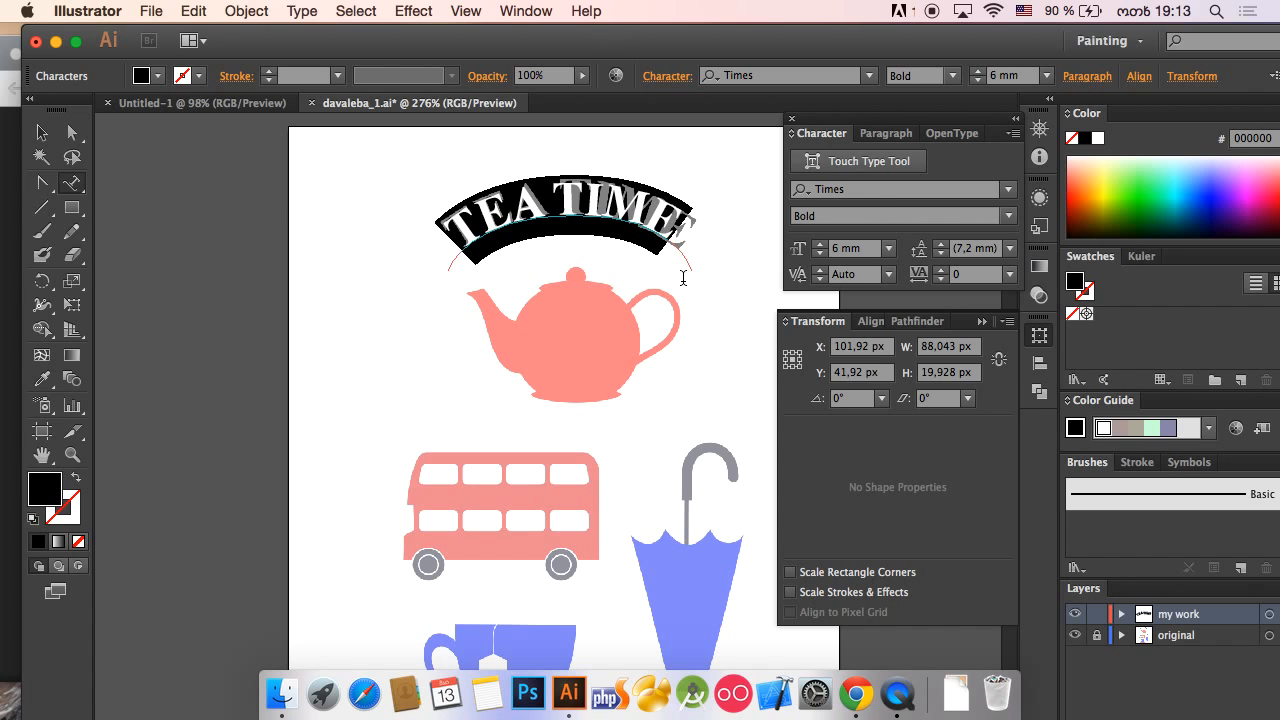
Set the curved TEA TIME text to a font size of 7 mm and tracking of -50, and deselect it.
click(850, 256)
key(Up)
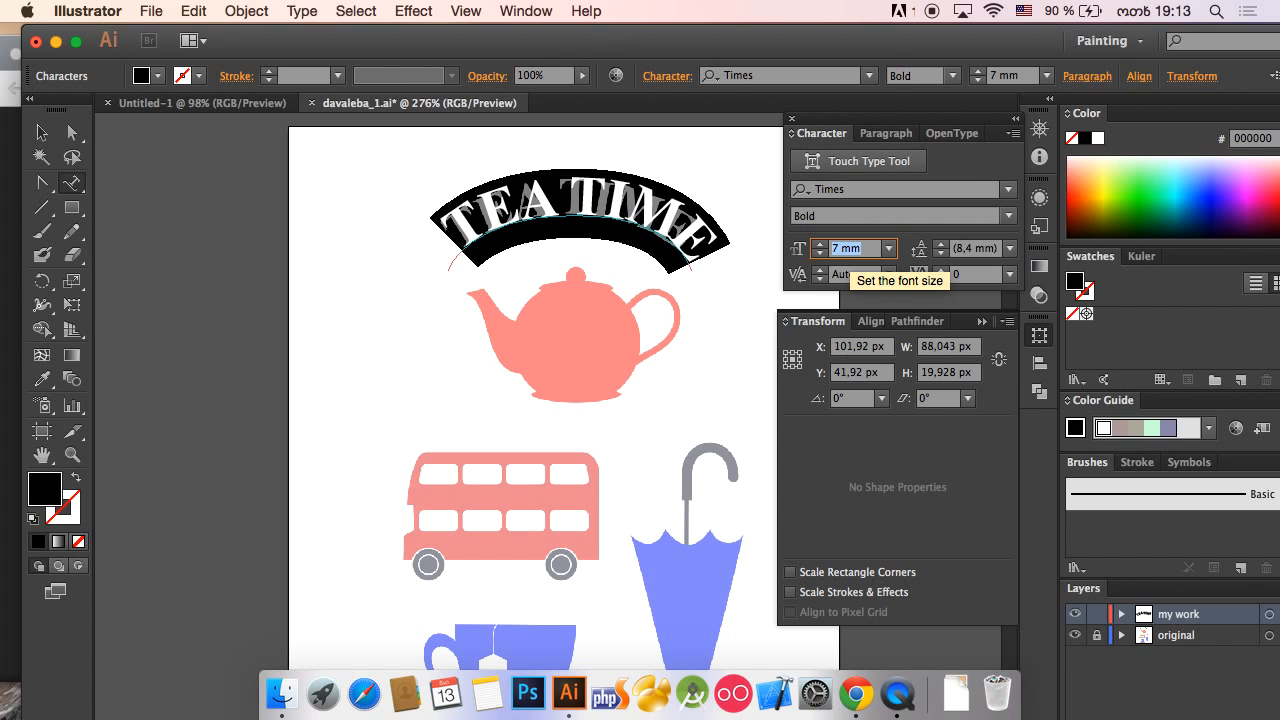
click(967, 275)
key(Up)
key(Up)
key(Up)
key(Up)
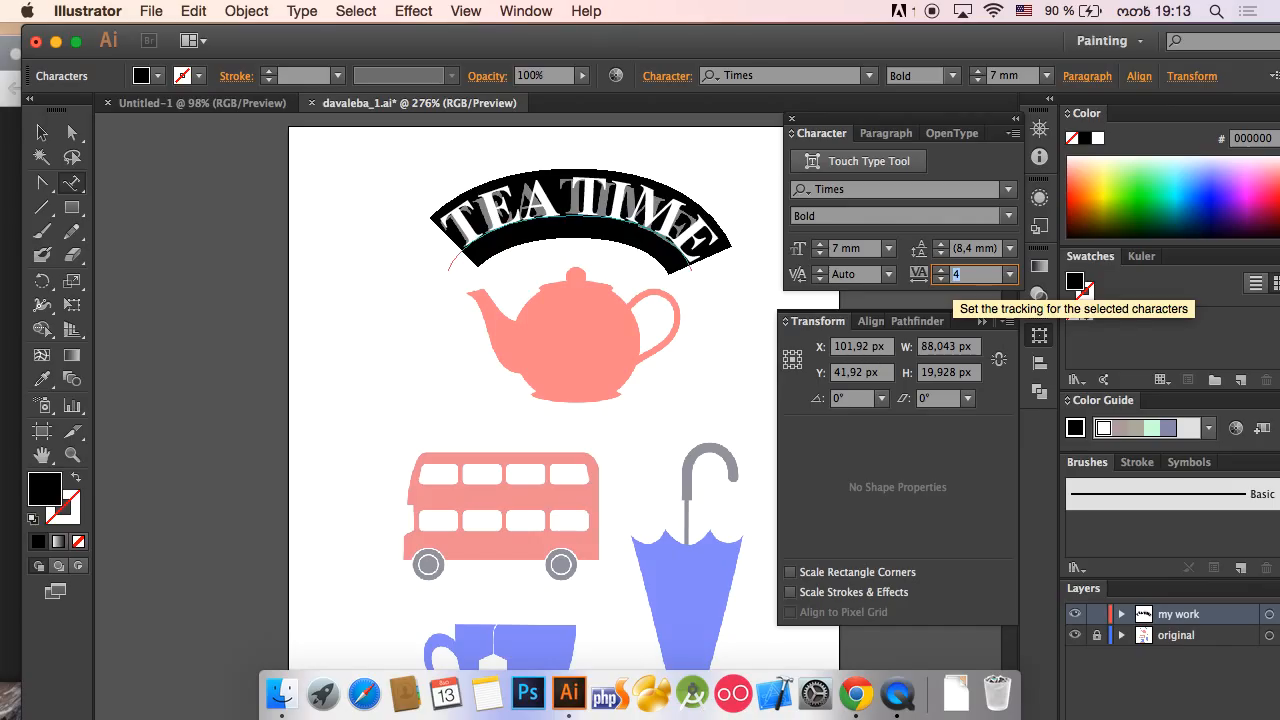
key(Down)
key(Down)
key(Down)
key(Down)
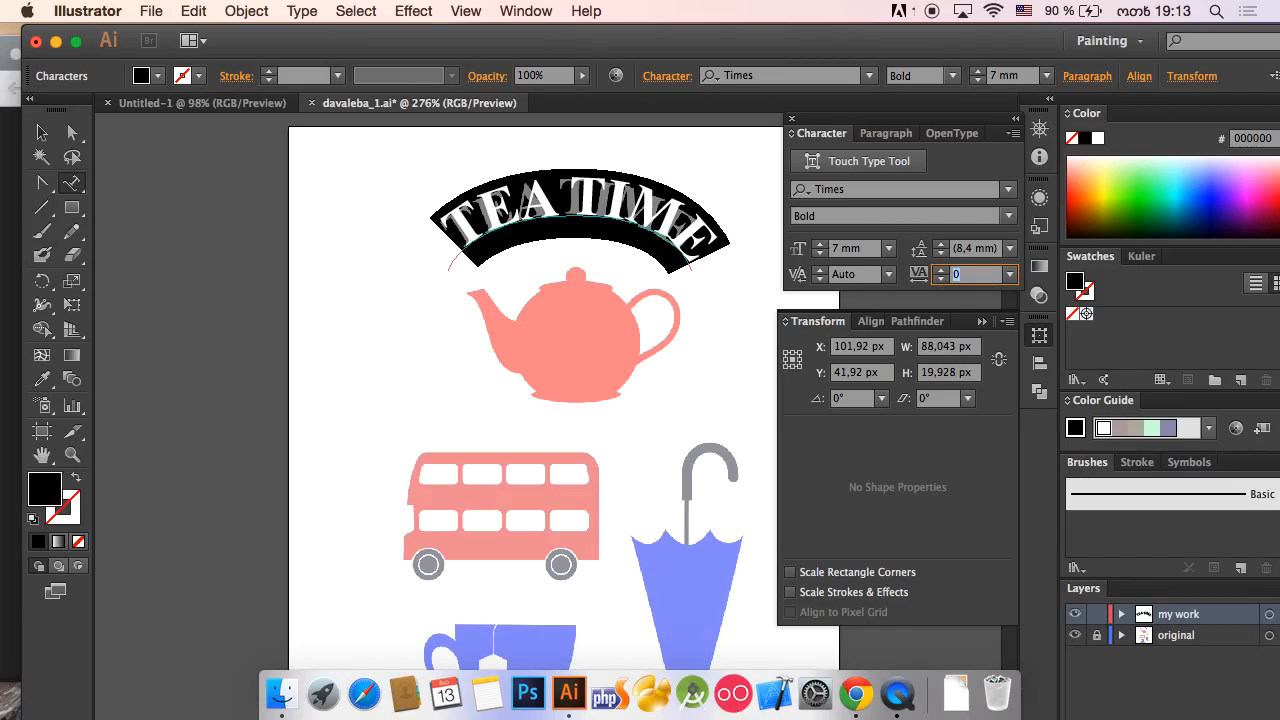
key(Up)
key(Up)
key(Up)
key(Up)
key(Up)
key(Up)
key(Up)
key(Up)
key(Up)
key(Up)
key(Up)
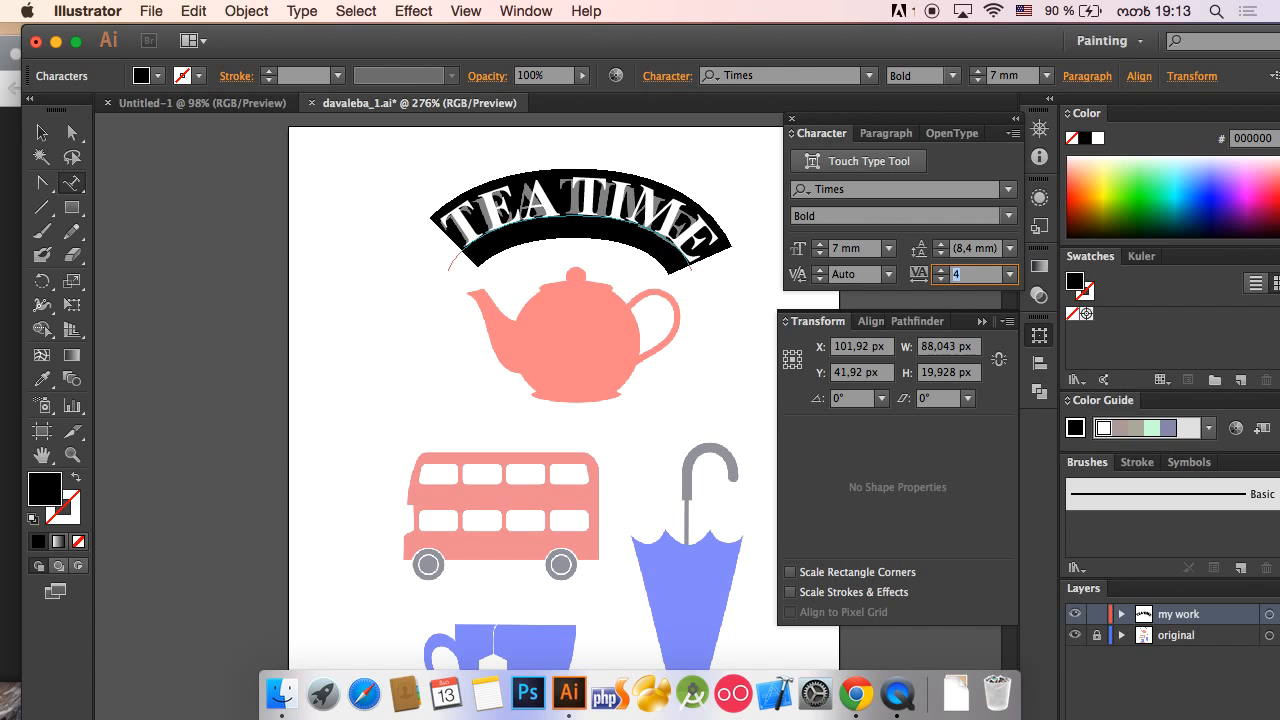
key(shift+Down)
key(shift+Down)
key(shift+Down)
key(shift+Down)
key(shift+Down)
key(shift+Down)
key(shift+Down)
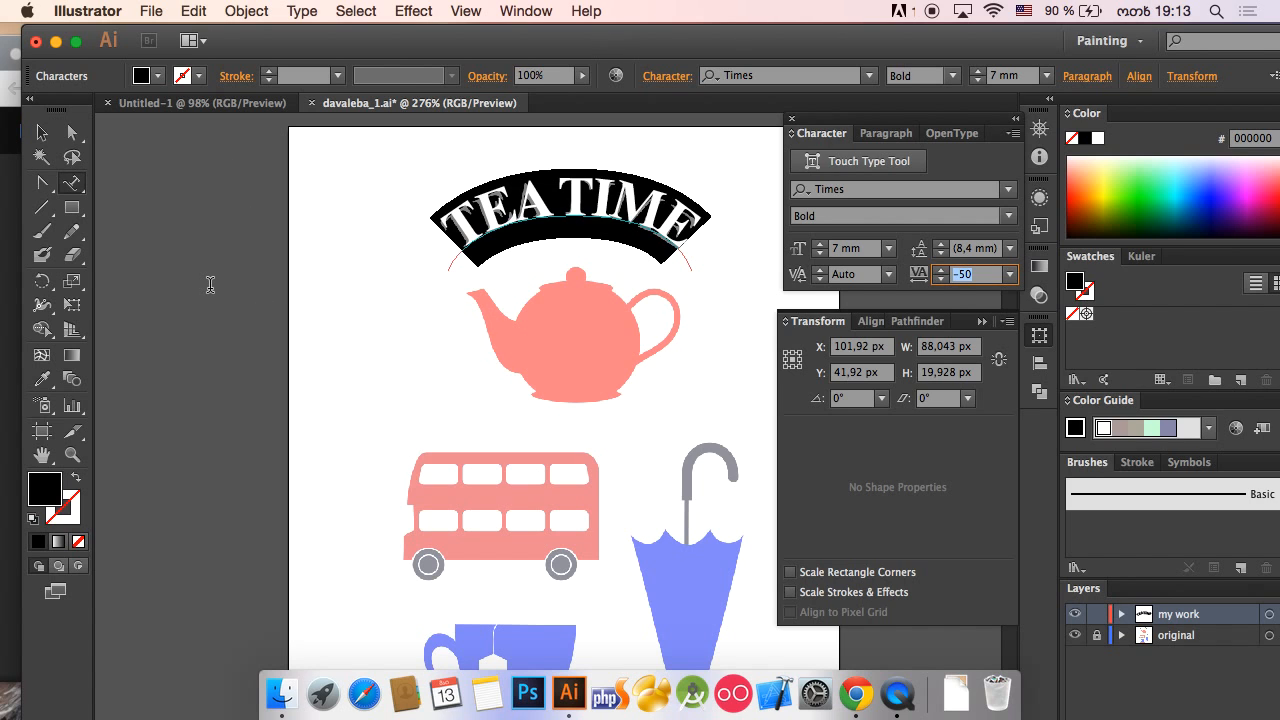
click(263, 349)
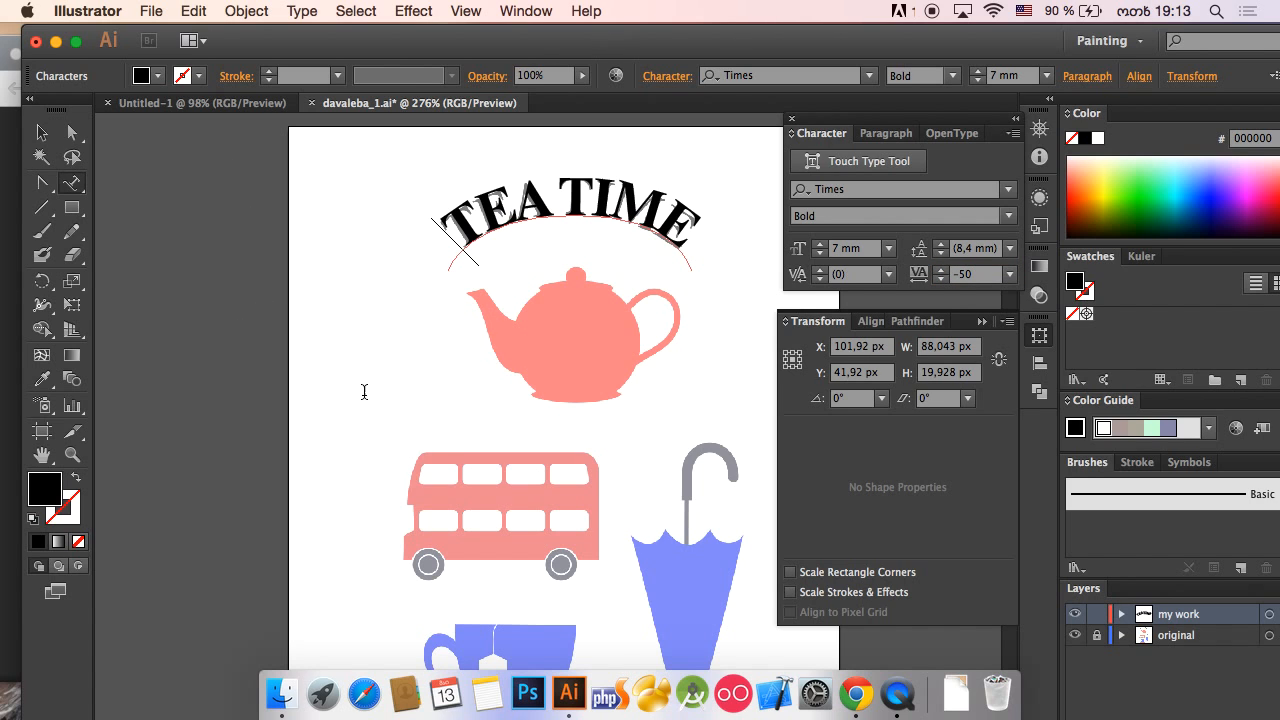
key(Escape)
click(316, 360)
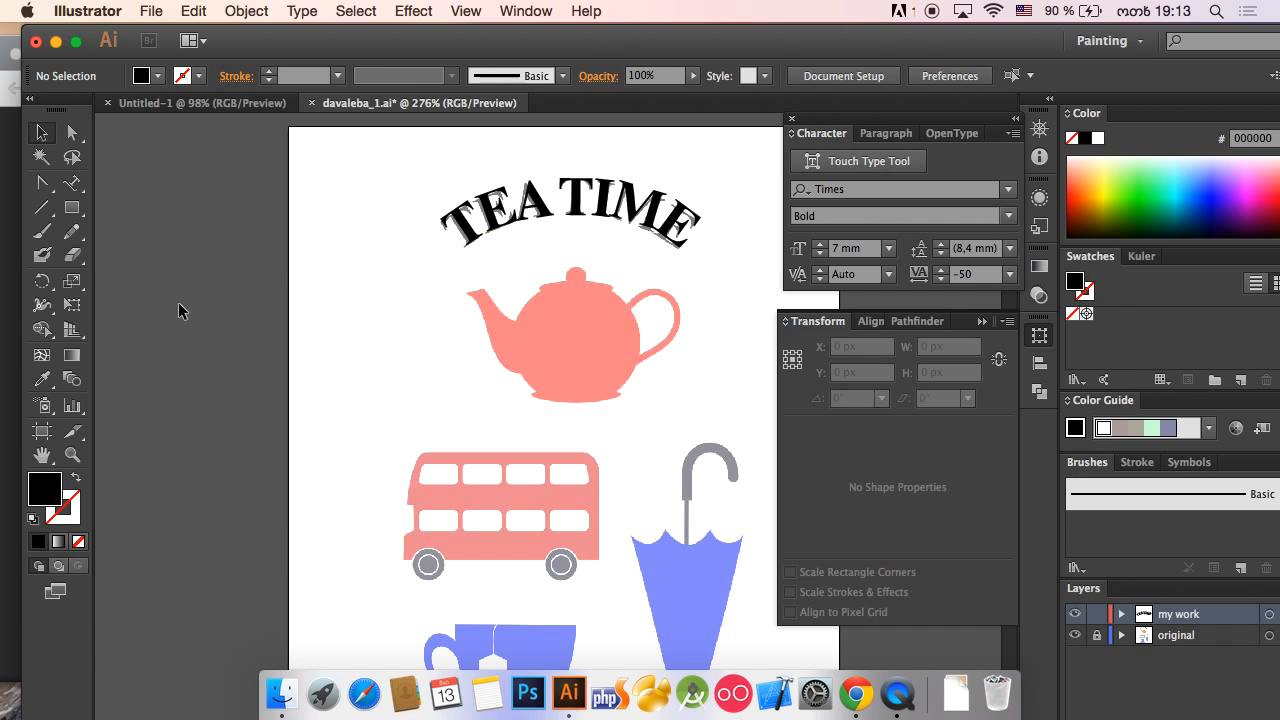
Create an area text box about 68 by 65 px between the teapot and bus with three lines: "hghgsd", "sdhfhg" and "shsakjh-djak".
key(t)
drag(321, 358, 500, 529)
text(hghgsd)
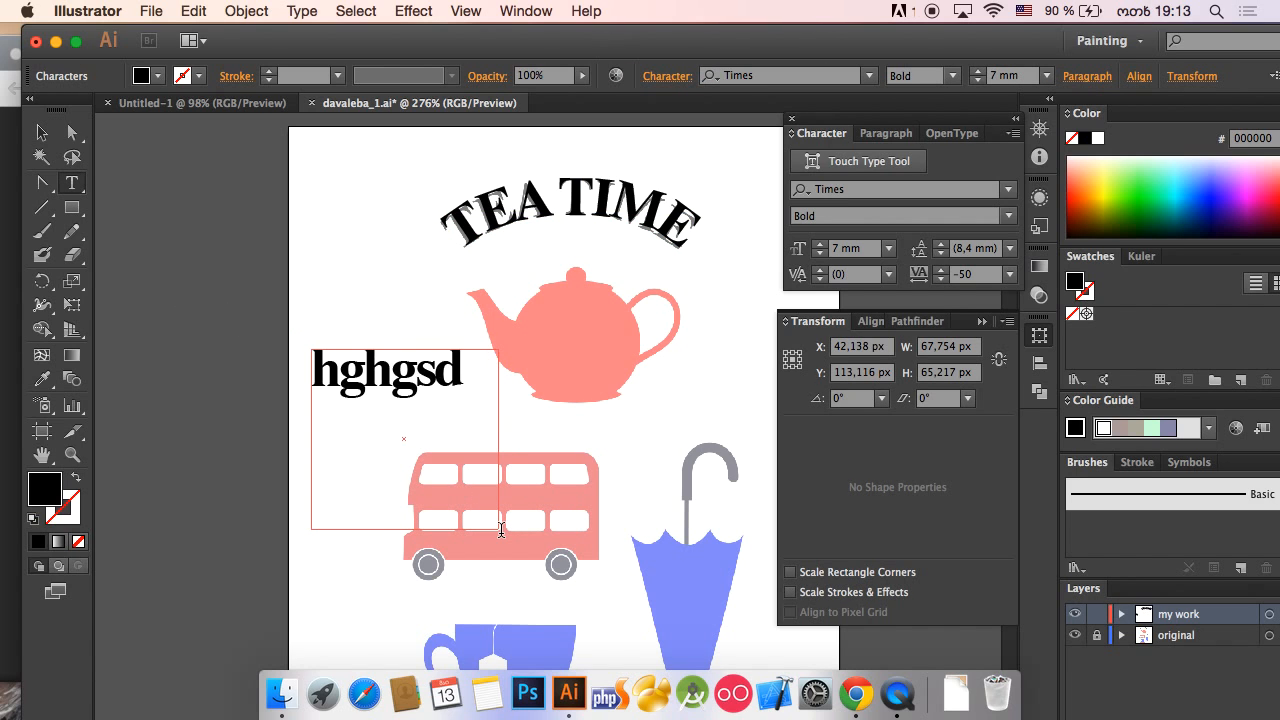
key(Return)
text(sdhfhg)
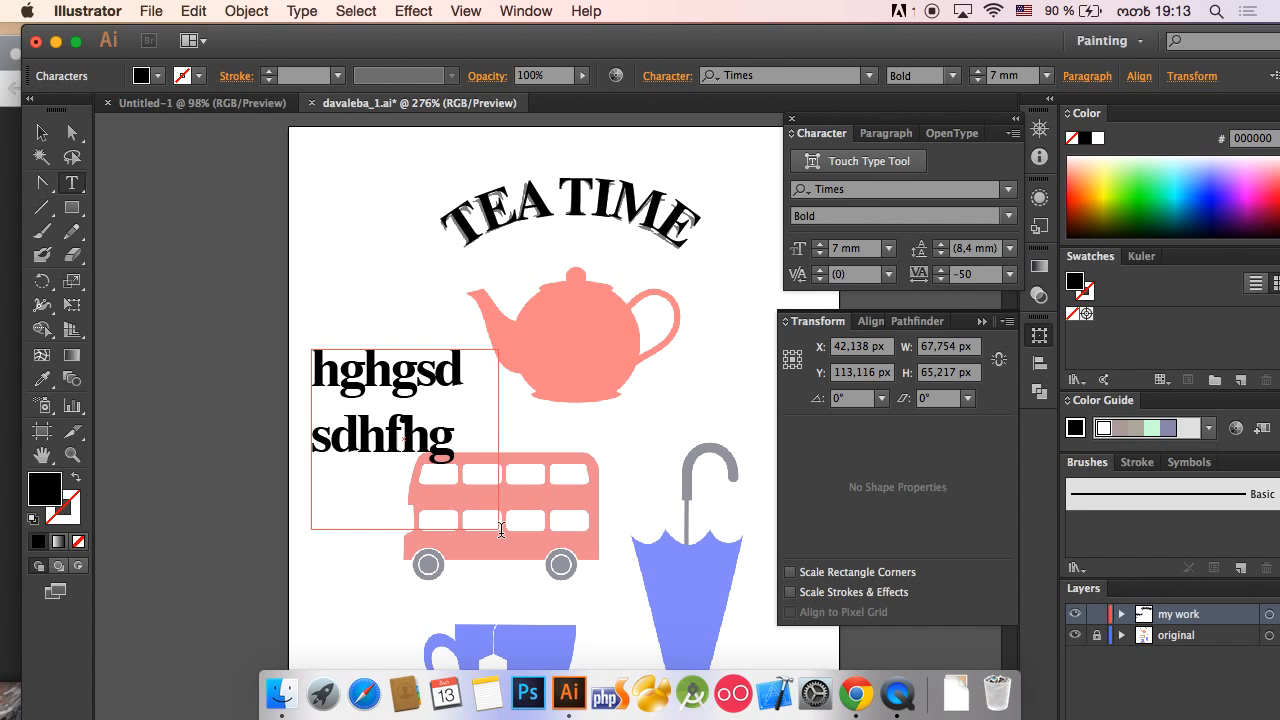
key(Return)
text(shsakjh-)
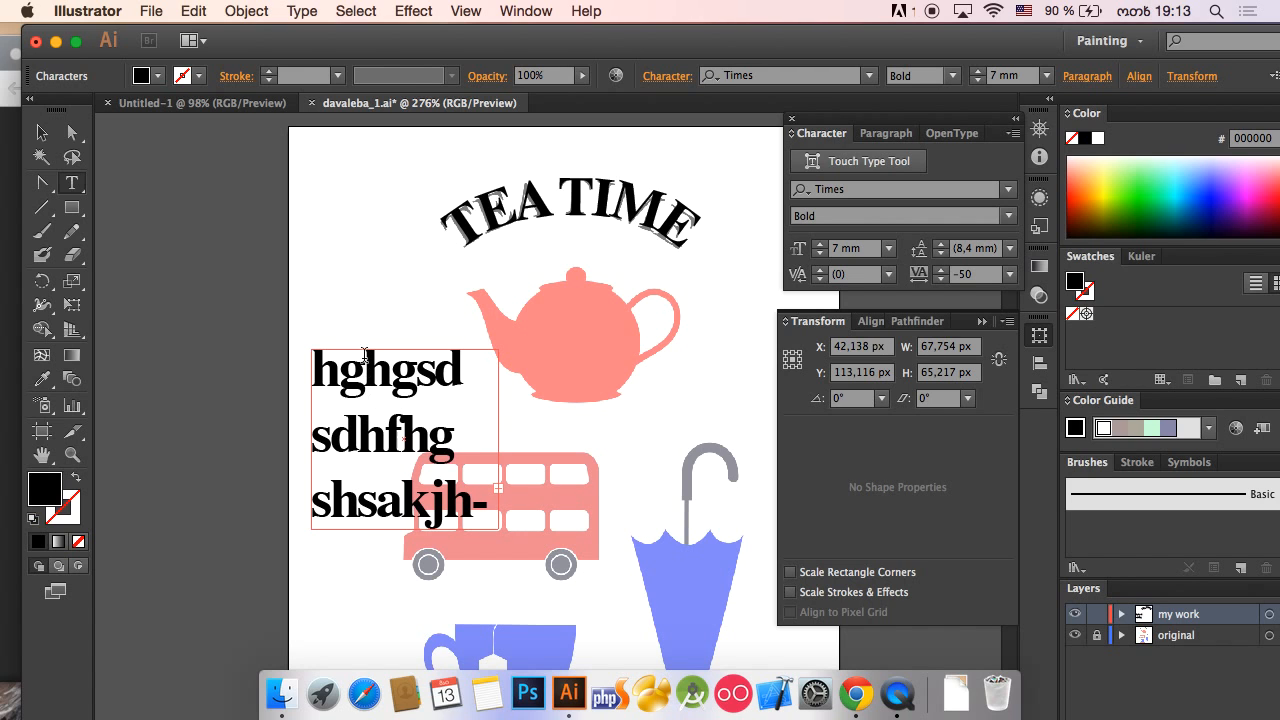
Try different line spacings on the entire sample text, ending with a leading of 7 mm.
key(super+a)
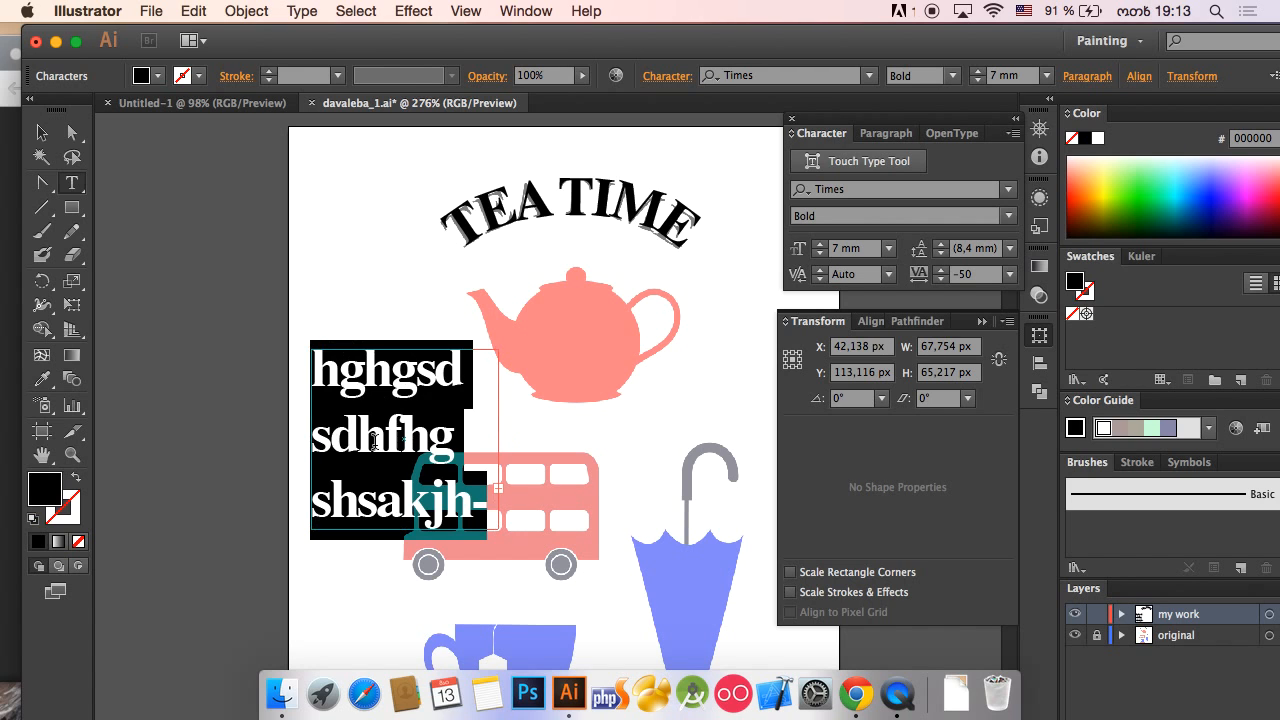
click(958, 257)
key(Down)
key(Down)
key(Down)
key(Down)
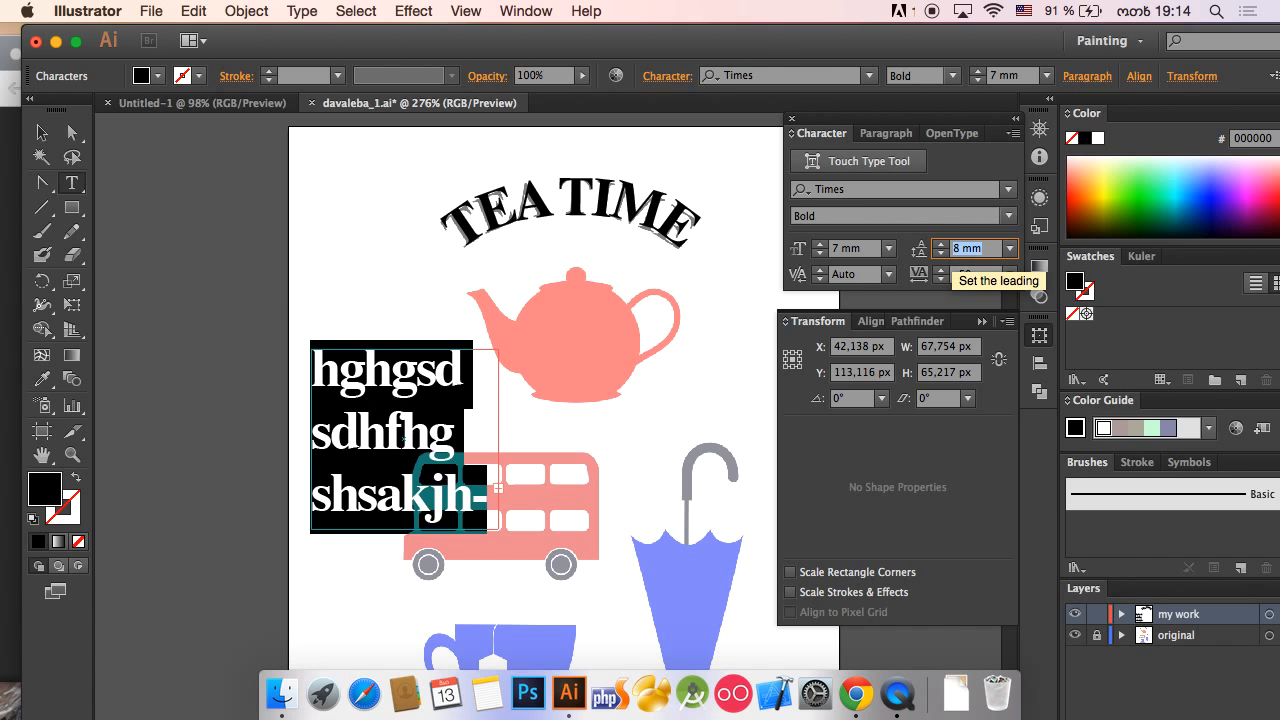
key(Up)
key(Up)
key(Up)
key(Up)
key(Up)
key(Down)
key(Down)
key(Down)
key(Down)
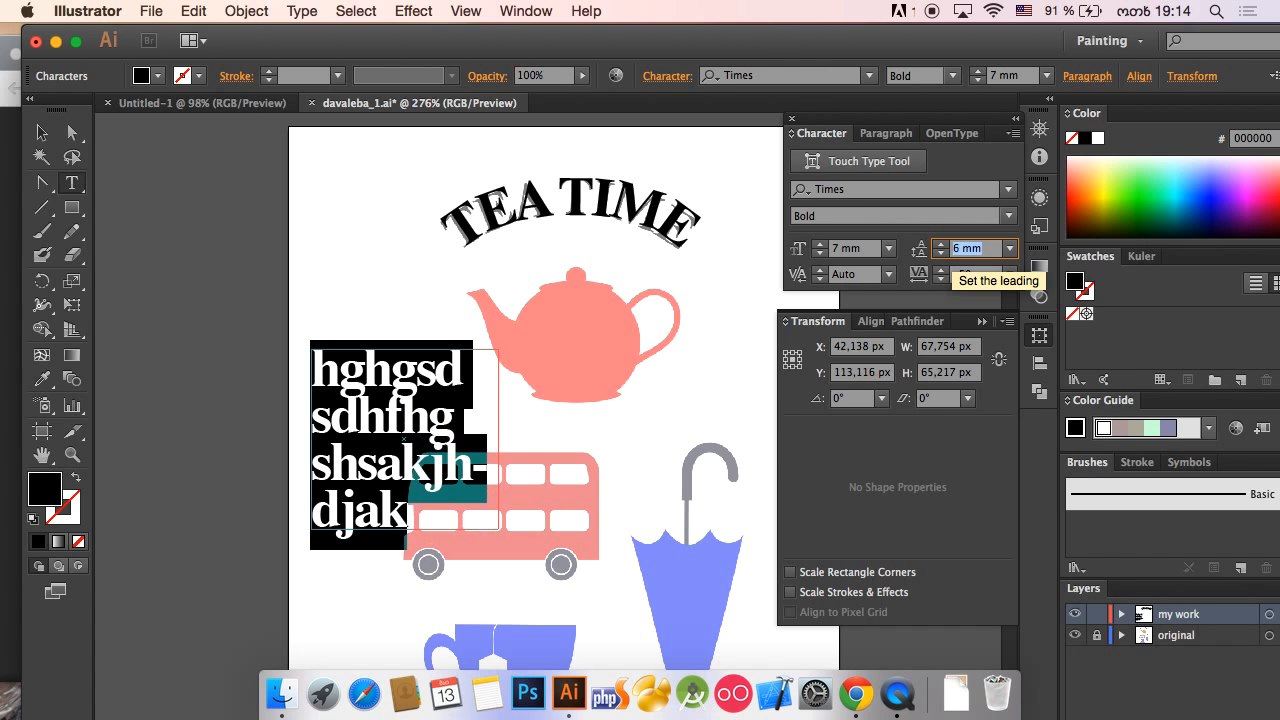
key(Up)
key(Up)
key(Up)
key(Up)
key(Down)
key(Down)
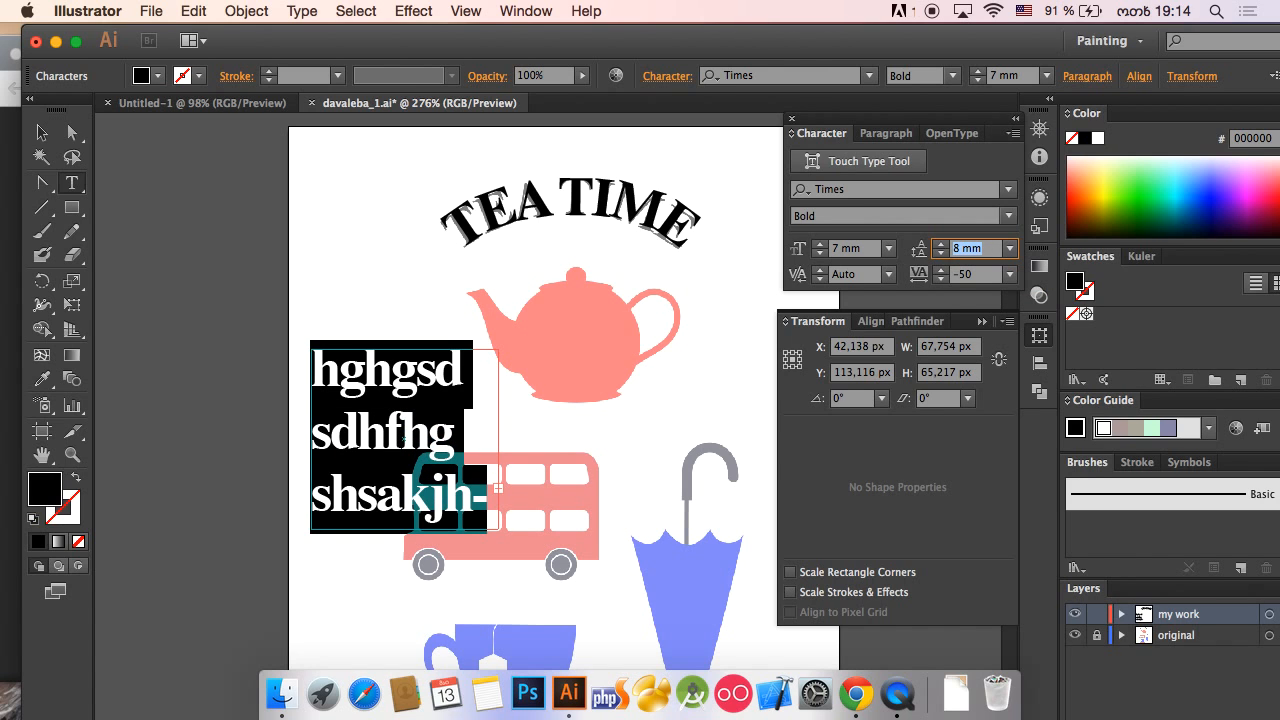
key(Down)
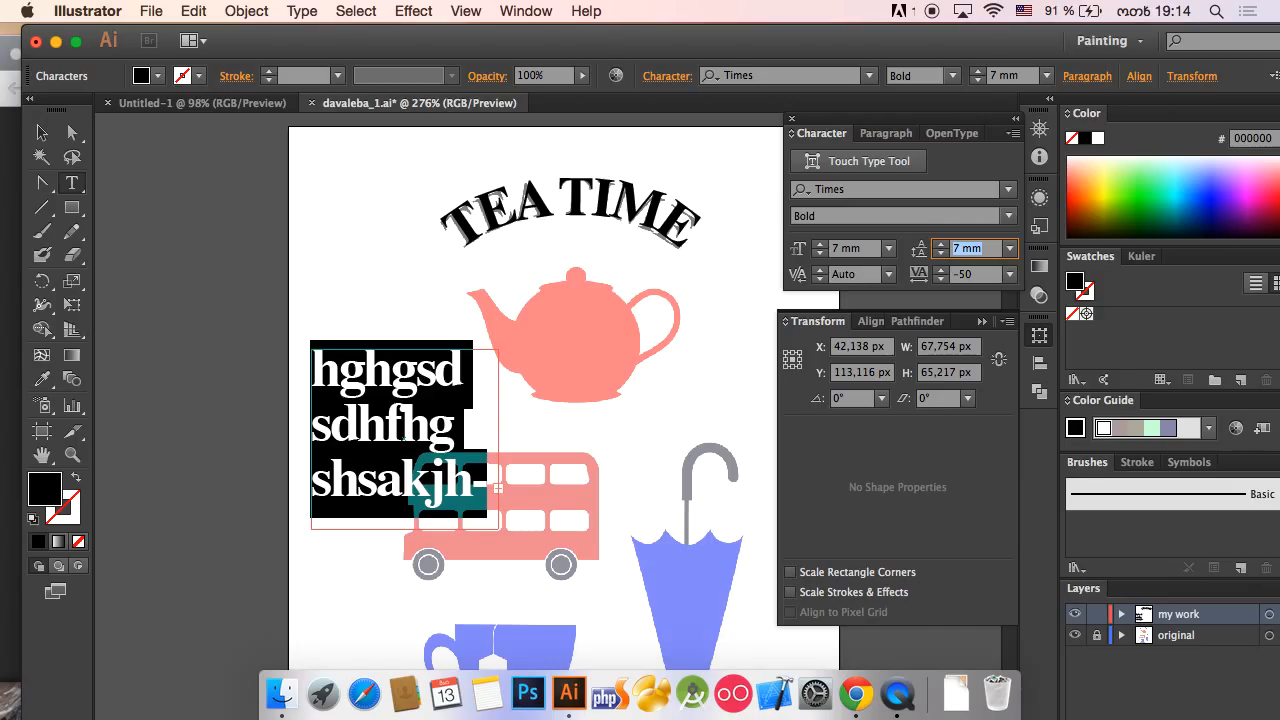
Increase the leading of the selected sample text to 11 mm and finish editing it.
click(941, 244)
click(941, 244)
click(941, 244)
click(941, 244)
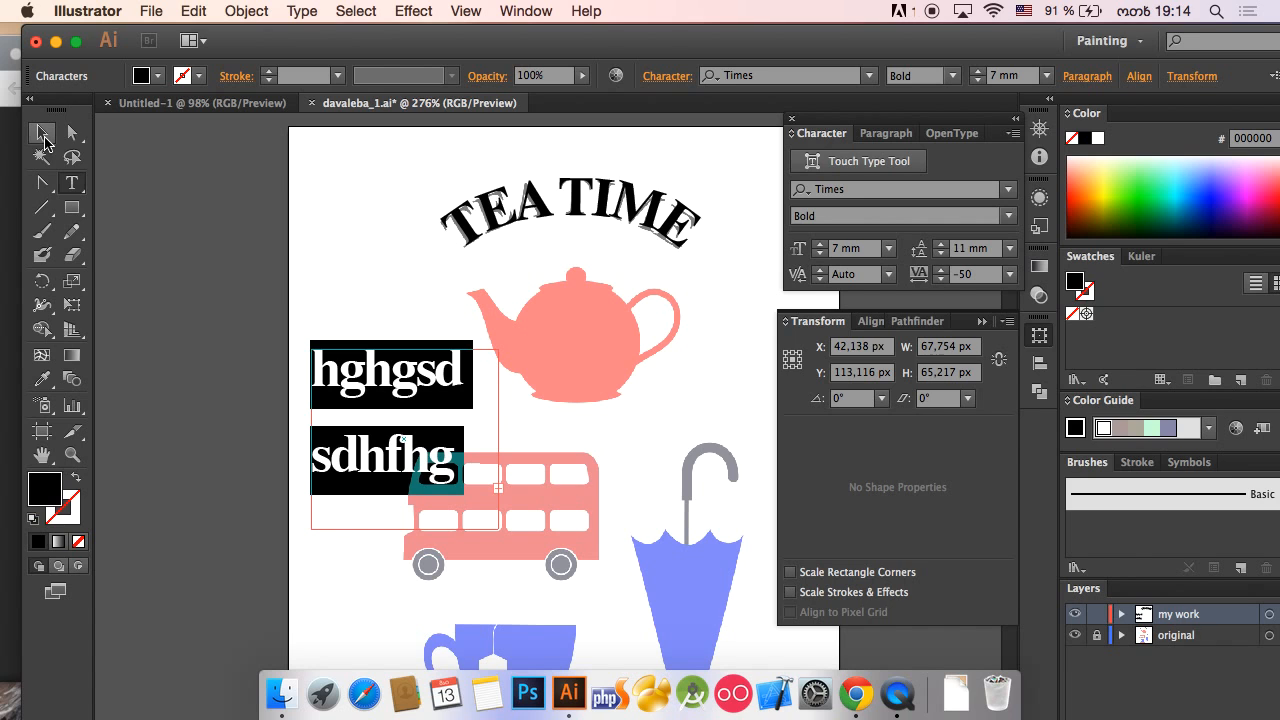
click(41, 132)
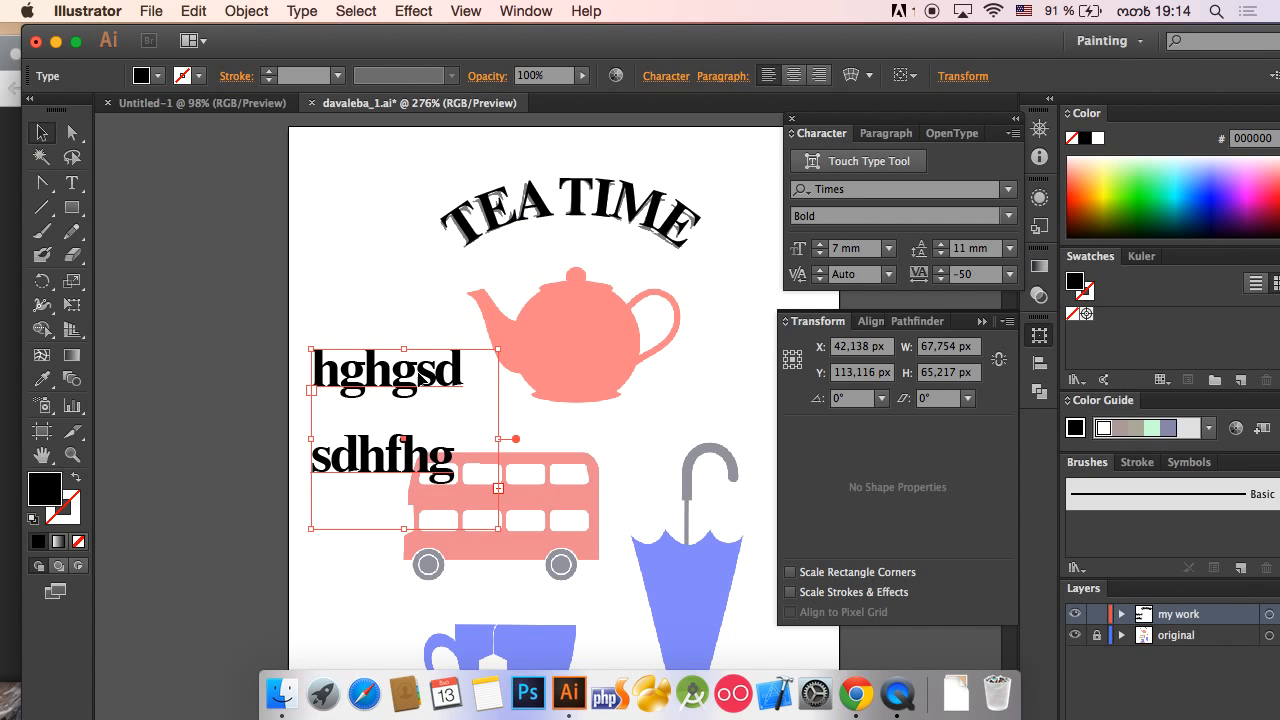
Stretch both letters "g" in the sample text's first line horizontally with the Touch Type tool.
double_click(422, 378)
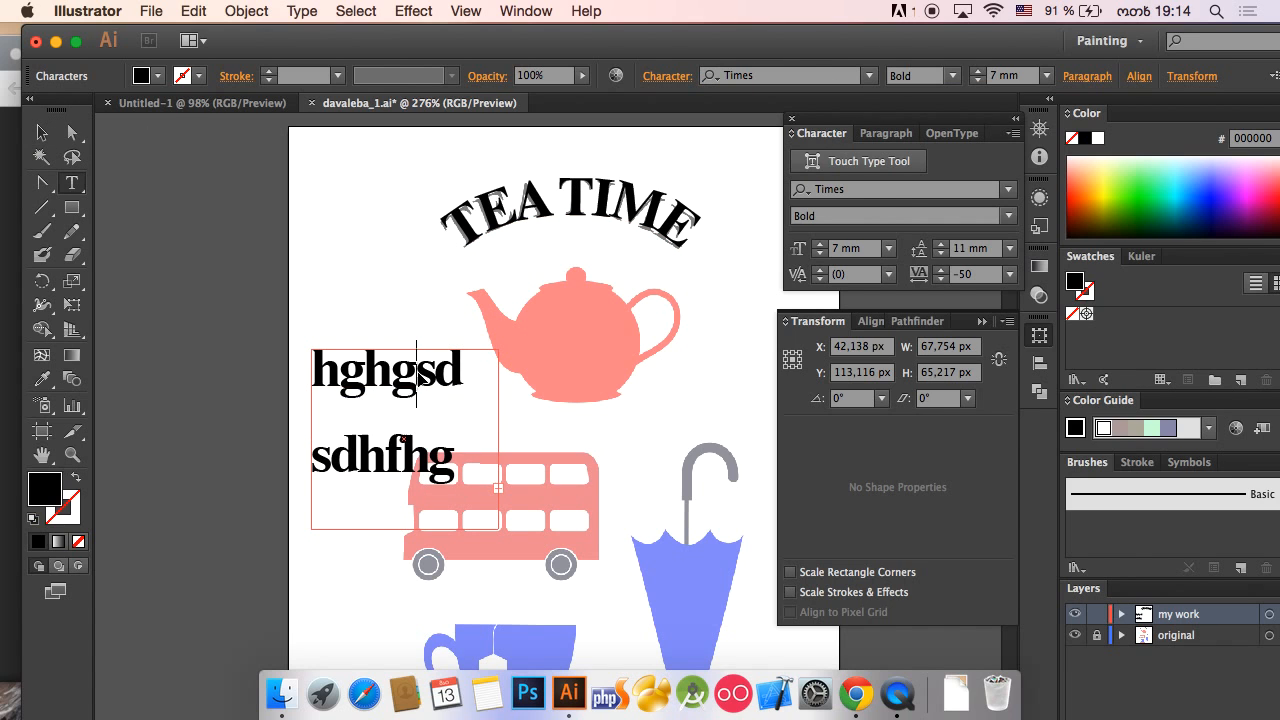
click(817, 170)
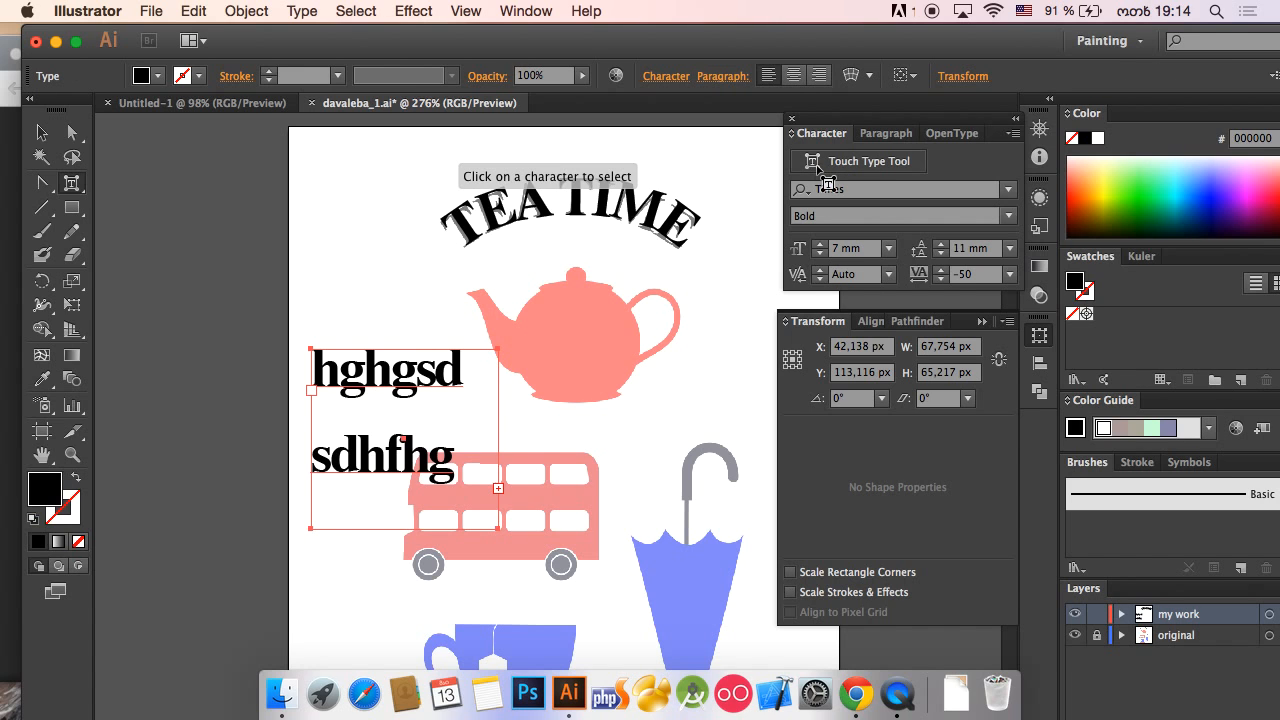
click(420, 404)
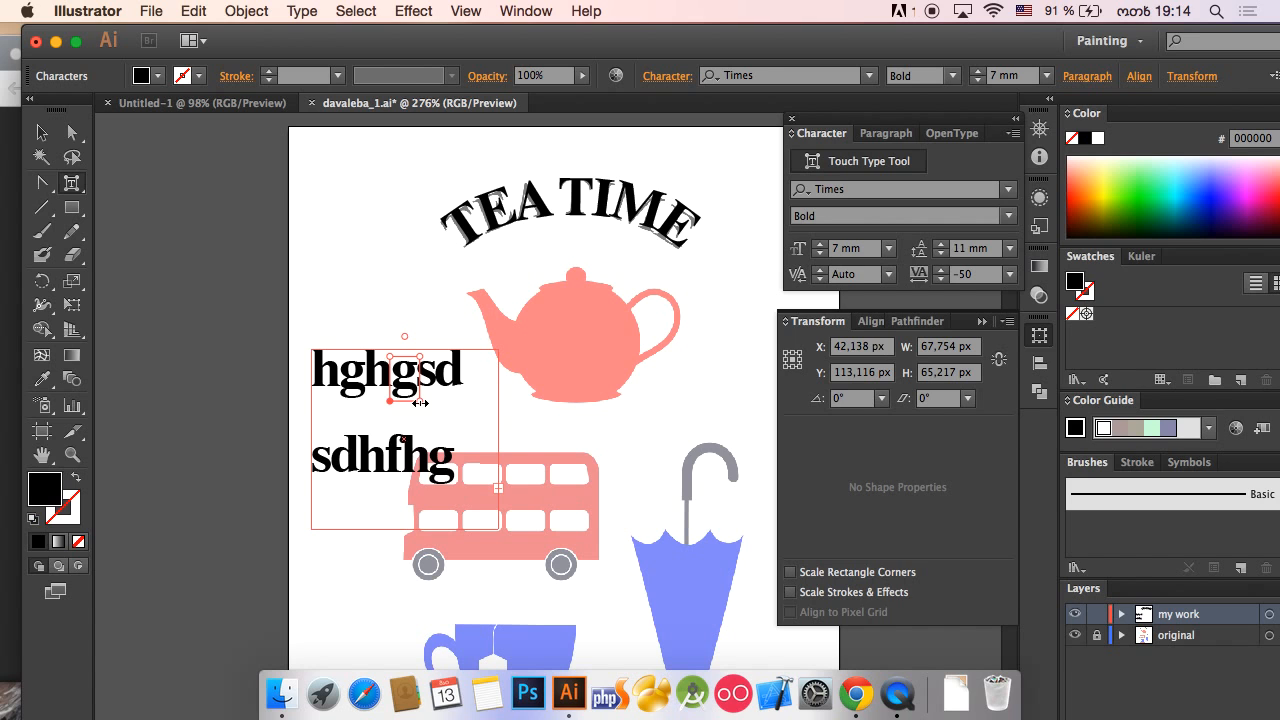
drag(420, 403, 462, 403)
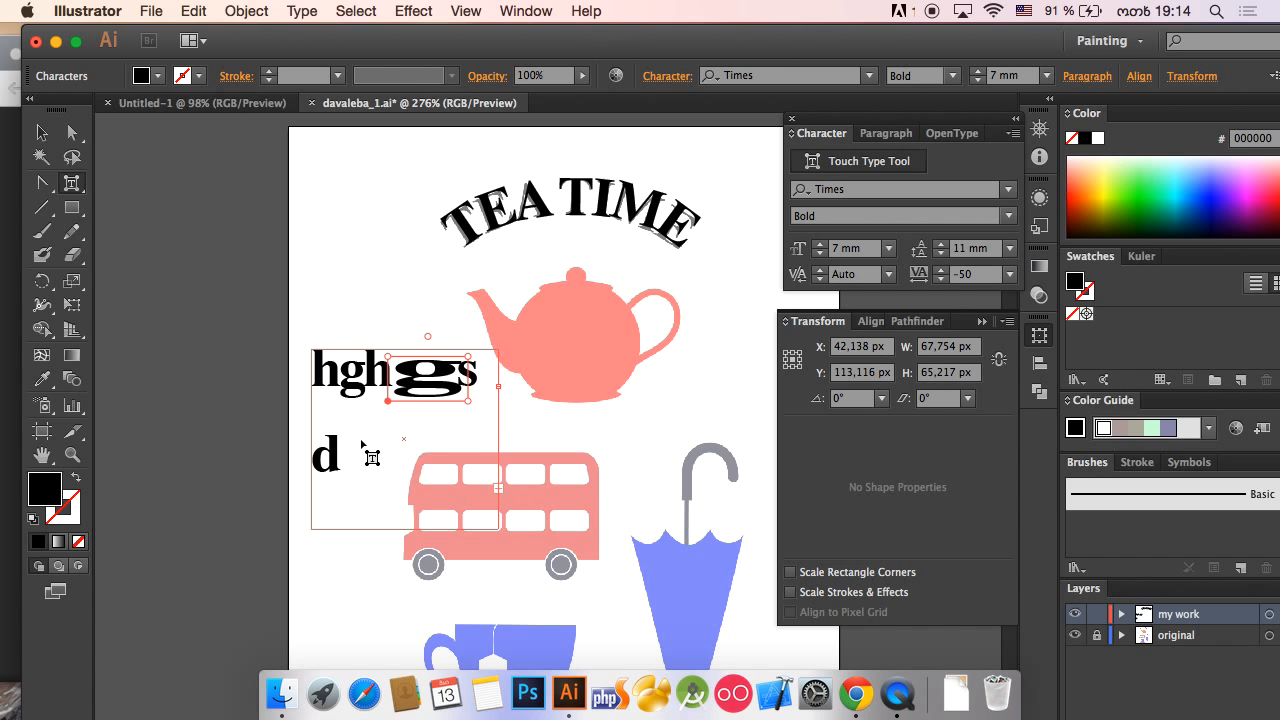
click(368, 402)
drag(380, 405, 390, 407)
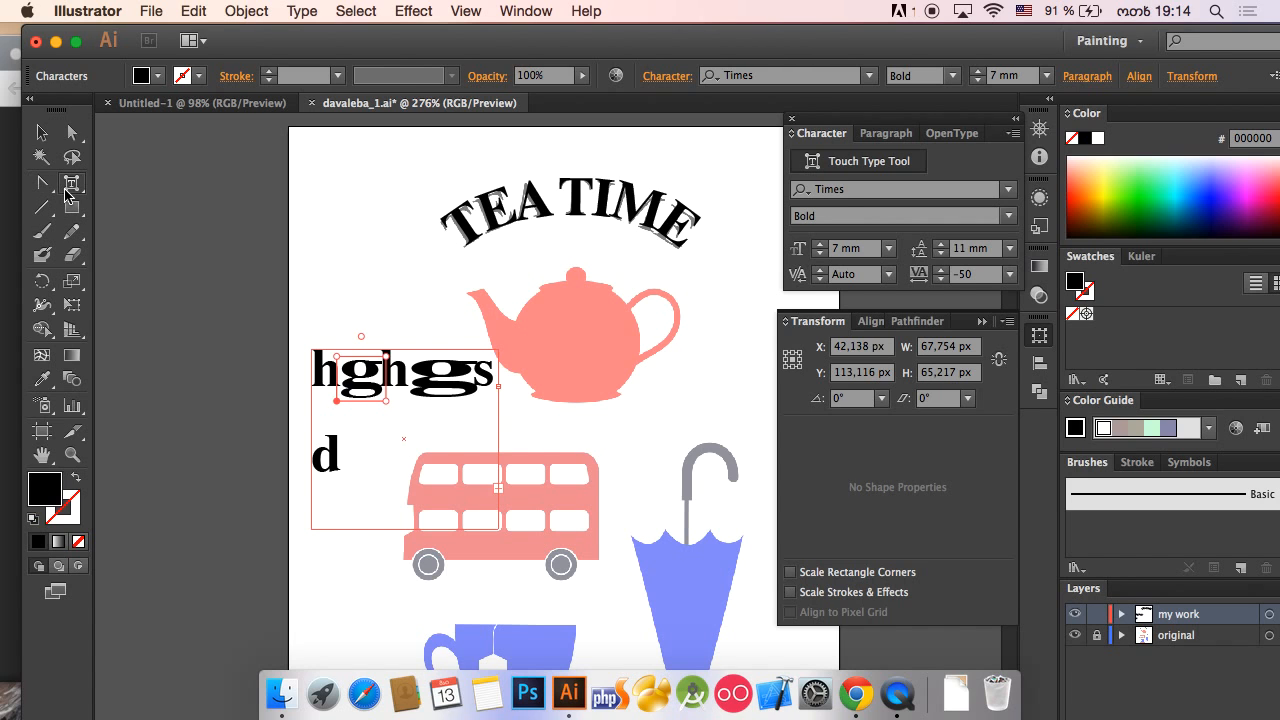
Replace the two widened letters "g" in the first line so that it reads "hshjsd".
click(66, 187)
click(116, 186)
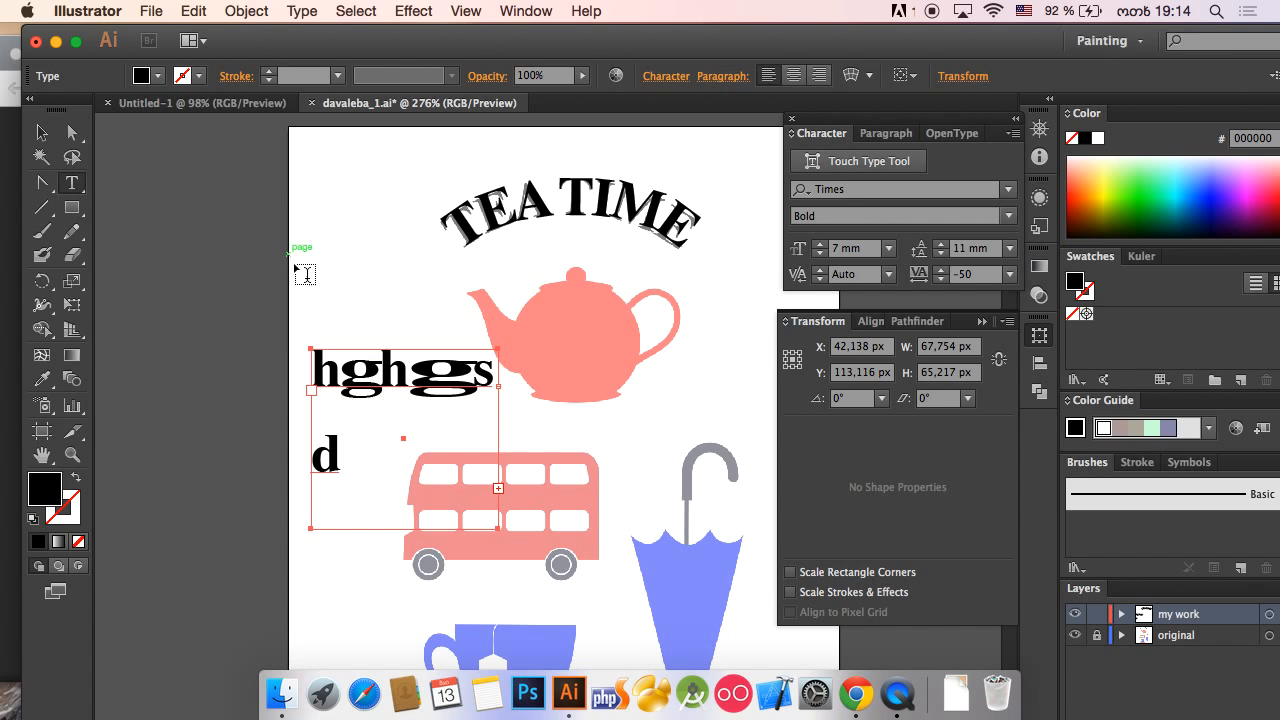
click(341, 377)
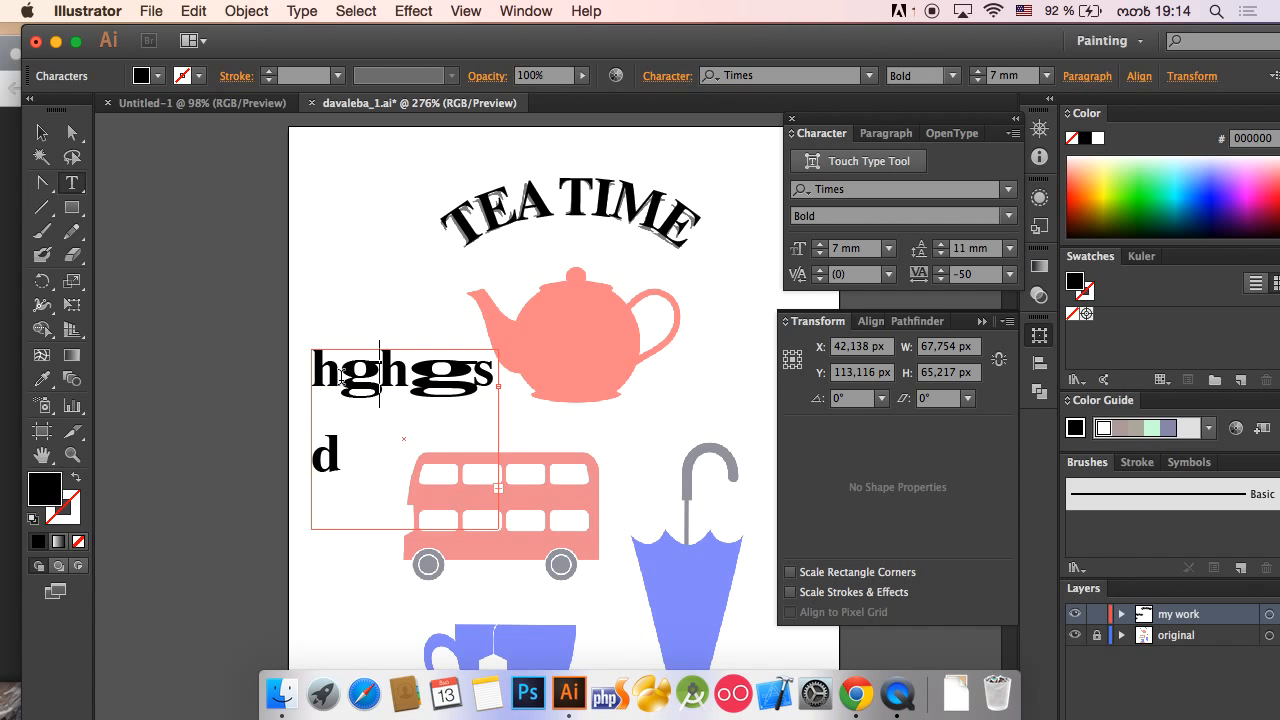
text(s)
key(Delete)
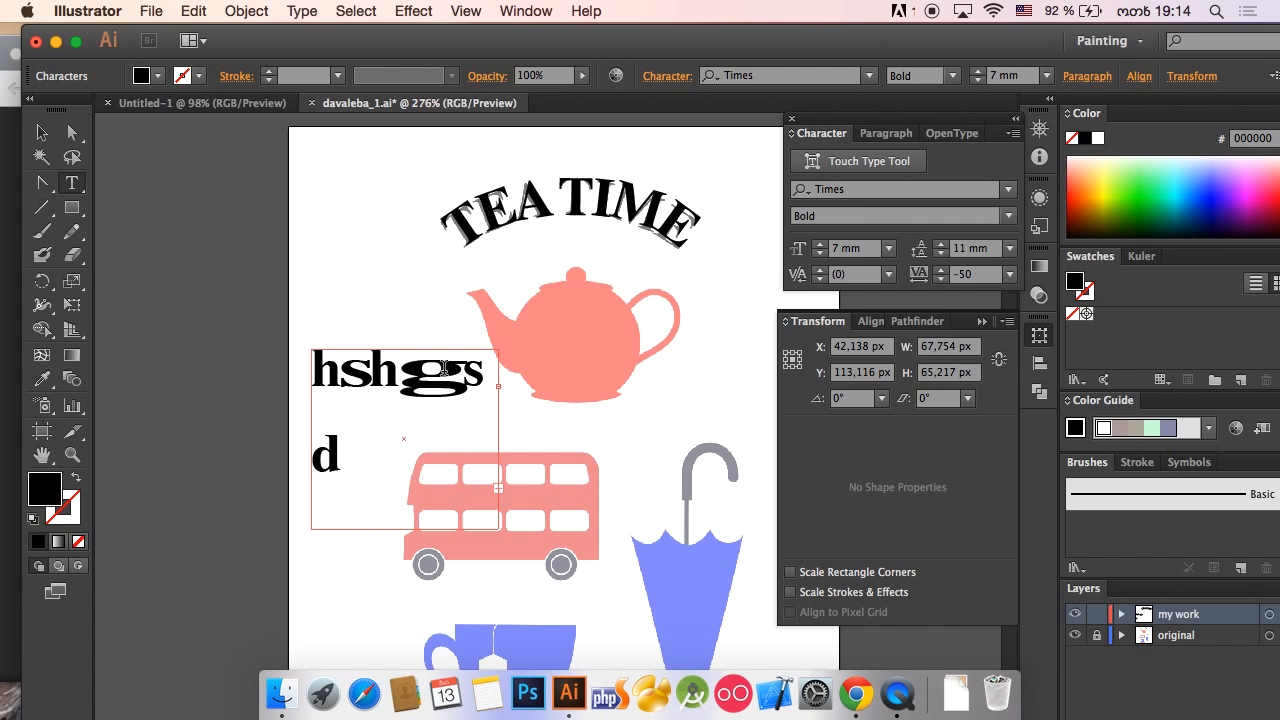
key(shift+Left)
key(Right)
key(Delete)
text(j)
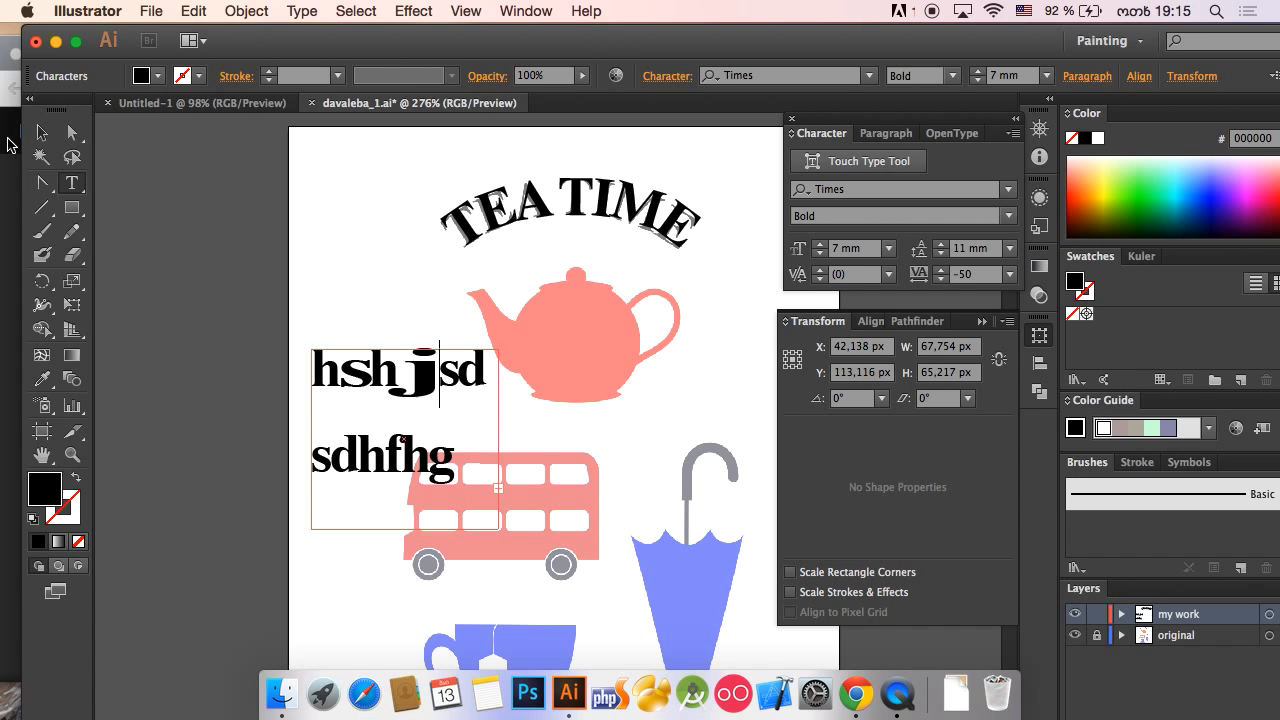
Delete the sample text block from the page.
click(43, 135)
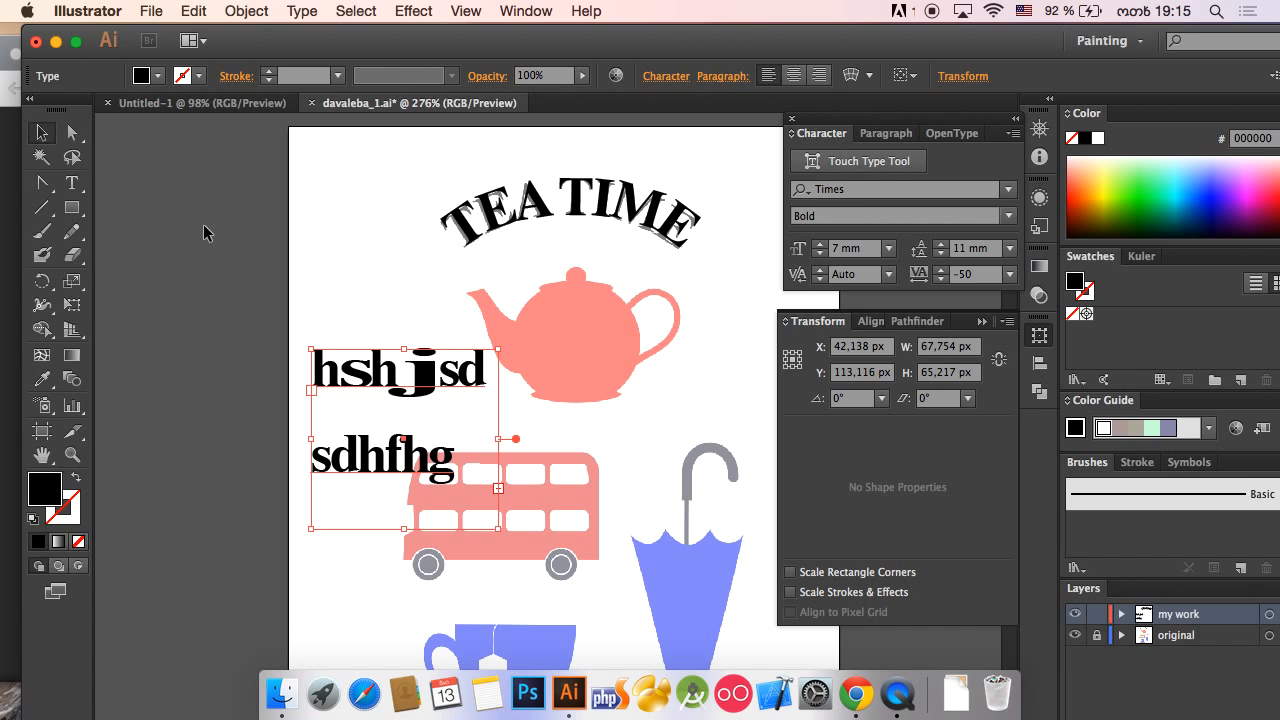
click(336, 333)
drag(336, 385, 250, 358)
key(Delete)
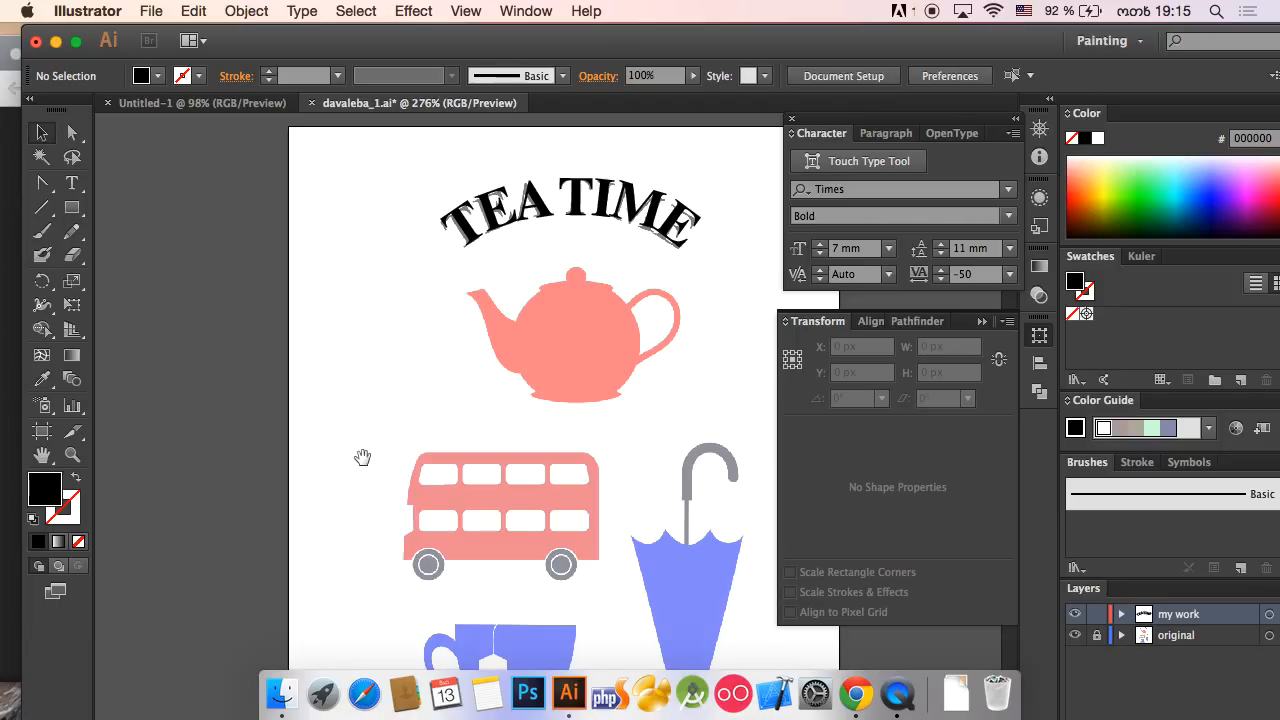
Draw a black rectangle about 28 by 28 px beside the bus and hide the original layer.
drag(362, 457, 374, 203)
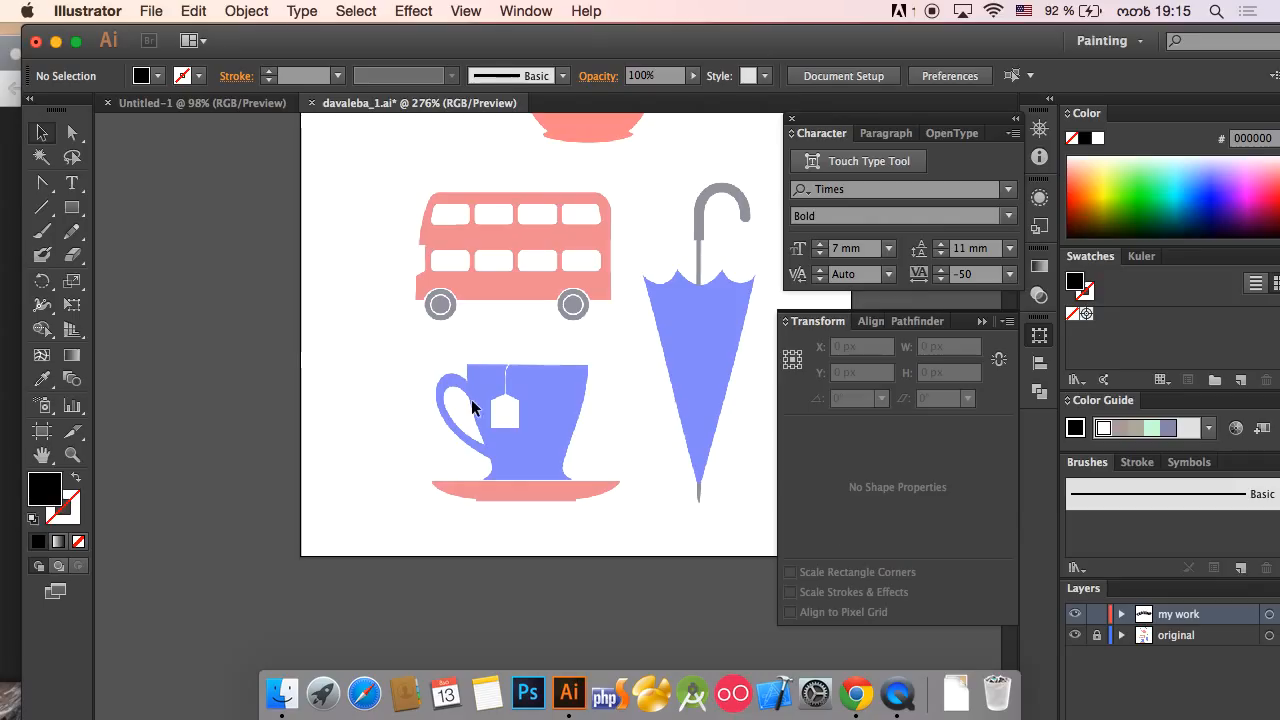
click(71, 207)
drag(311, 235, 389, 309)
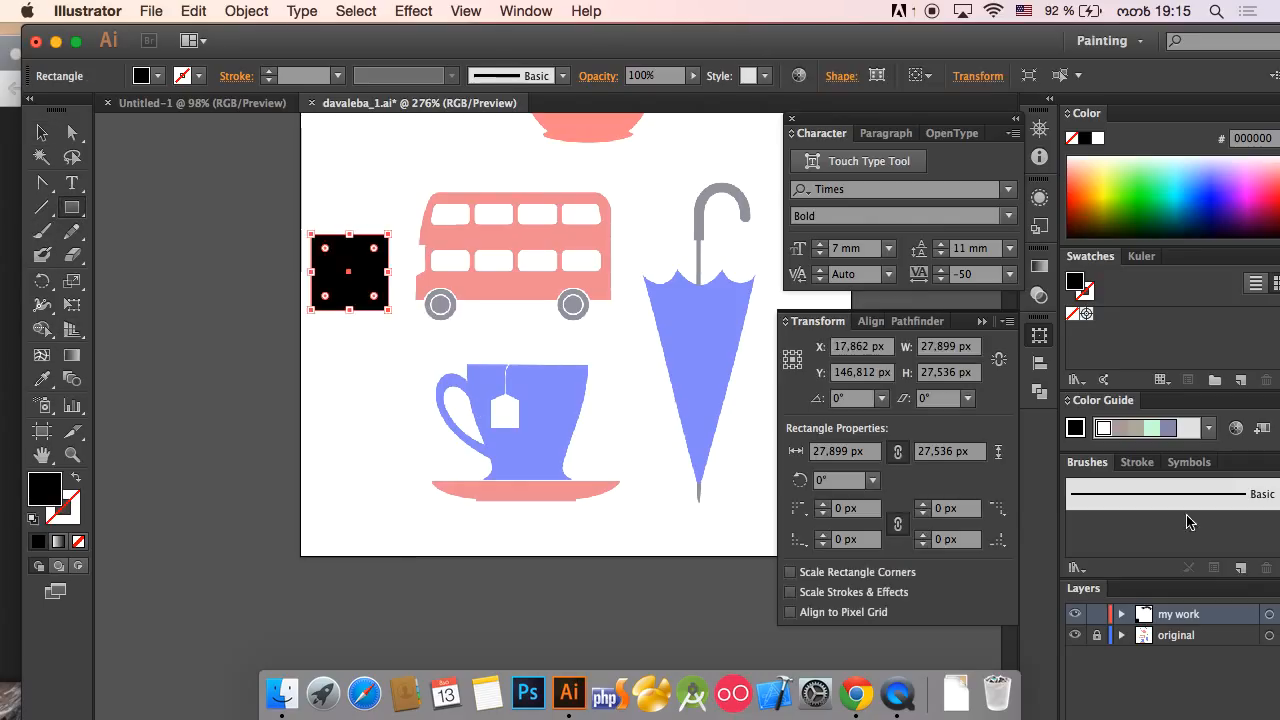
click(1075, 635)
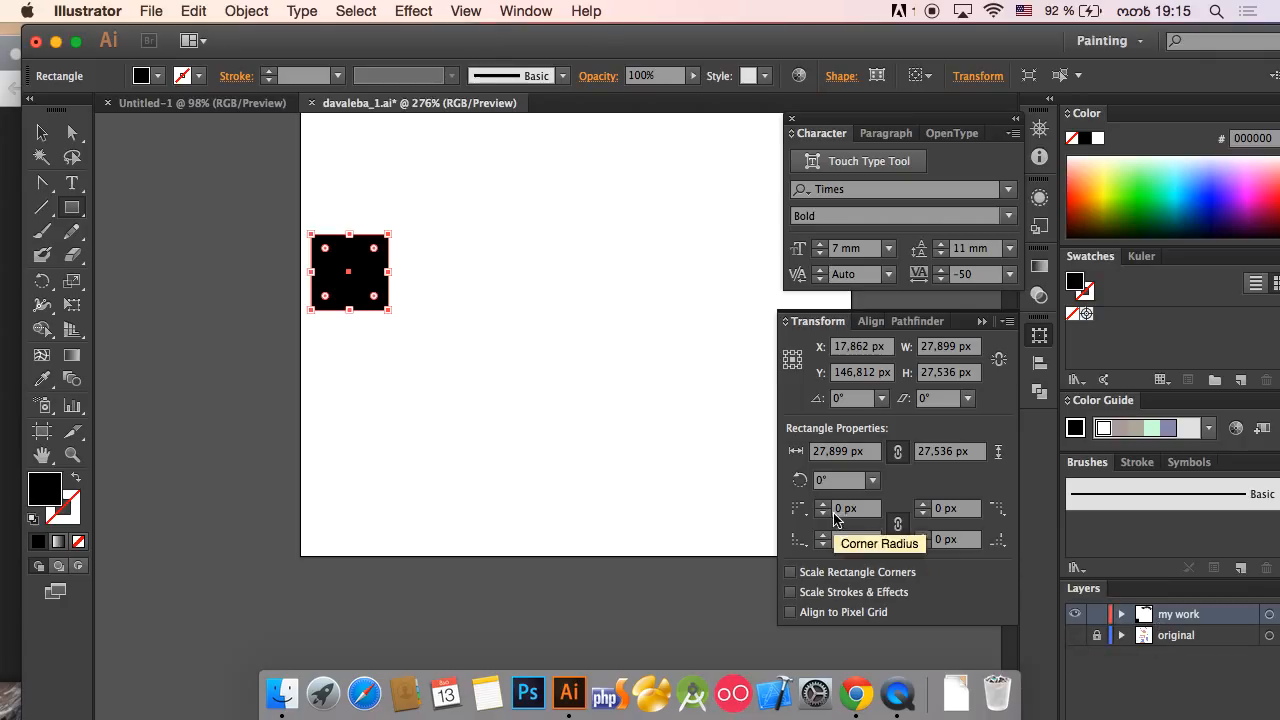
Move the black rectangle up toward the TEA TIME text and enlarge it to about 38 by 43 px.
click(41, 131)
click(408, 224)
drag(381, 265, 460, 192)
key(super+equal)
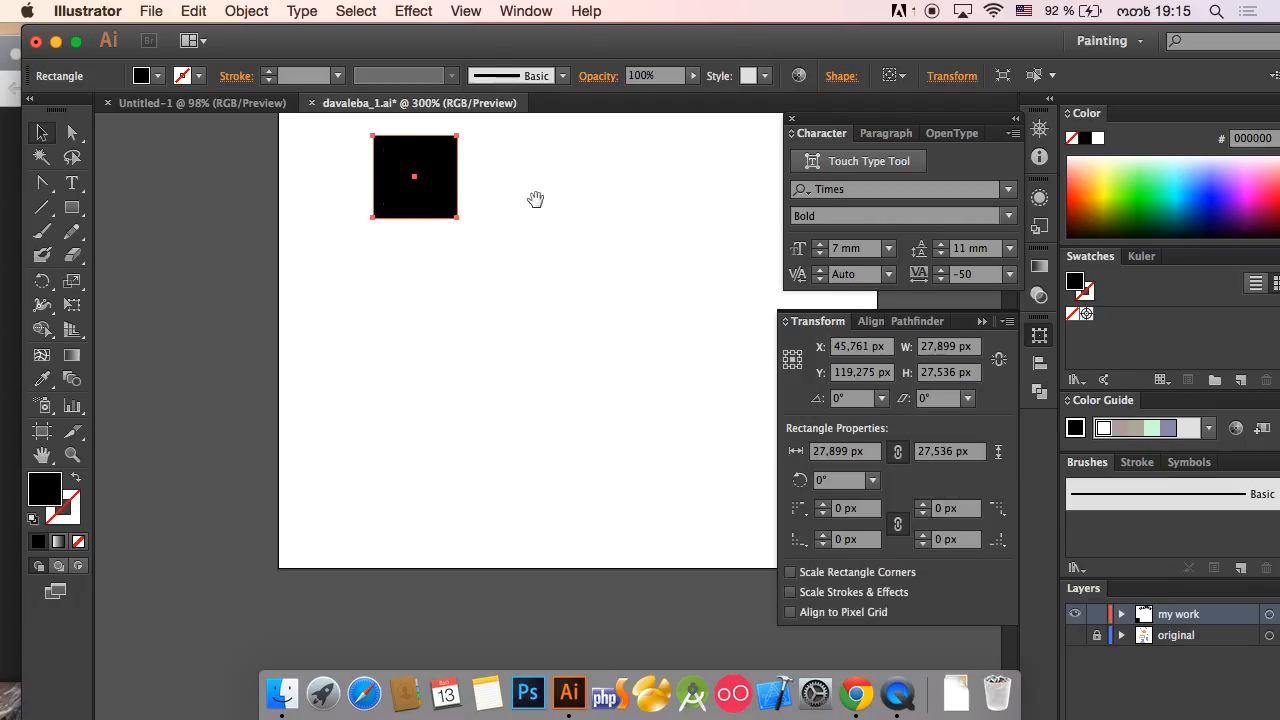
drag(536, 199, 408, 420)
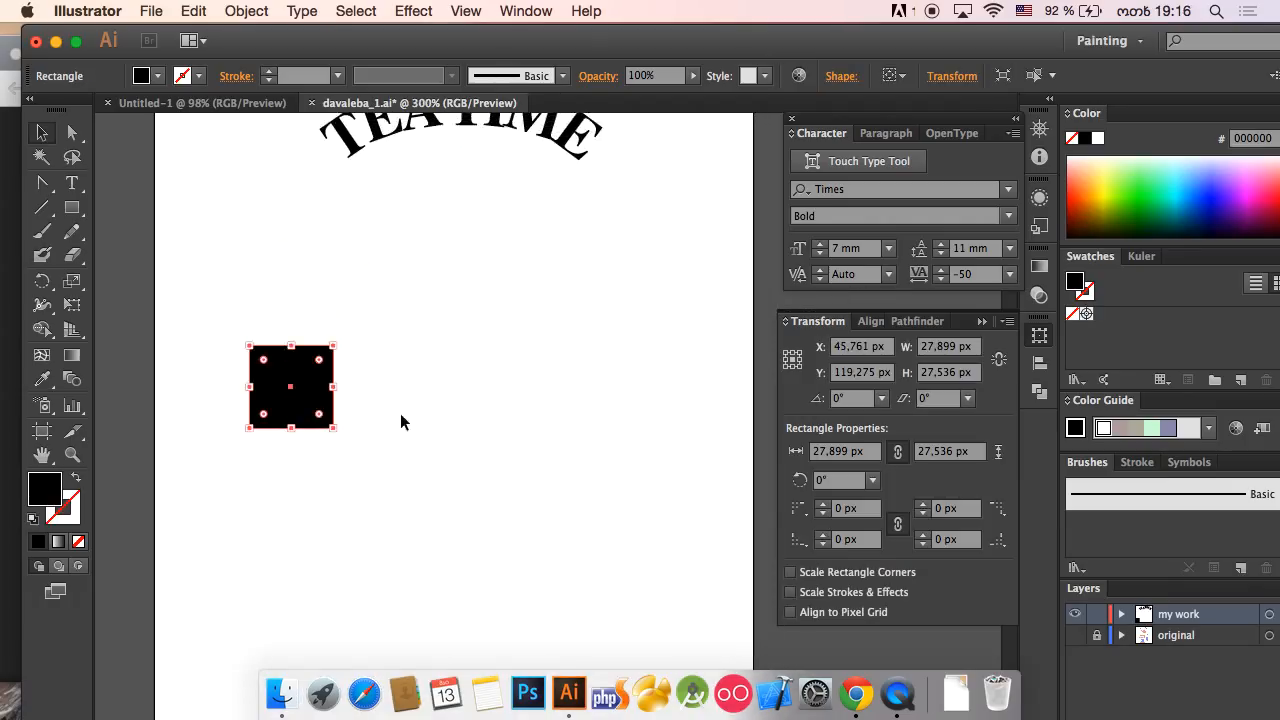
drag(316, 408, 436, 381)
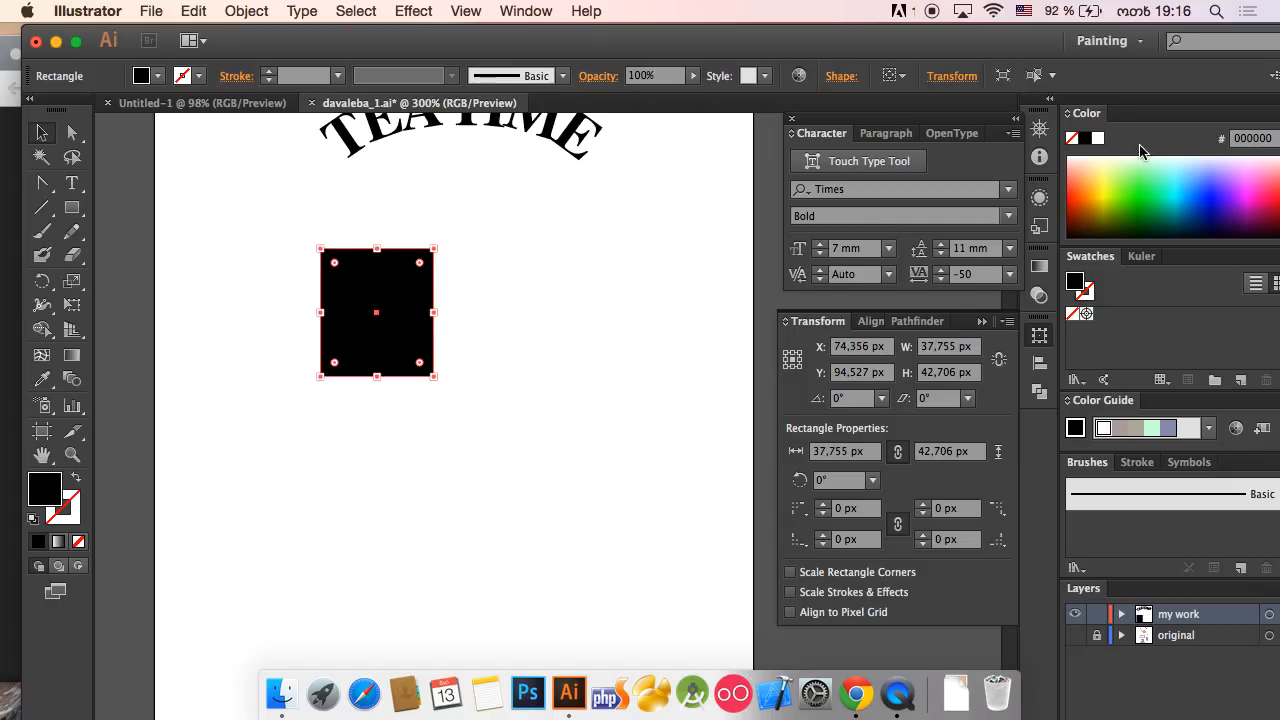
Fill the rectangle with green 5BFF65 and move it beneath the TEA TIME text to about X 98, Y 87 px.
click(1145, 188)
click(491, 375)
drag(421, 355, 492, 337)
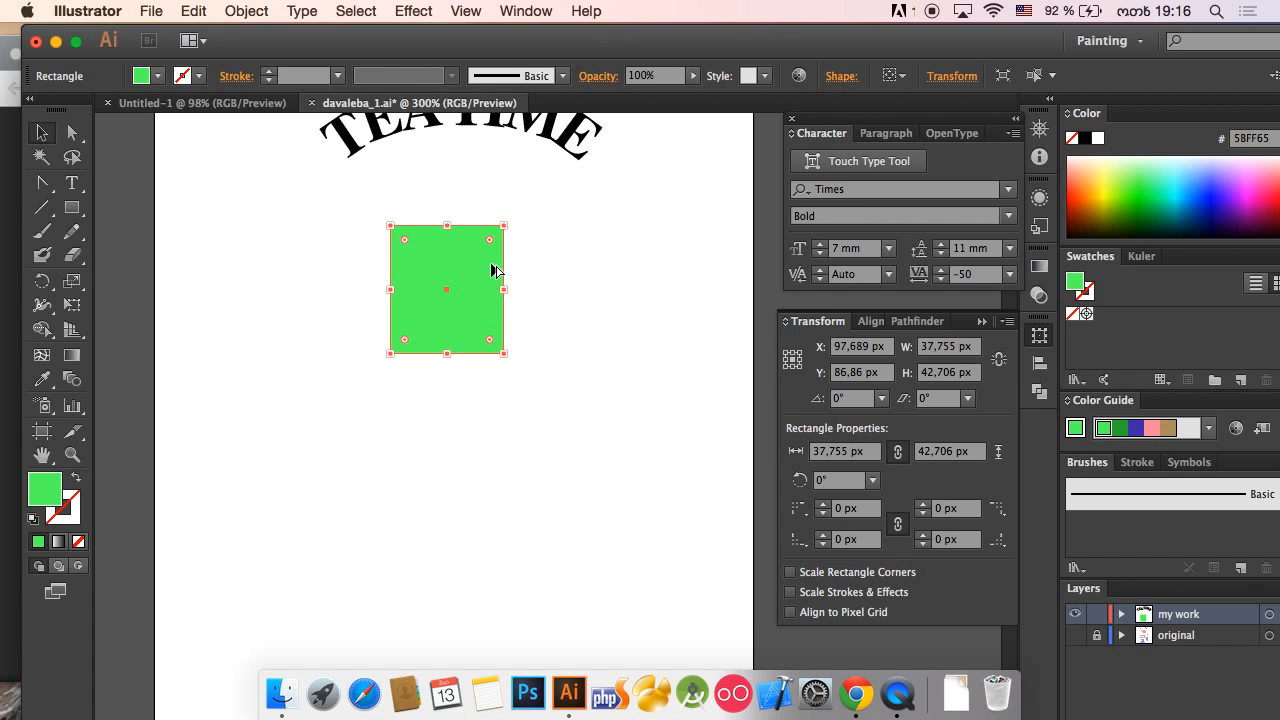
Try placing a copy of the green rectangle diagonally below it at about X 165, Y 118 px, and undo it.
drag(490, 268, 689, 365)
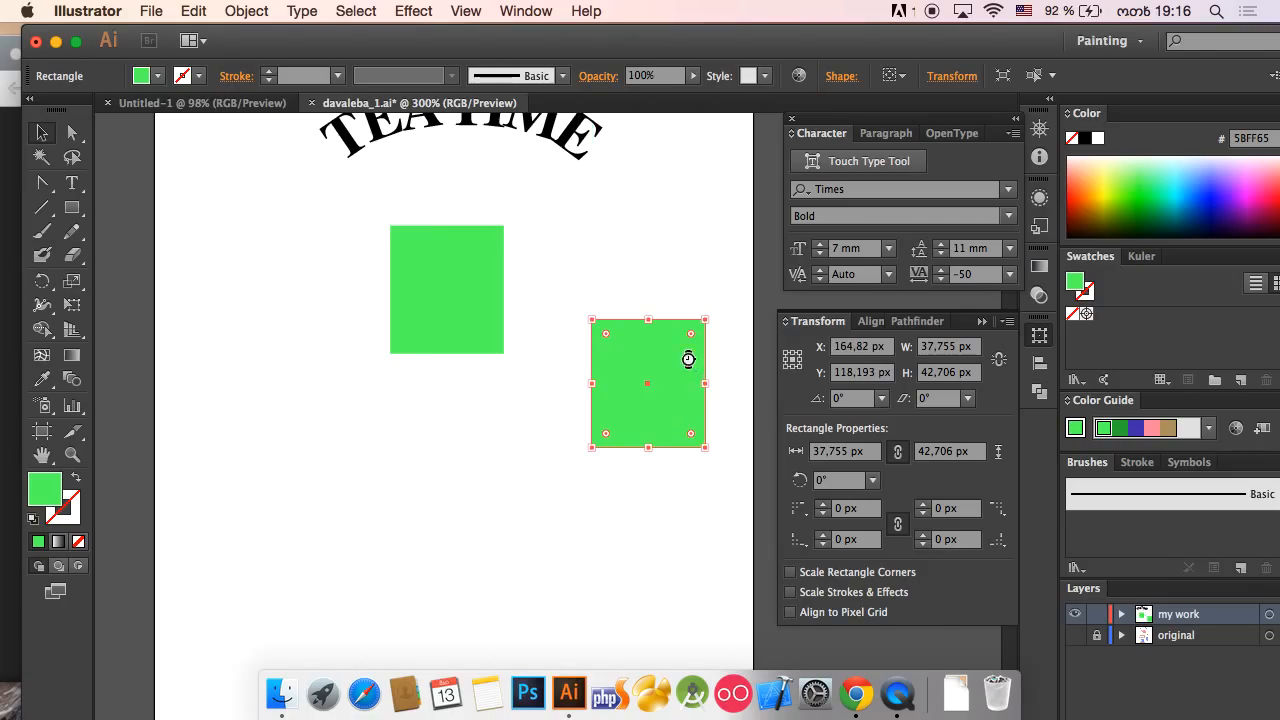
key(super+z)
click(491, 266)
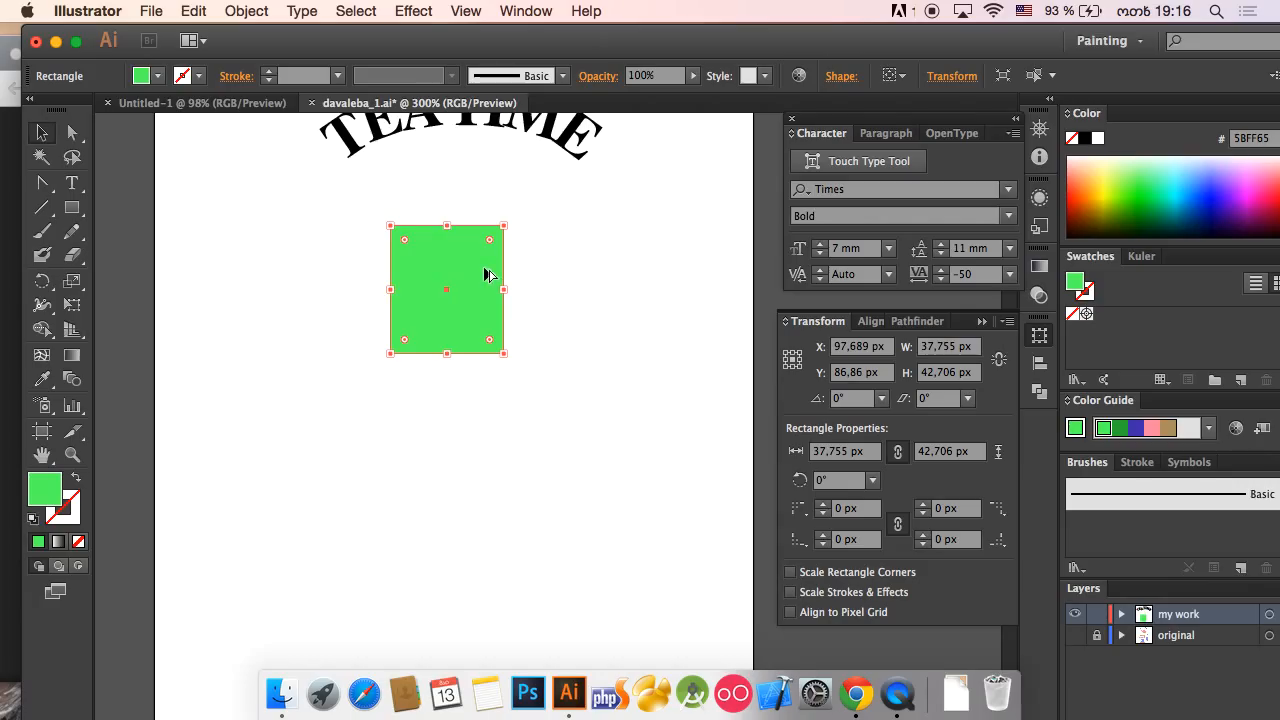
key(super+shift+a)
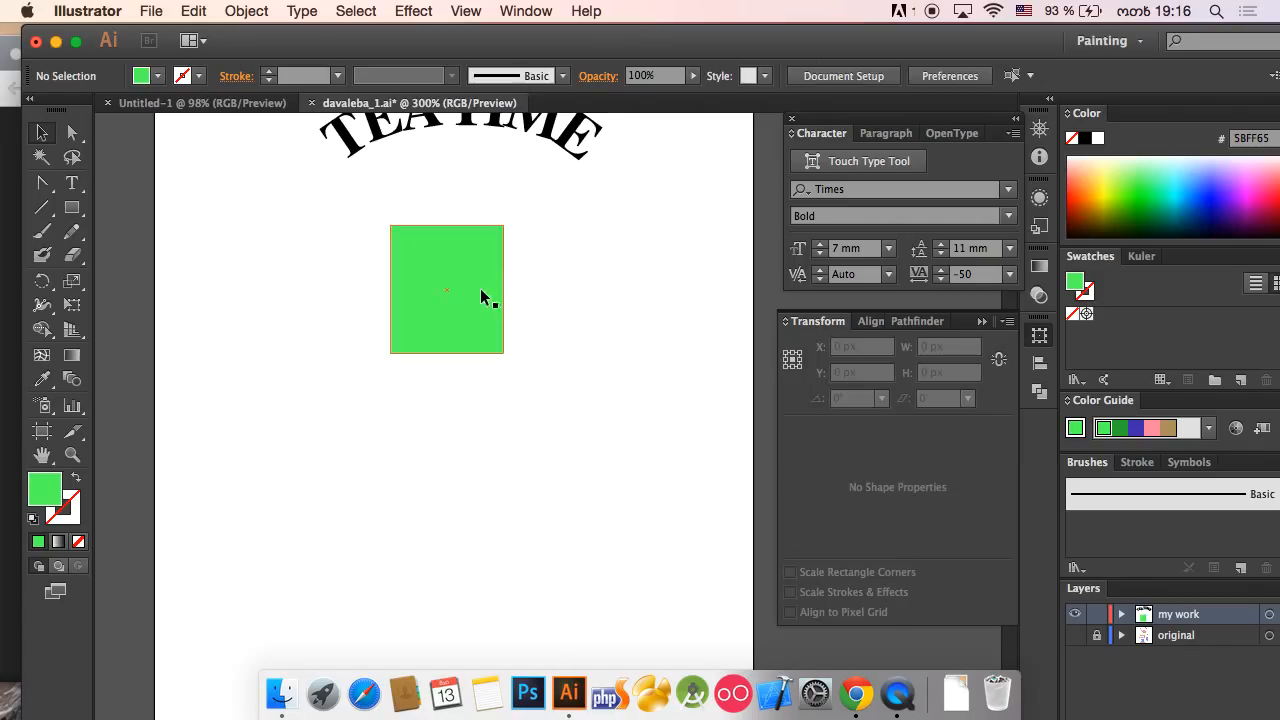
click(477, 289)
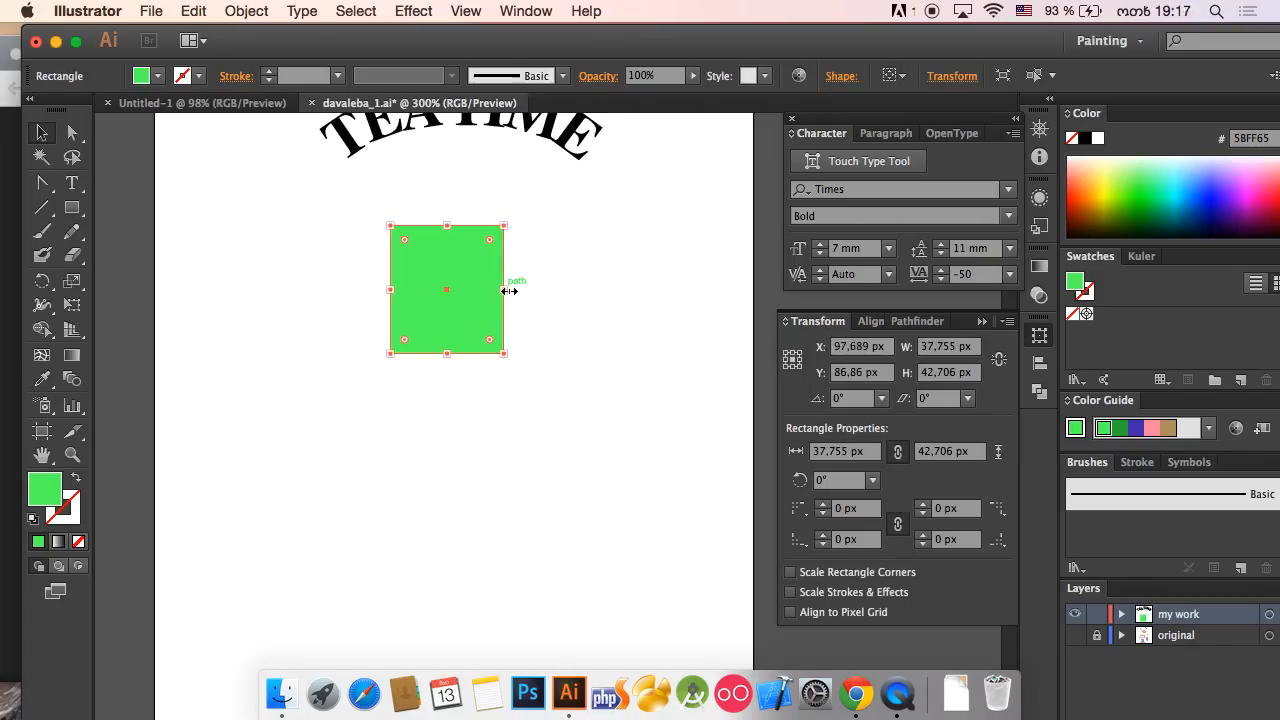
Try placing a copy of the green rectangle beside it at about X 159, Y 90 px, and delete the copy.
drag(481, 309, 668, 318)
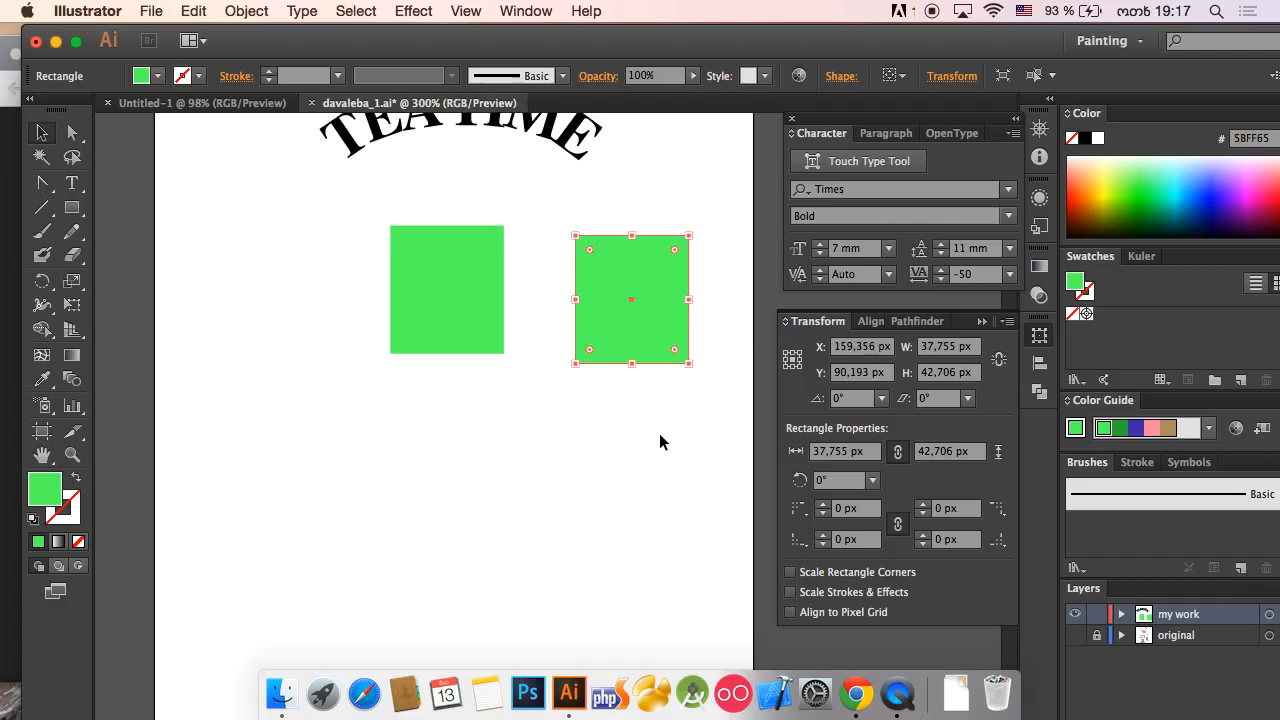
key(Delete)
drag(516, 397, 415, 325)
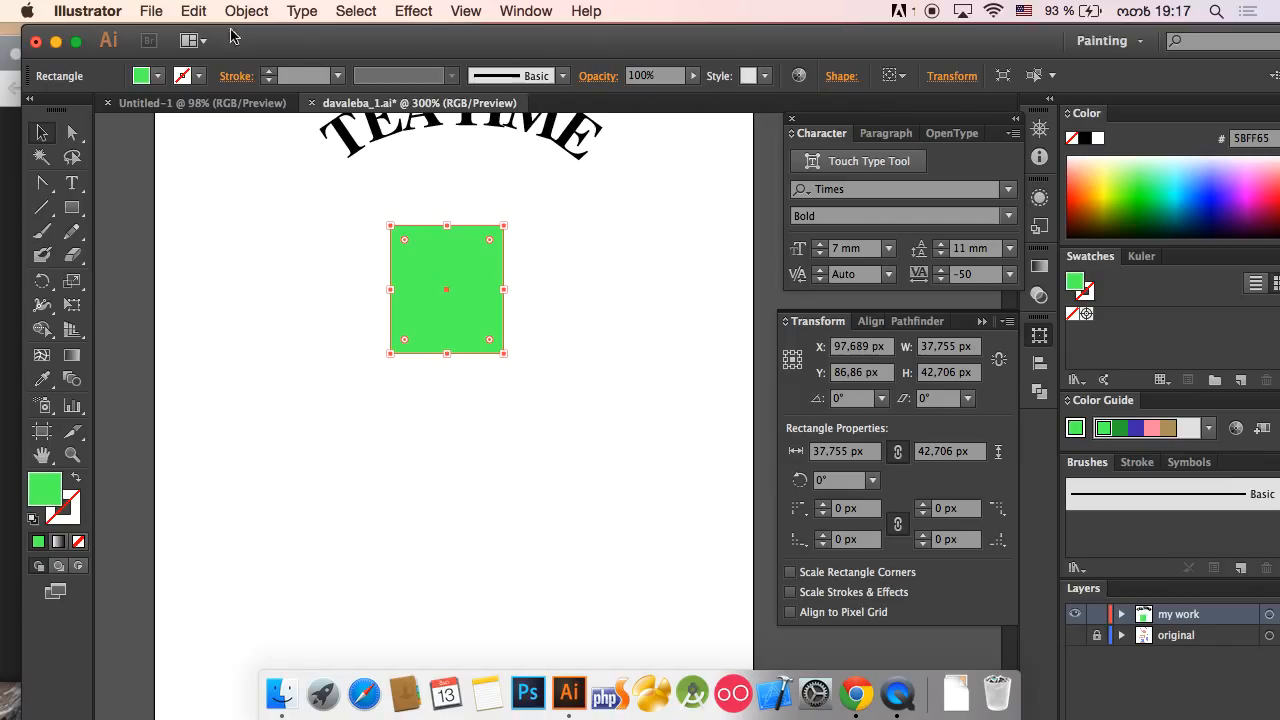
click(449, 453)
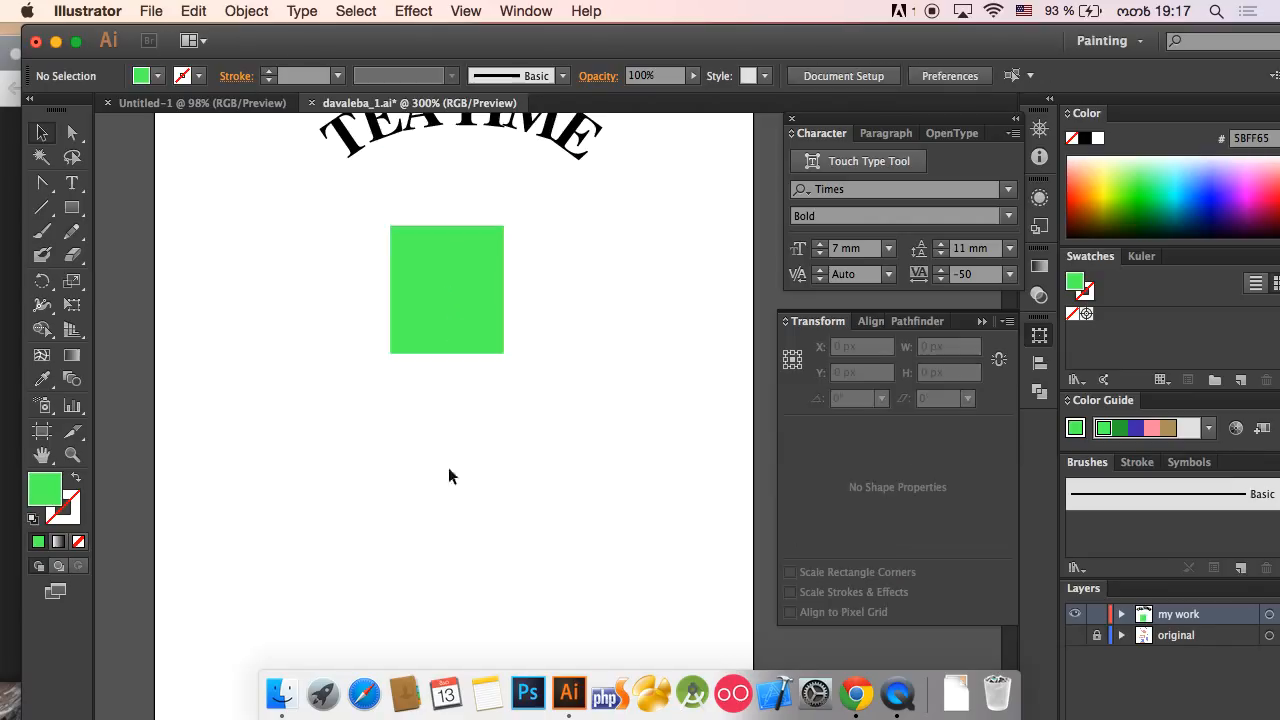
Duplicate the green rectangle straight down and shift the copy sideways to about X 133, Y 154 px.
click(464, 300)
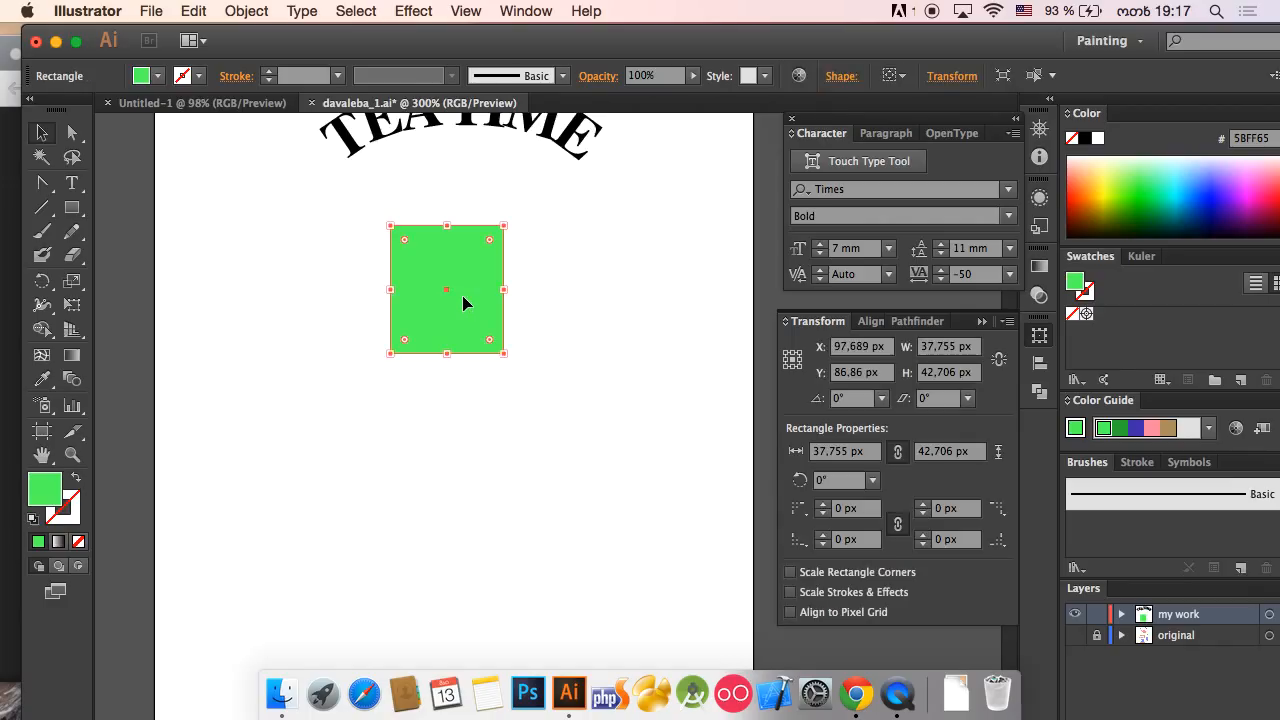
shift+click(462, 311)
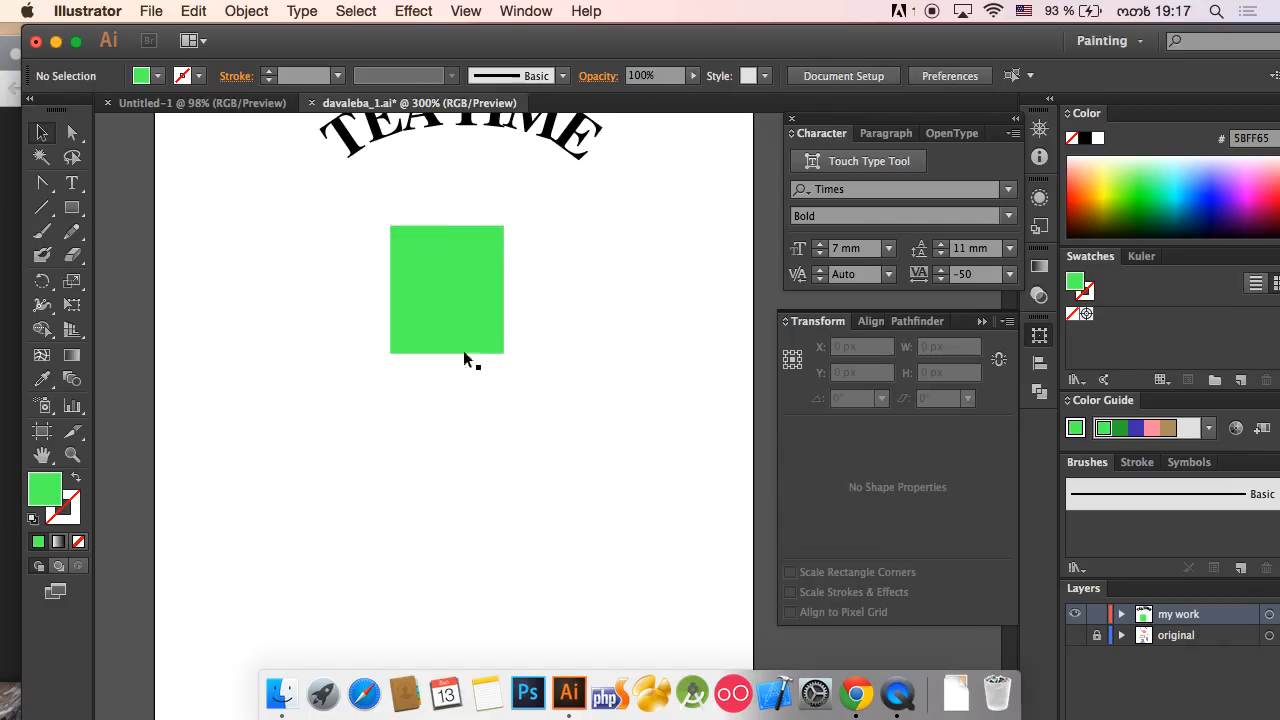
click(463, 346)
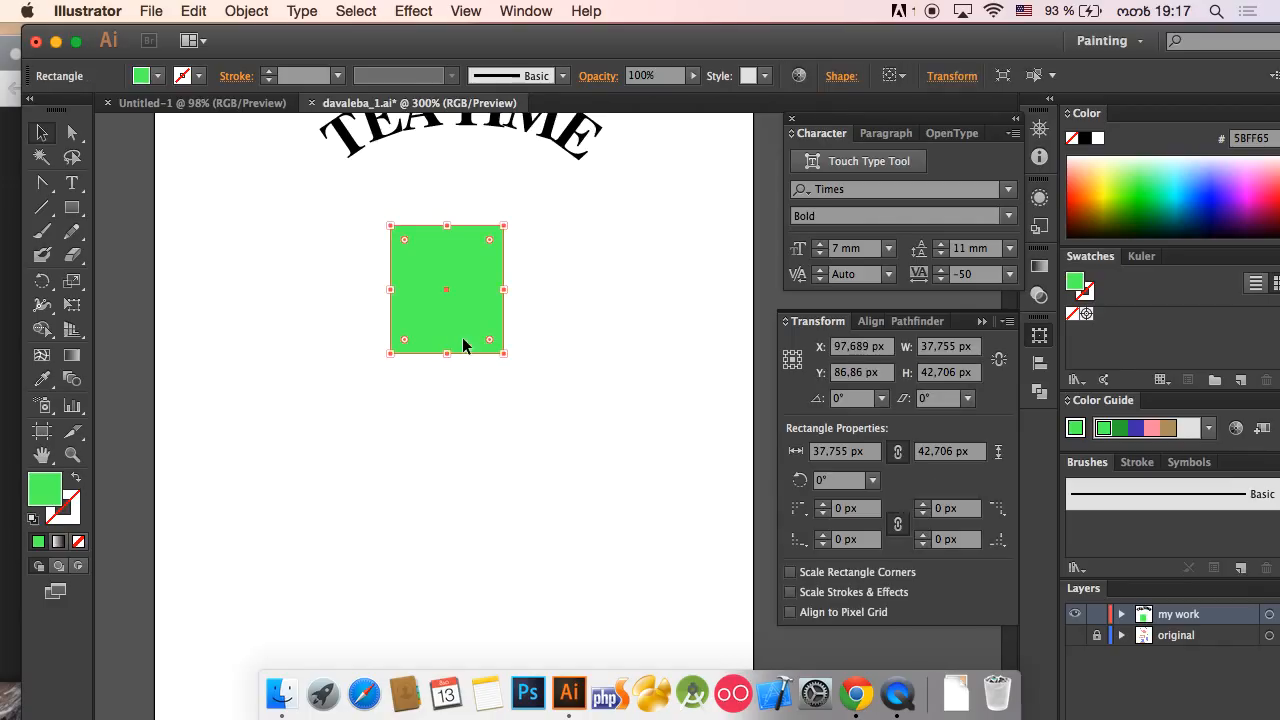
drag(463, 350, 463, 550)
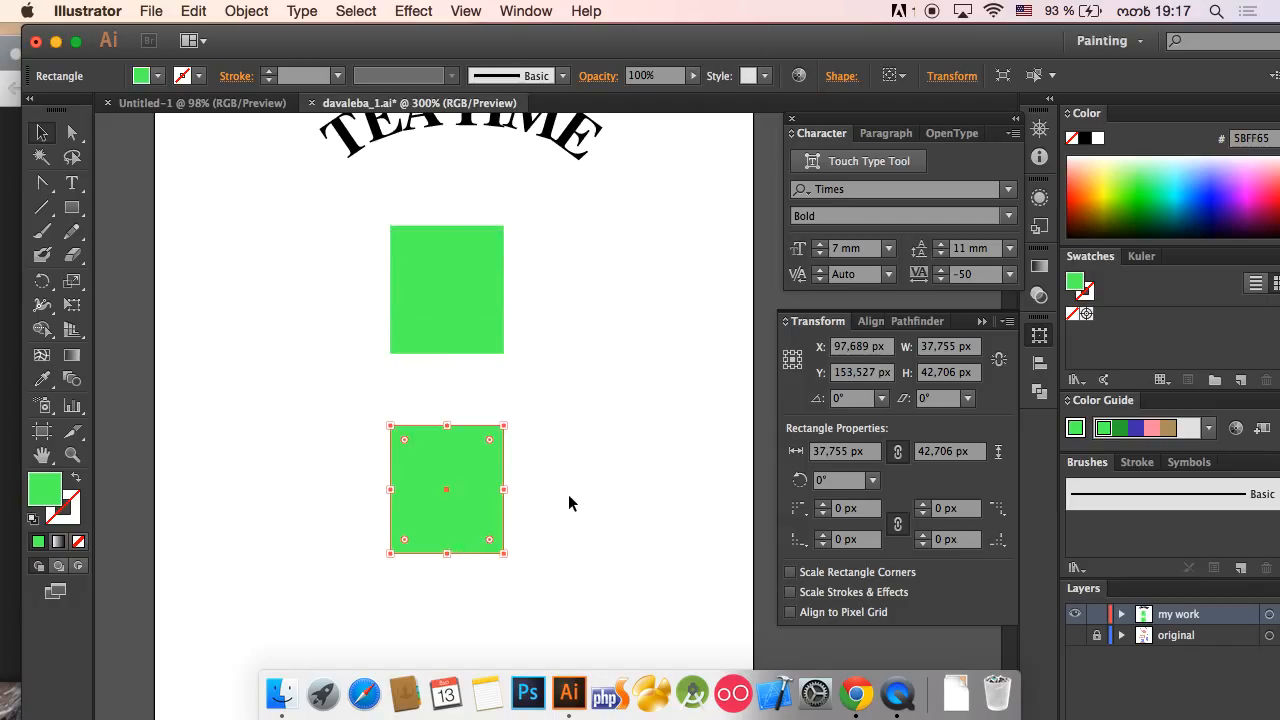
click(569, 497)
drag(475, 497, 582, 495)
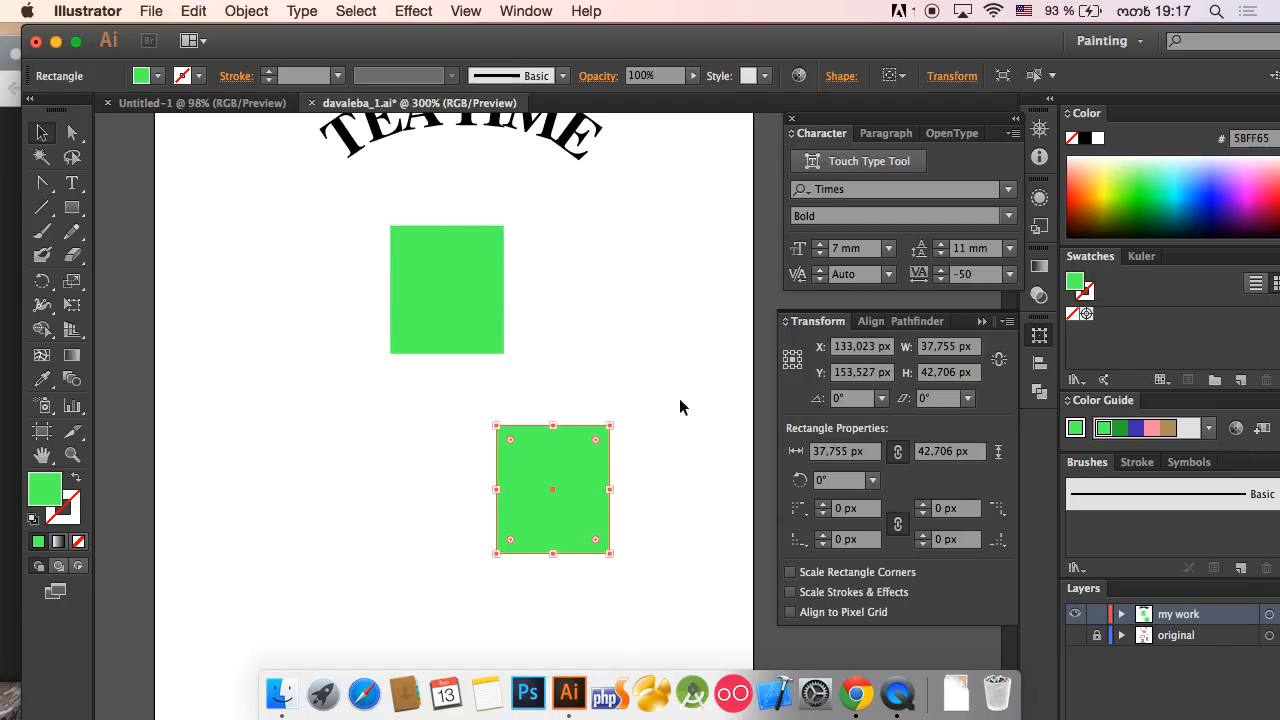
Select both green rectangles and align them to each other with Horizontal Align Center.
drag(668, 487, 404, 263)
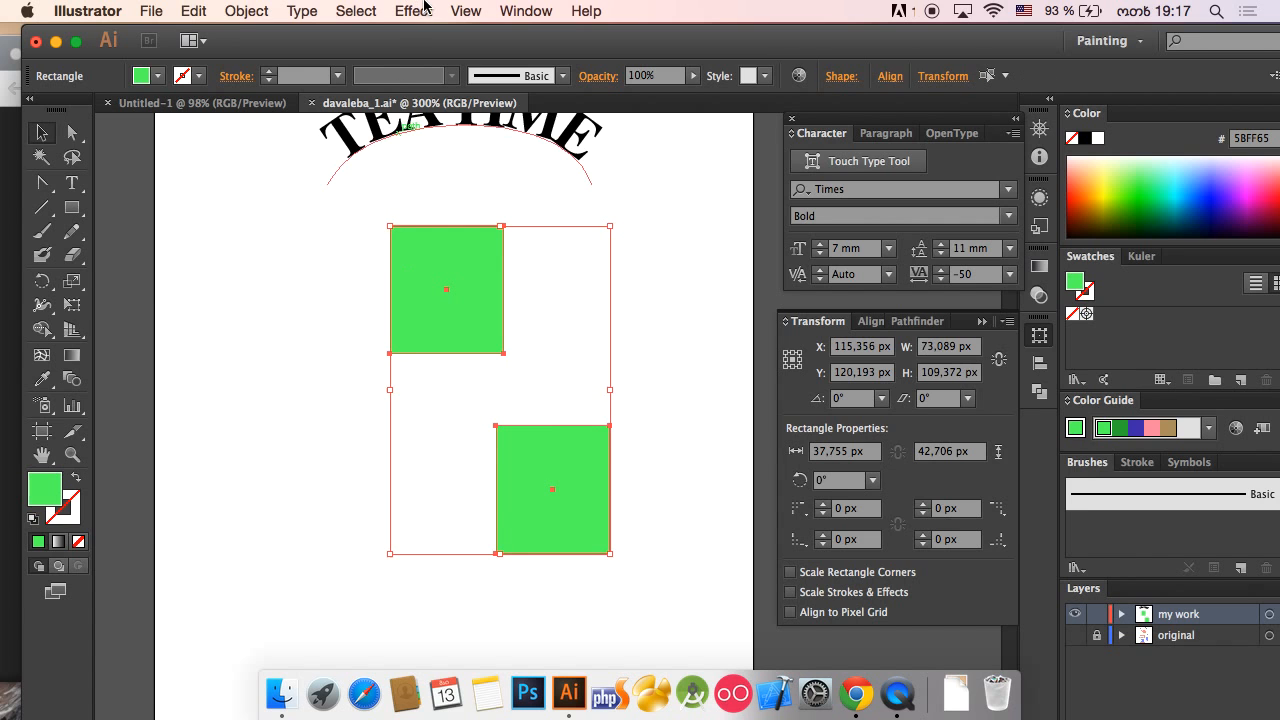
click(495, 14)
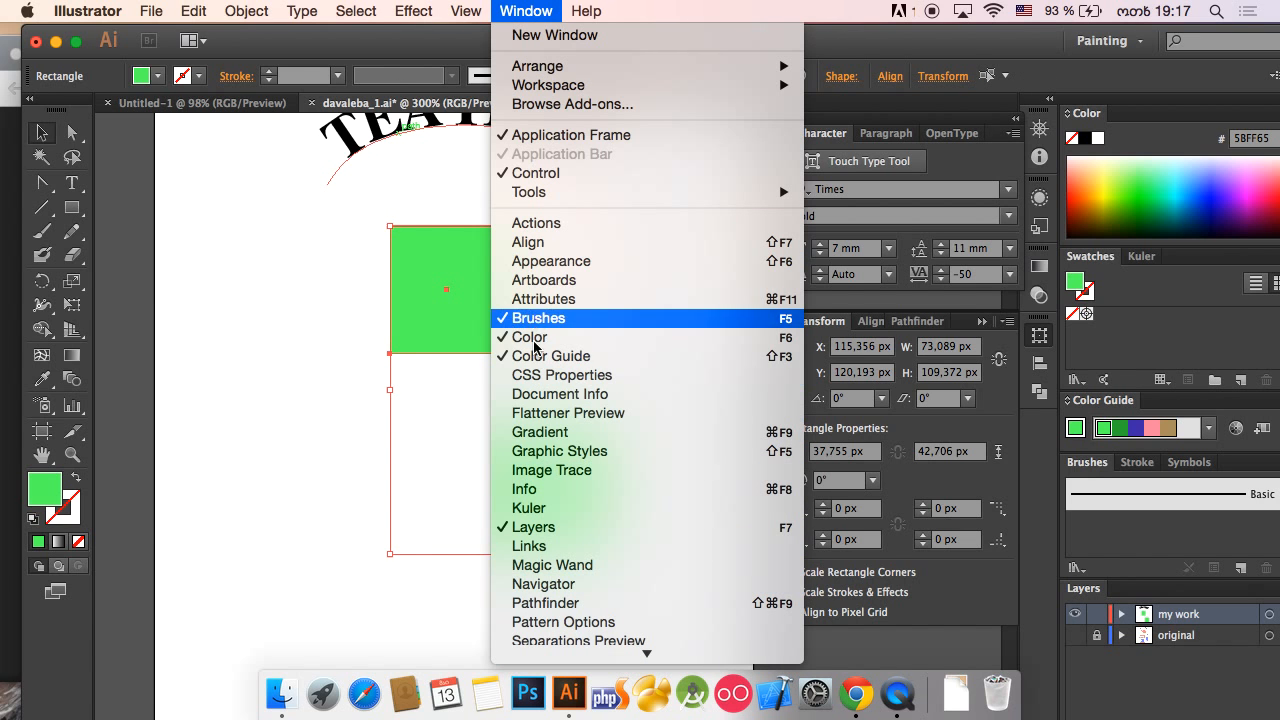
click(570, 243)
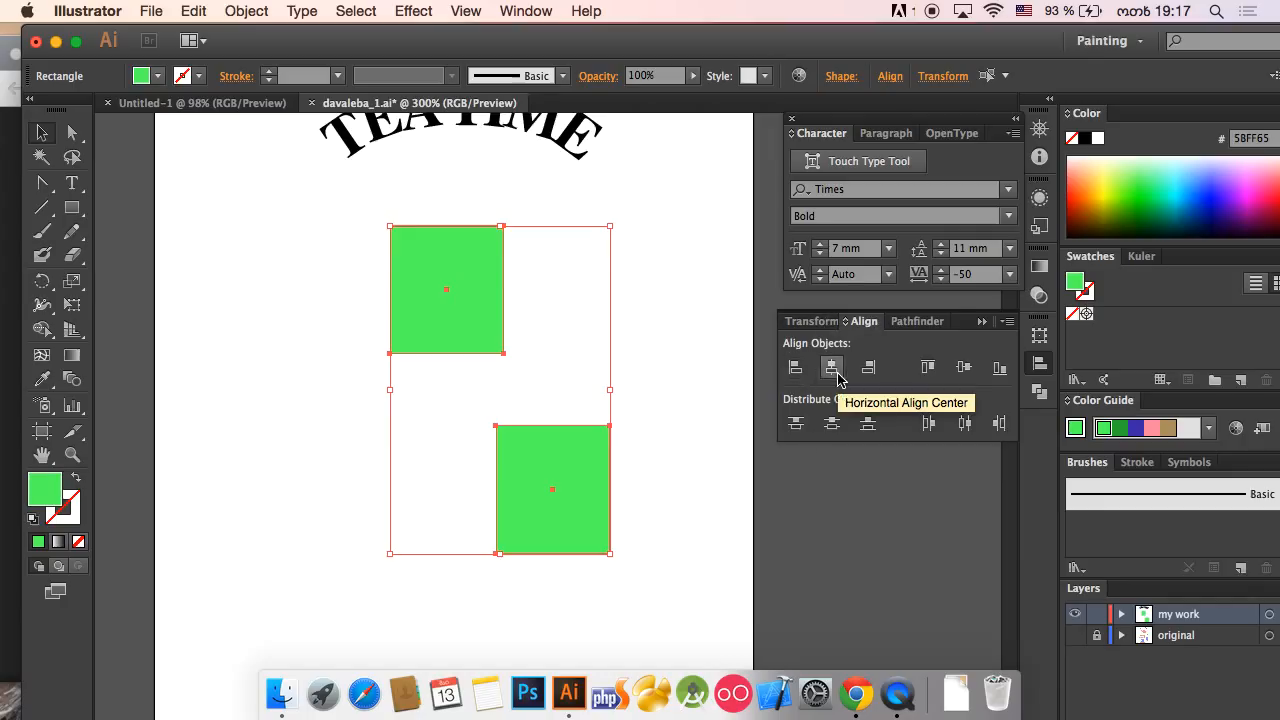
click(832, 368)
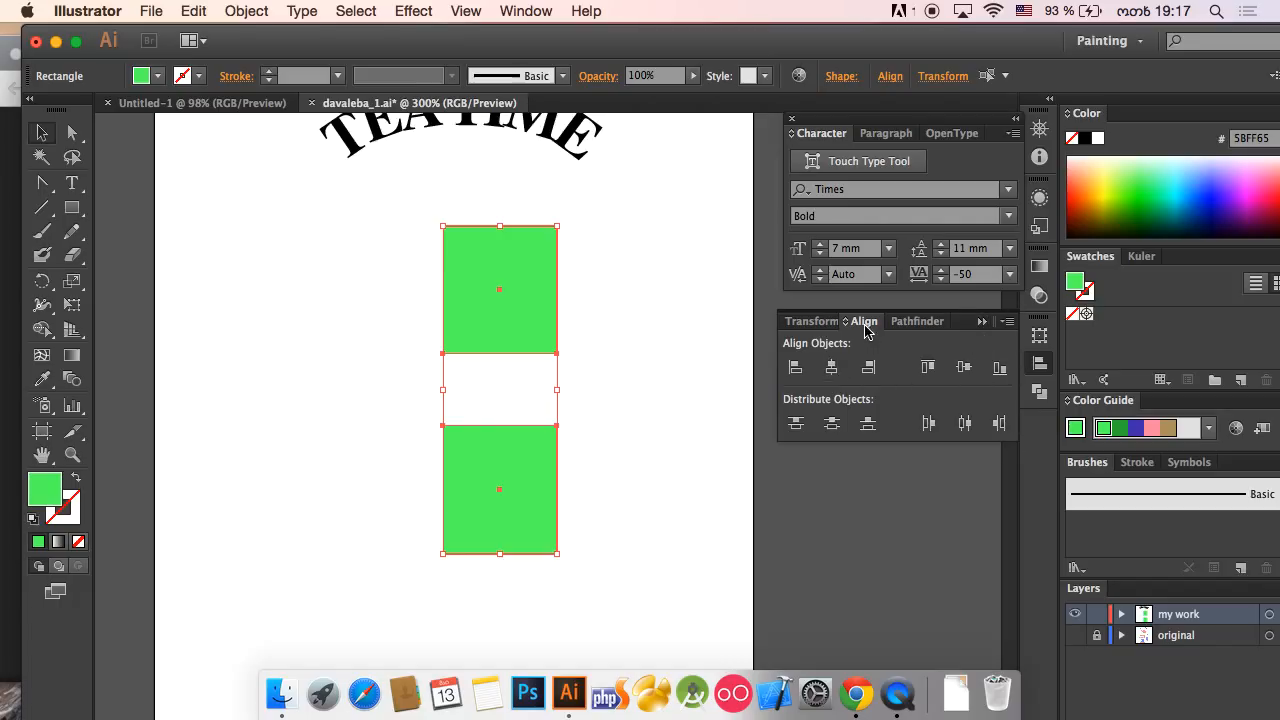
Show the hidden Align options, including Distribute Spacing and Align To.
click(1008, 322)
click(1030, 323)
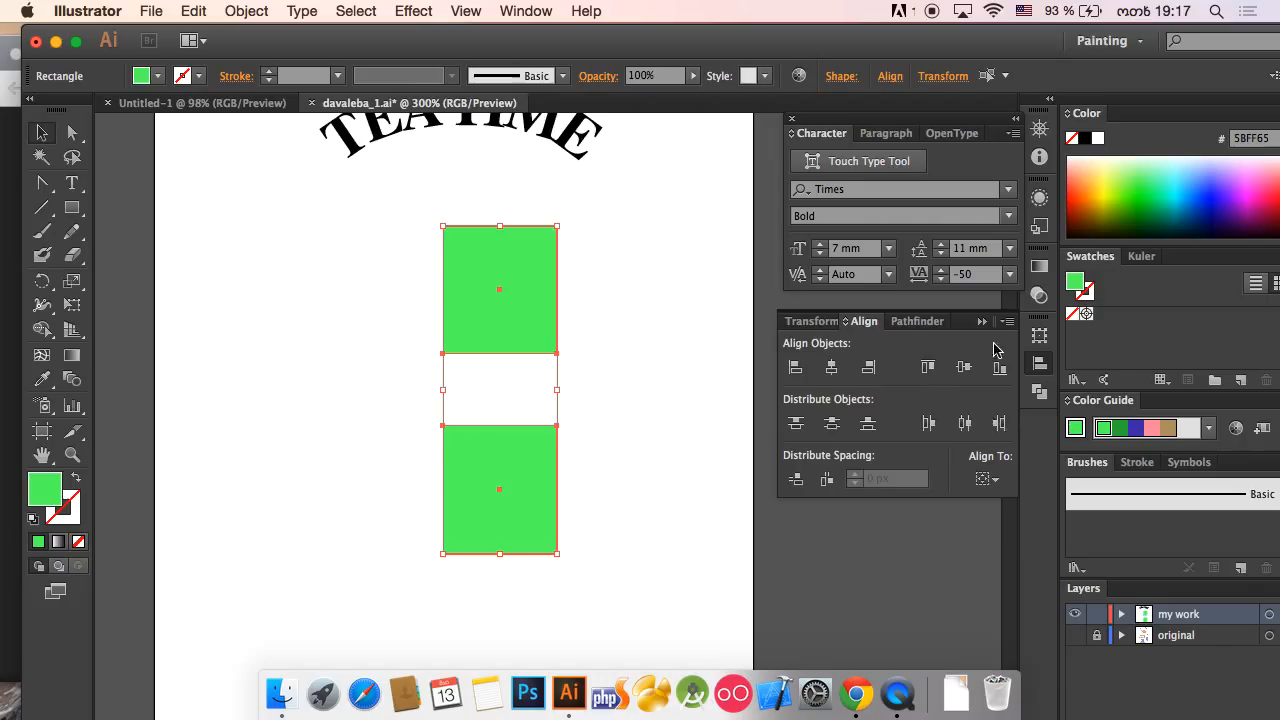
click(1008, 322)
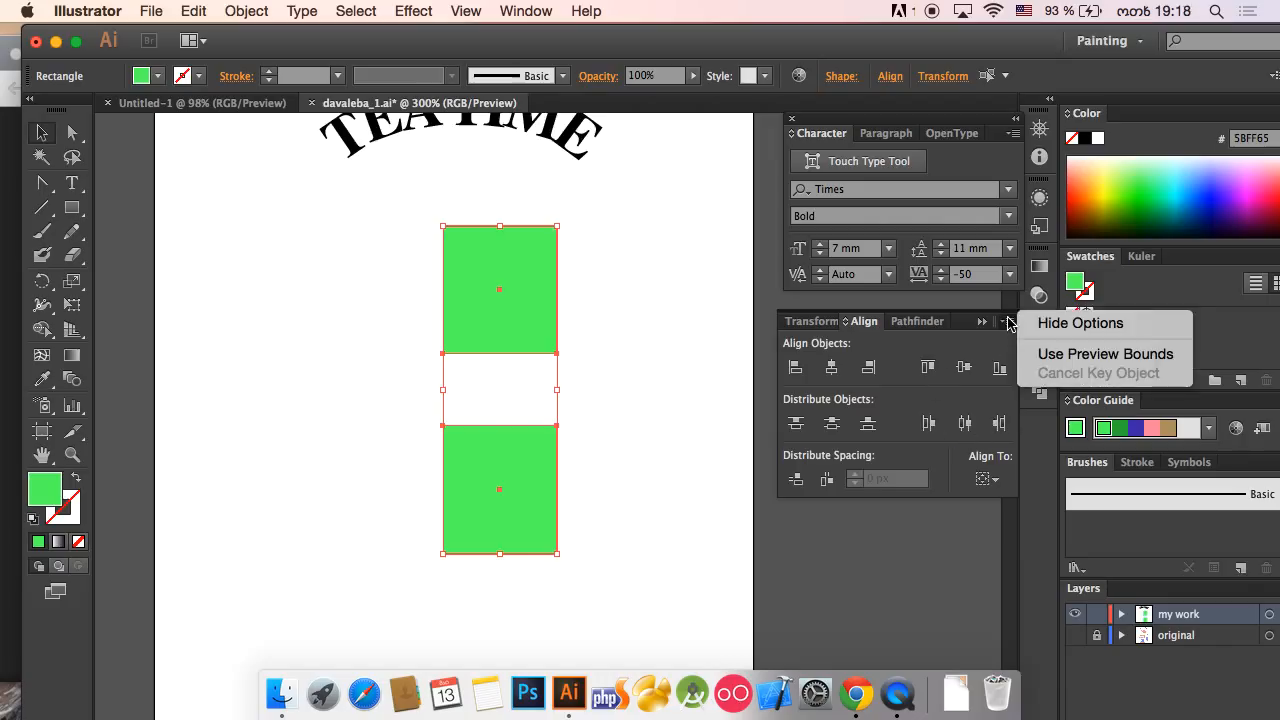
click(685, 383)
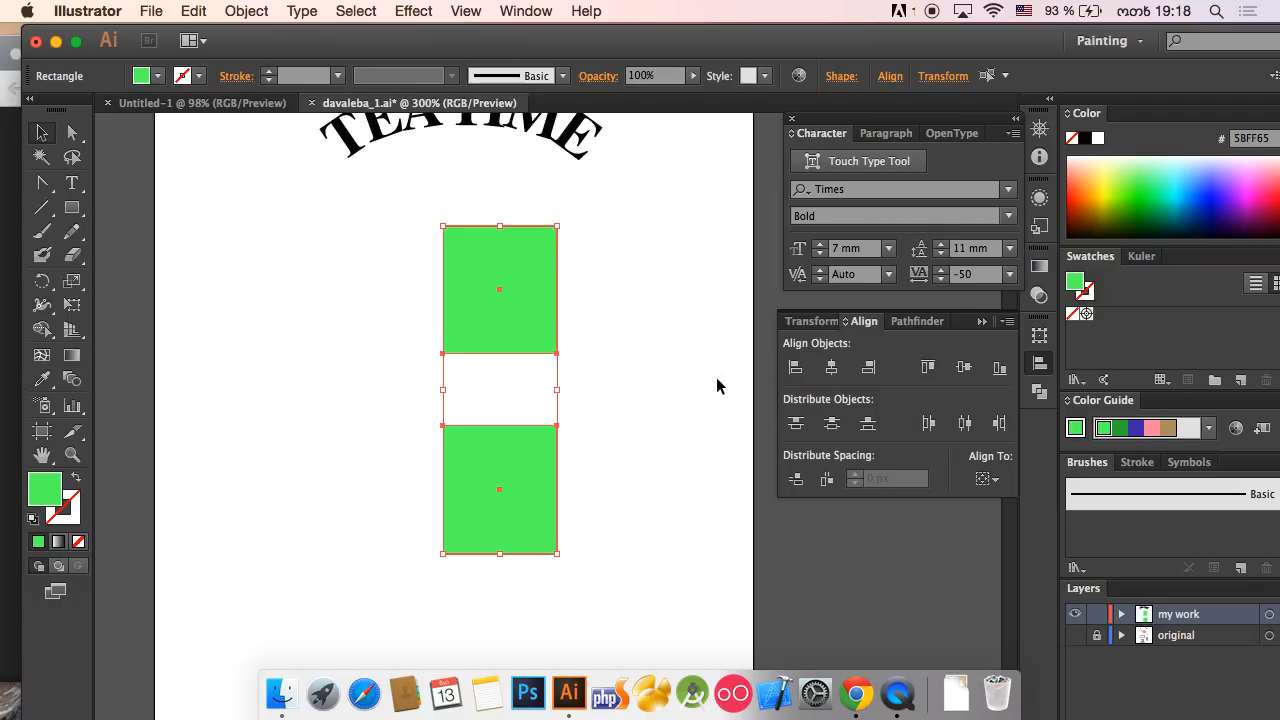
Move the two green rectangles out of alignment, placing the lower one just below and to the left of the upper one.
drag(614, 323, 522, 457)
drag(484, 457, 560, 460)
click(526, 456)
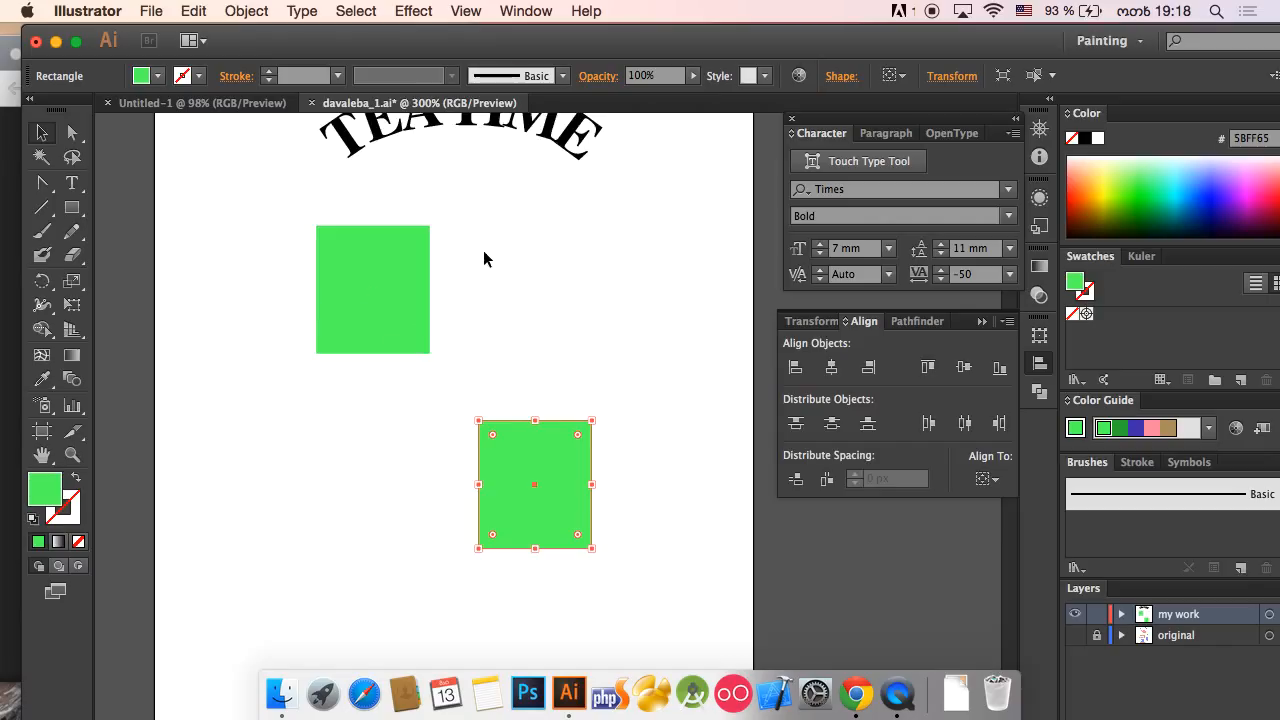
drag(517, 463, 281, 413)
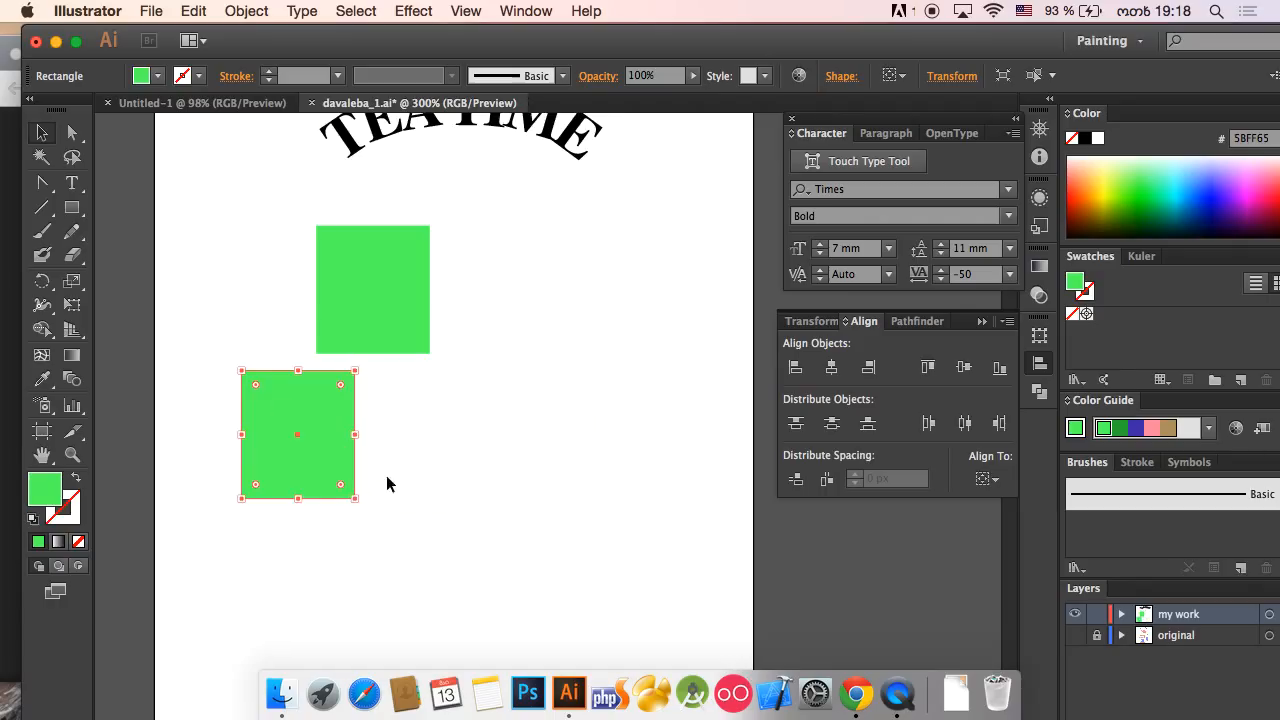
Enlarge the lower rectangle to about twice its width and height, and draw a green ellipse overlapping its right edge.
drag(357, 436, 469, 436)
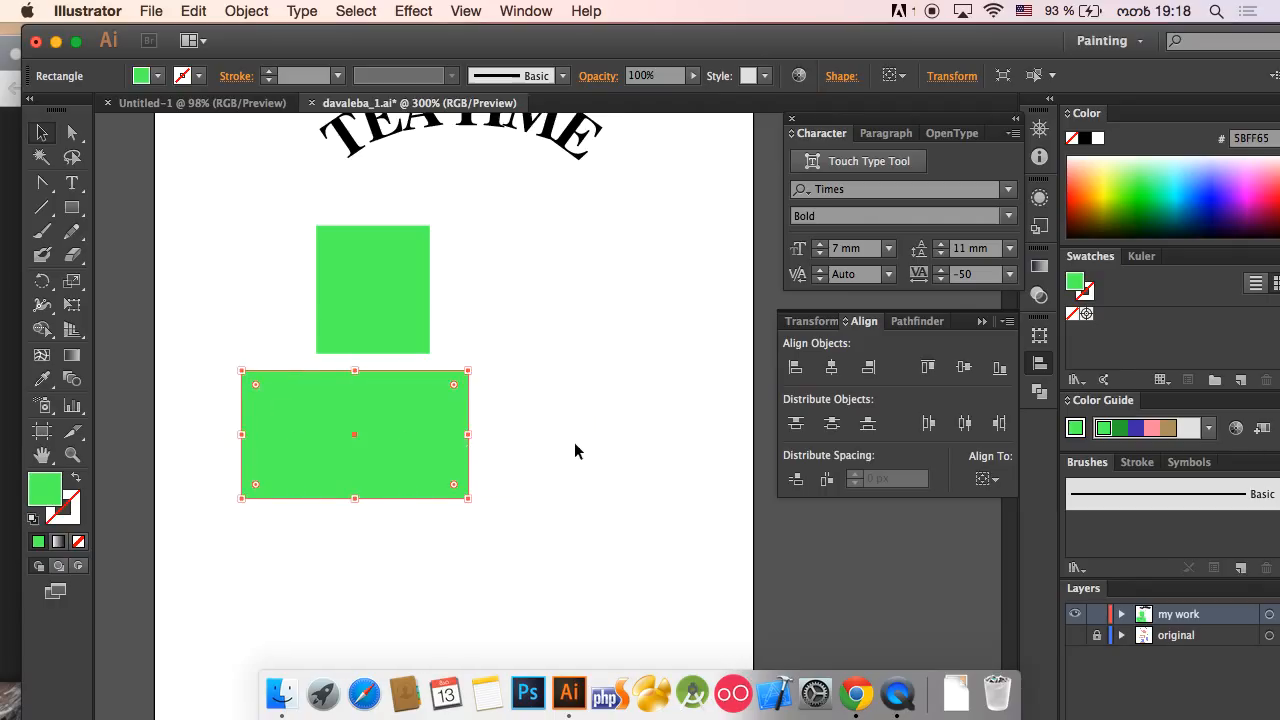
click(563, 441)
click(273, 395)
drag(357, 504, 355, 612)
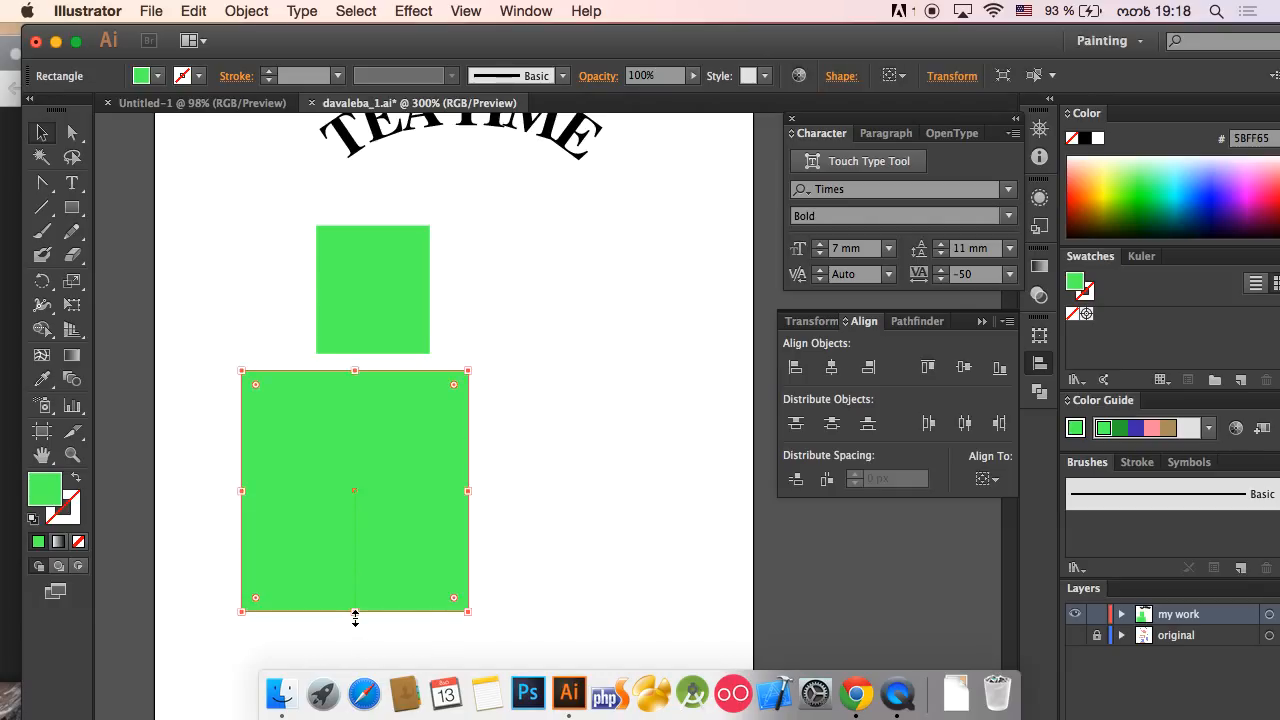
drag(72, 207, 128, 258)
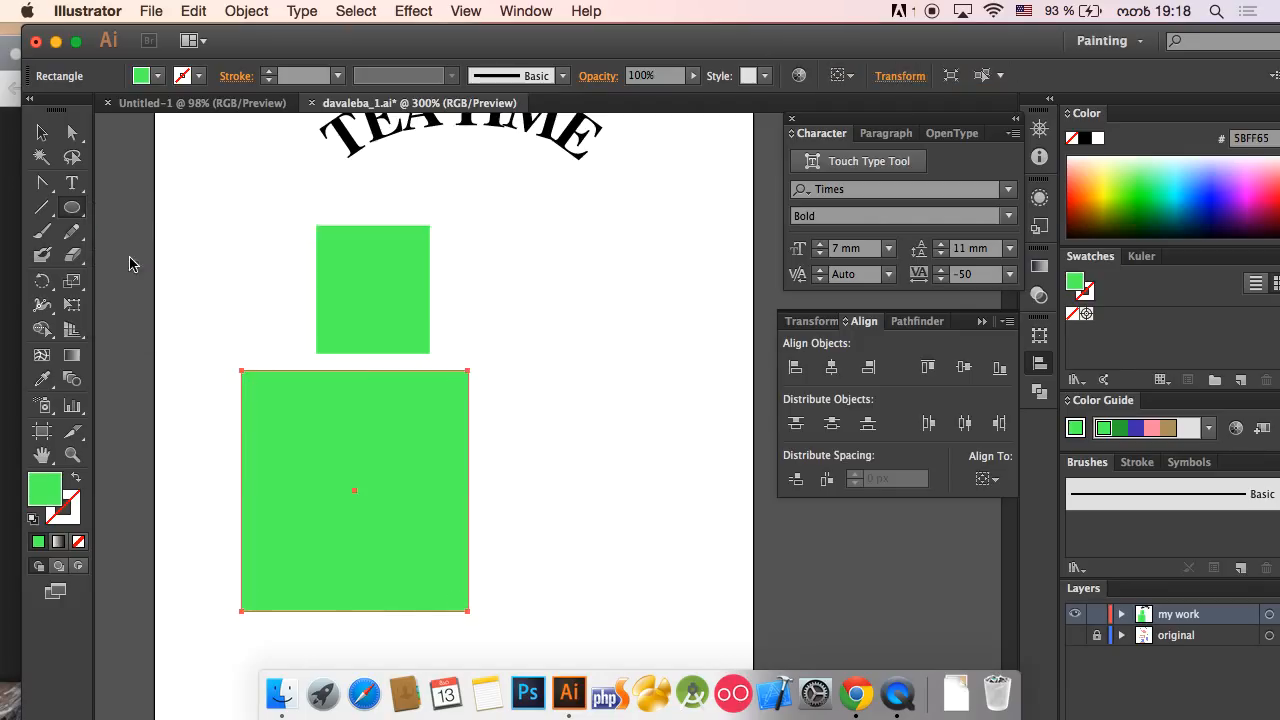
drag(421, 424, 545, 526)
Move only the large rectangle's lower-left corner anchor inward to about X 49 px, slanting that side.
click(72, 132)
drag(237, 634, 260, 597)
key(Right)
key(Right)
key(Right)
key(Right)
key(Right)
key(Right)
key(Right)
key(Right)
key(Right)
key(Right)
key(Right)
key(Right)
key(Right)
key(Right)
key(Right)
key(Right)
key(Right)
key(Right)
key(Right)
key(Right)
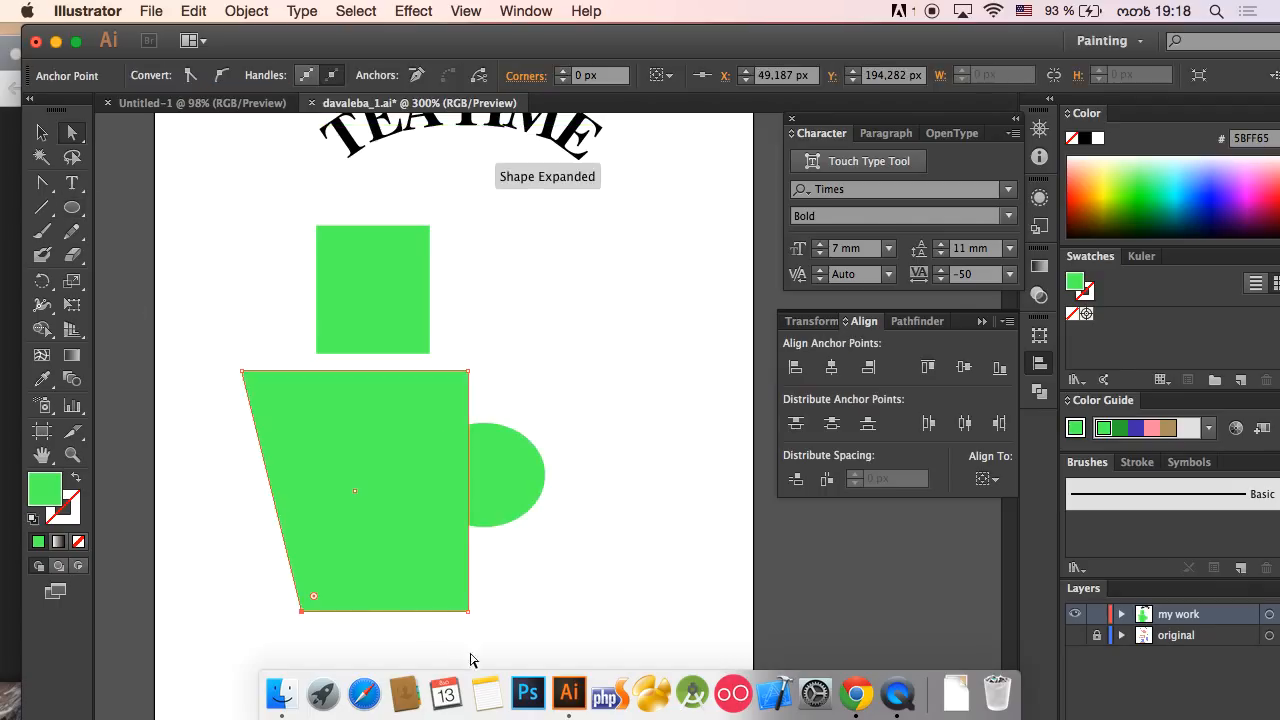
Move the large shape's lower-right corner anchor inward about 20 px to form a tapered cup, and select it together with the ellipse.
click(487, 611)
drag(474, 617, 444, 600)
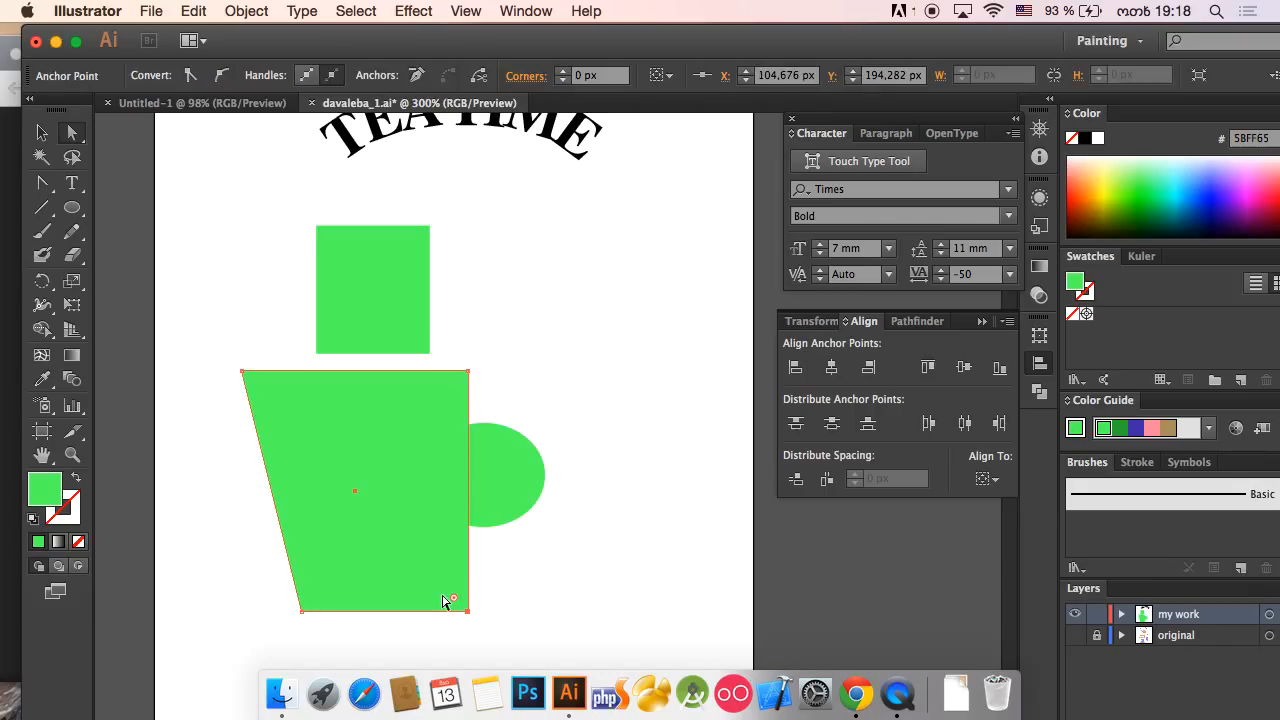
key(Left)
key(Left)
key(Left)
key(Left)
key(Left)
key(Left)
key(Left)
key(Left)
key(Left)
key(Left)
key(Left)
key(Left)
key(Left)
key(Left)
key(Left)
key(Left)
key(Left)
key(Left)
key(Left)
key(Left)
drag(544, 563, 371, 471)
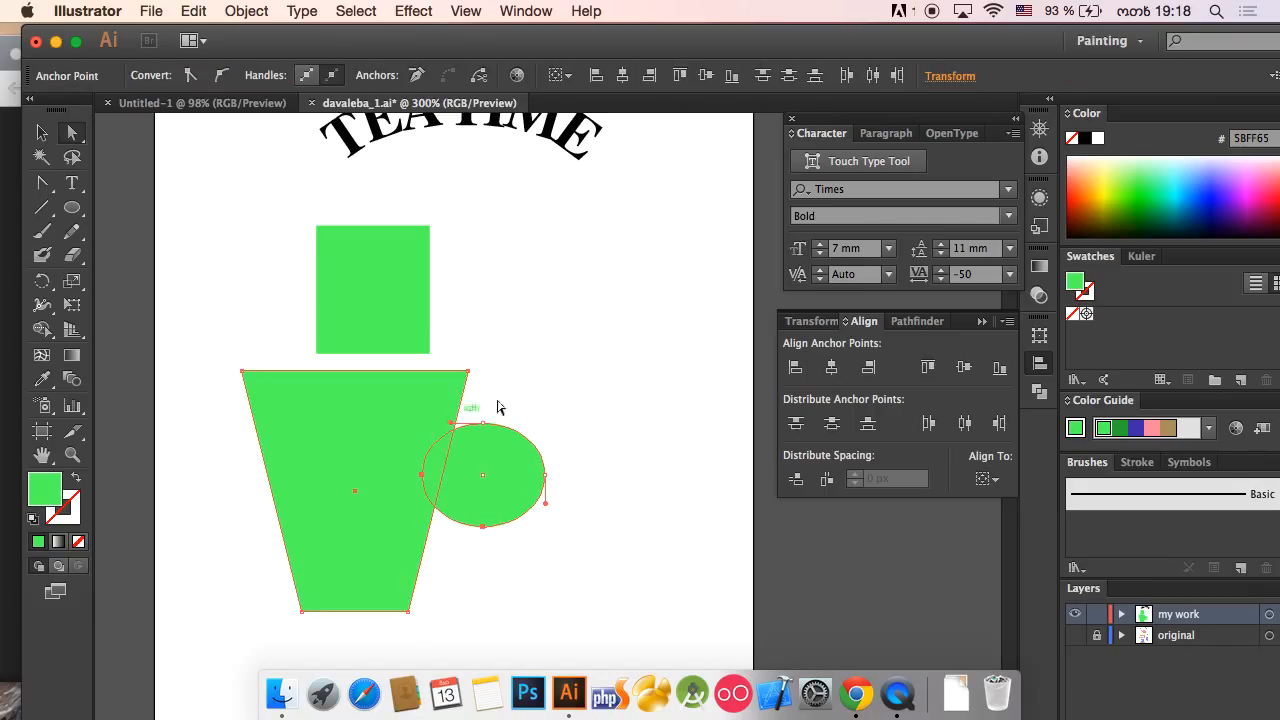
click(41, 132)
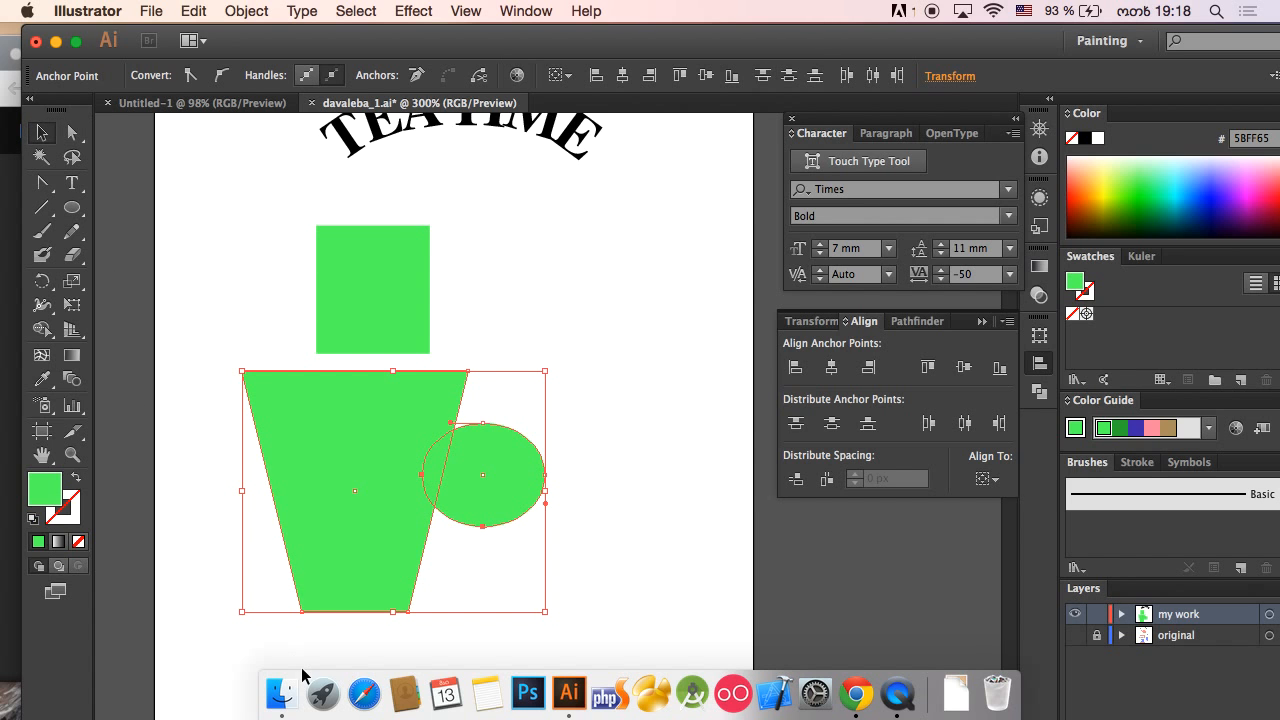
Switch to Chrome and open the done submissions of the Illustrator redrawing assignment in Google Classroom to review the student list.
click(856, 693)
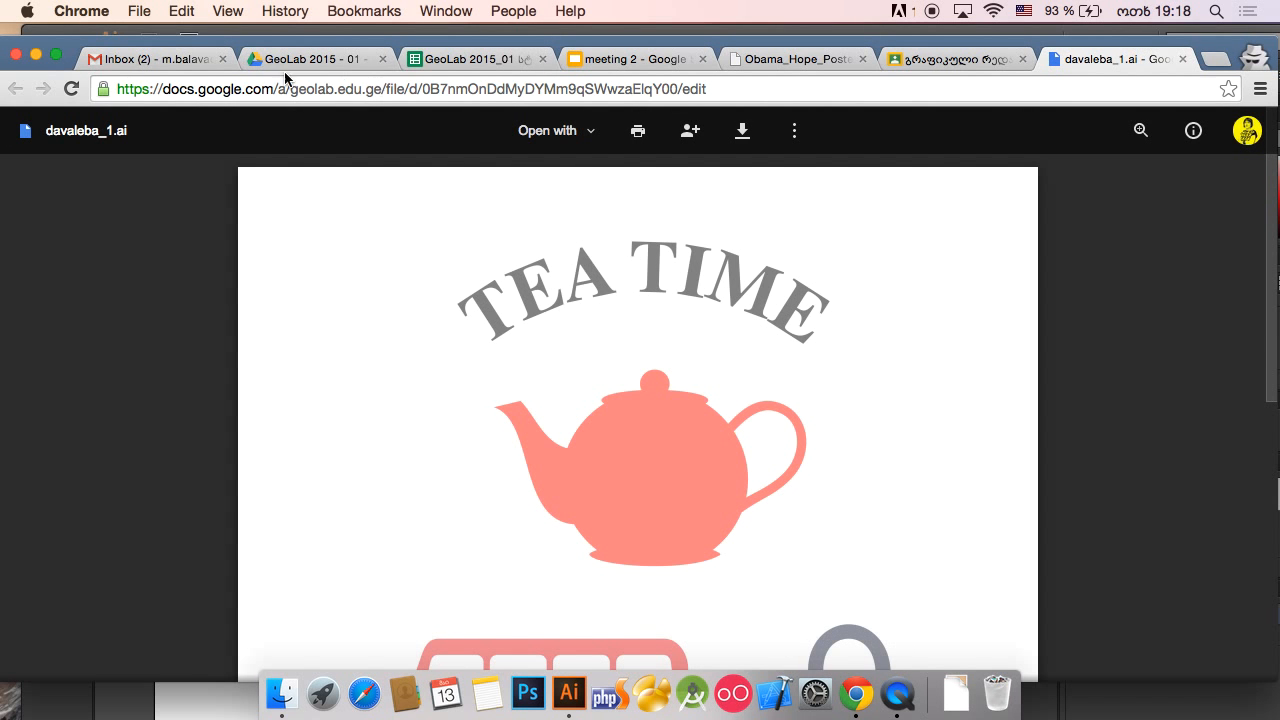
click(147, 62)
click(305, 59)
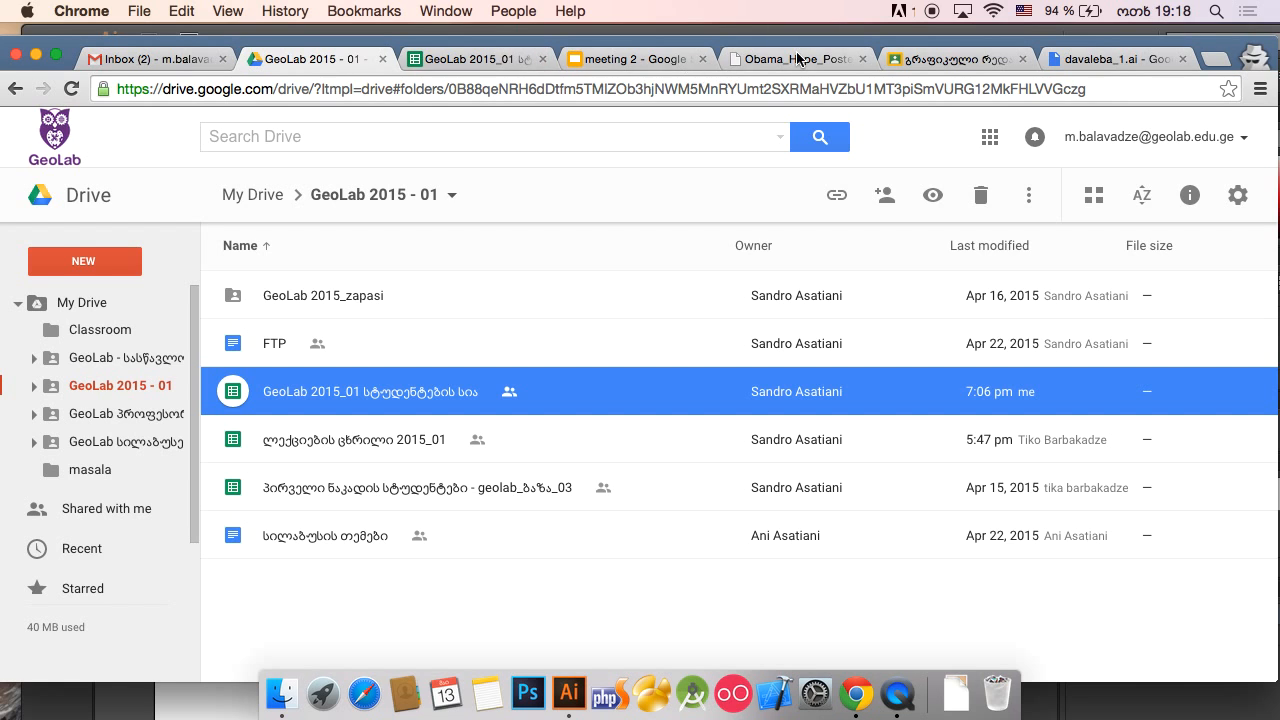
click(936, 59)
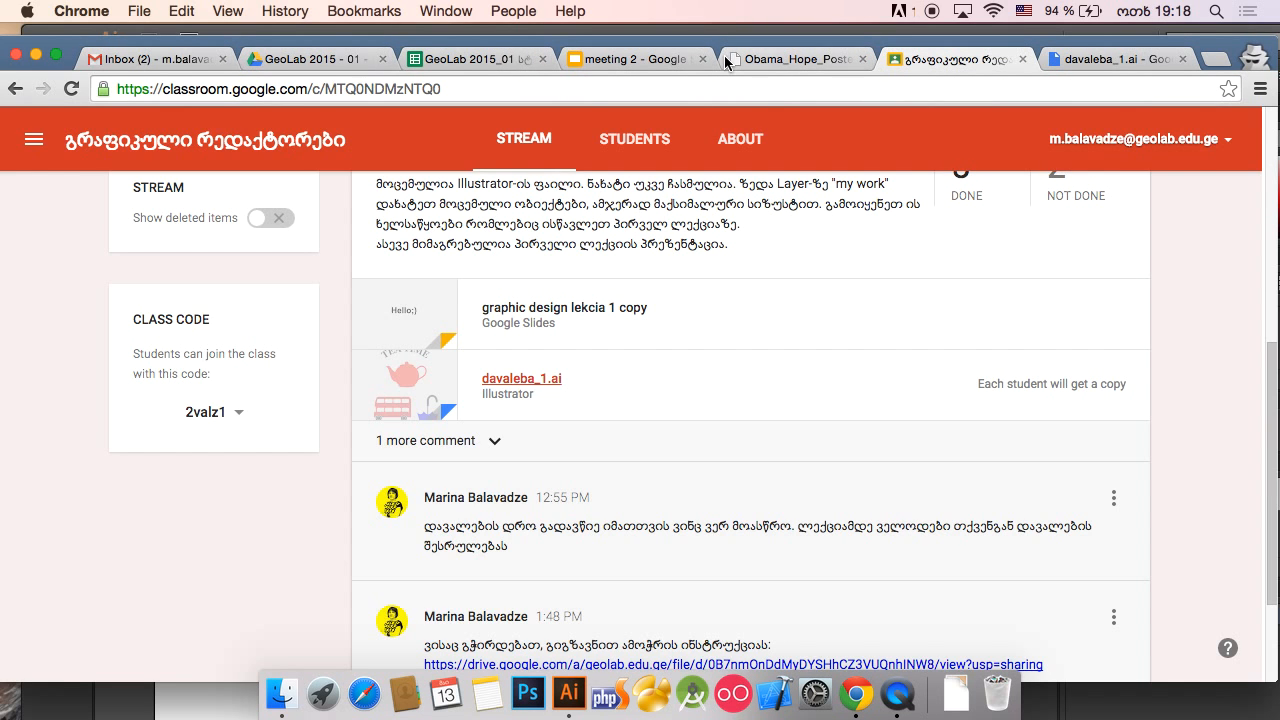
drag(734, 36, 732, 22)
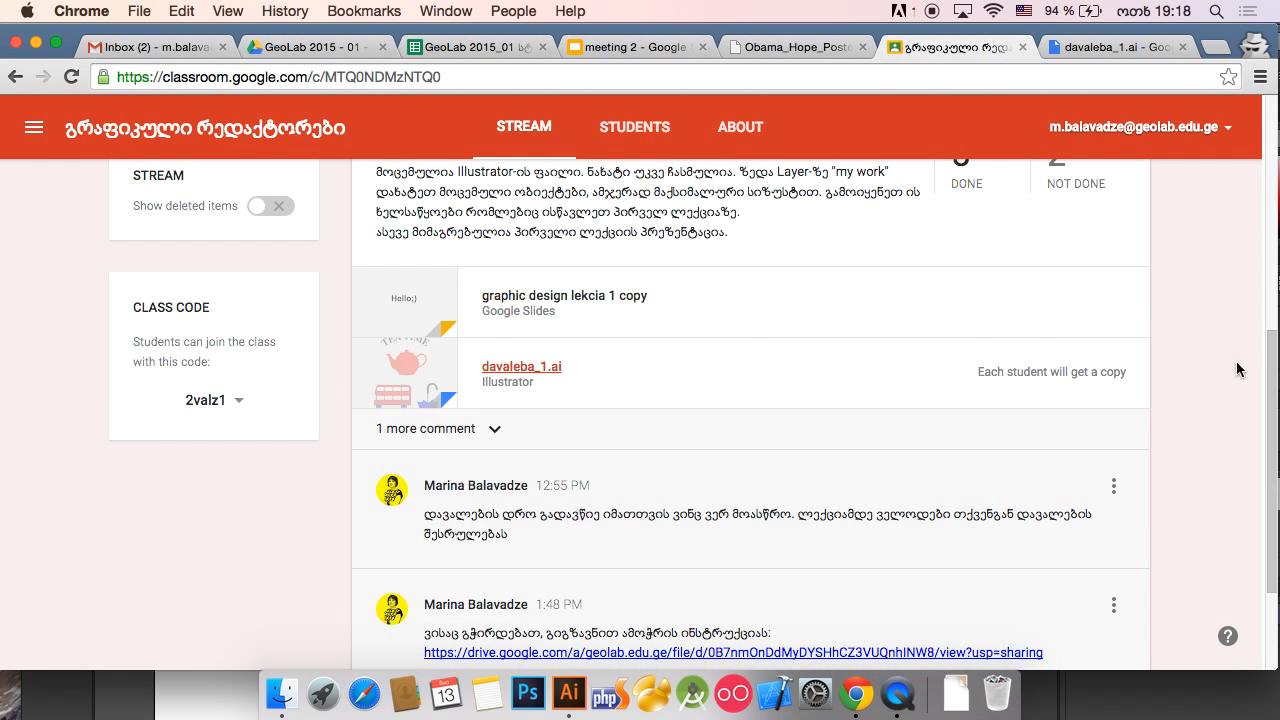
drag(1270, 397, 1264, 287)
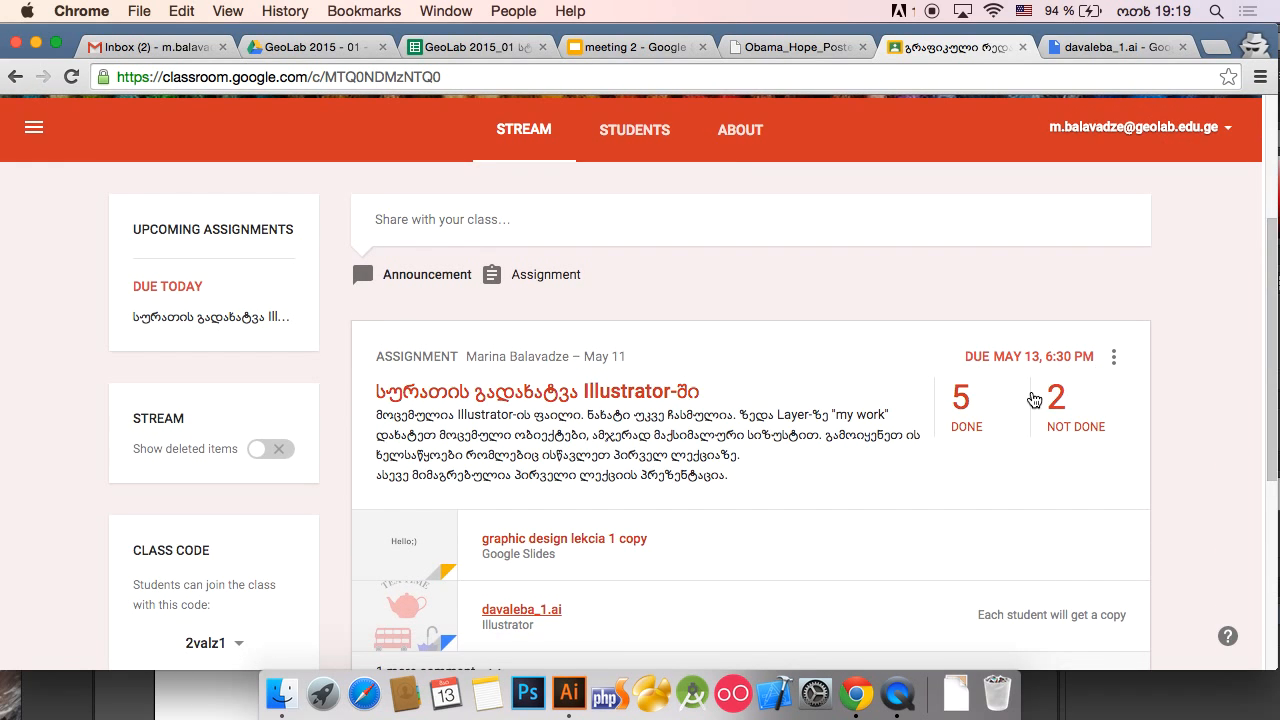
click(974, 398)
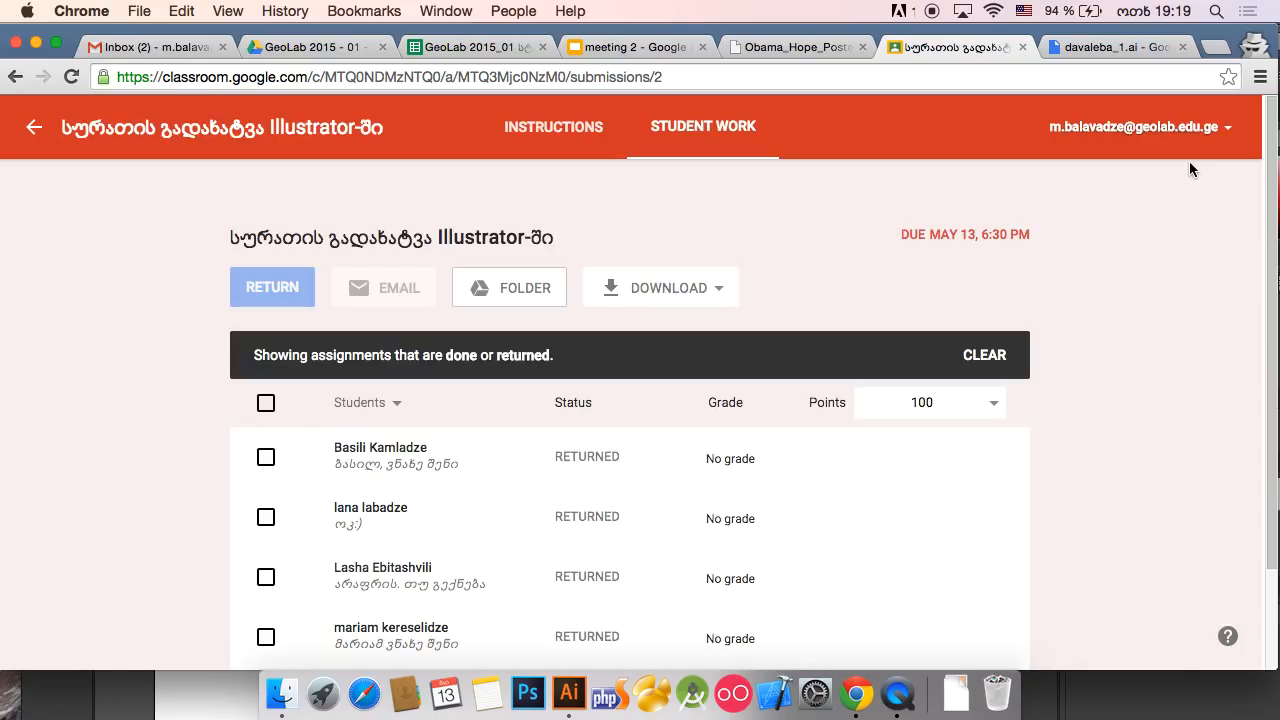
scroll(1273, 190, down, 3)
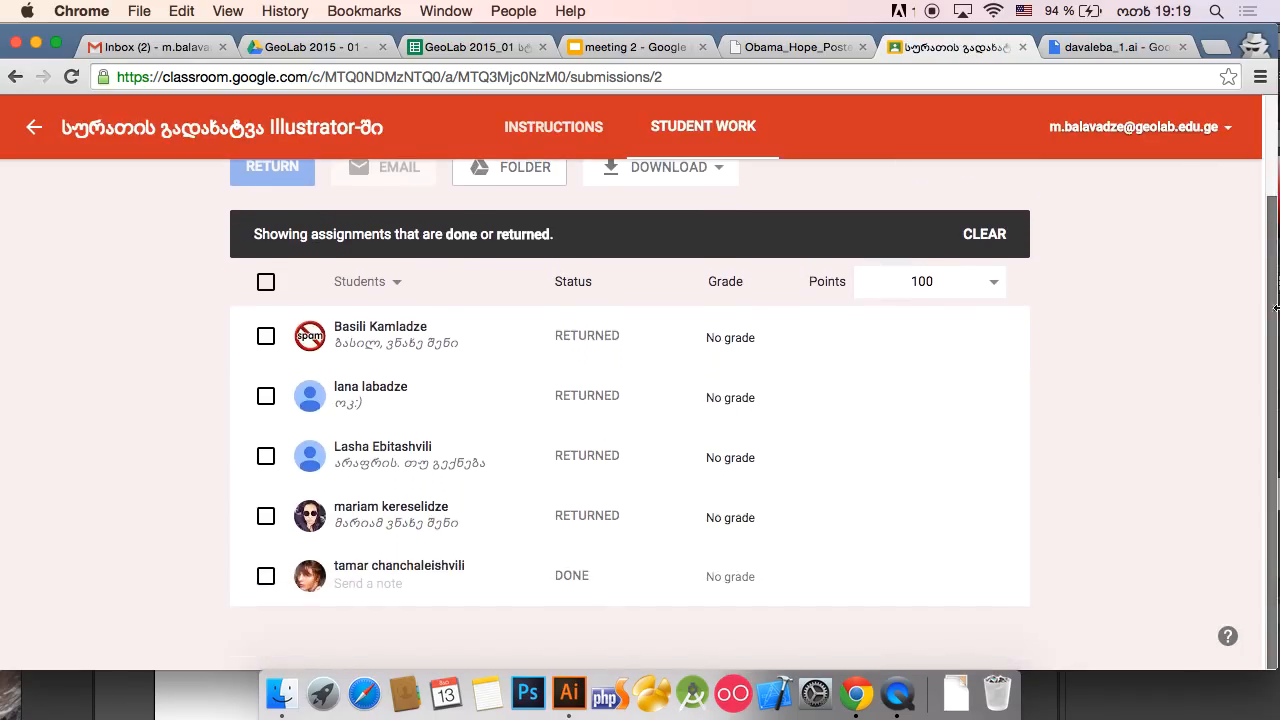
Open the fourth student's submission, preview the attached Illustrator file with the tea illustration, and download it.
click(370, 515)
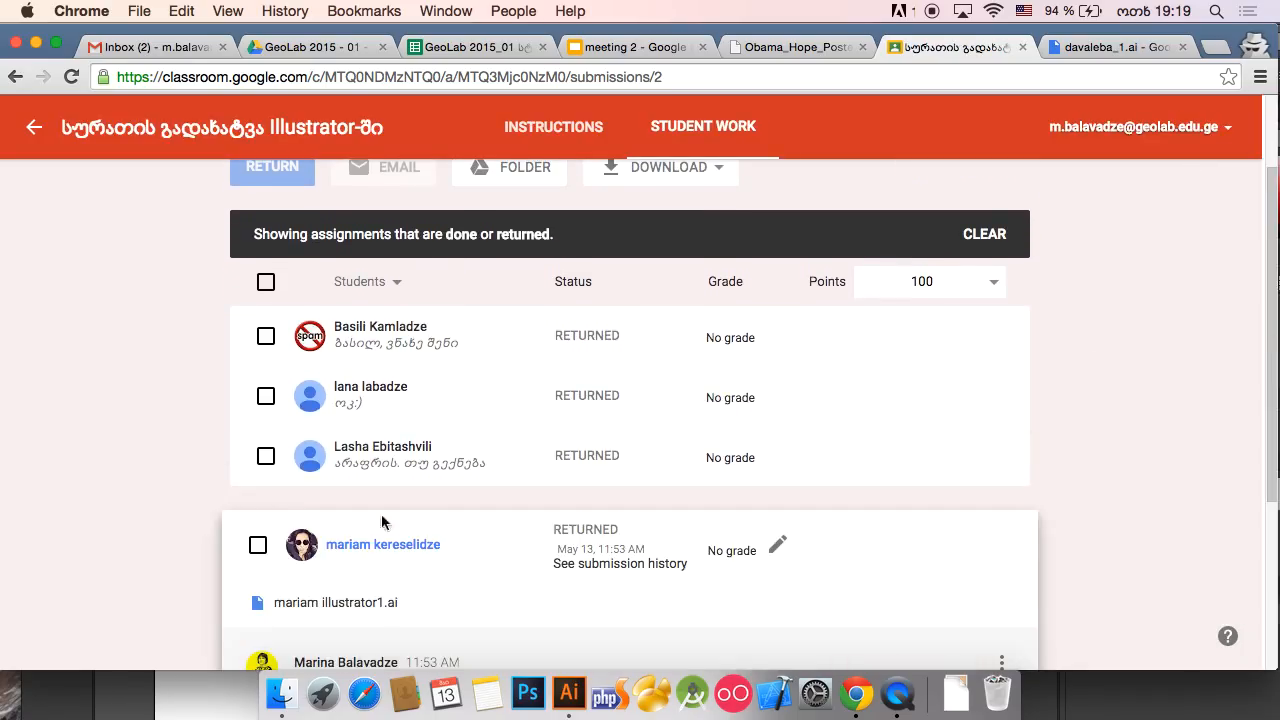
drag(1276, 281, 1276, 448)
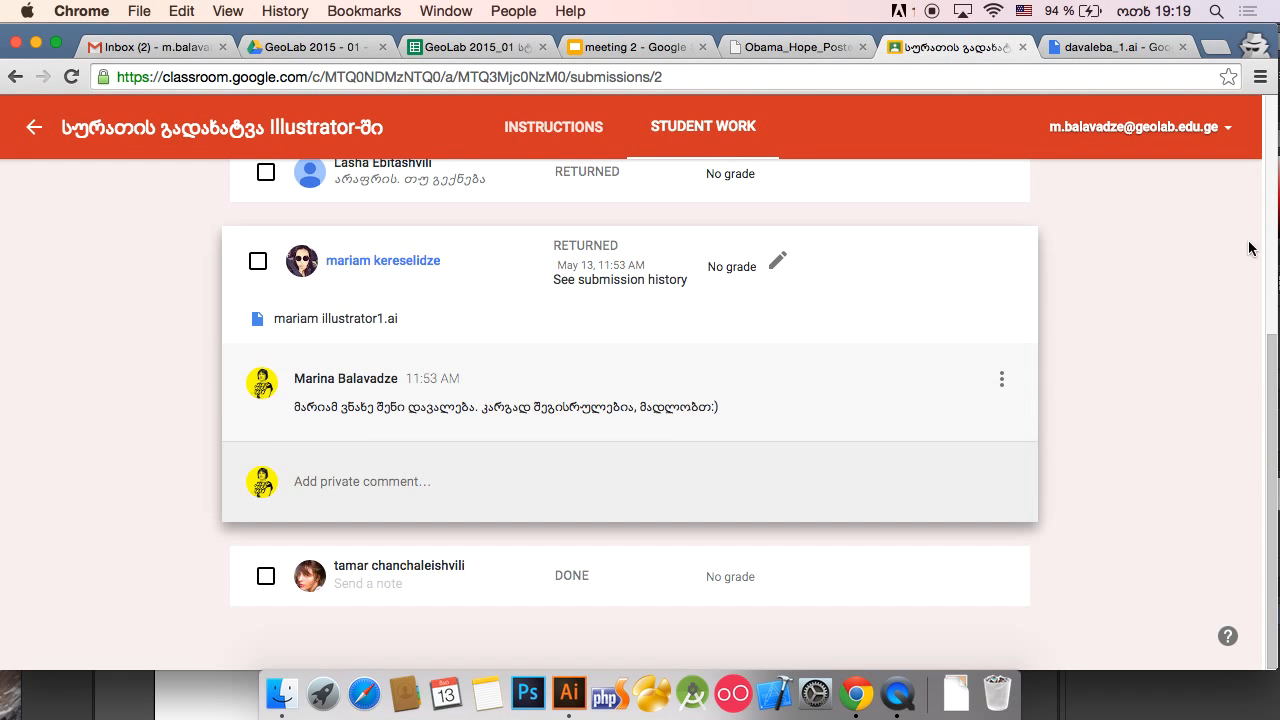
click(297, 320)
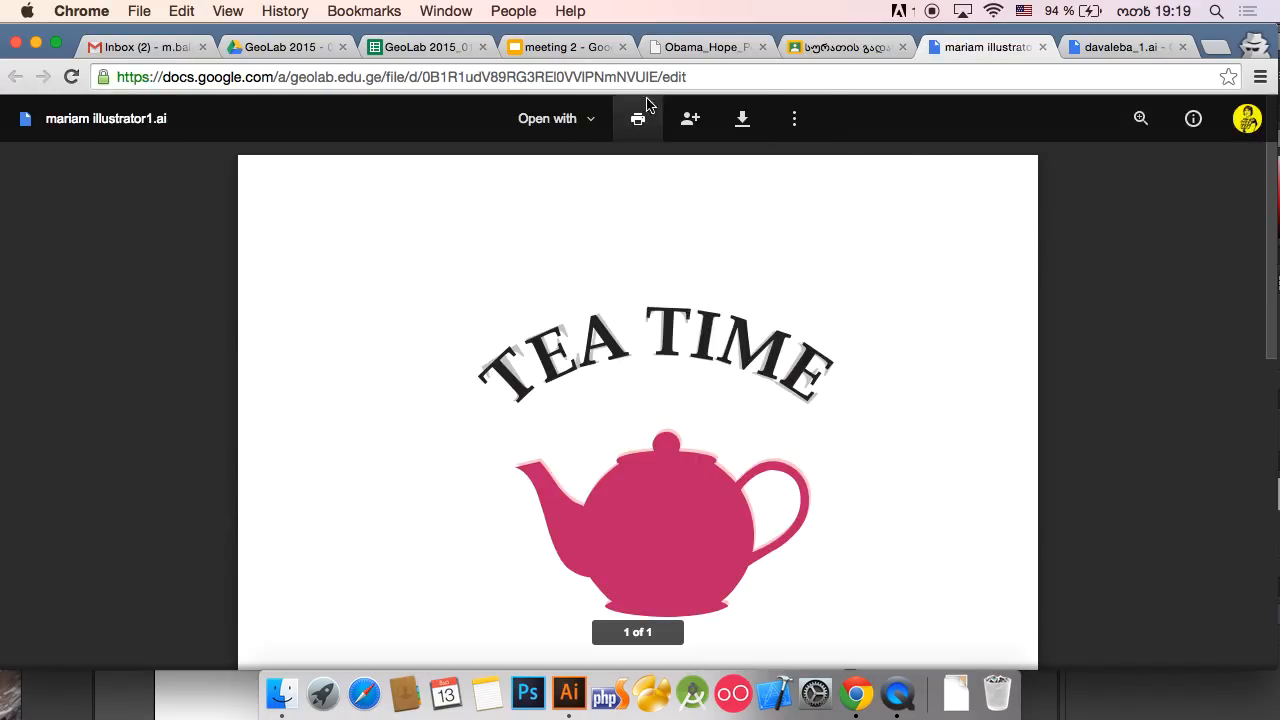
click(740, 120)
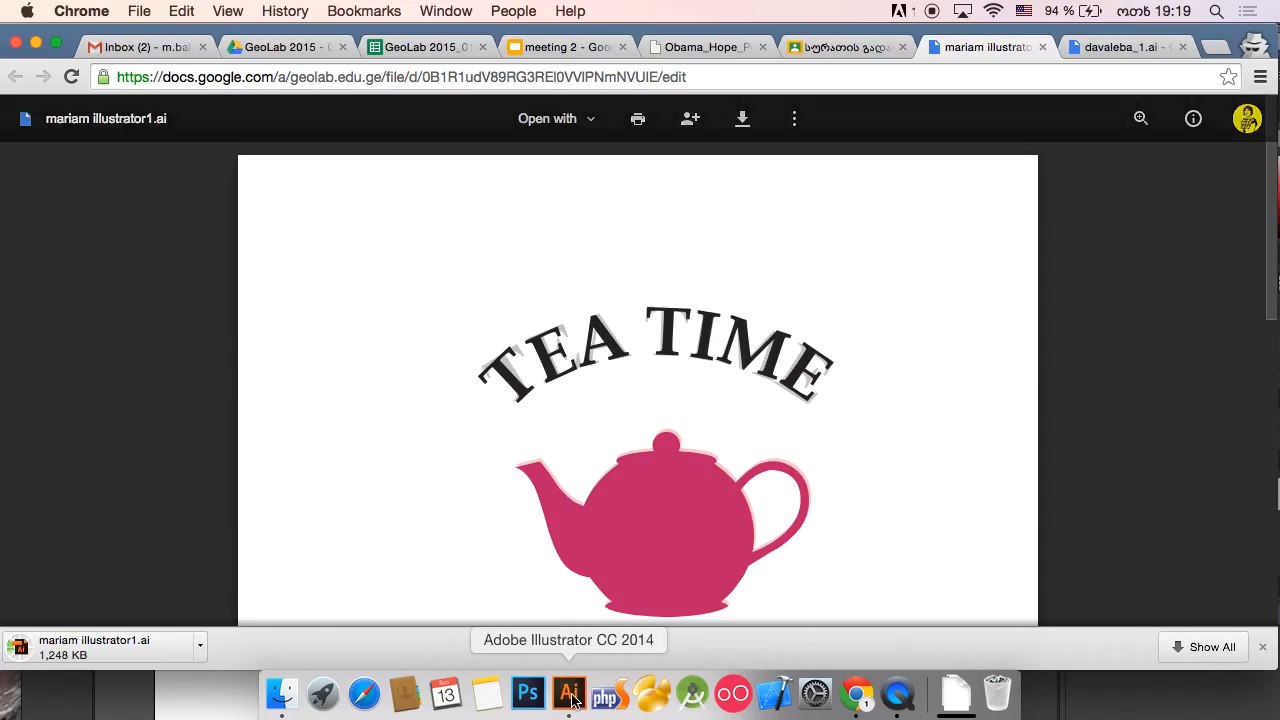
Switch to Illustrator and centre the tapered cup and ellipse horizontally, aligned relative to the artboard.
click(569, 693)
click(606, 317)
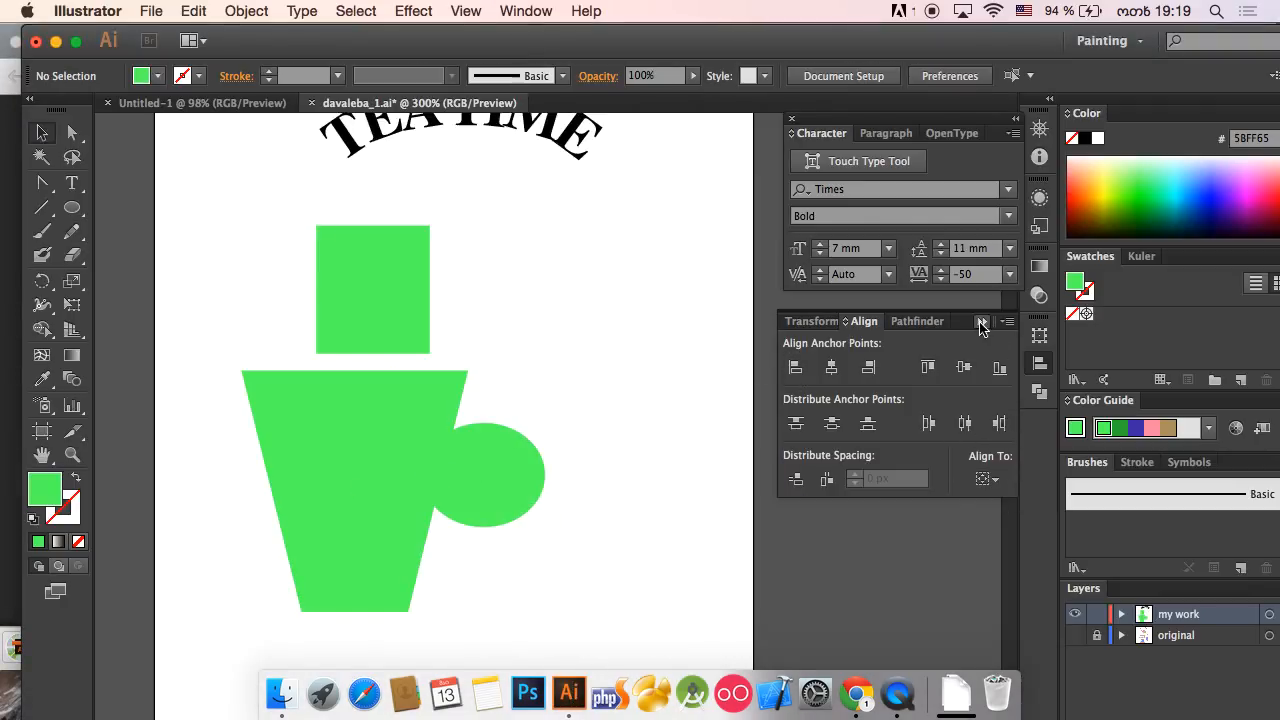
click(994, 481)
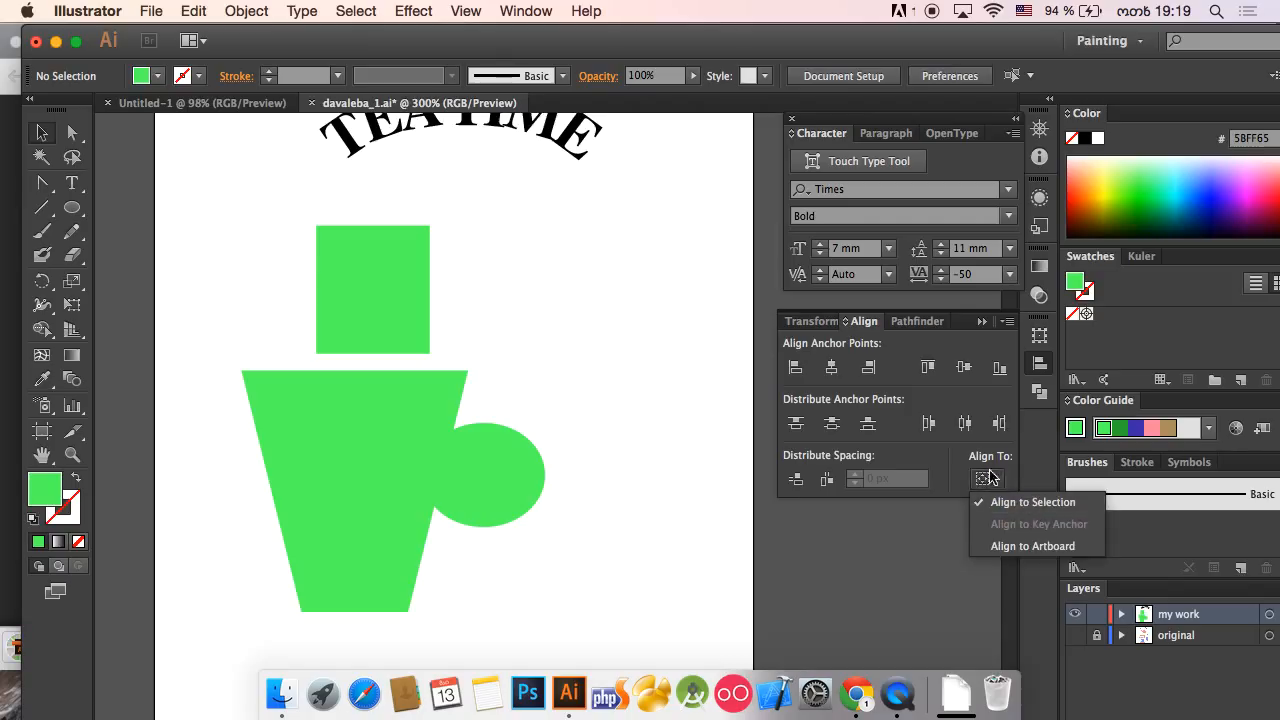
drag(584, 361, 412, 502)
click(994, 479)
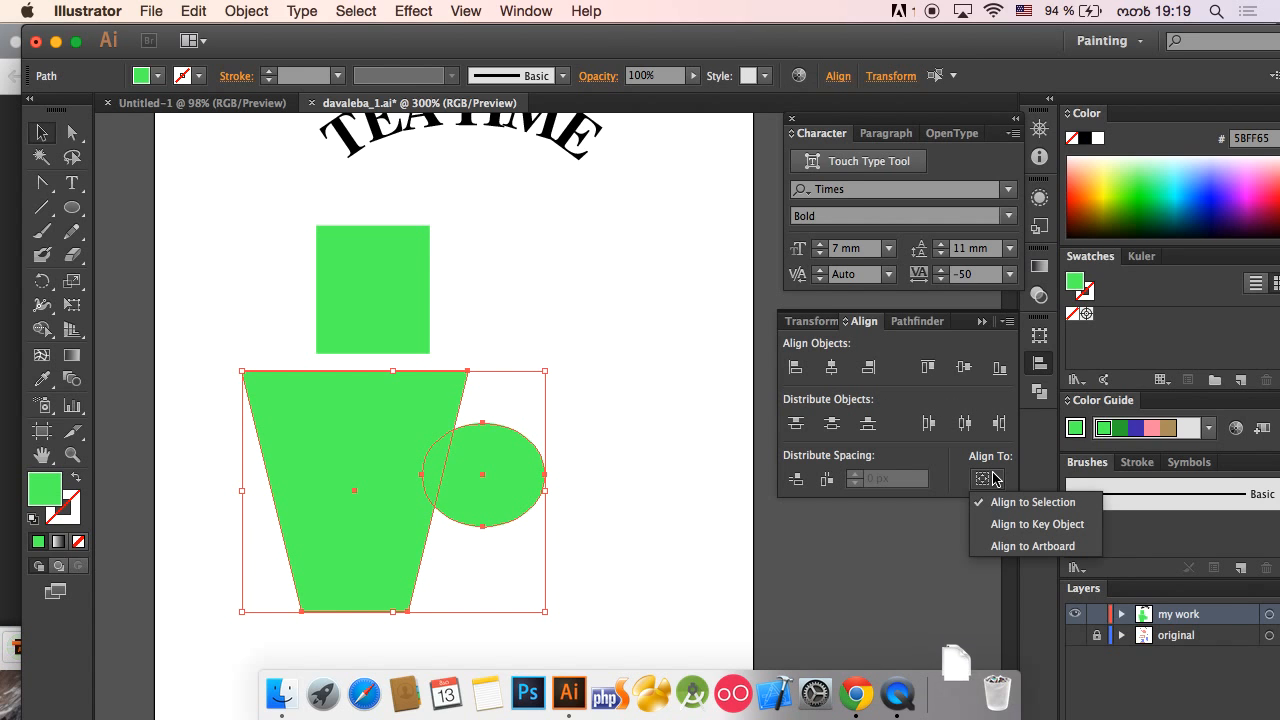
click(1026, 550)
click(832, 369)
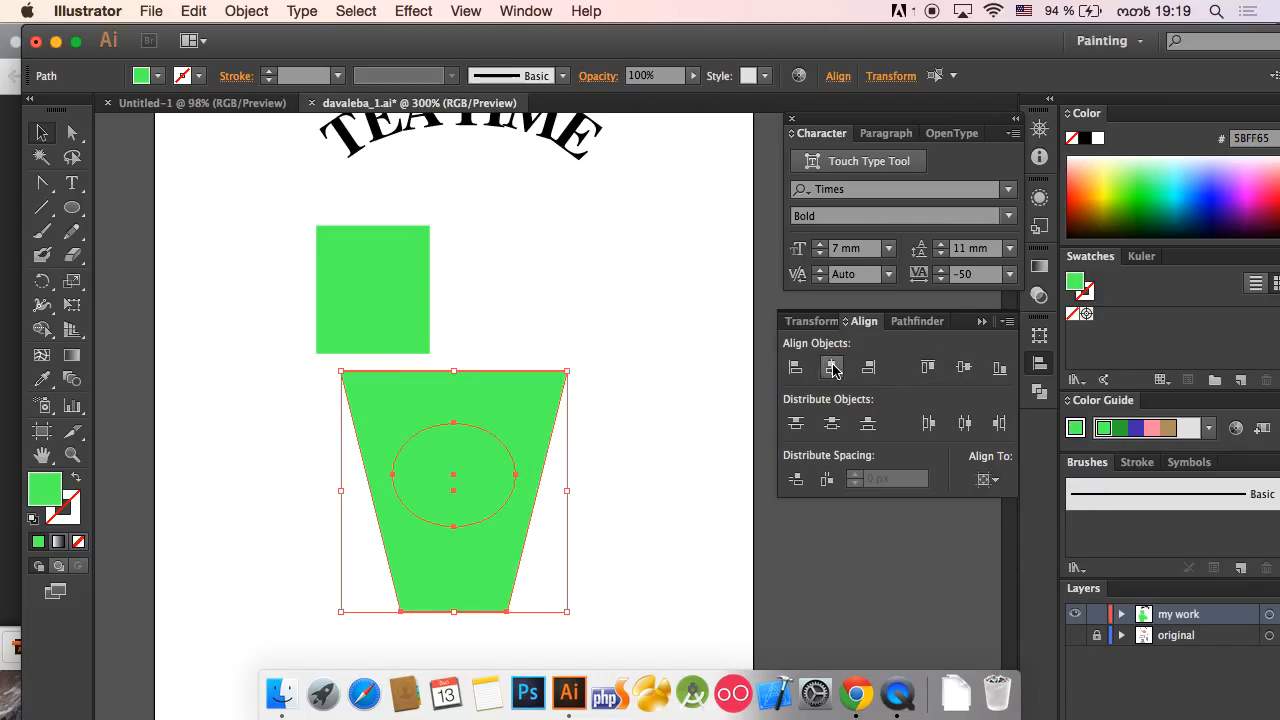
Move the tapered cup down and right so the ellipse overlaps its upper-left corner, and shift the square left by about its own width.
click(597, 391)
drag(567, 386, 658, 496)
click(647, 279)
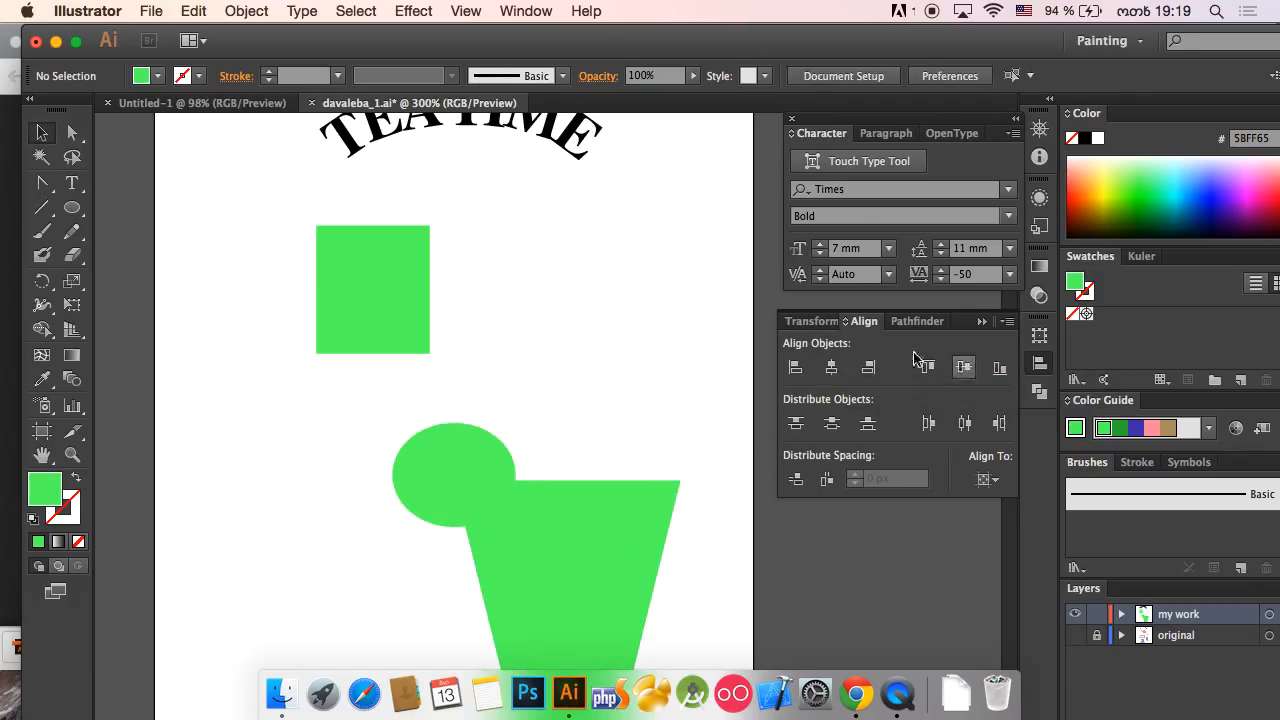
drag(360, 286, 247, 287)
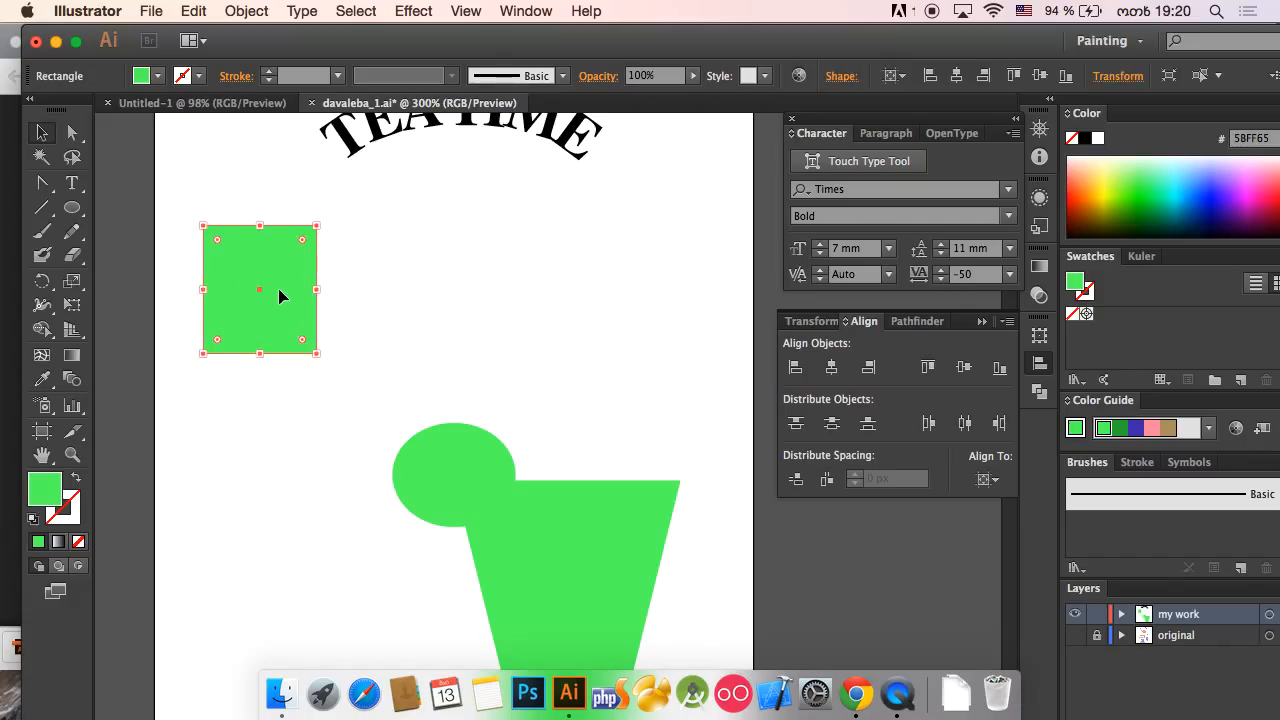
right_click(279, 298)
click(290, 260)
key(super+c)
key(super+v)
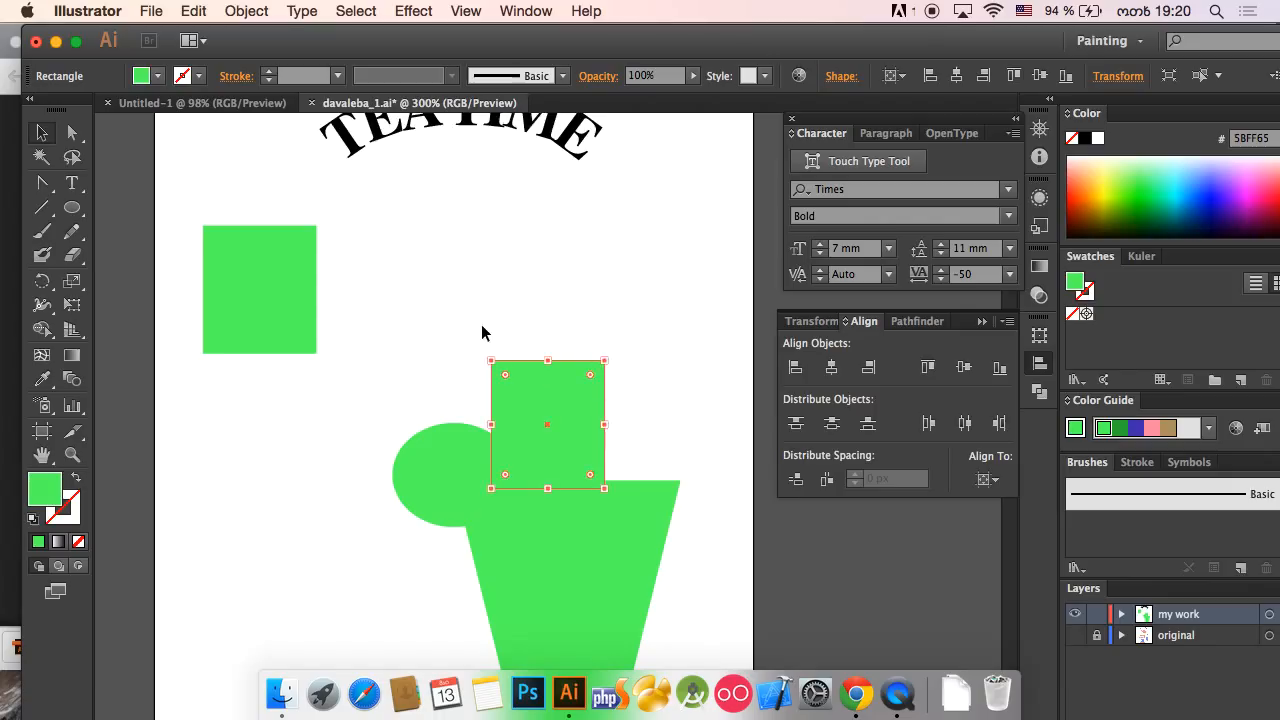
key(Delete)
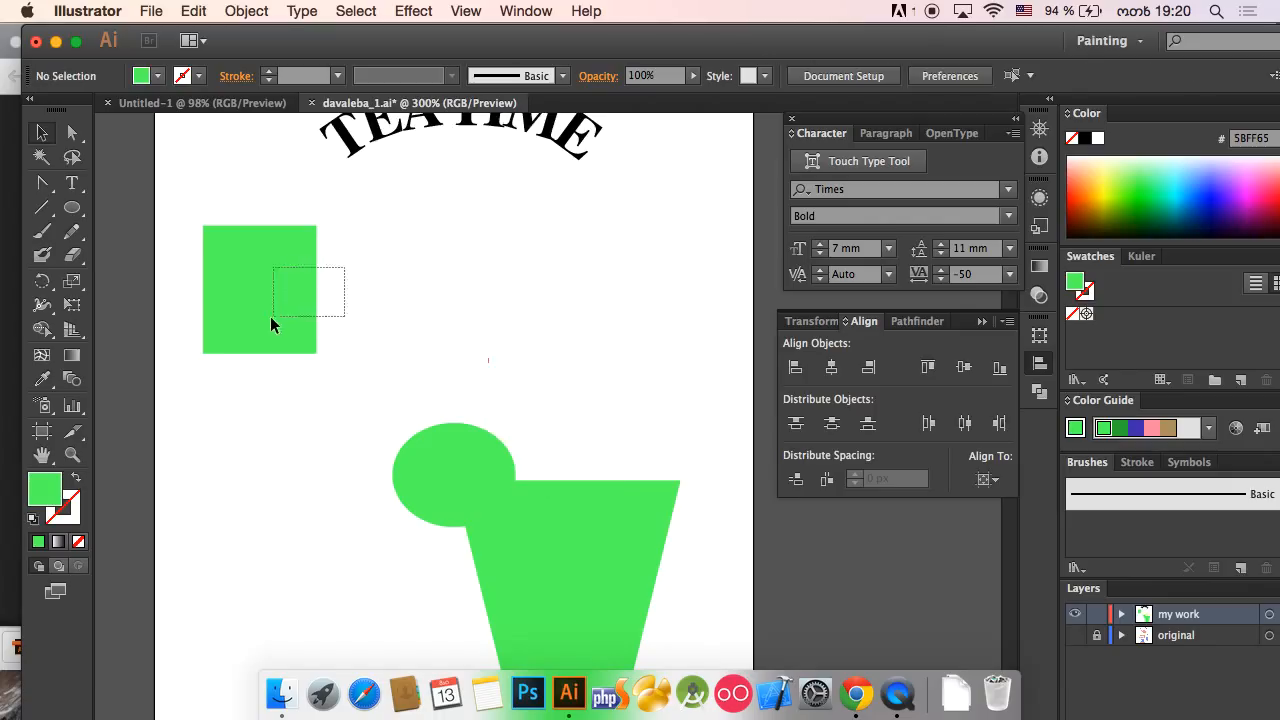
Duplicate the green square twice along the same row, one copy close beside it and the other near the artboard's right edge.
drag(272, 315, 274, 320)
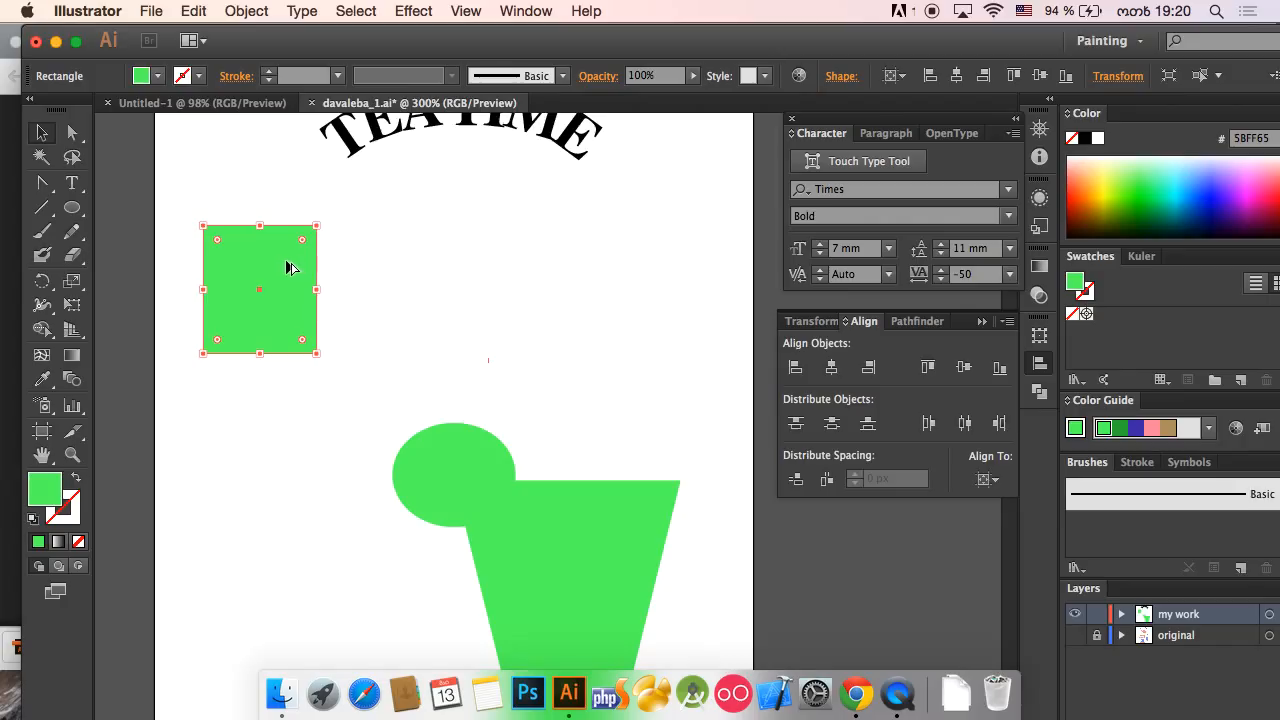
click(348, 267)
click(310, 270)
drag(310, 270, 694, 266)
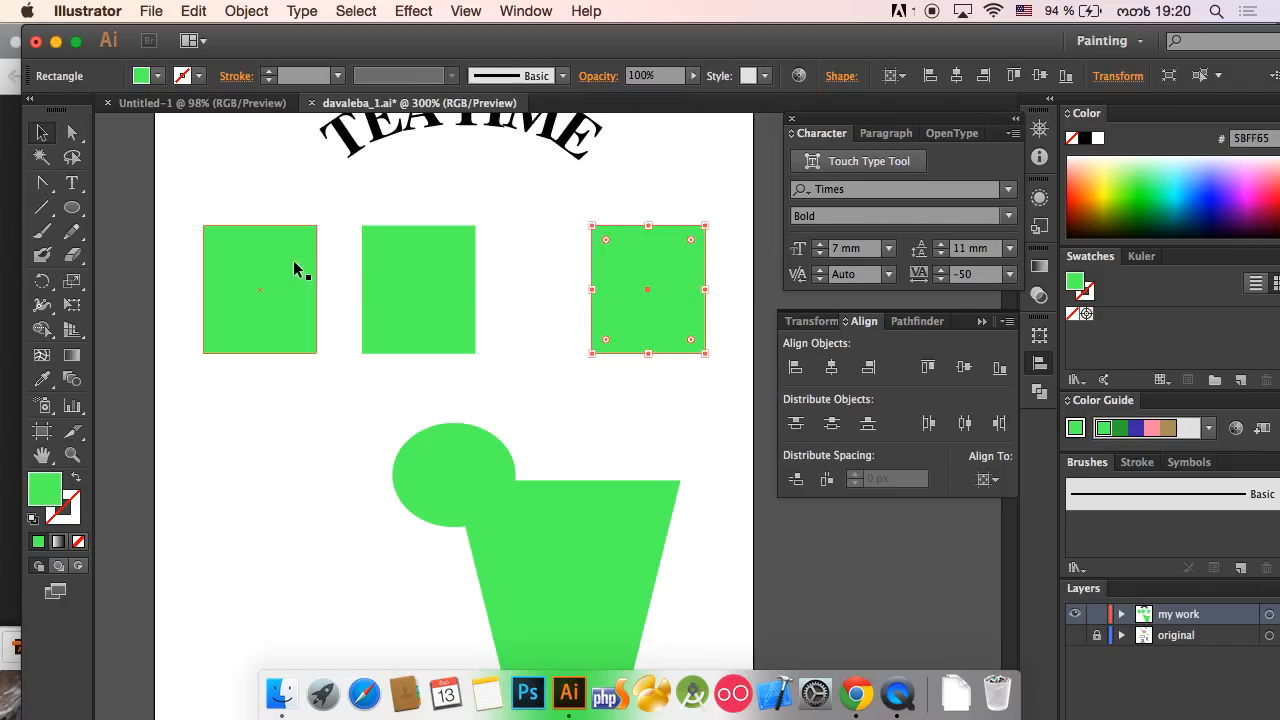
click(415, 268)
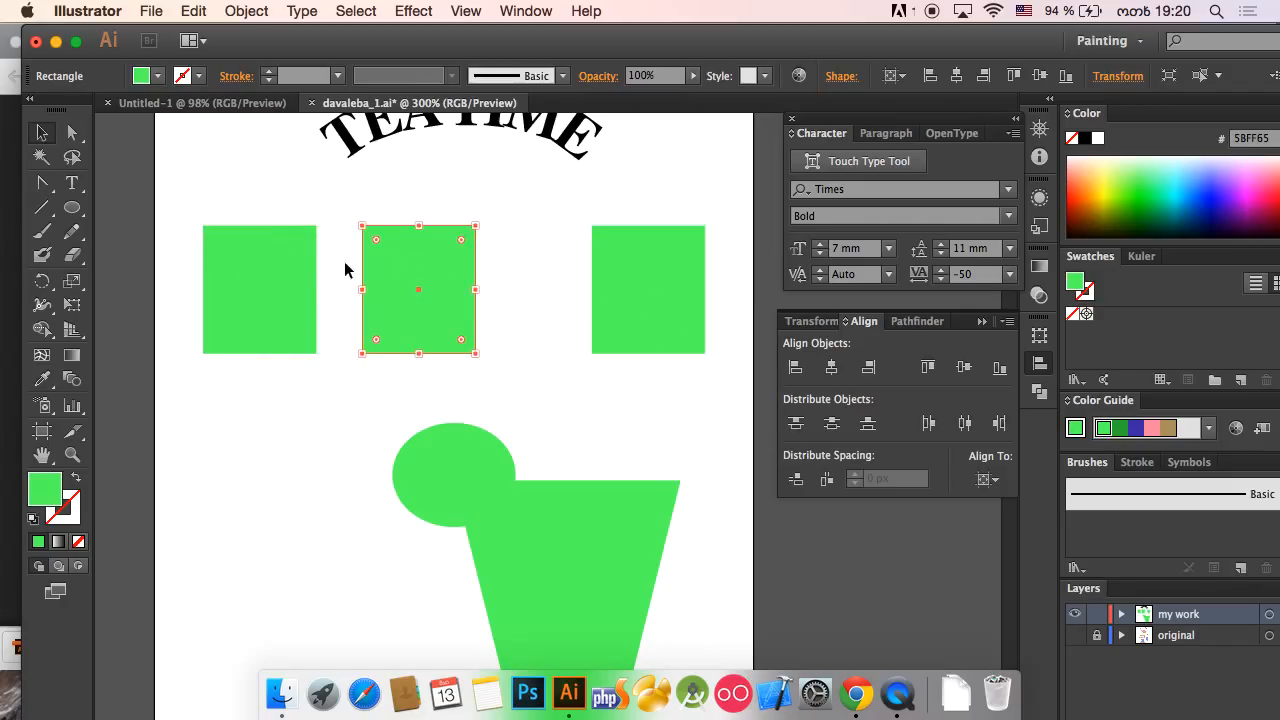
Distribute the three squares by their horizontal centres across the artboard, and undo the distribution.
drag(719, 260, 245, 326)
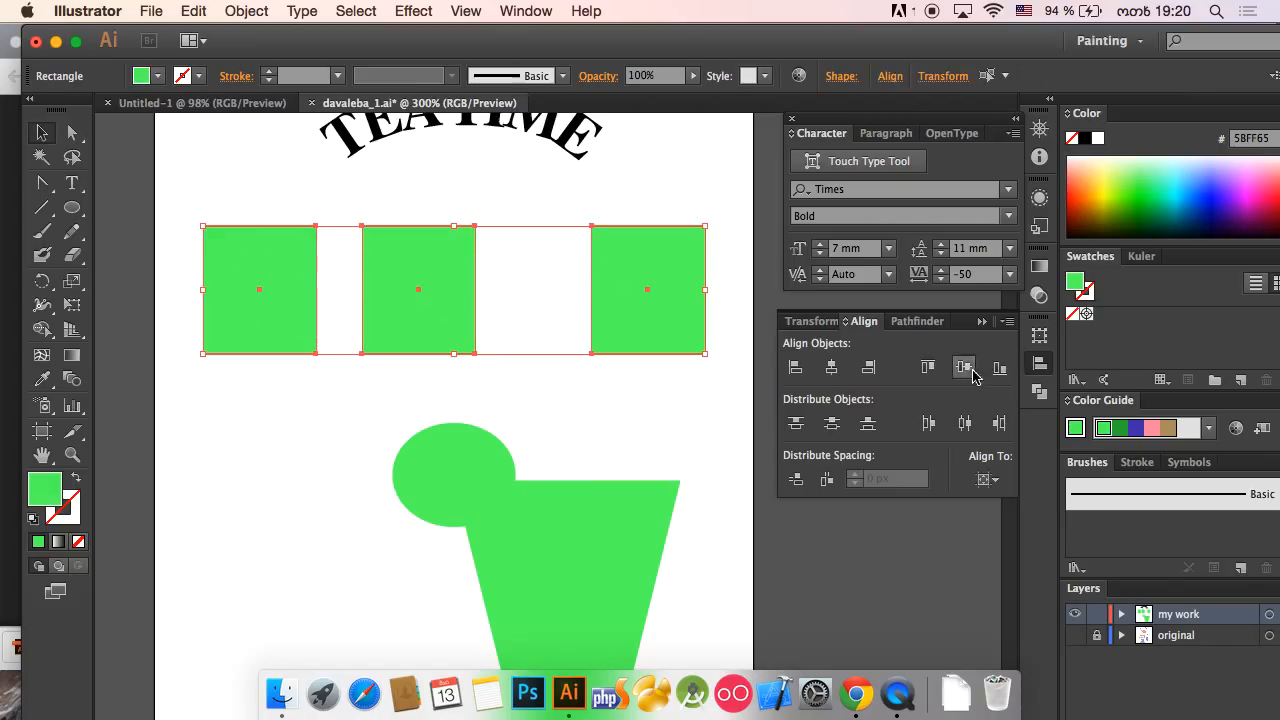
click(964, 424)
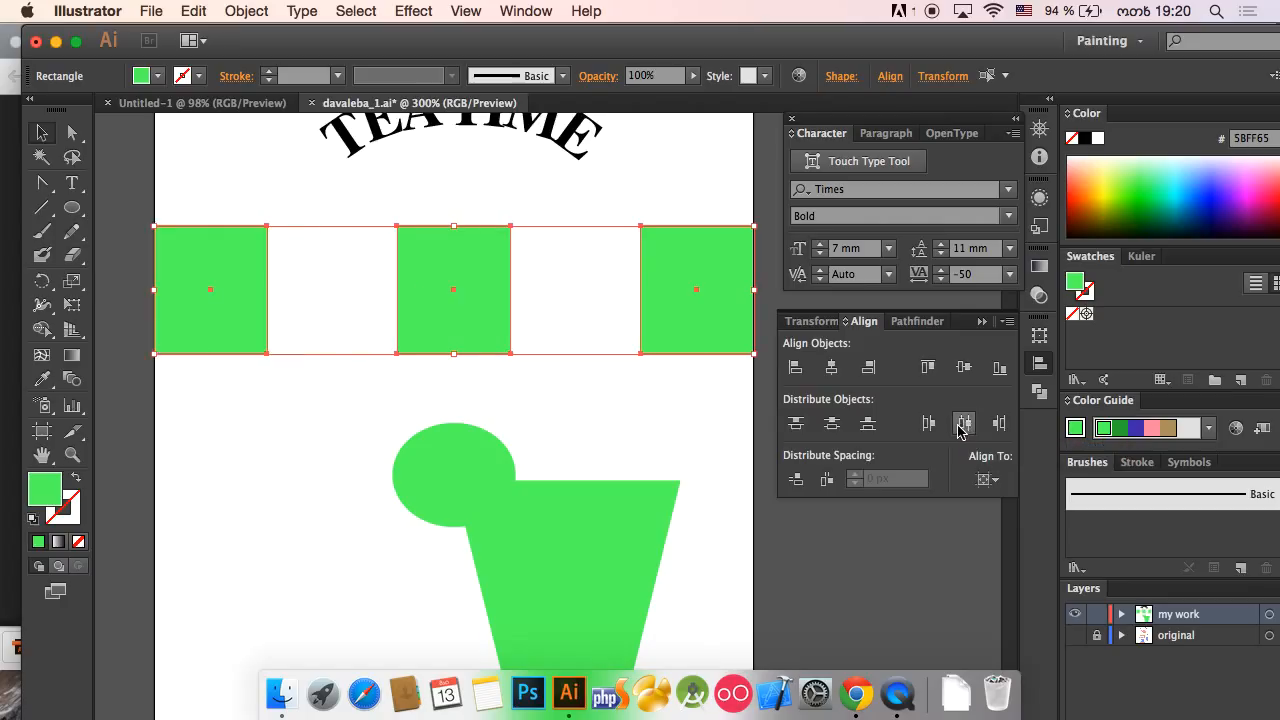
click(997, 487)
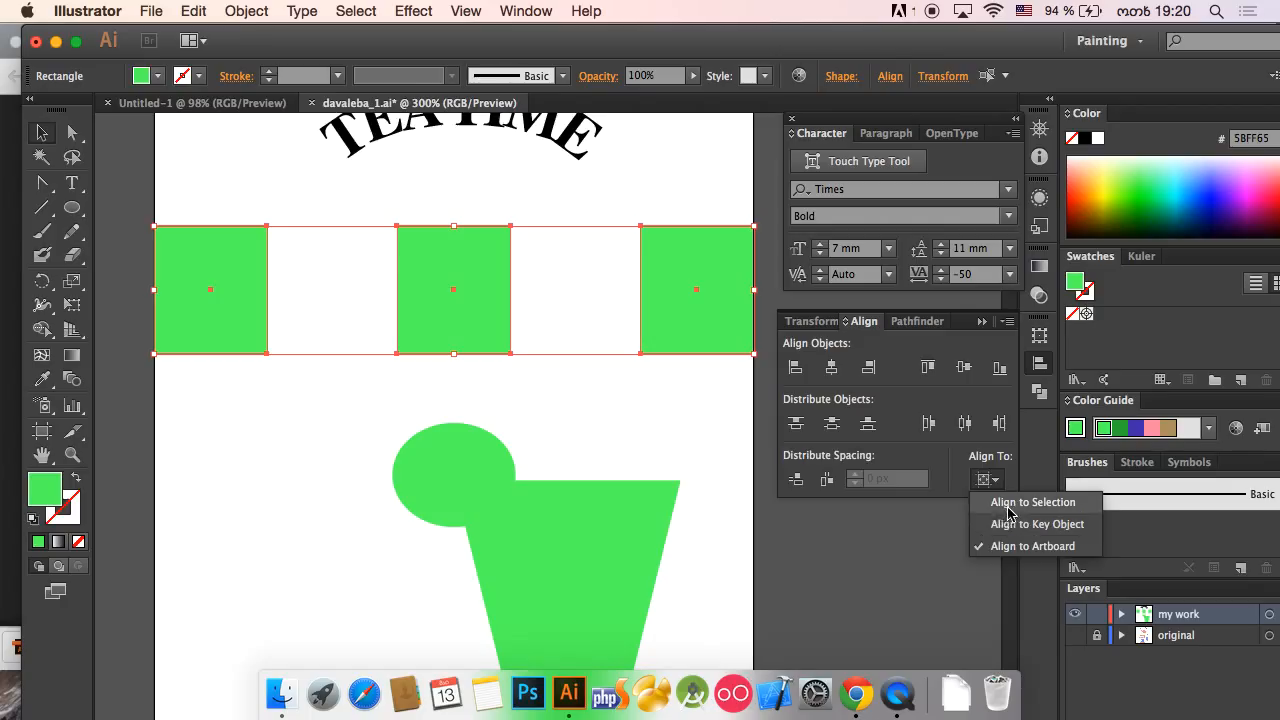
click(1012, 514)
click(720, 420)
key(super+z)
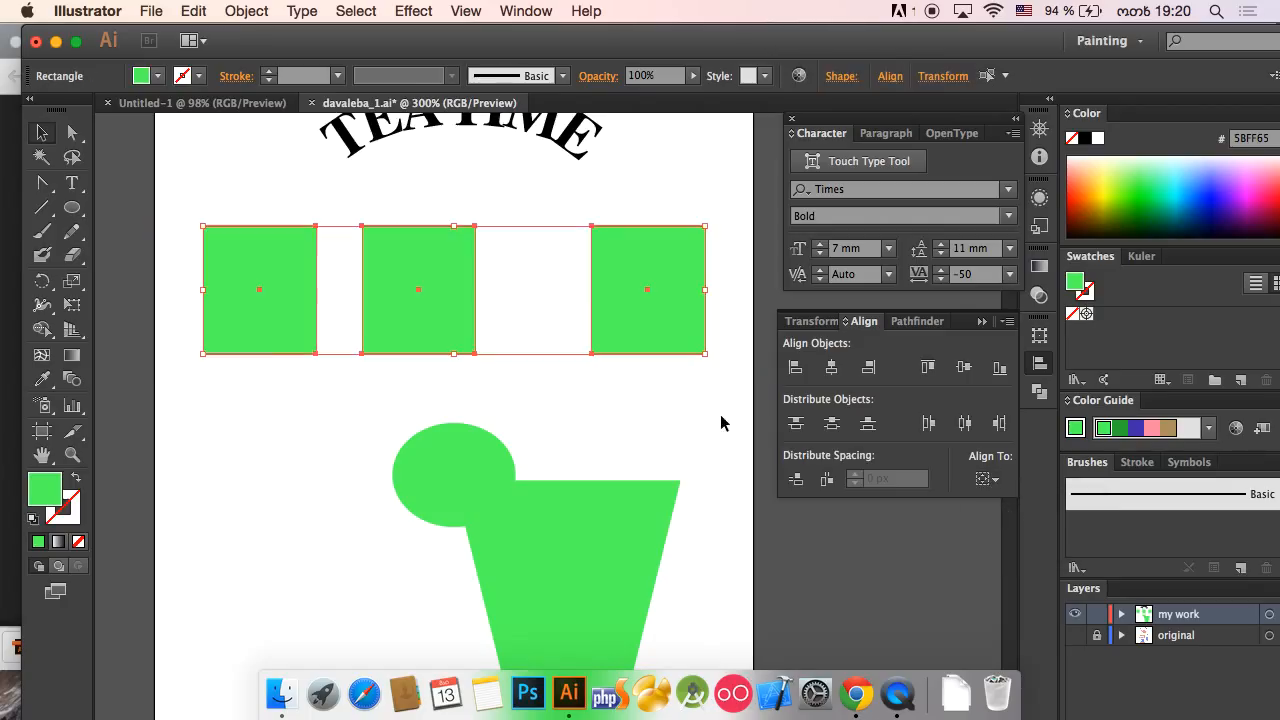
Distribute the three green squares evenly by their horizontal centres, aligned relative to the selection.
drag(698, 388, 256, 306)
click(986, 478)
click(997, 506)
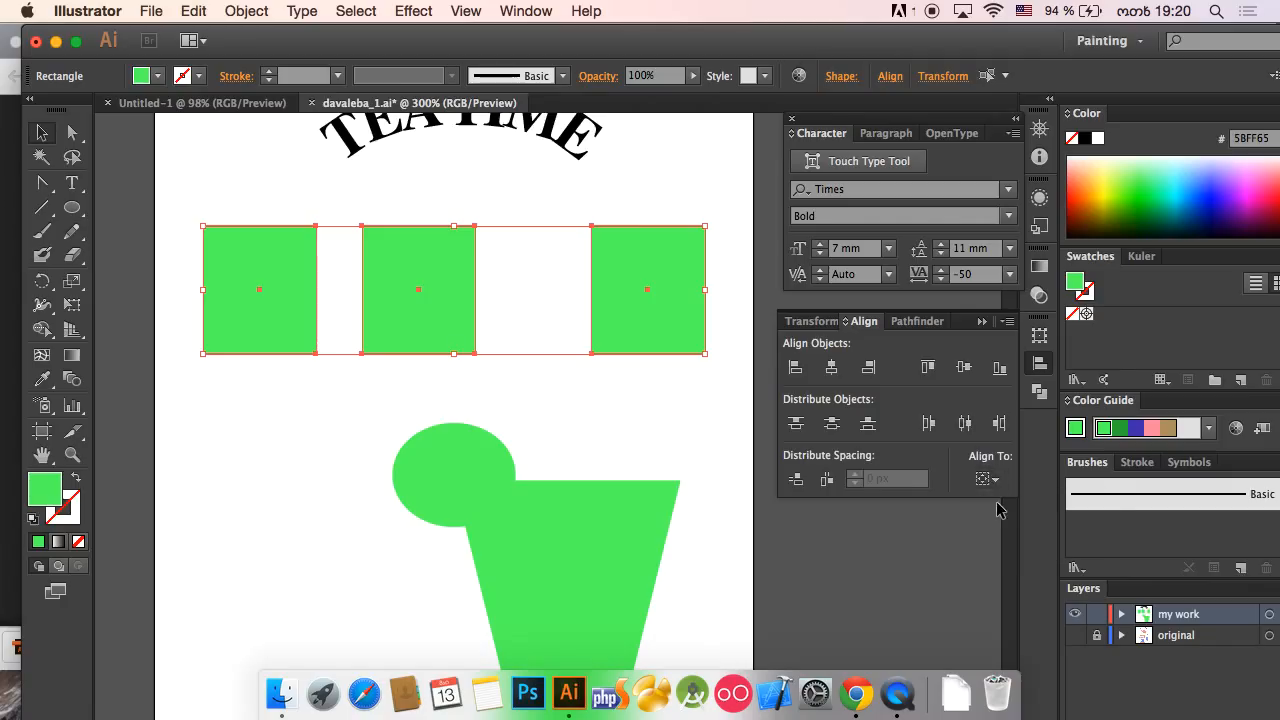
click(964, 423)
click(502, 357)
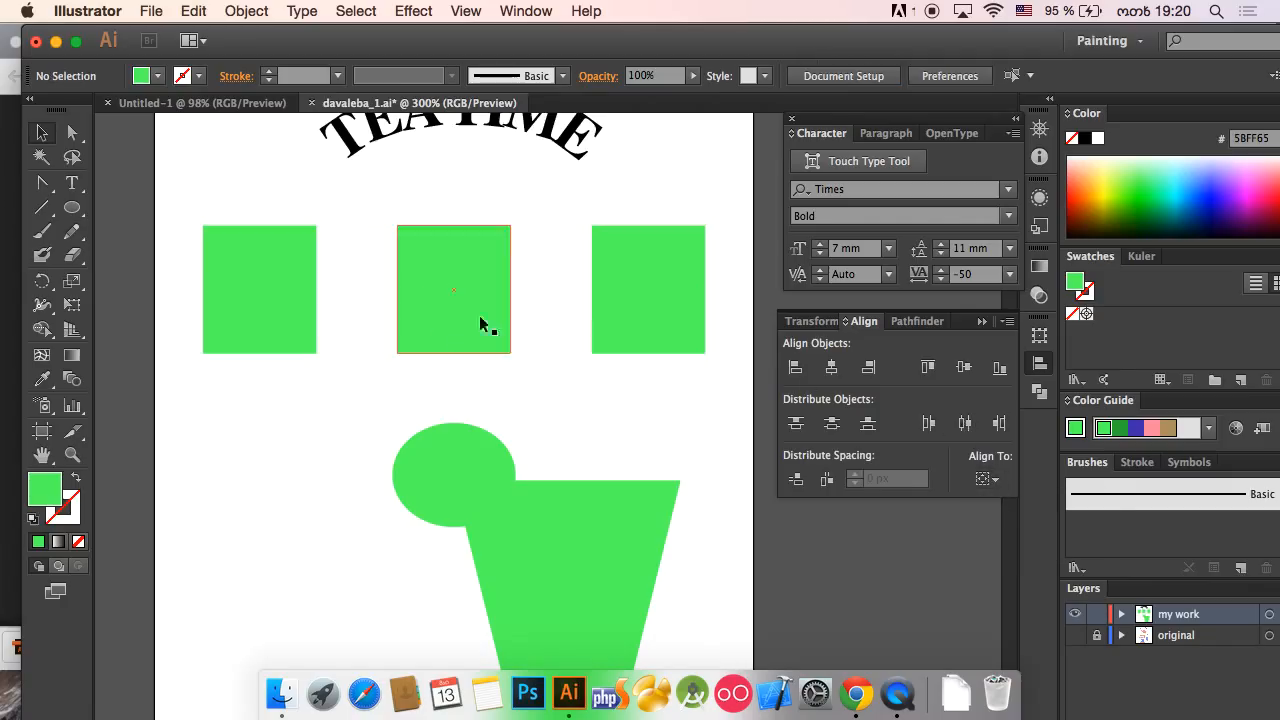
Open the student's downloaded Illustrator file from Chrome, ignoring the missing linked file and dismissing the missing-fonts notice.
click(856, 693)
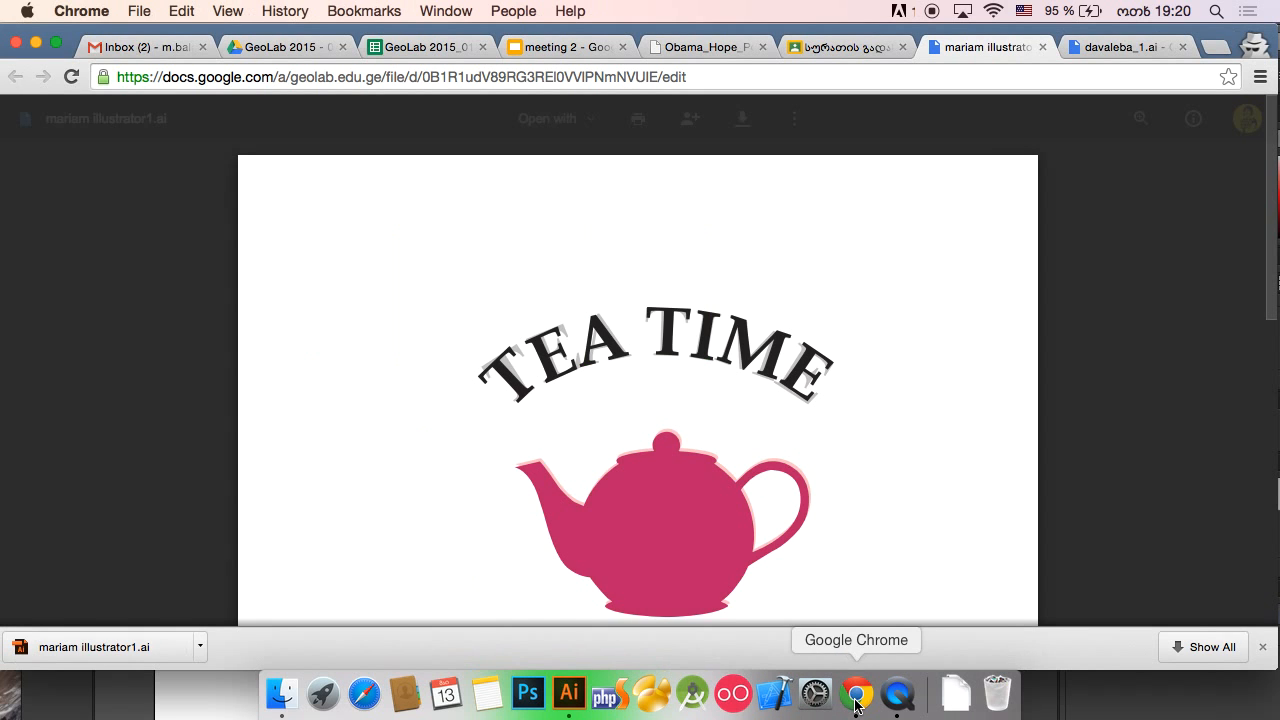
click(131, 645)
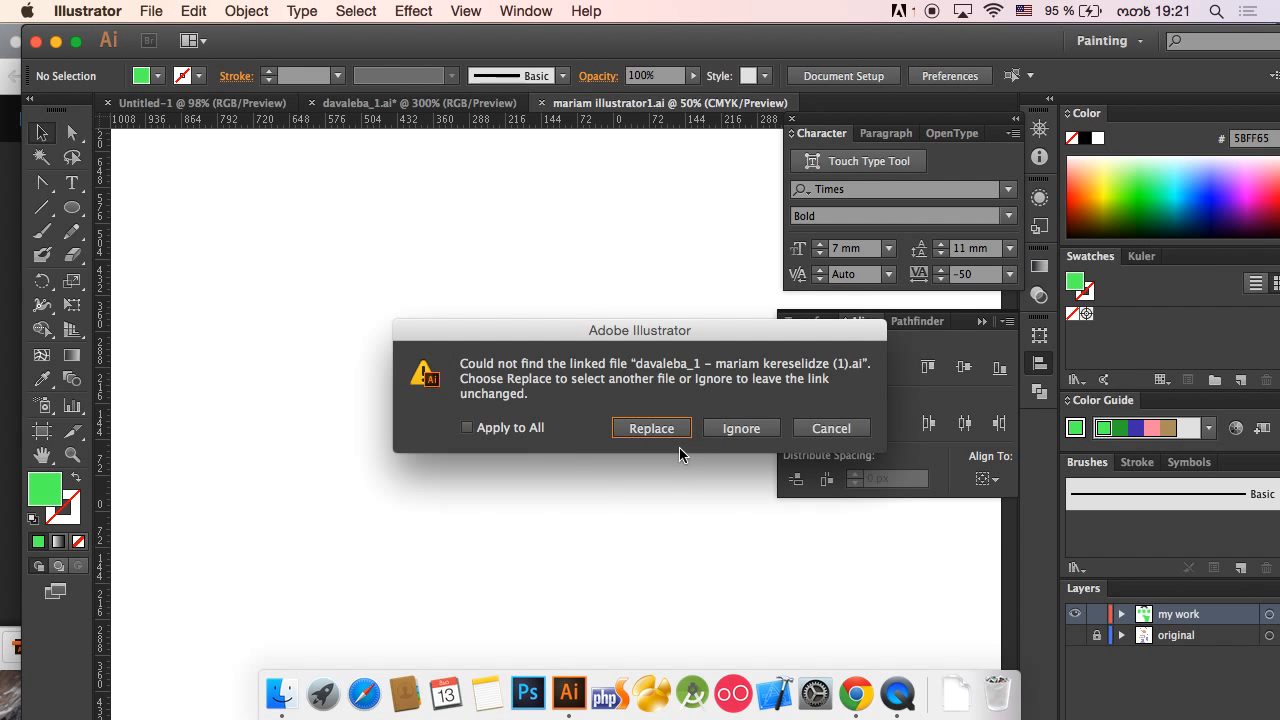
click(738, 428)
click(450, 581)
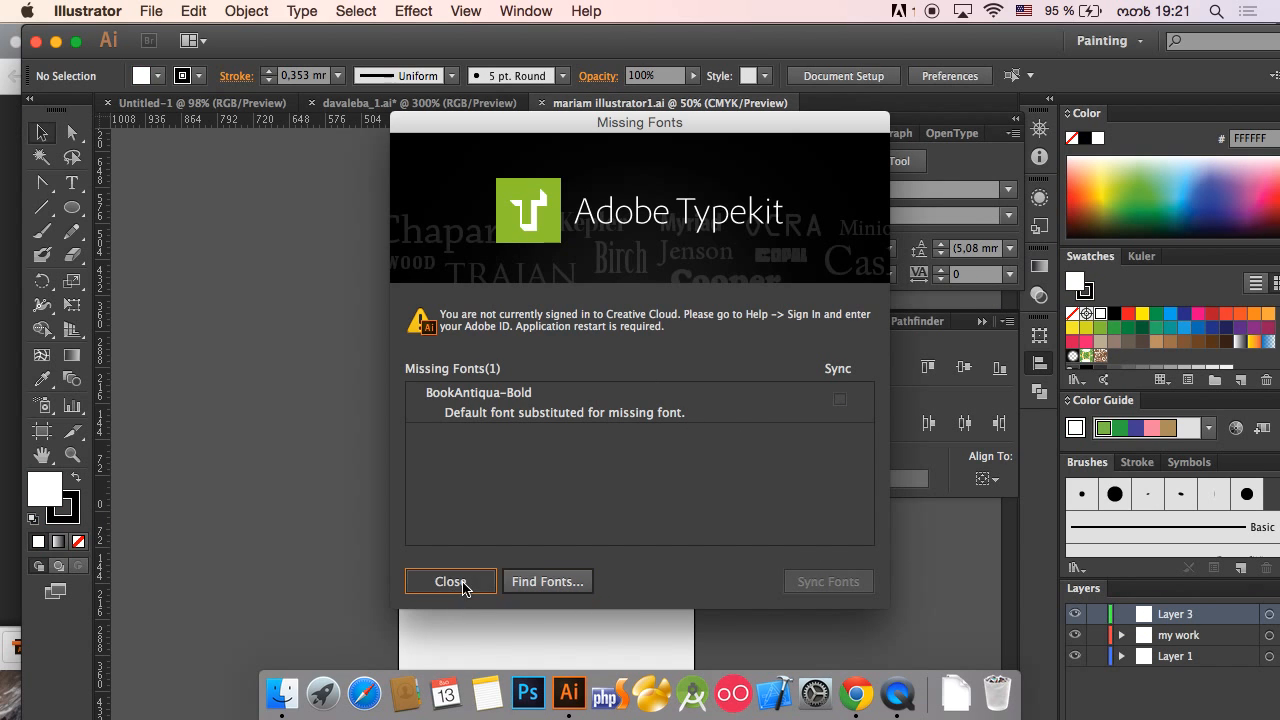
Remove the linked reference image from the student's artwork.
click(590, 430)
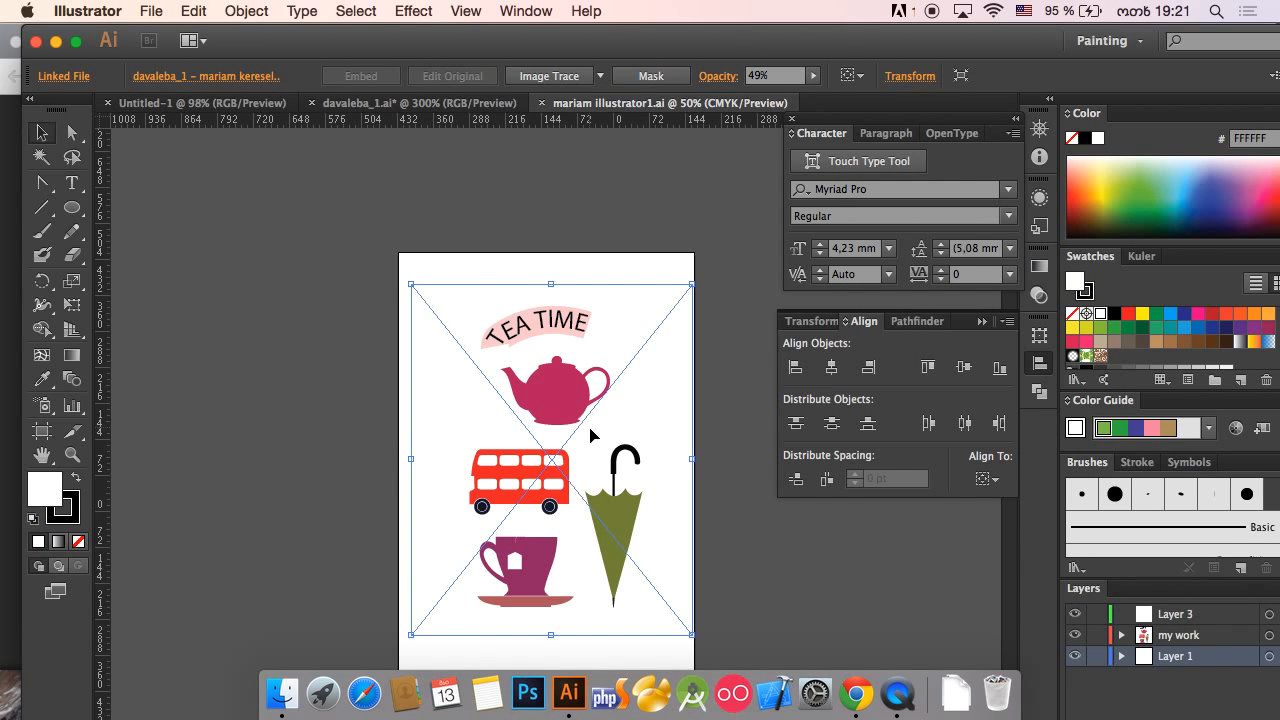
key(super+equal)
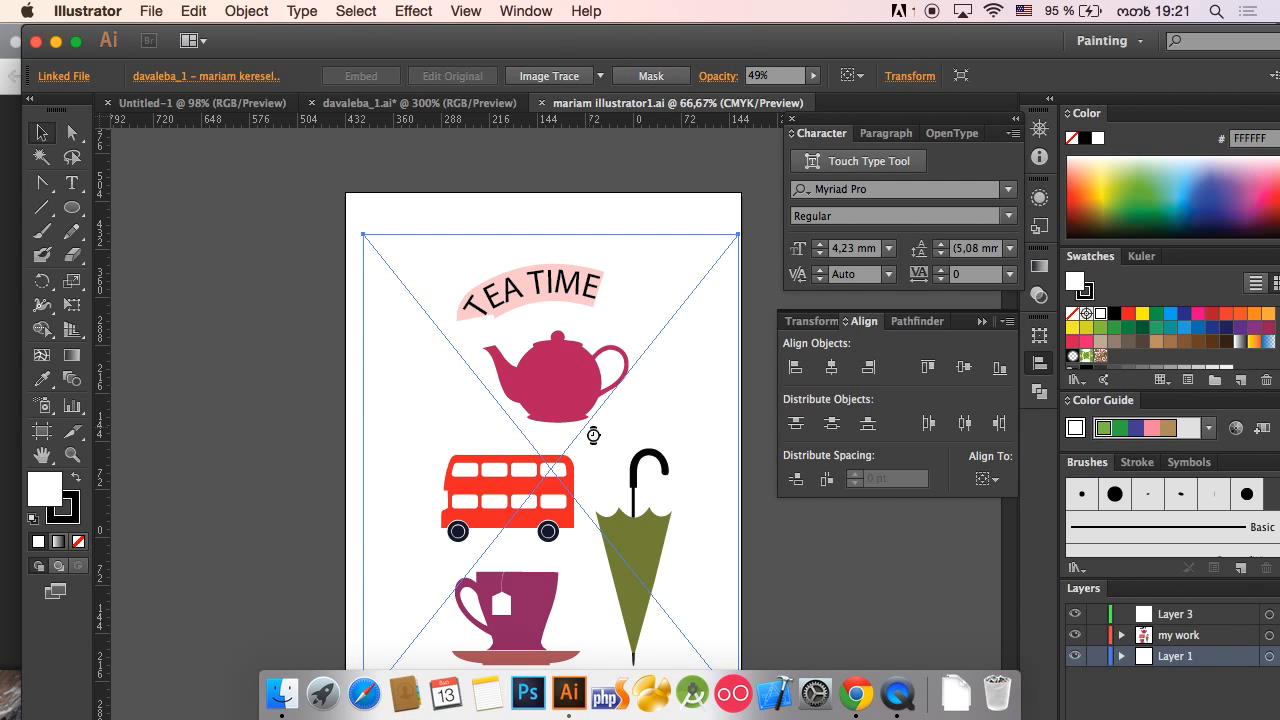
click(666, 427)
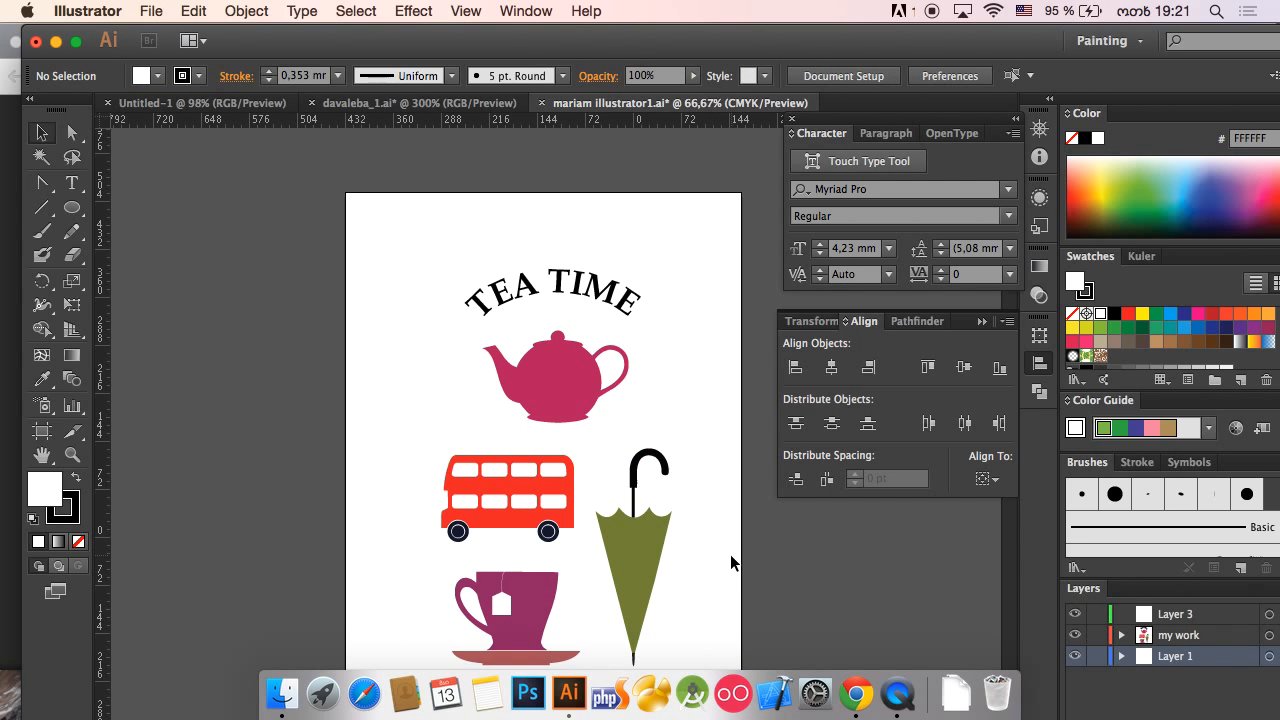
Examine the purple cup up close, try moving it away from its saucer, and undo the move.
key(z)
key(space)
drag(528, 561, 508, 288)
drag(360, 312, 665, 517)
key(v)
drag(471, 386, 645, 264)
drag(515, 325, 760, 278)
key(super+z)
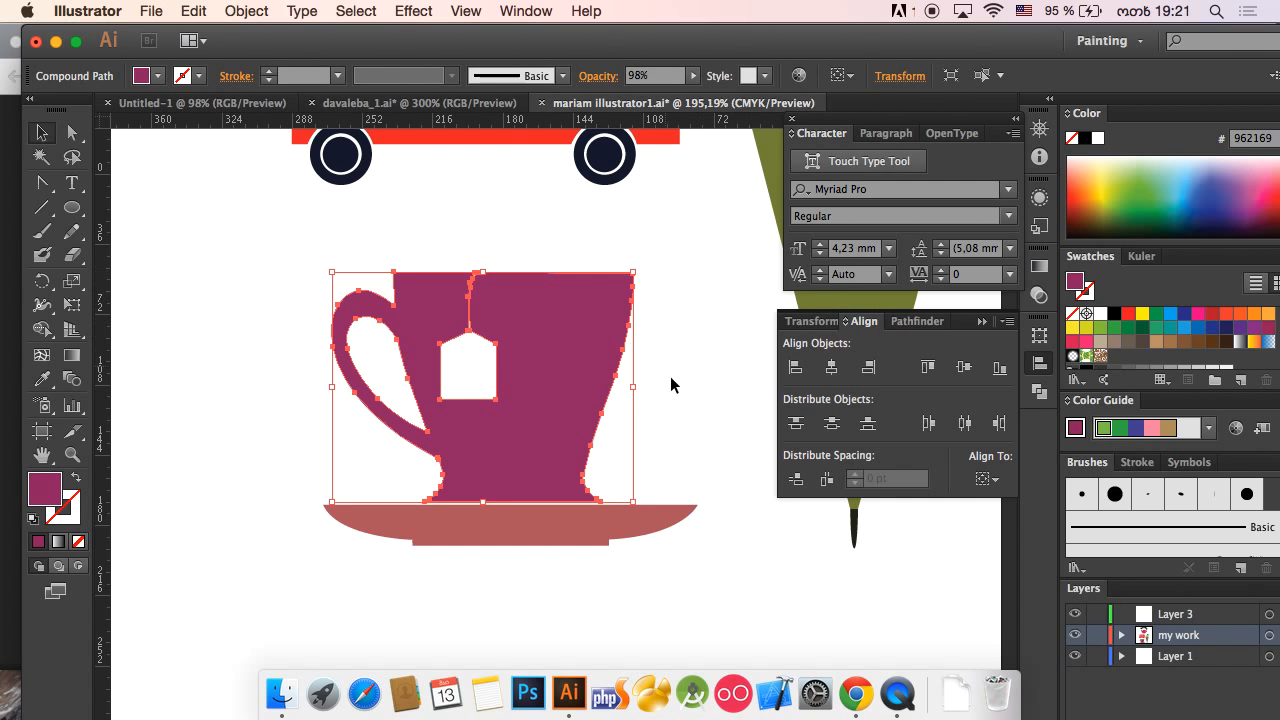
Select the cup with its saucer, try shifting only the cup to the left, and undo the shift.
click(672, 575)
drag(651, 617, 457, 400)
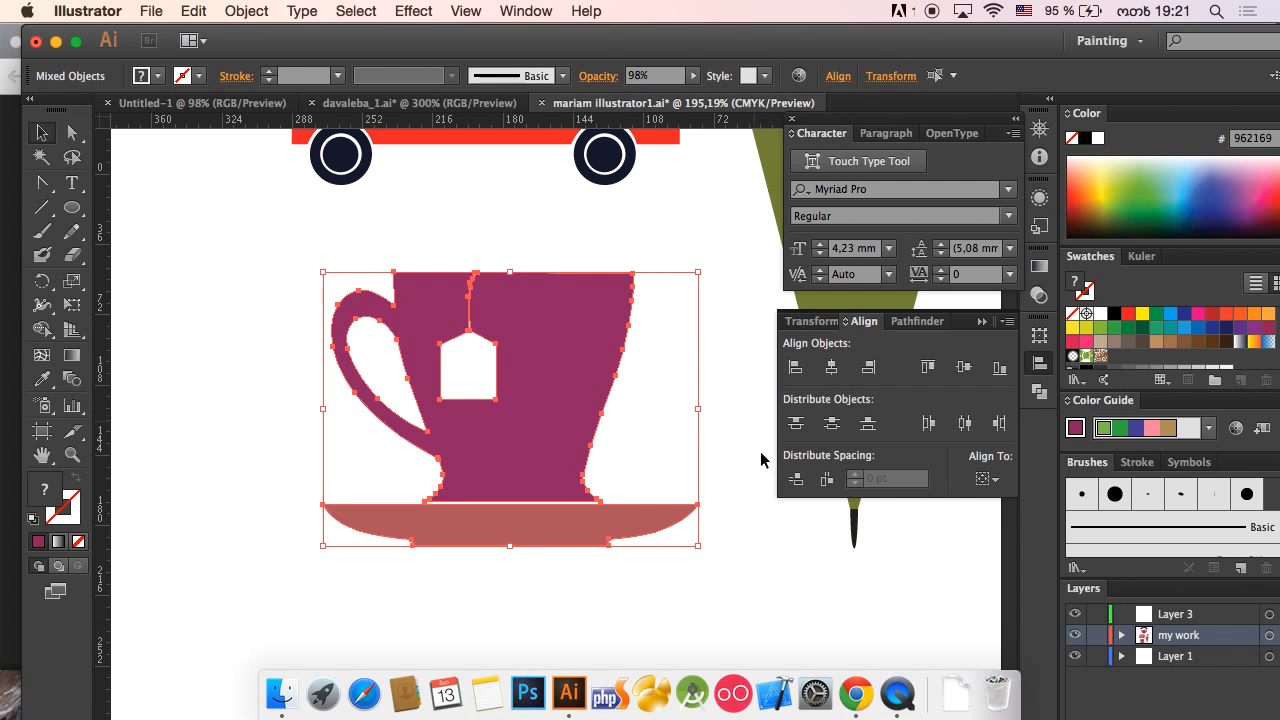
click(709, 556)
click(528, 330)
drag(528, 330, 392, 338)
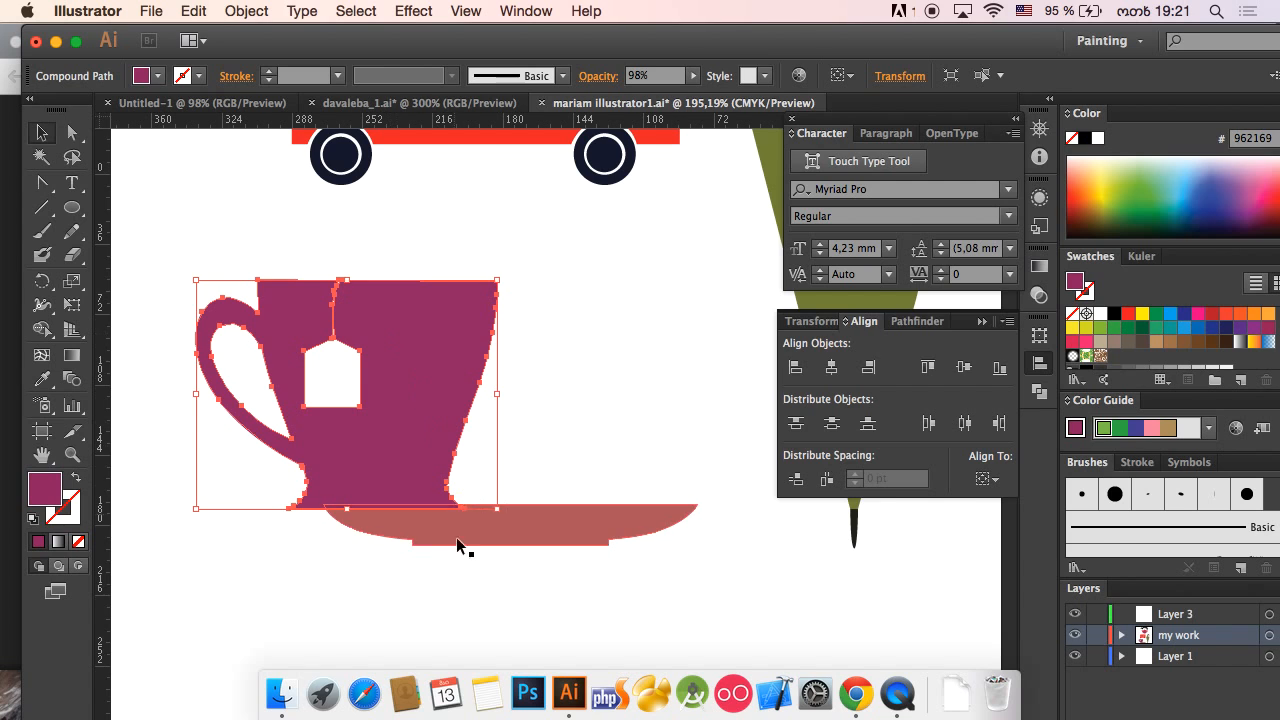
key(super+z)
Nudge the purple cup straight left in five large increments until its handle extends past the saucer's left edge.
key(shift+Left)
key(shift+Left)
key(shift+Left)
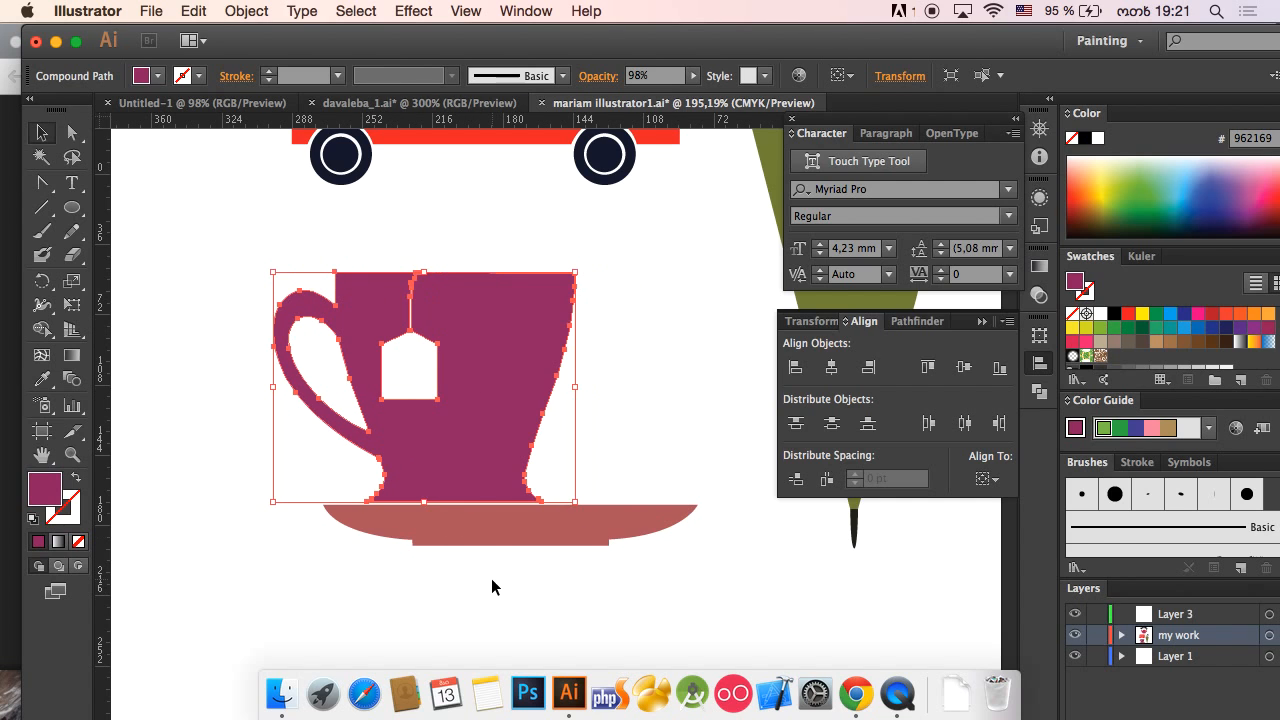
key(shift+Left)
key(shift+Left)
click(614, 688)
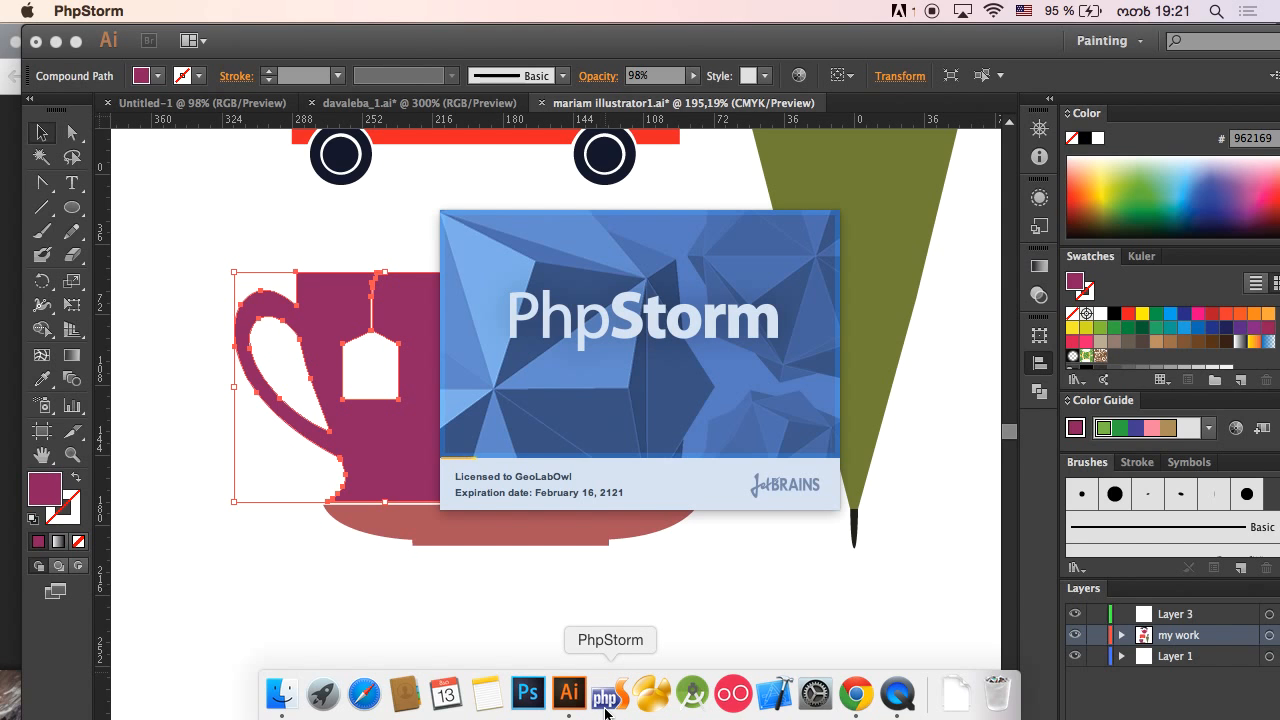
right_click(605, 710)
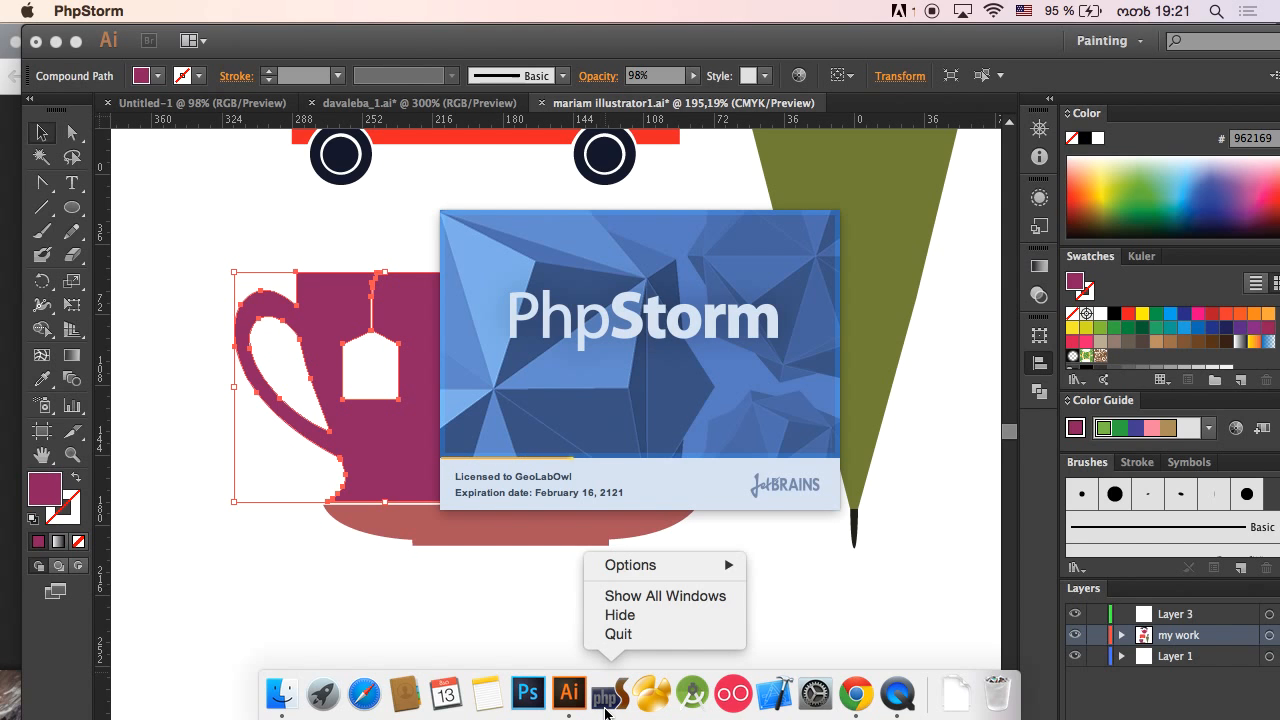
click(641, 643)
Select the purple cup with its saucer and align their horizontal centres, using Align to Selection.
drag(463, 580, 562, 448)
click(990, 480)
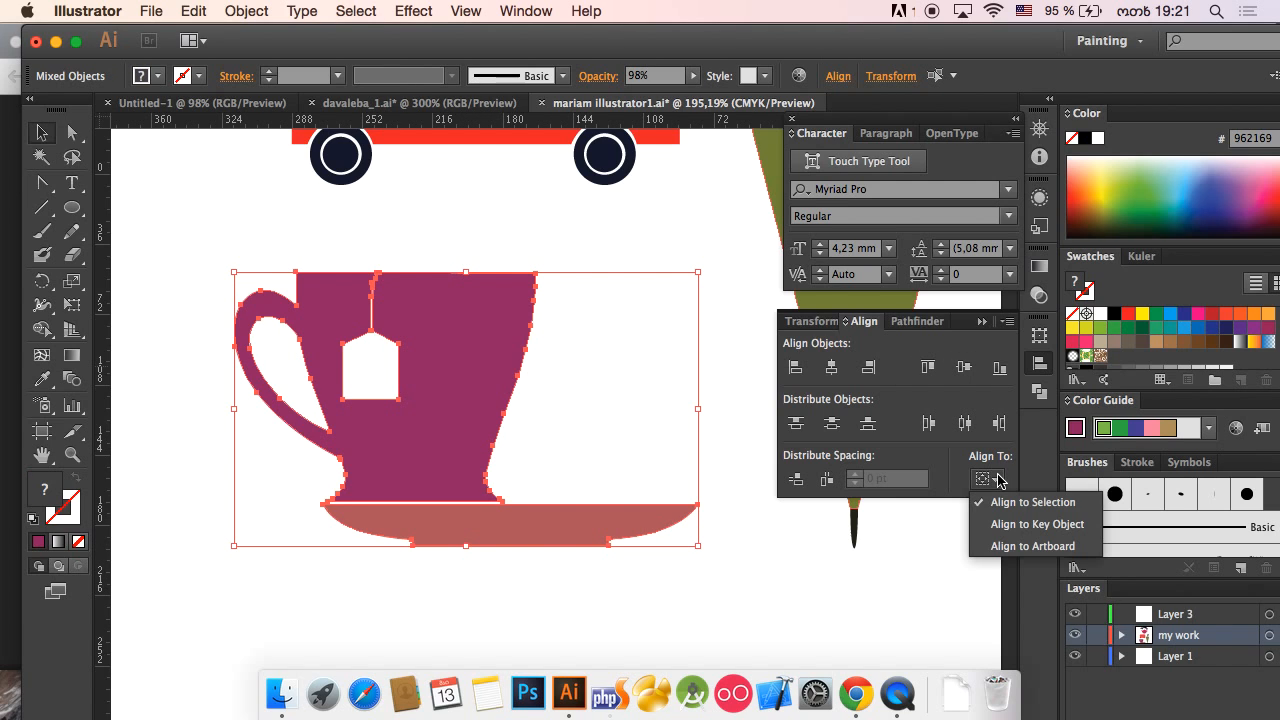
click(1008, 505)
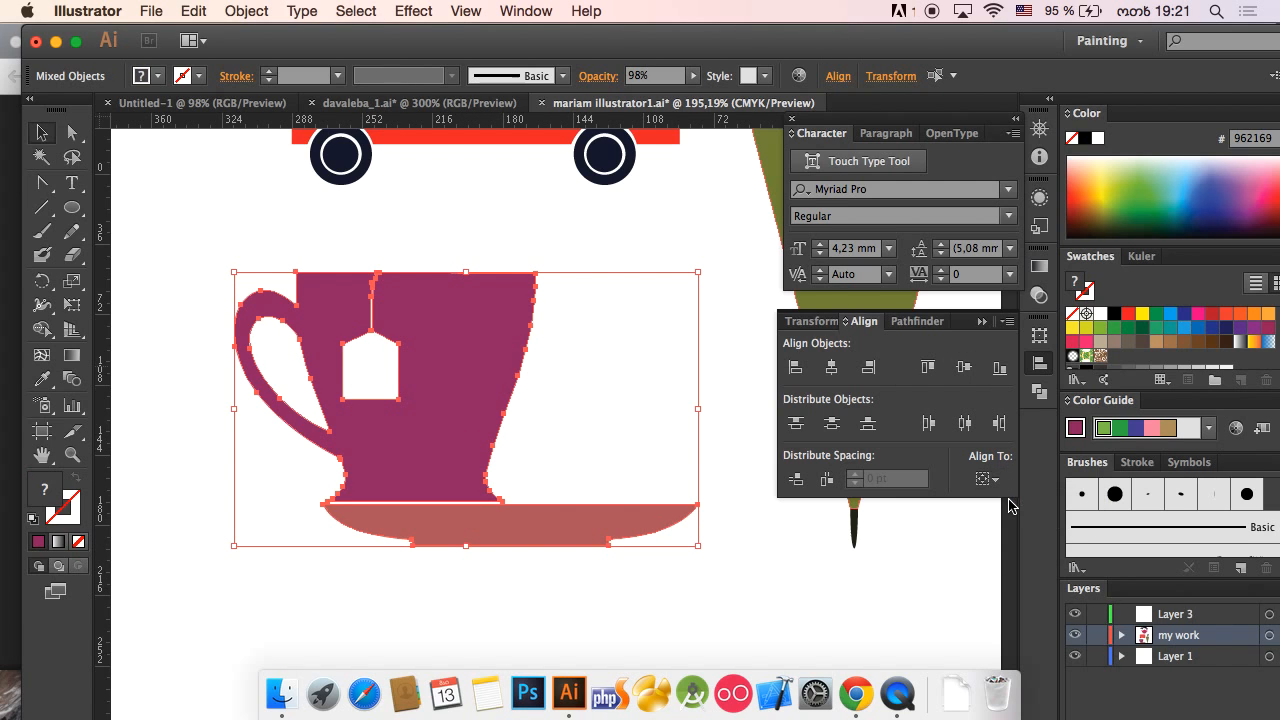
click(829, 369)
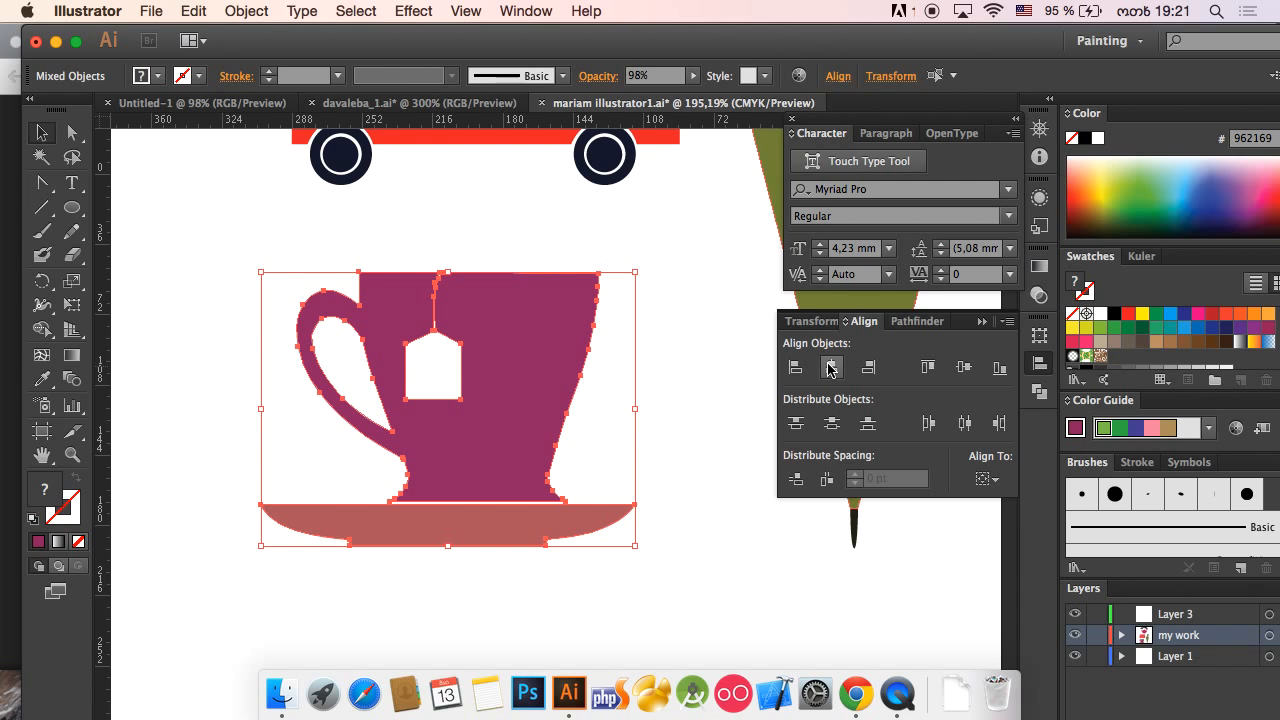
click(503, 593)
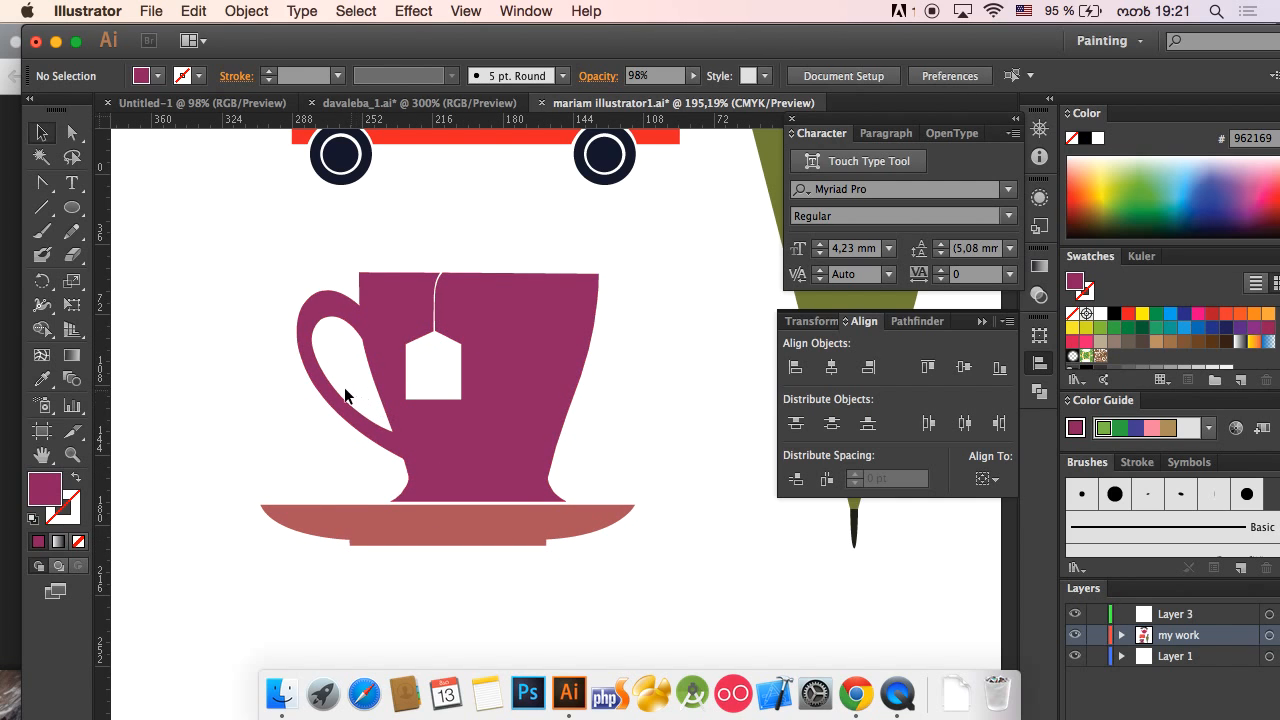
Shift only the cup slightly left by eye so its base sits centred over the saucer's foot.
drag(497, 476, 476, 469)
click(621, 411)
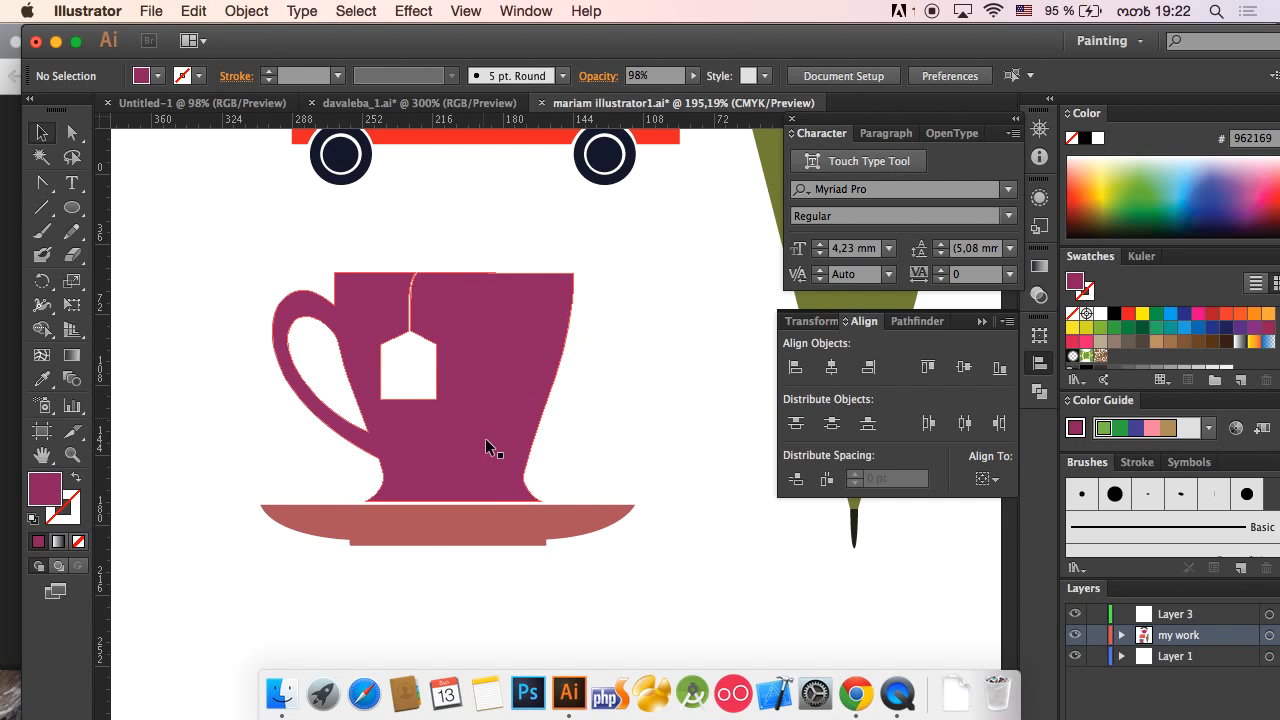
drag(443, 464, 440, 462)
click(621, 431)
Place vertical guides at both edges of the saucer's foot and check the cup's base against them.
drag(108, 298, 348, 351)
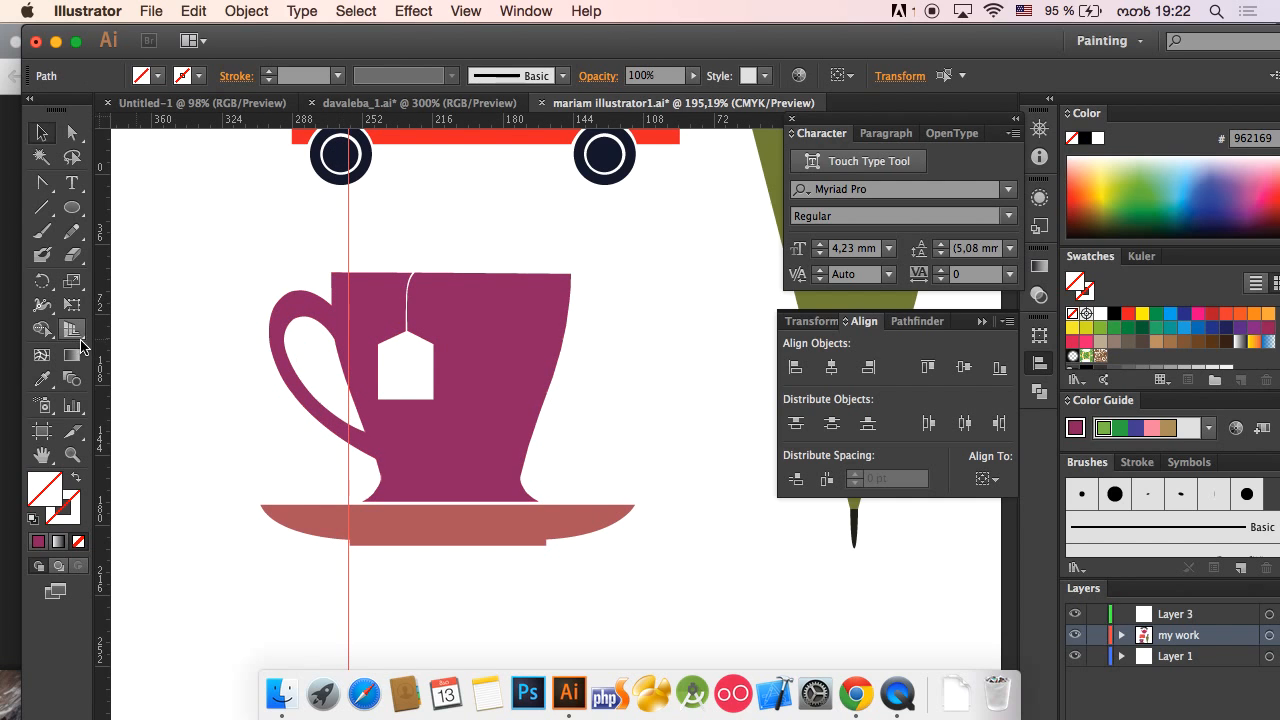
drag(101, 345, 546, 332)
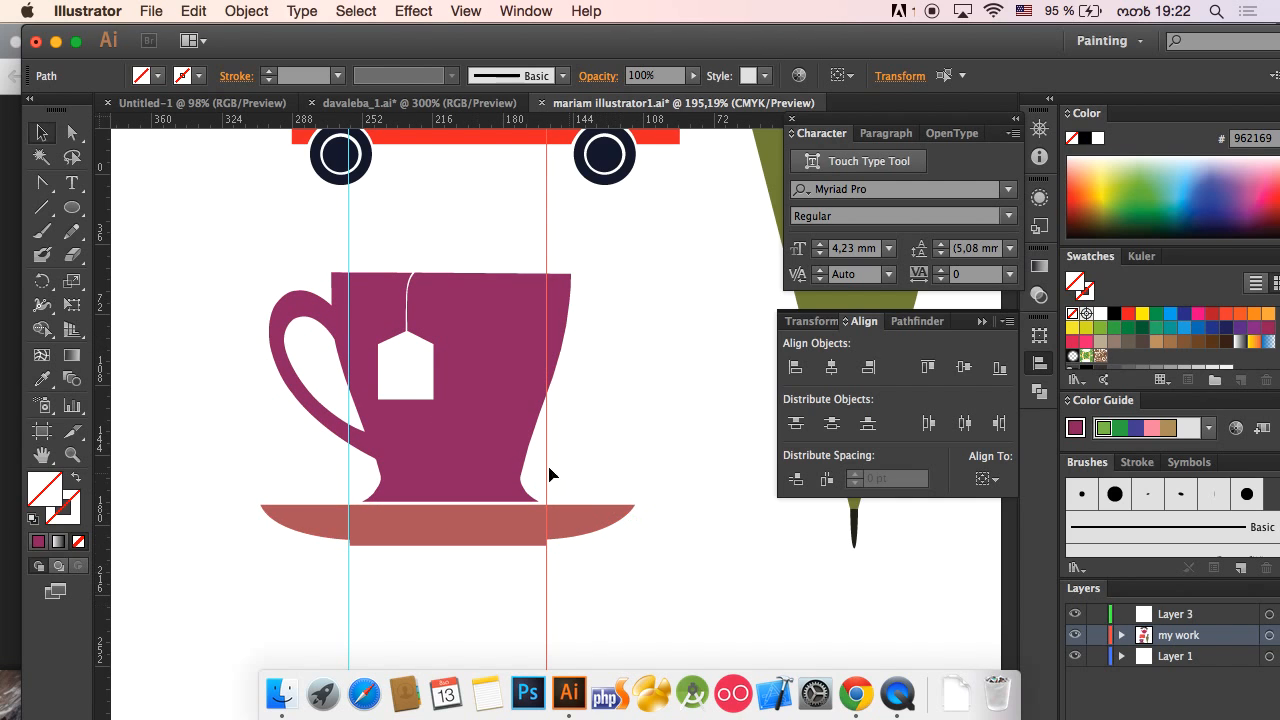
click(447, 450)
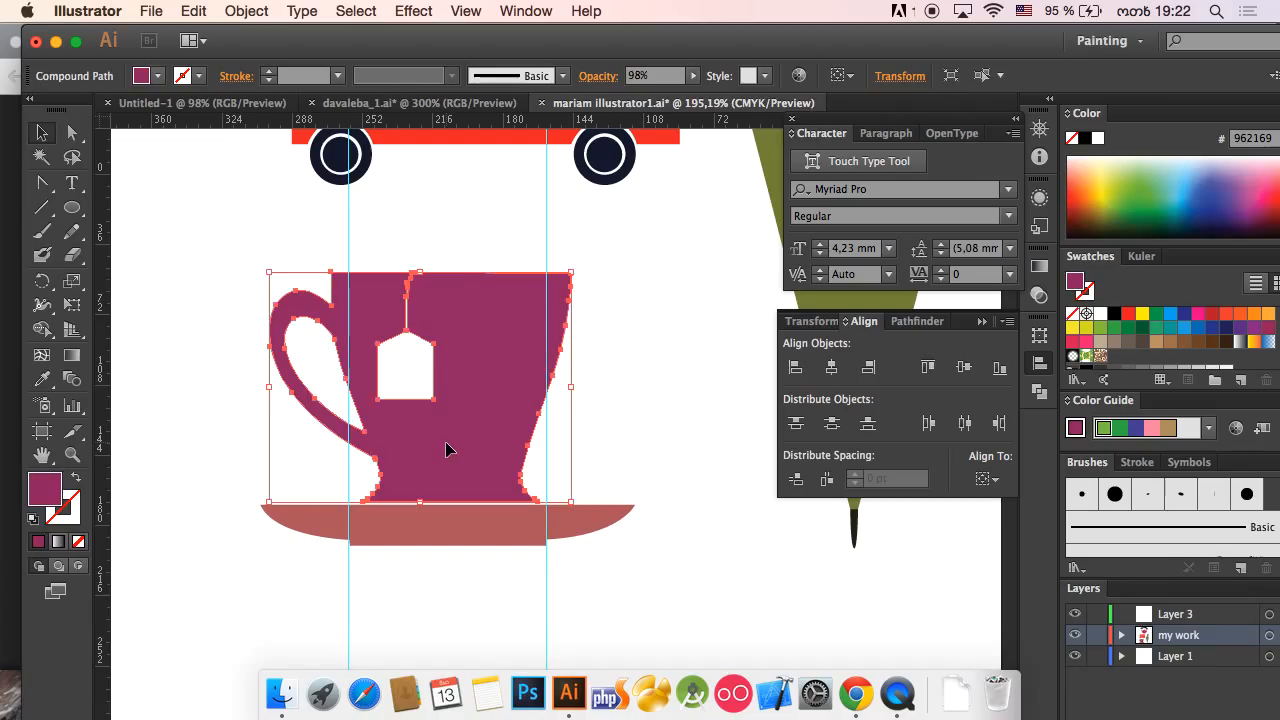
click(684, 224)
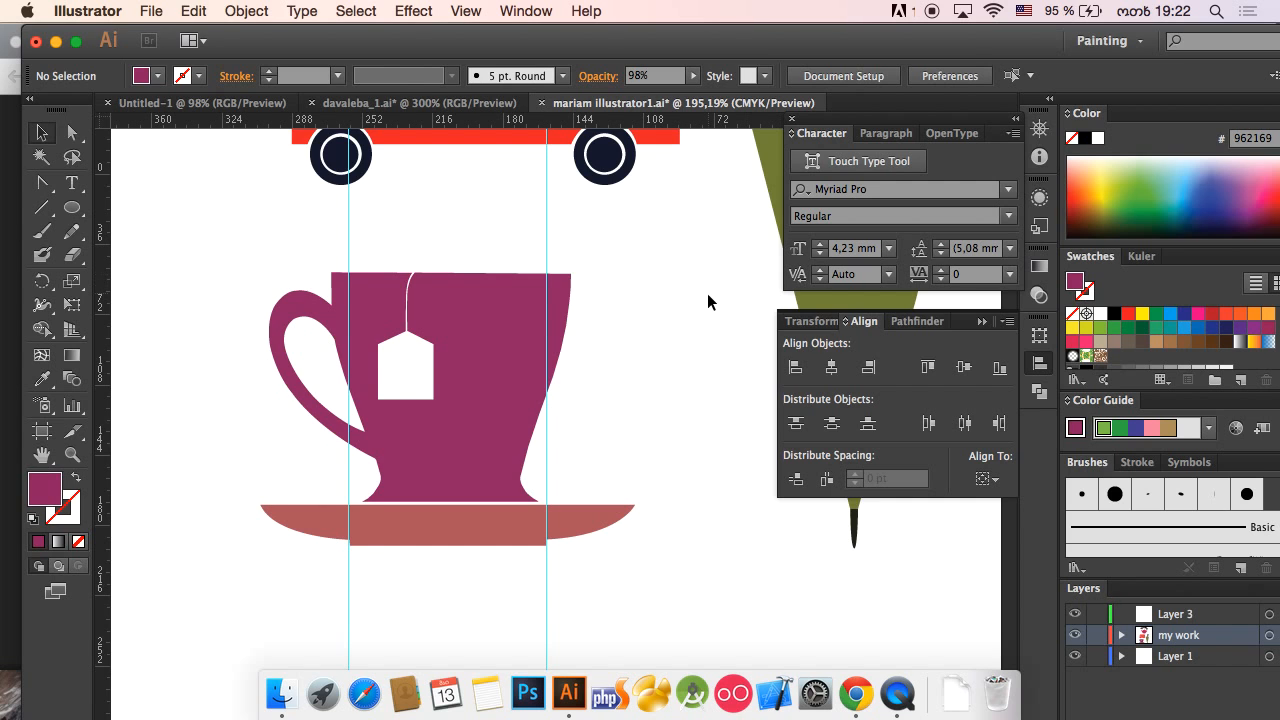
Switch to Chrome and present the "meeting 2" slide deck full screen from its title slide.
click(205, 103)
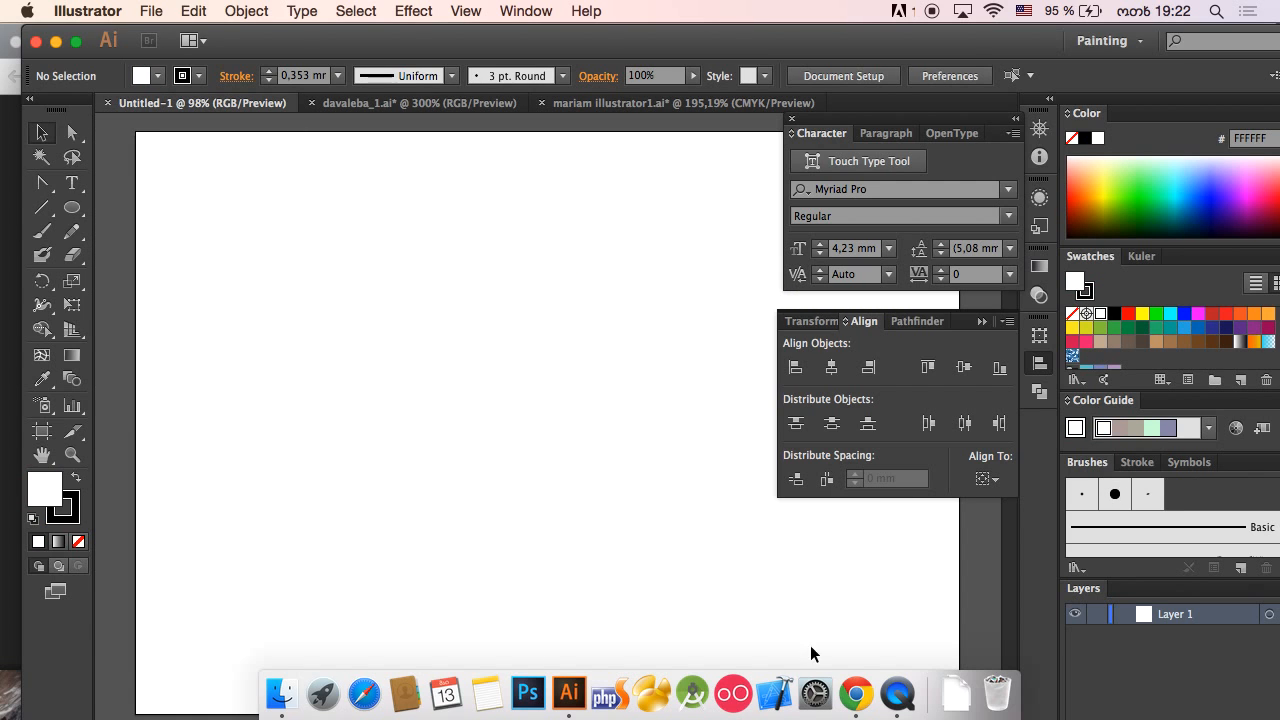
click(876, 686)
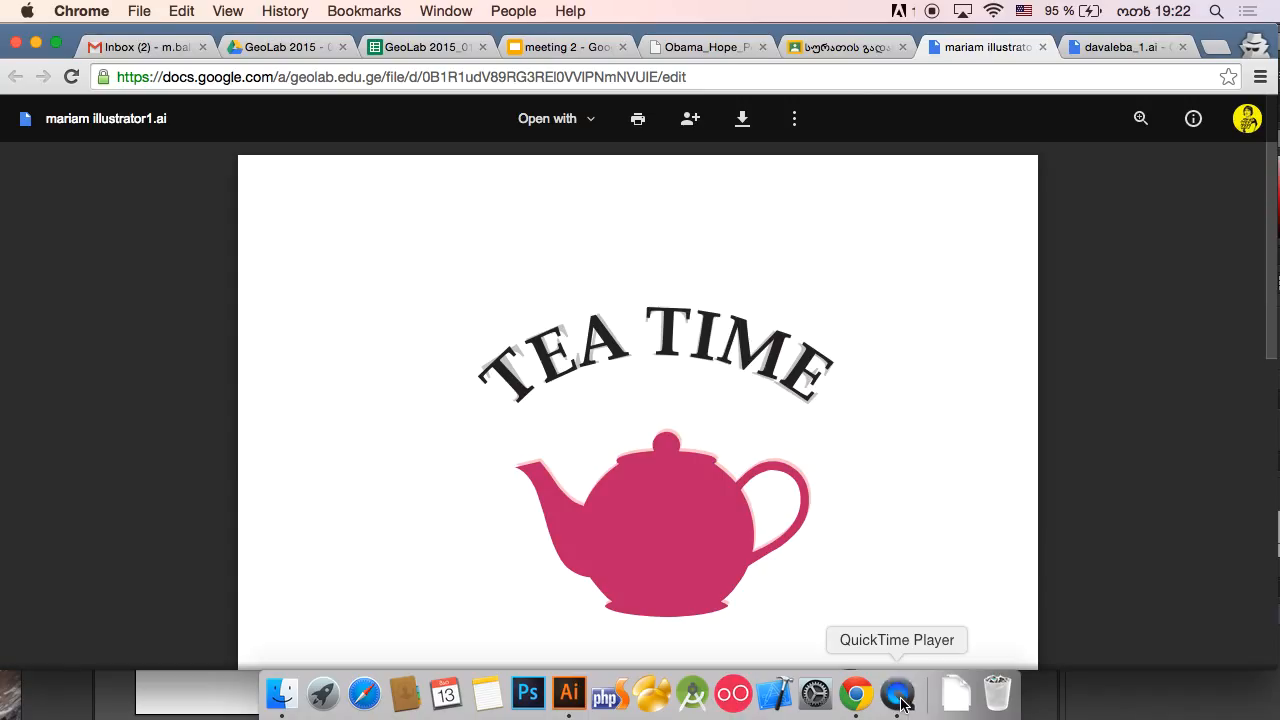
click(899, 697)
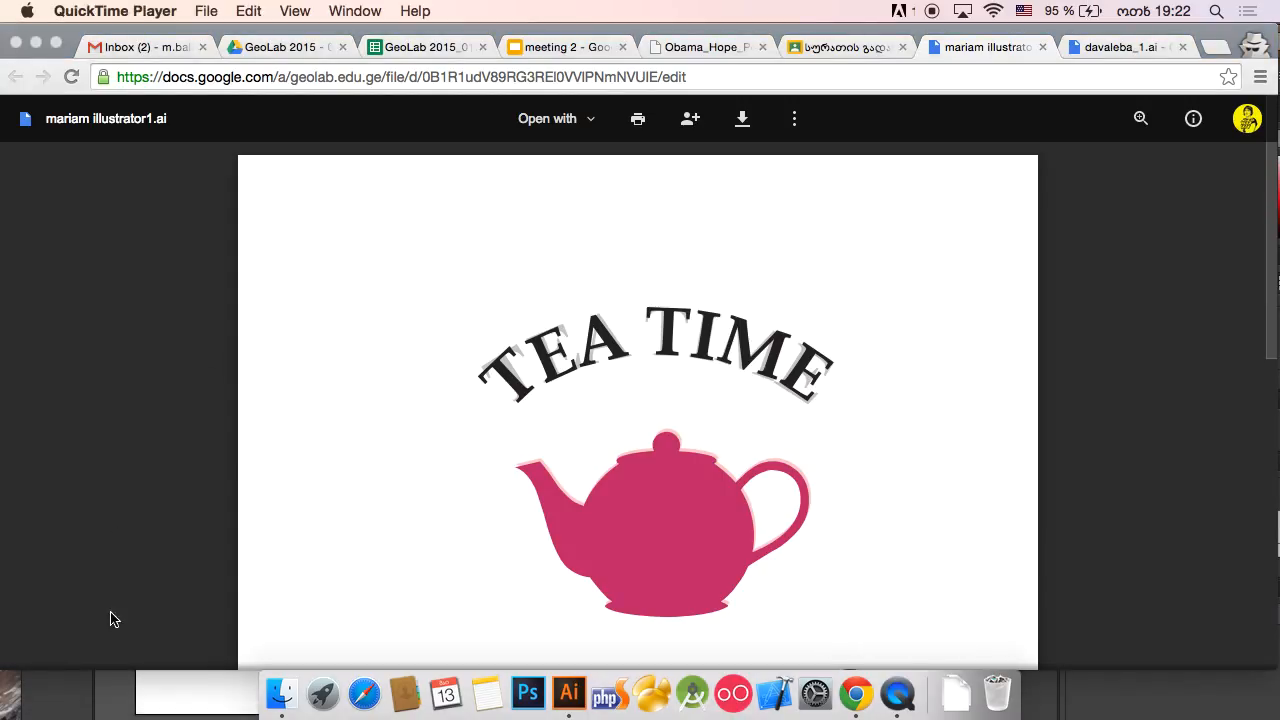
click(551, 57)
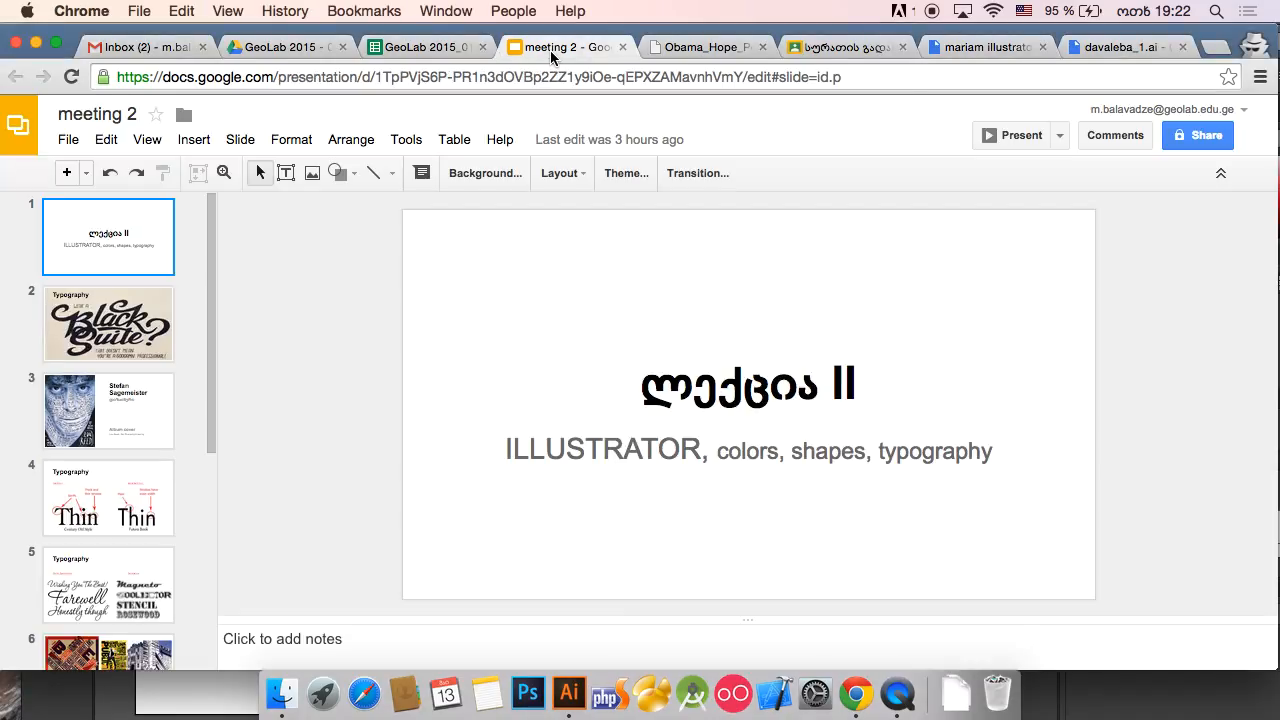
click(1015, 135)
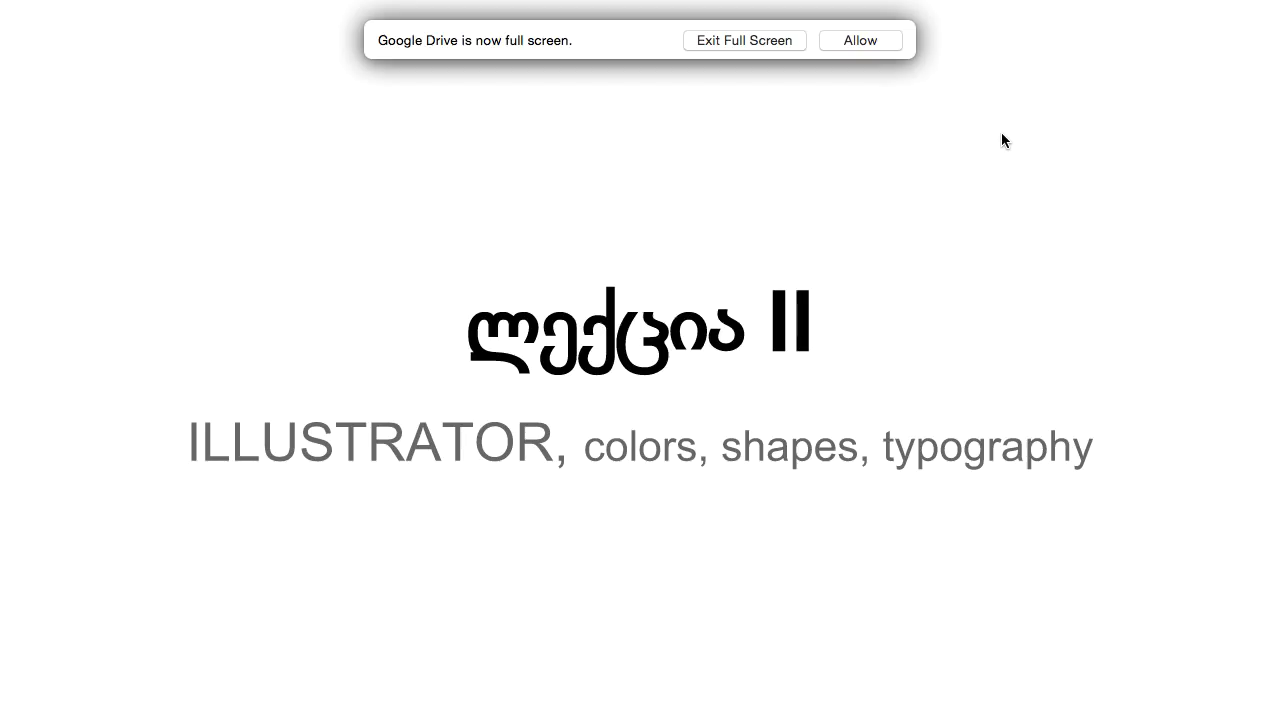
click(928, 376)
key(Left)
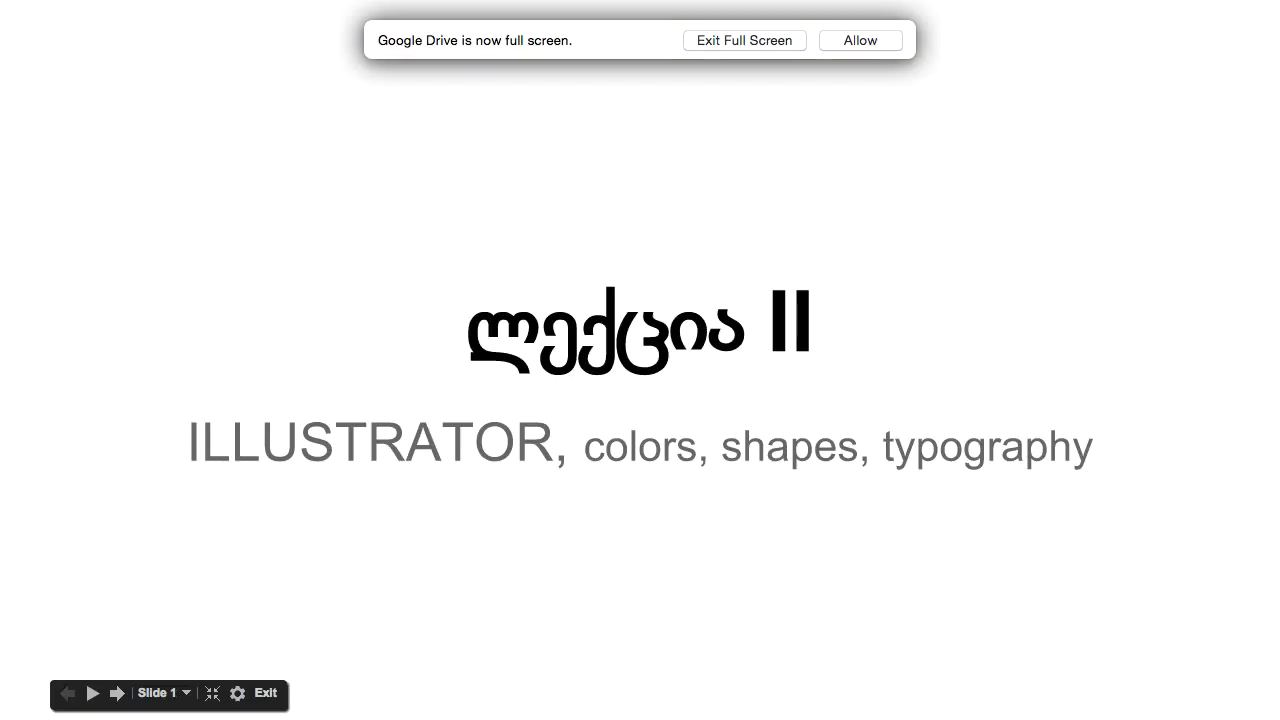
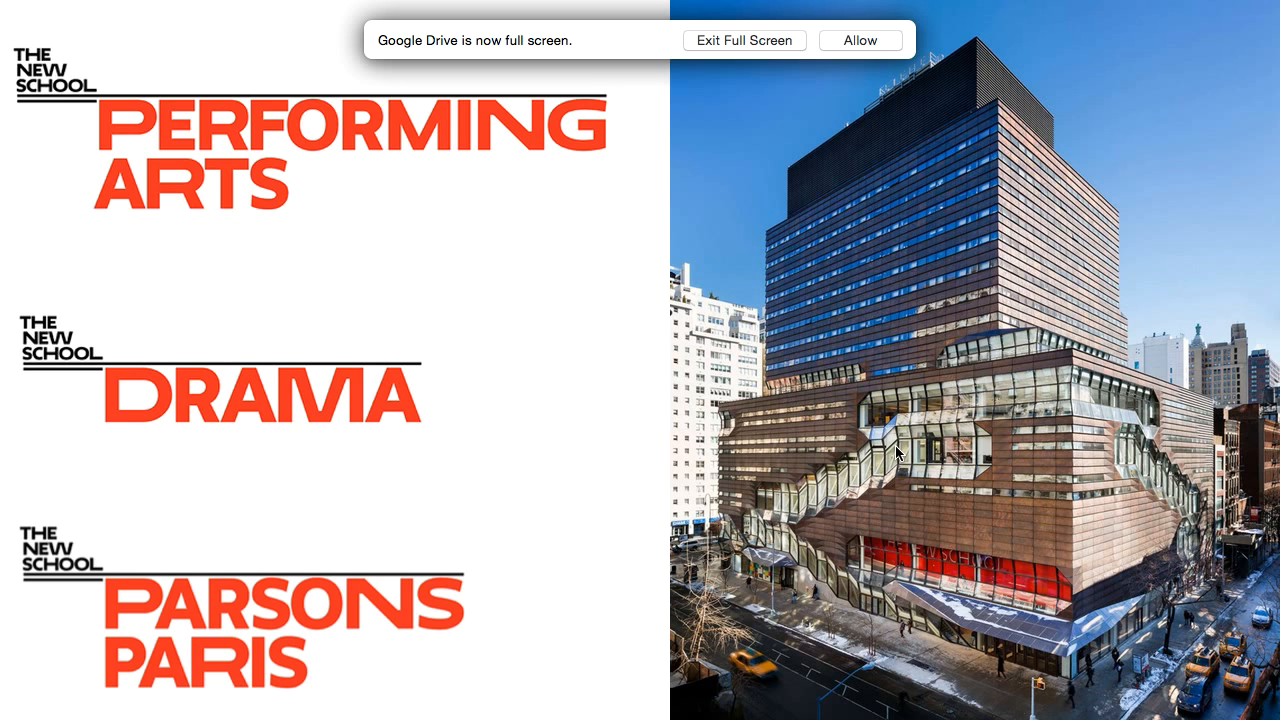
Review the Parsons, Paula Scher, Stefan Sagmeister and The New School slides through to the links slide, and leave the presentation.
key(Right)
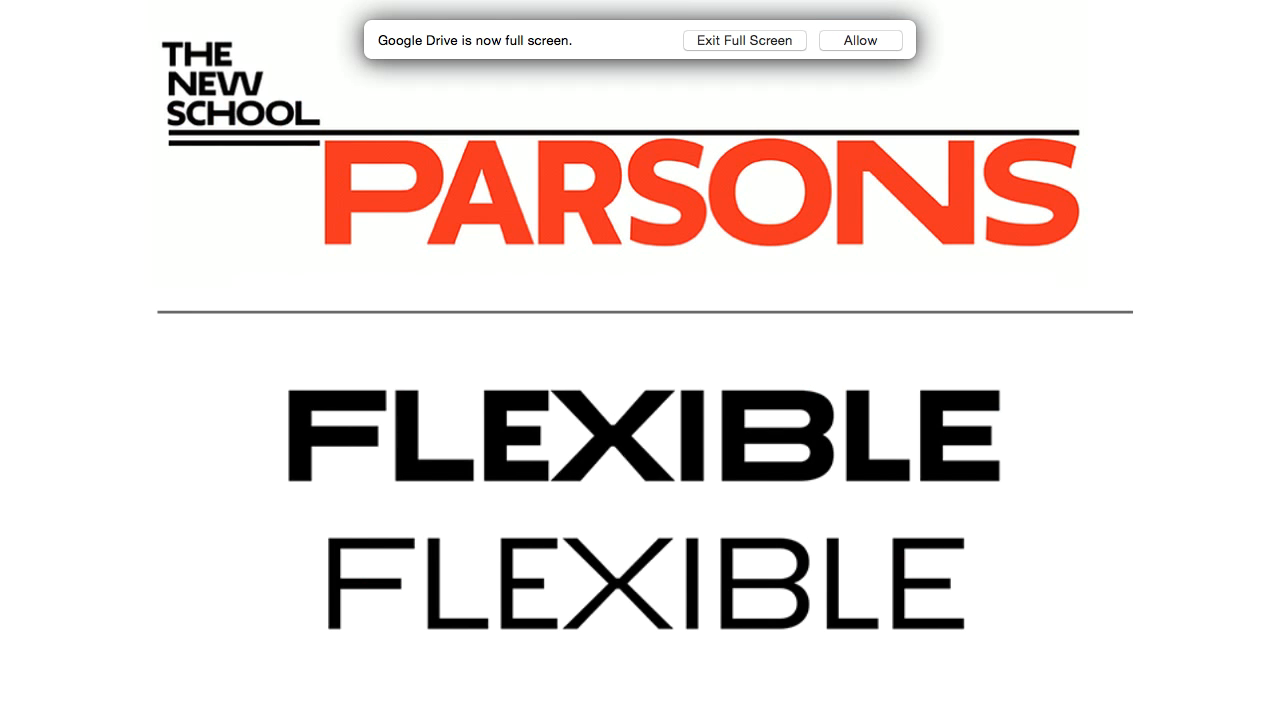
key(Right)
key(Right)
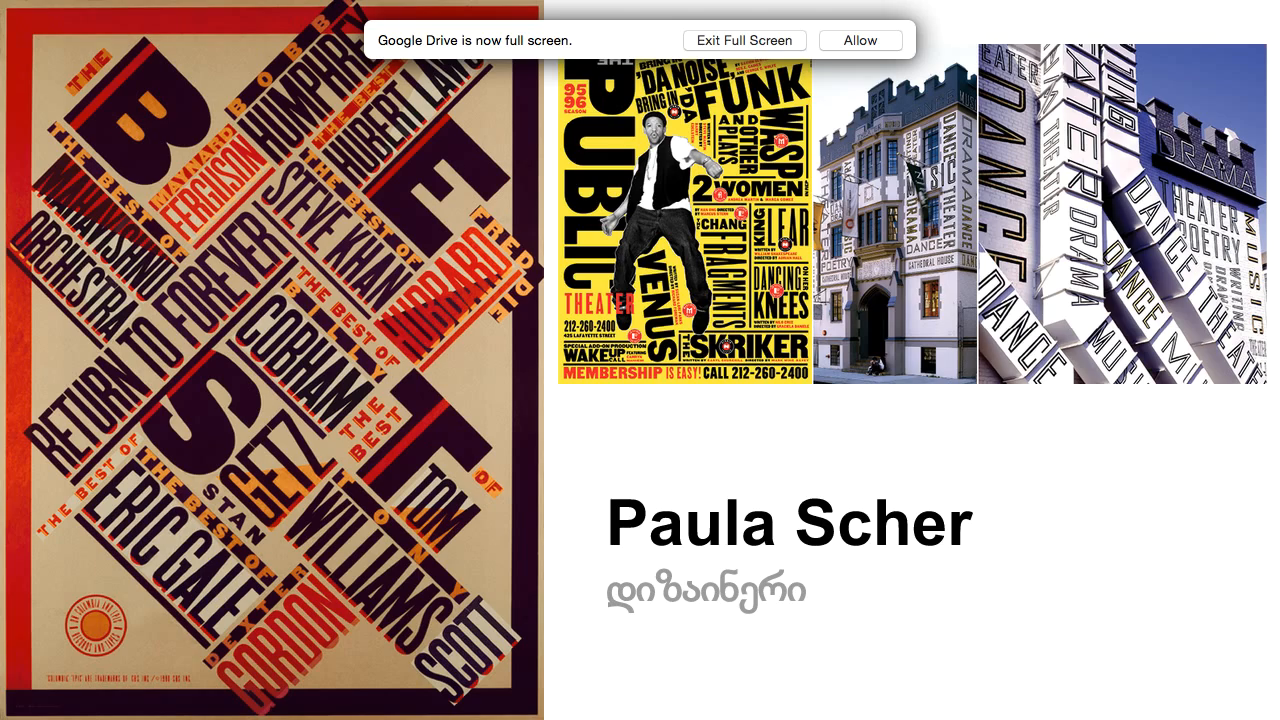
key(Left)
key(Right)
key(Right)
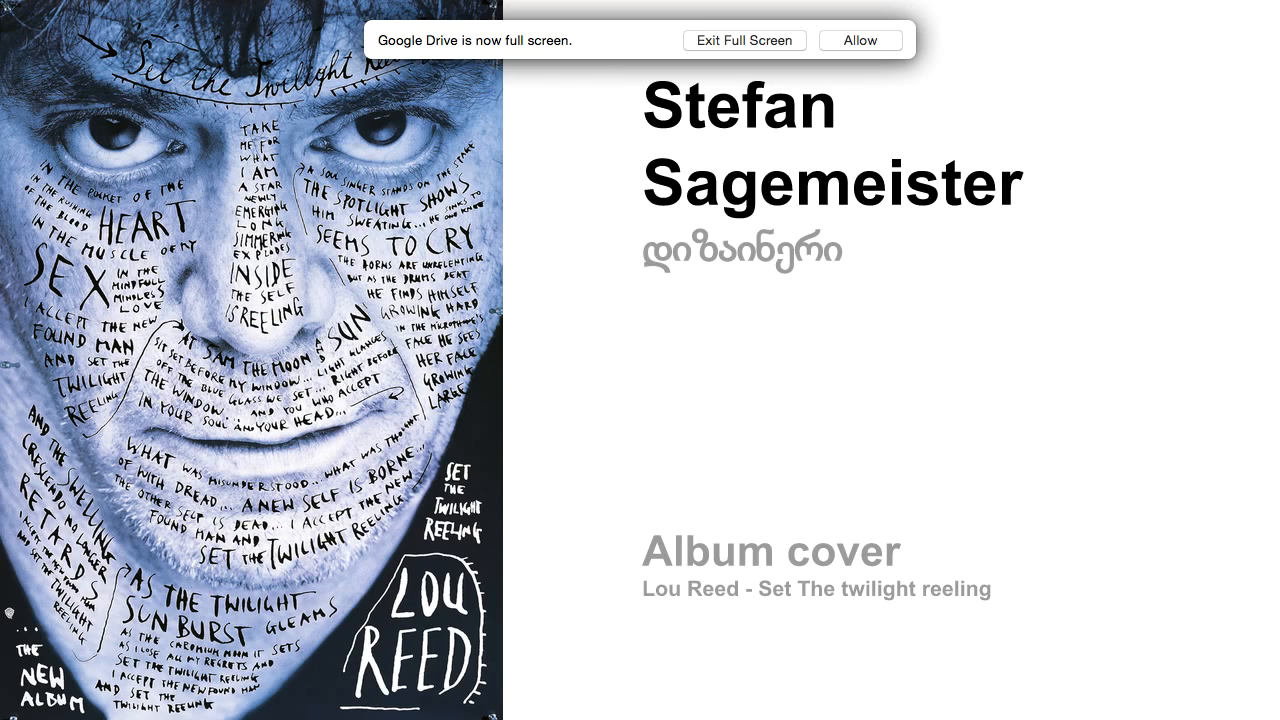
key(Left)
key(Left)
key(Left)
key(Left)
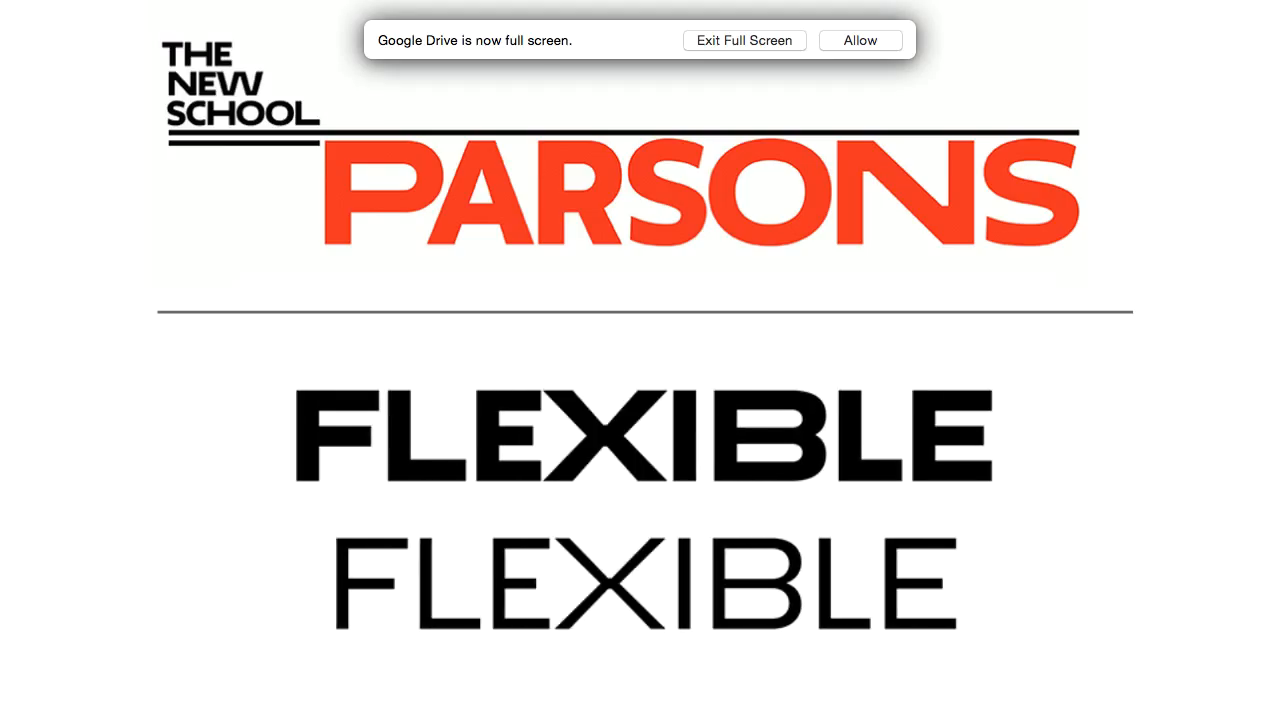
key(Right)
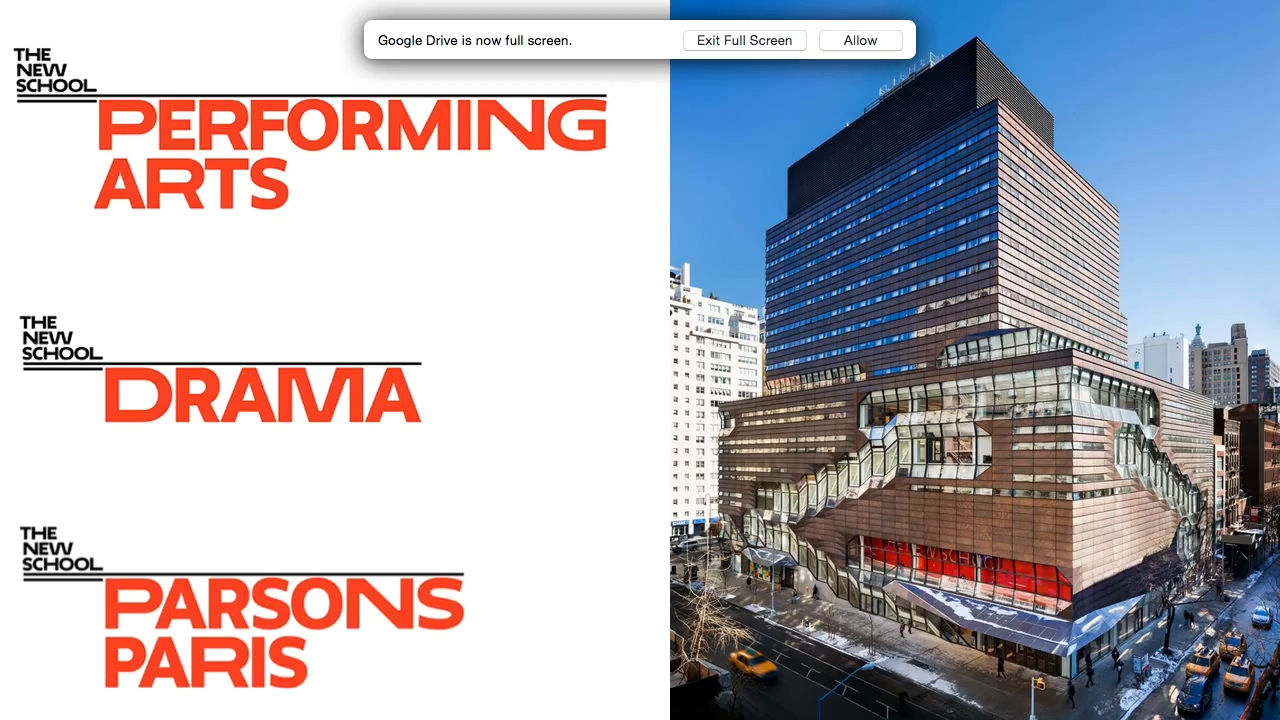
key(Right)
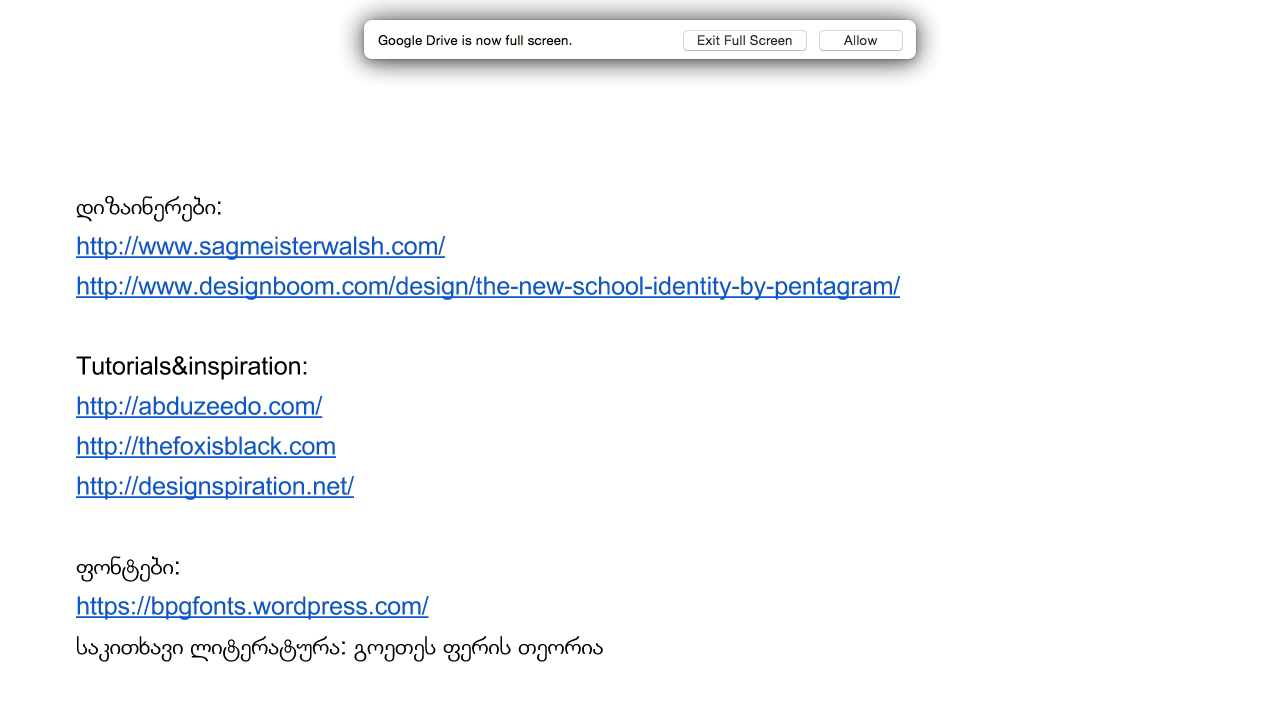
key(Escape)
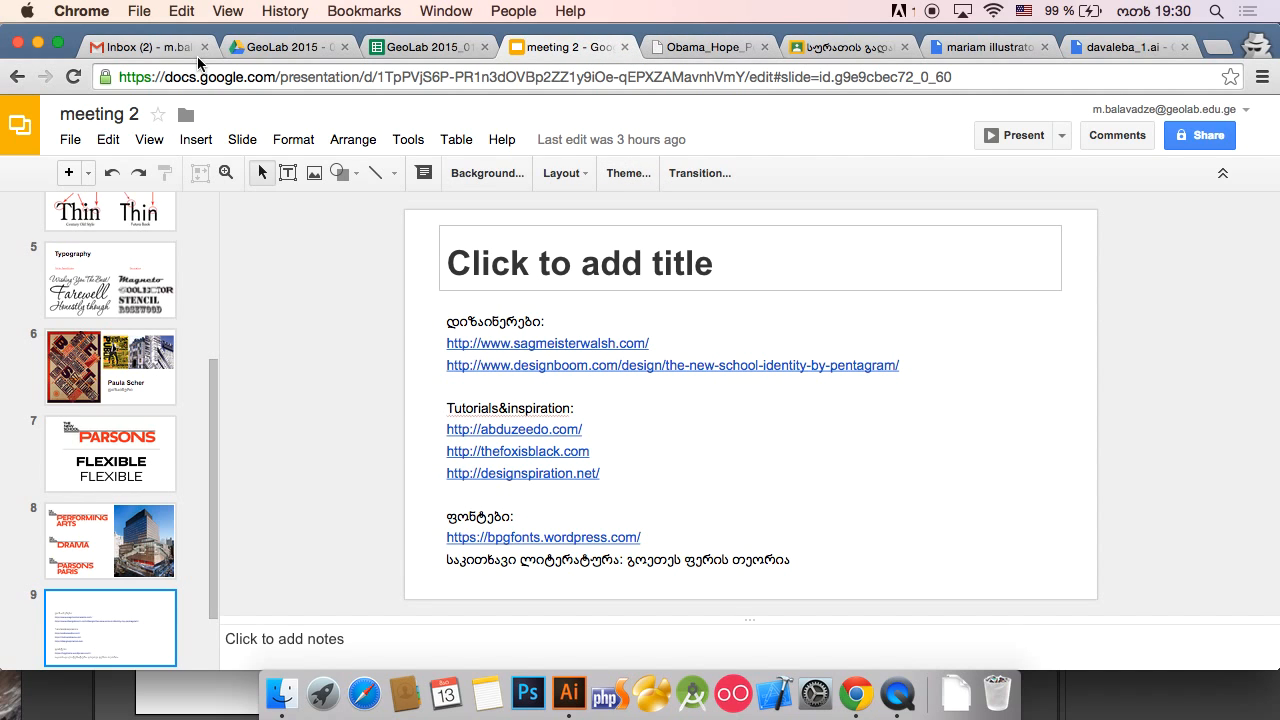
Return from Chrome to Illustrator and clear the Character and Align panels off the artboard.
click(40, 46)
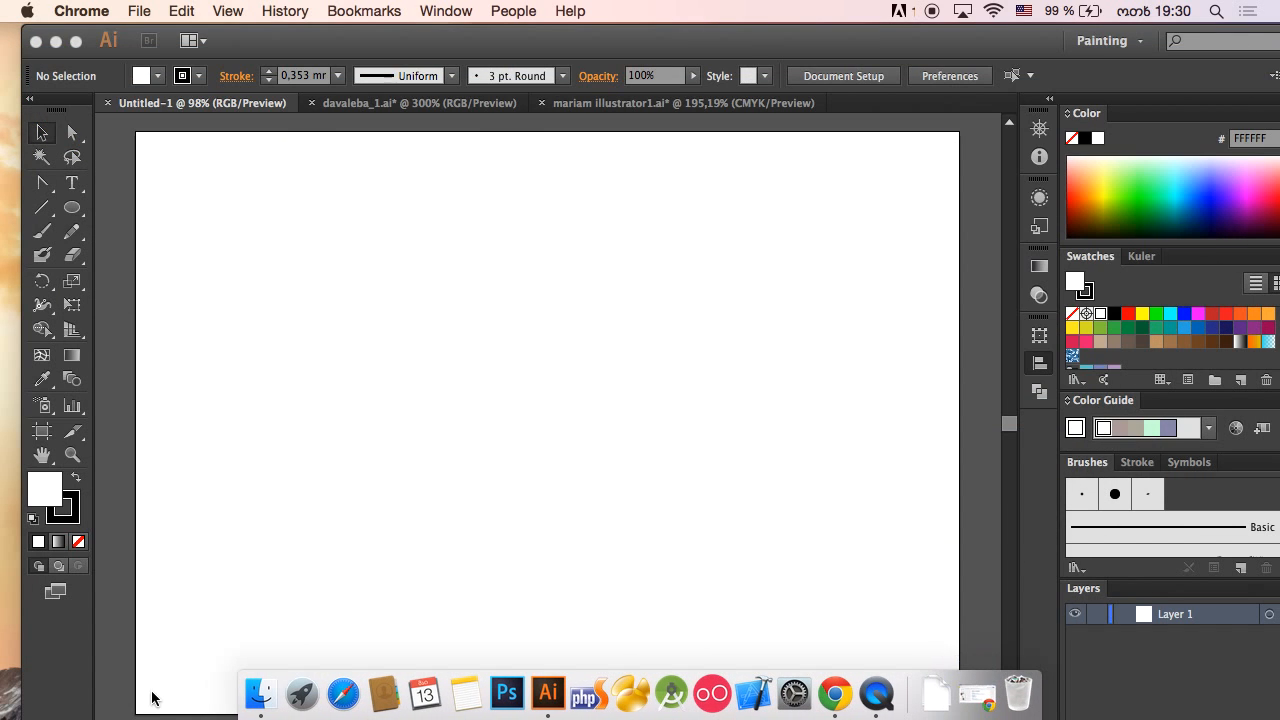
click(266, 43)
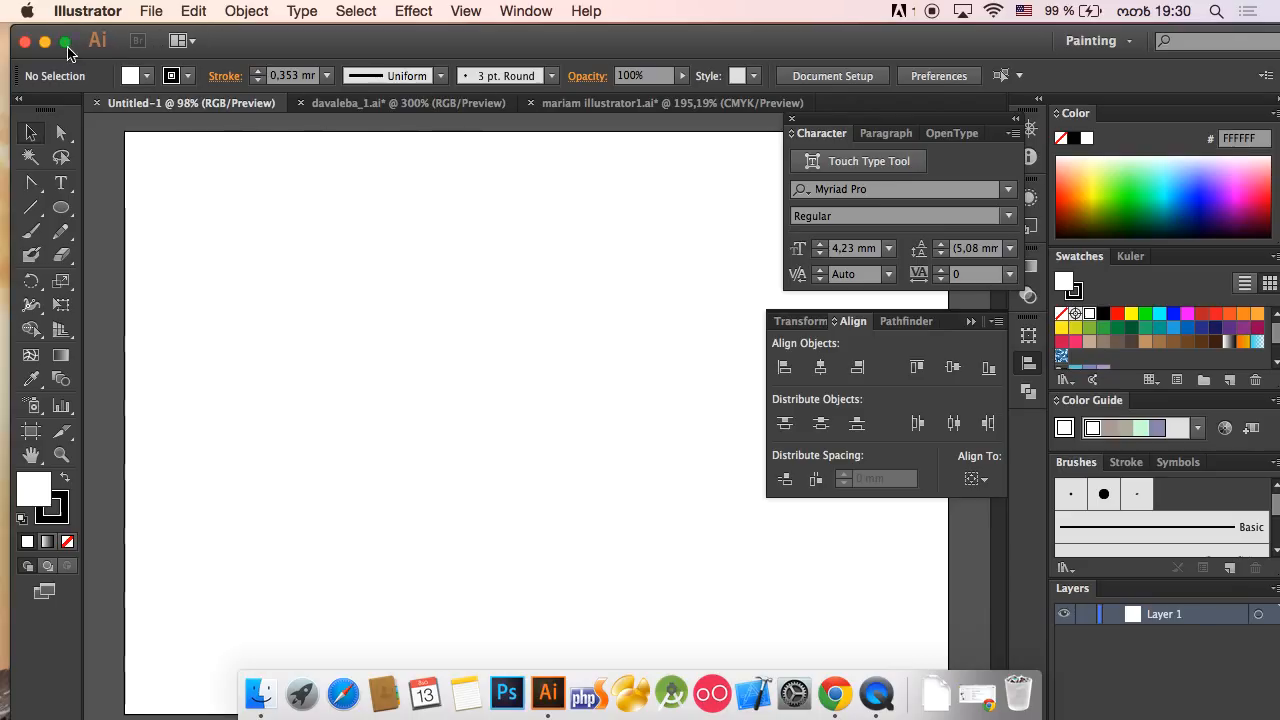
drag(914, 120, 1122, 128)
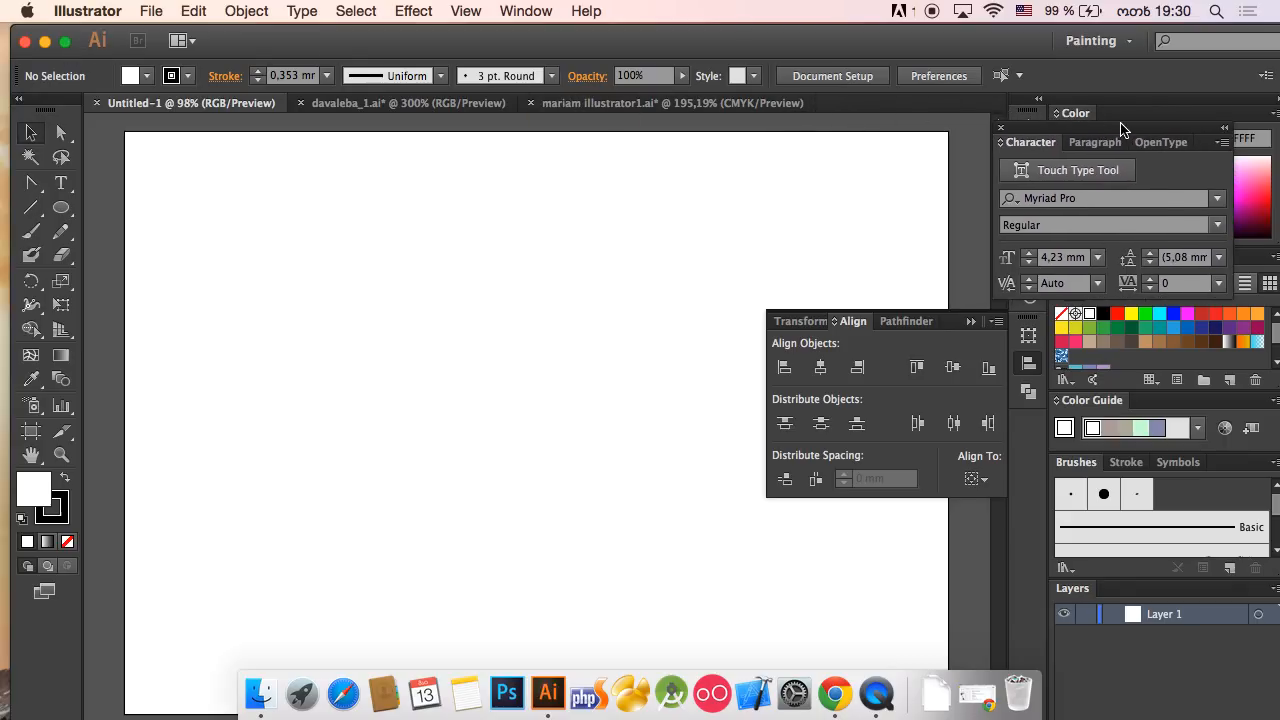
click(970, 322)
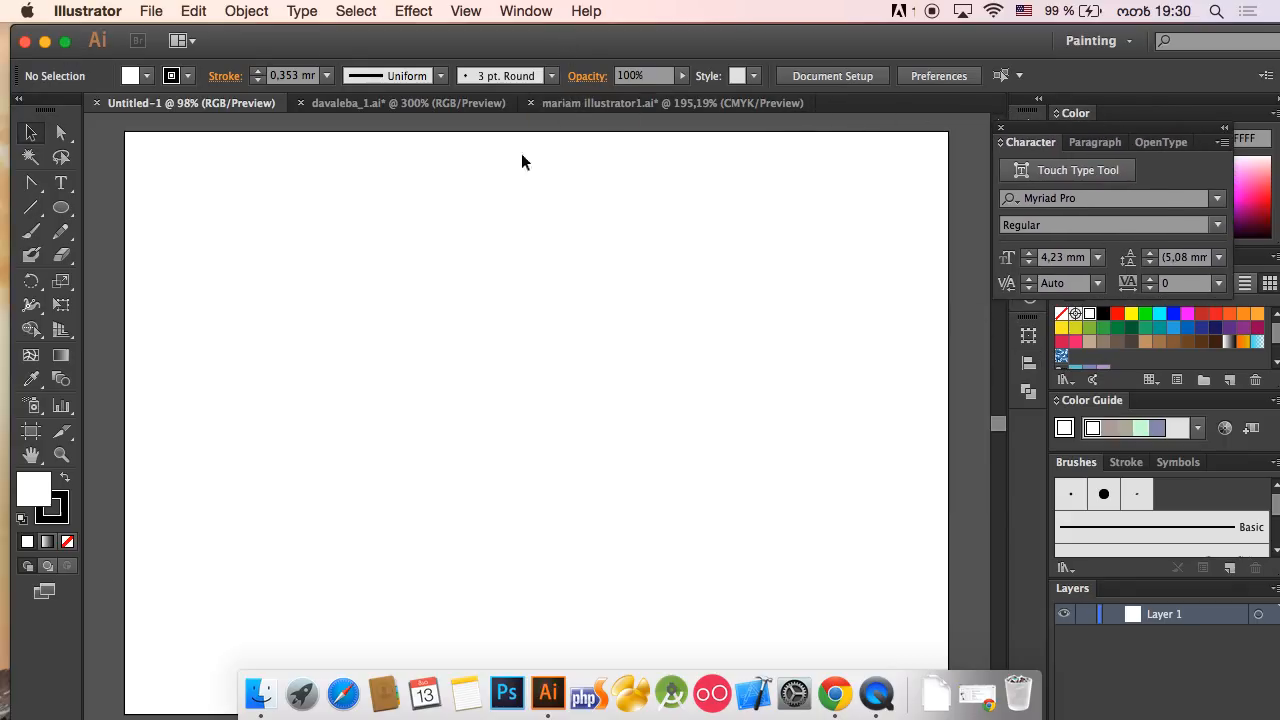
Close all three open Illustrator documents, discarding unsaved changes.
click(443, 101)
key(super+w)
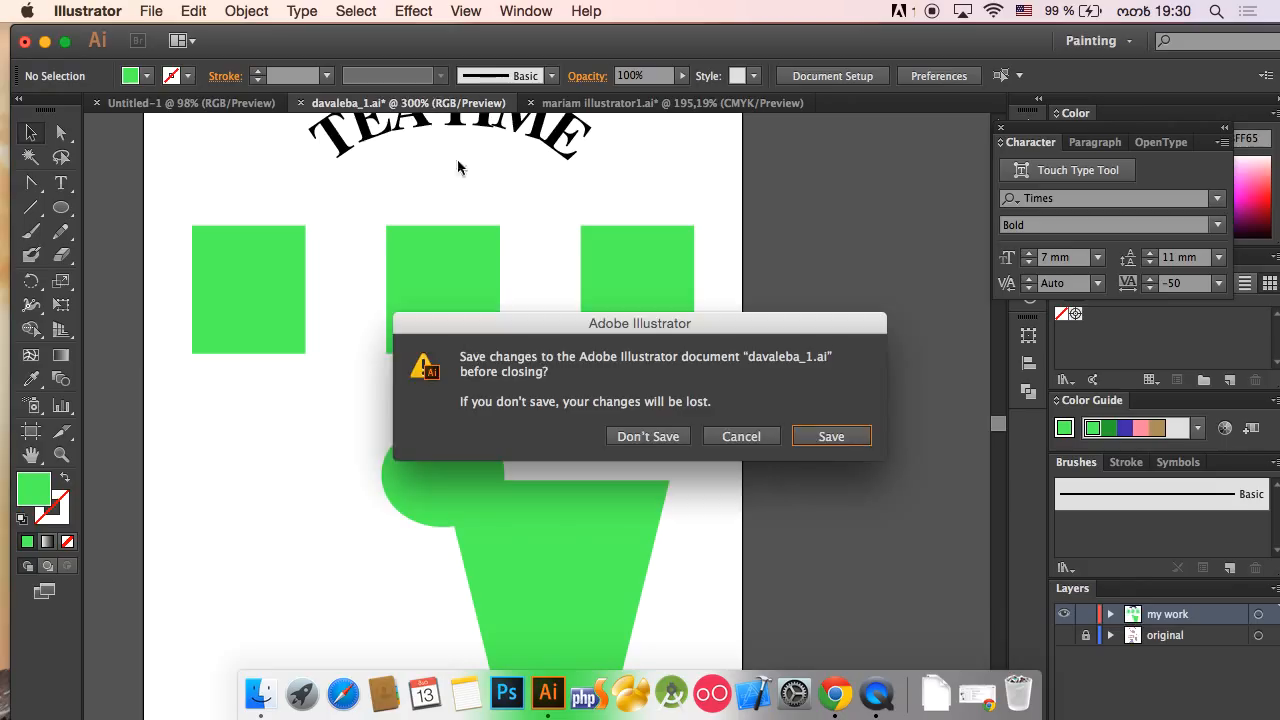
click(651, 440)
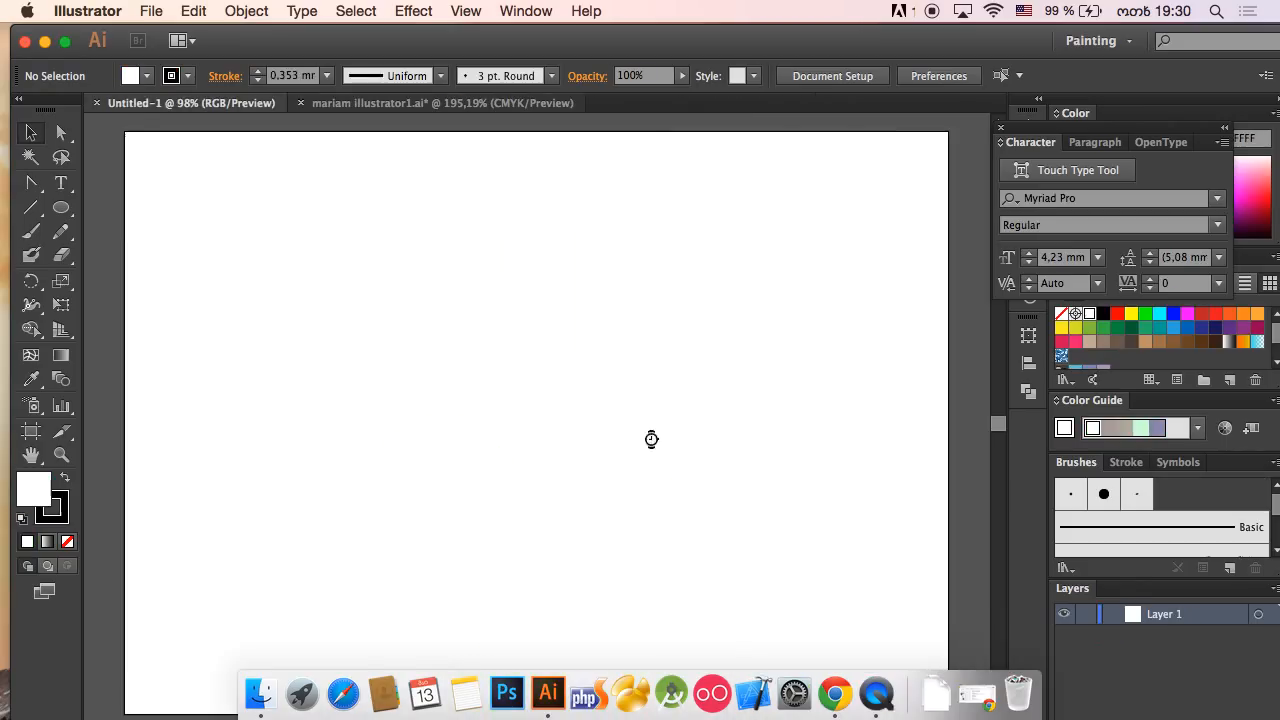
key(super+w)
key(super+w)
click(631, 436)
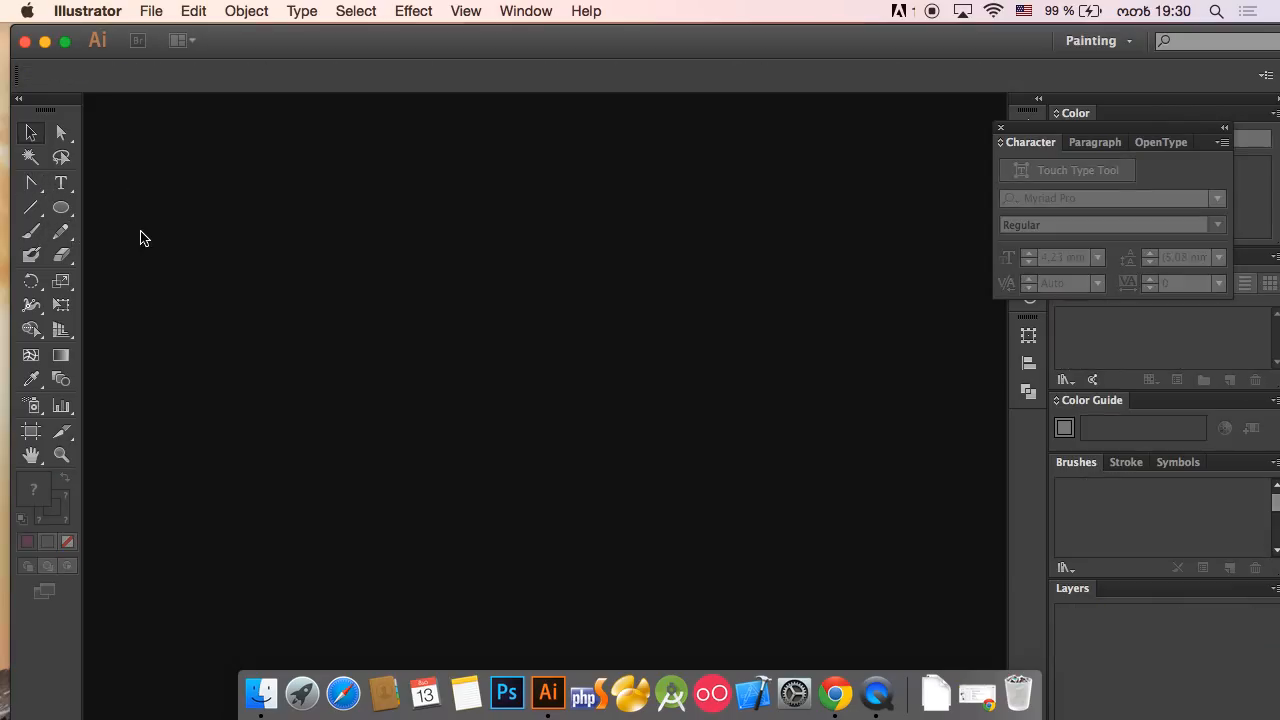
Create a new blank document with the default RGB settings and nudge the application window into place.
key(super+n)
key(Escape)
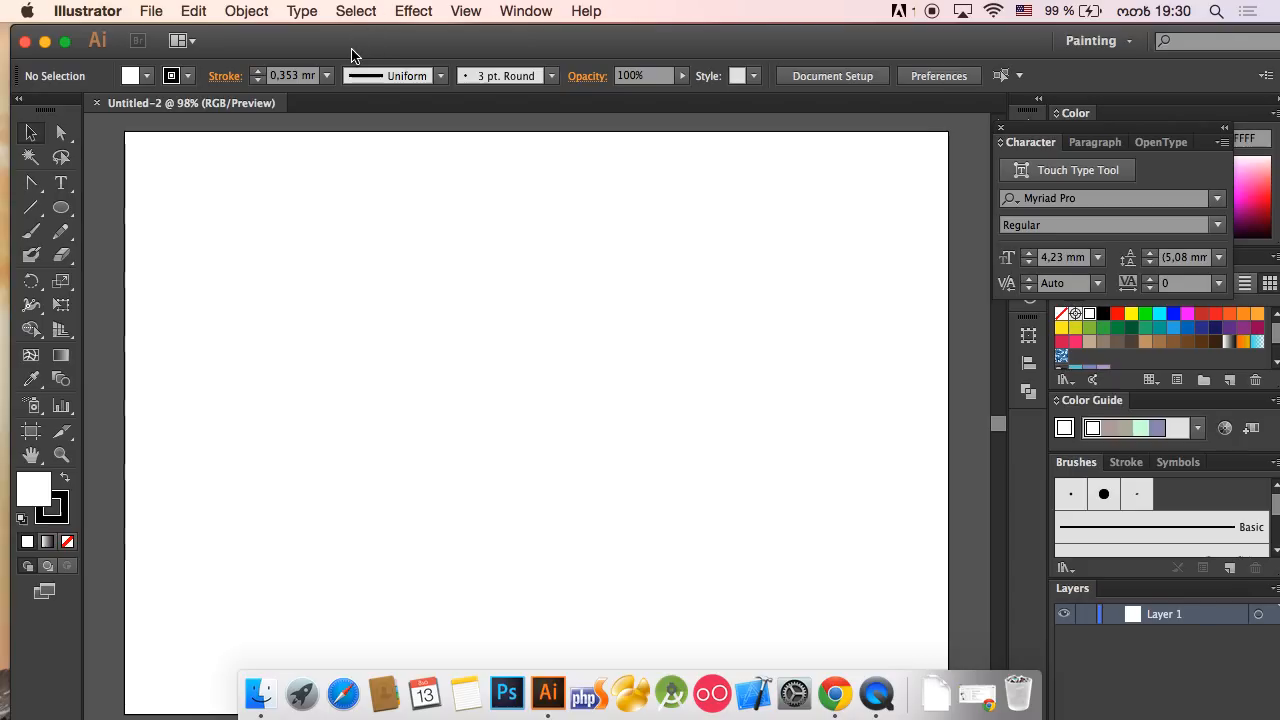
drag(351, 48, 344, 47)
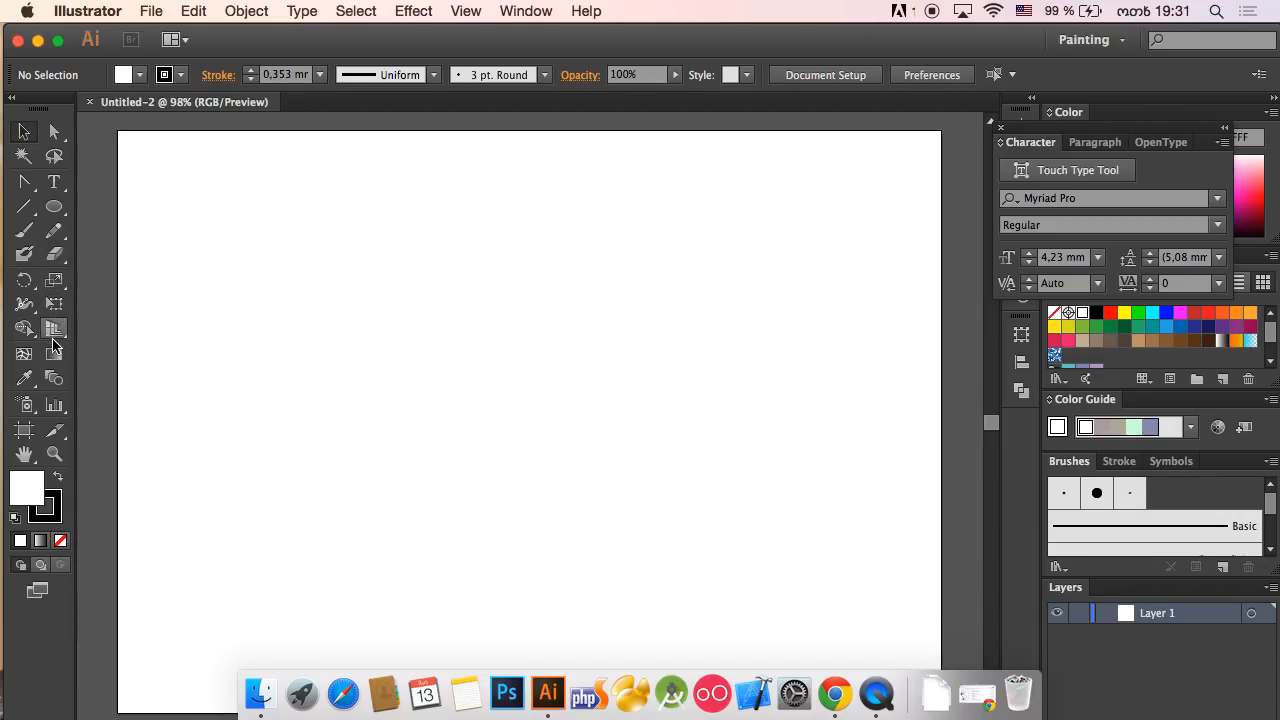
Draw a circle with the Ellipse Tool in the upper-left area of the artboard.
click(56, 210)
click(57, 212)
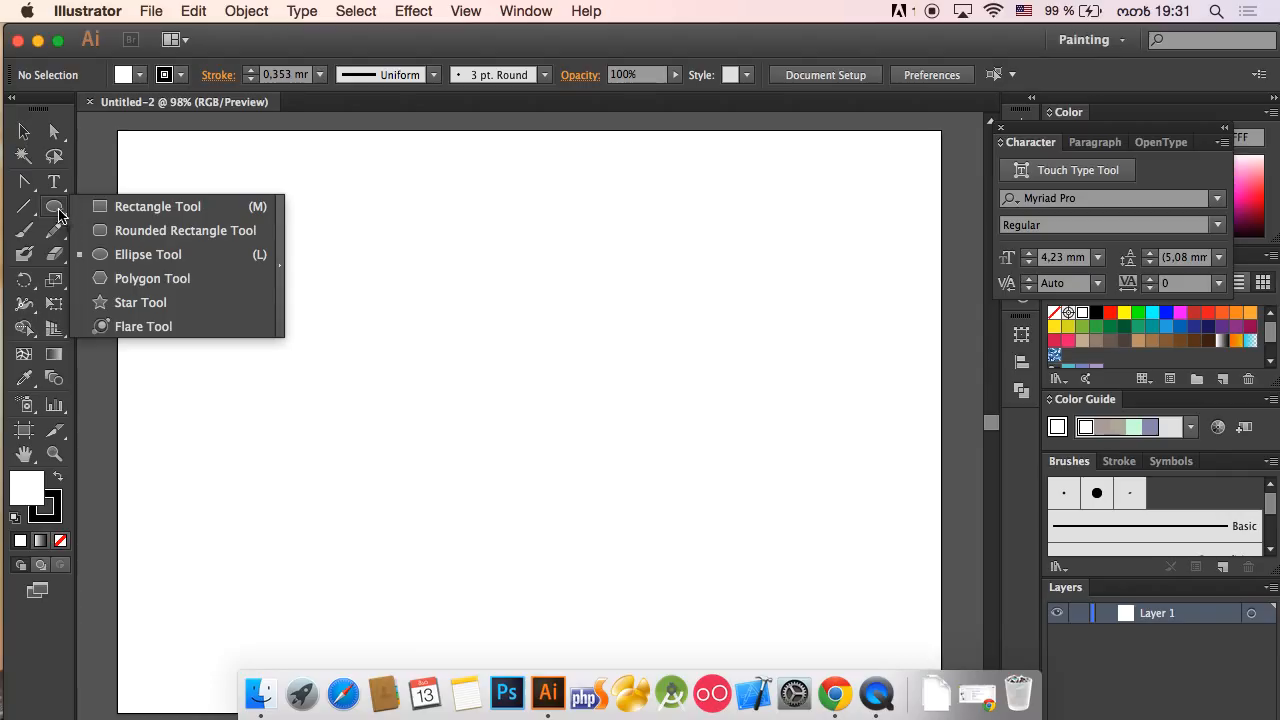
click(112, 230)
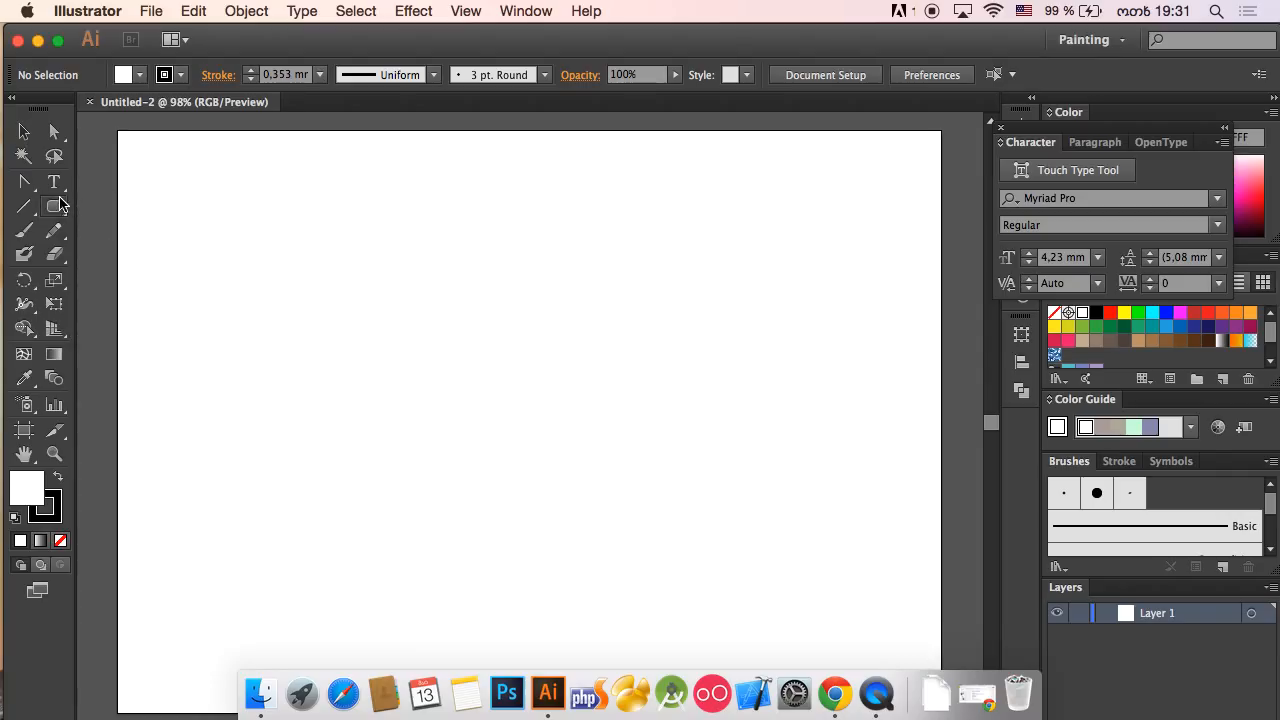
click(58, 210)
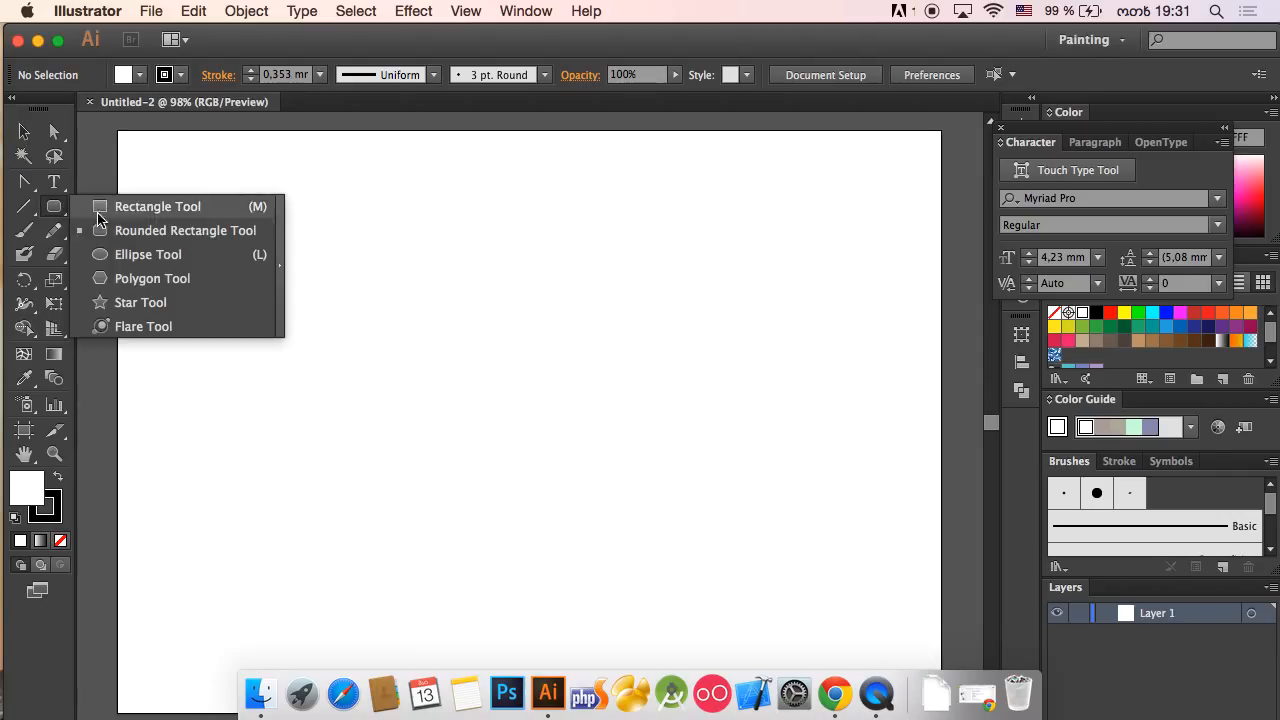
click(100, 253)
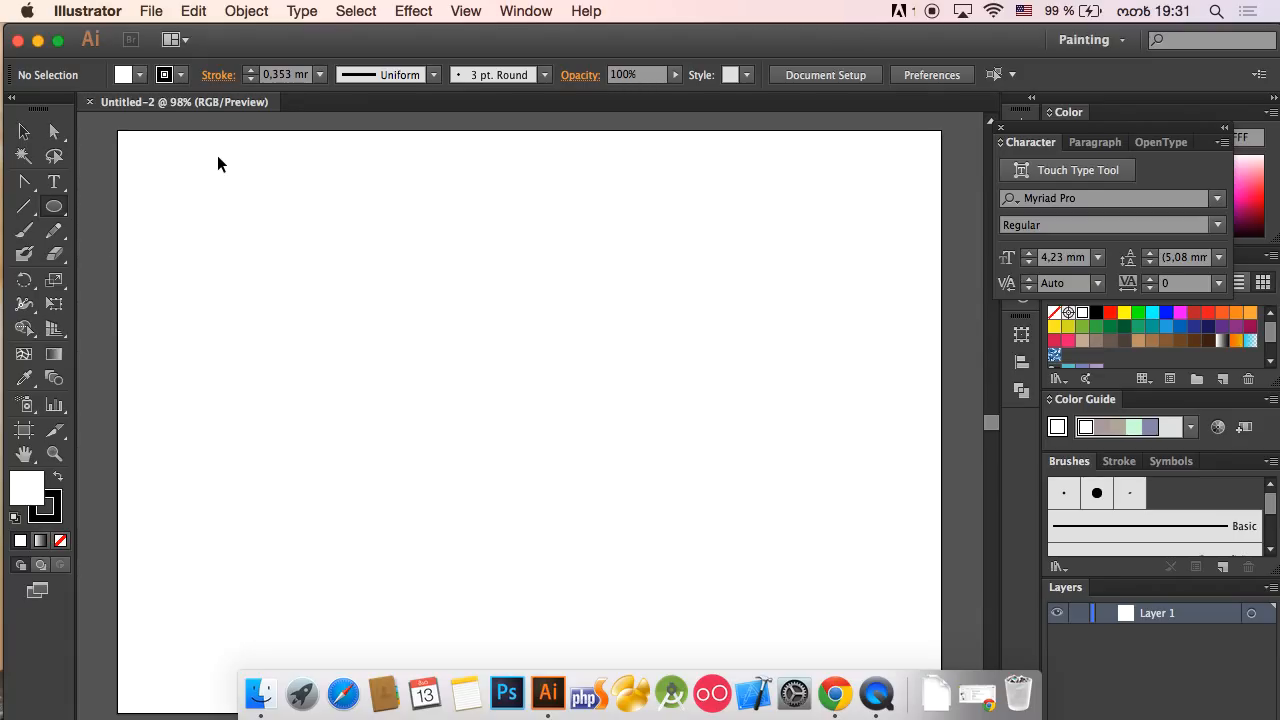
key(super+1)
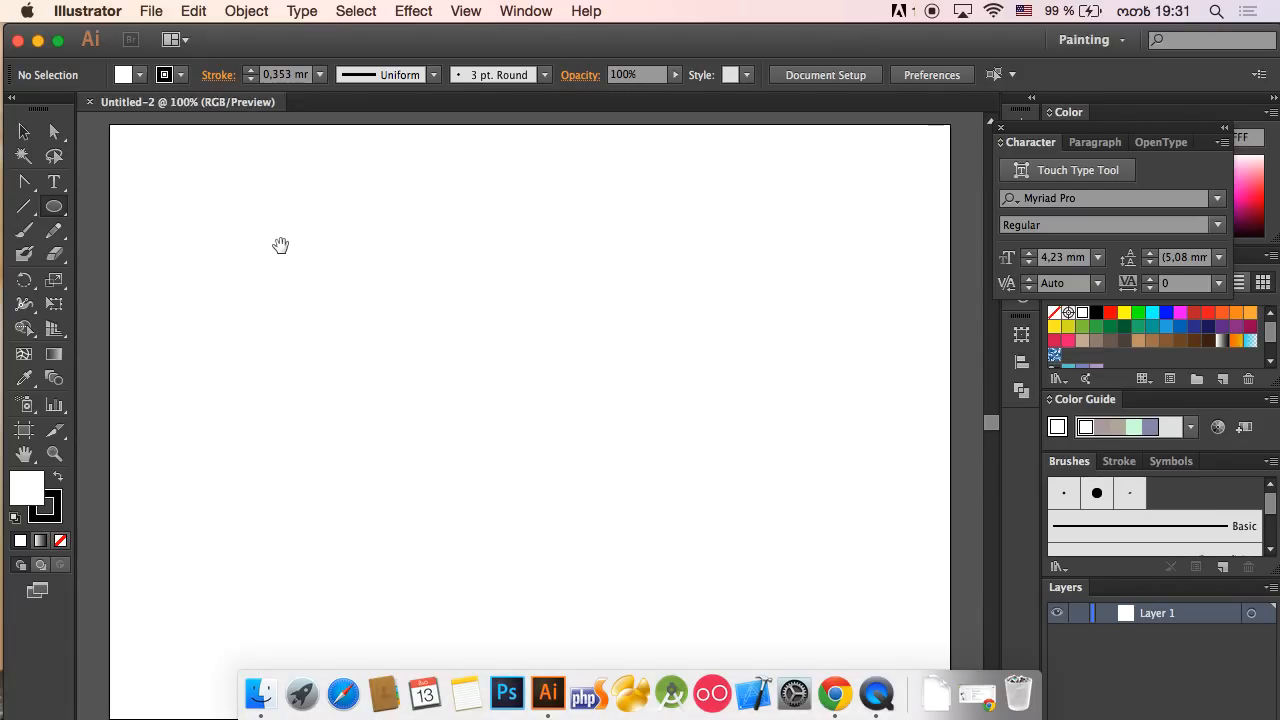
mouse_move(284, 245)
mouse_down()
mouse_move(291, 260)
mouse_move(297, 231)
mouse_move(280, 252)
mouse_up()
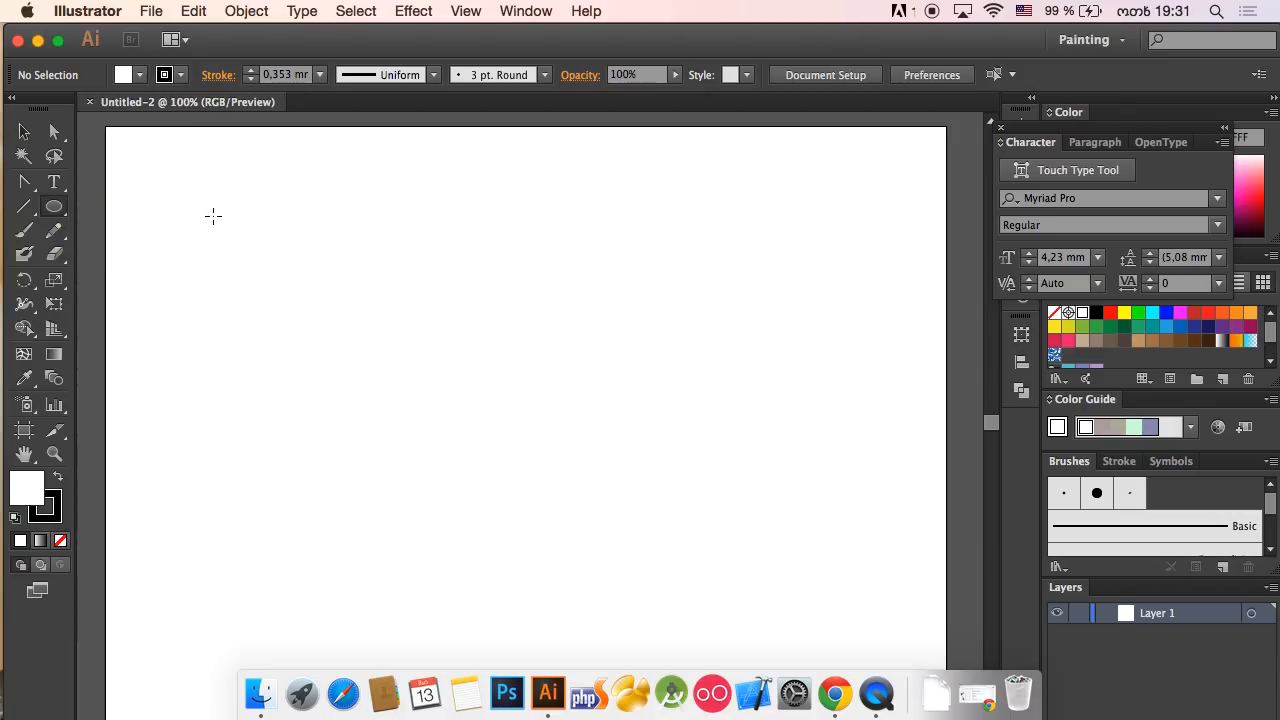
drag(213, 215, 442, 423)
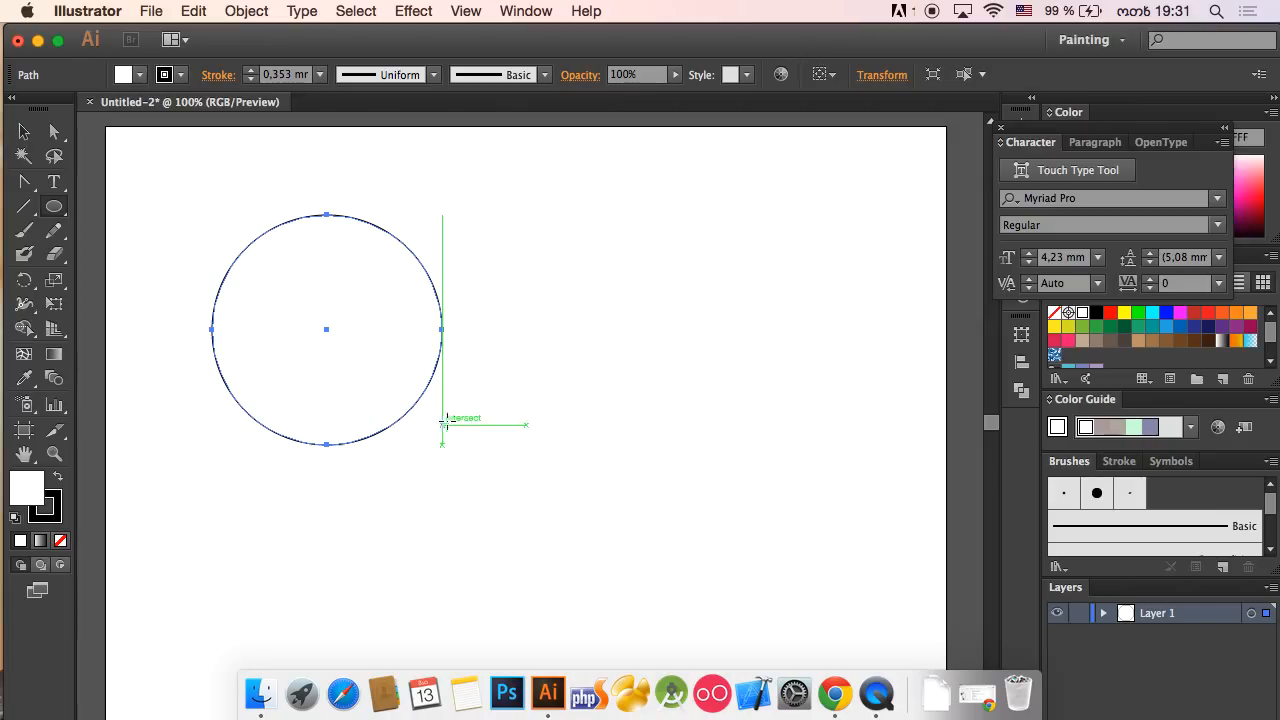
Give the circle a bright red fill and remove its stroke.
key(v)
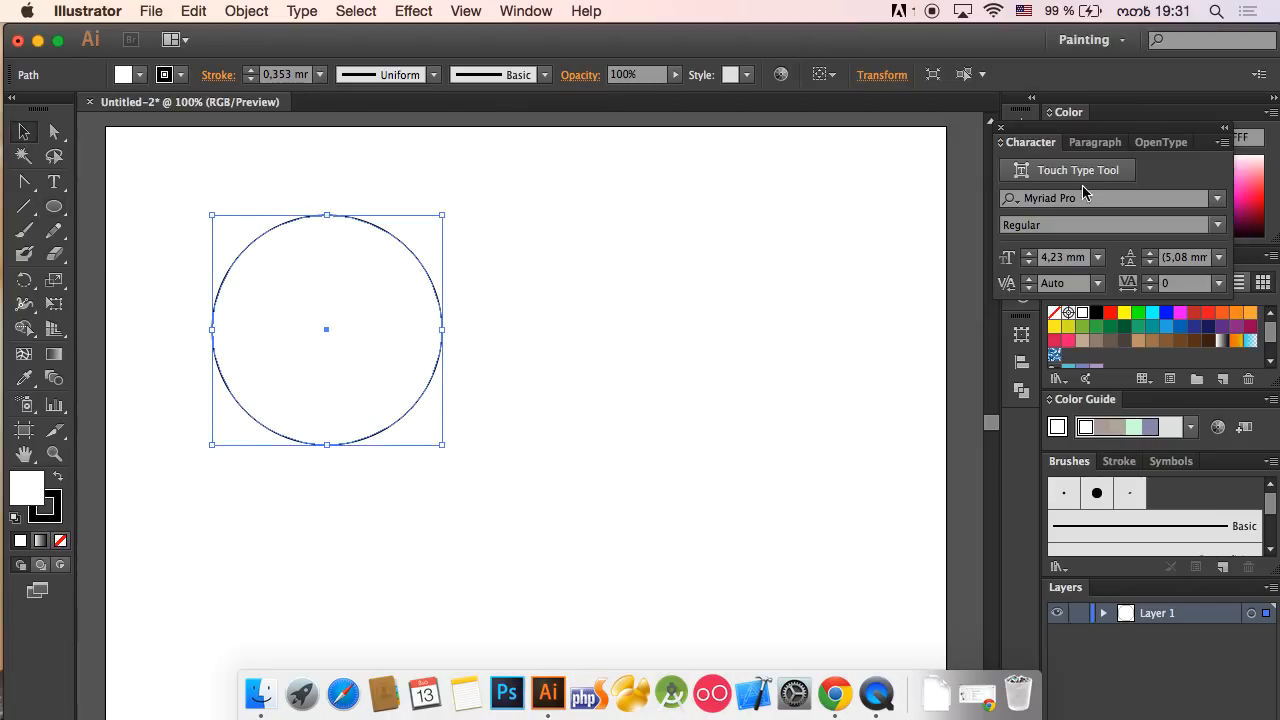
click(1258, 180)
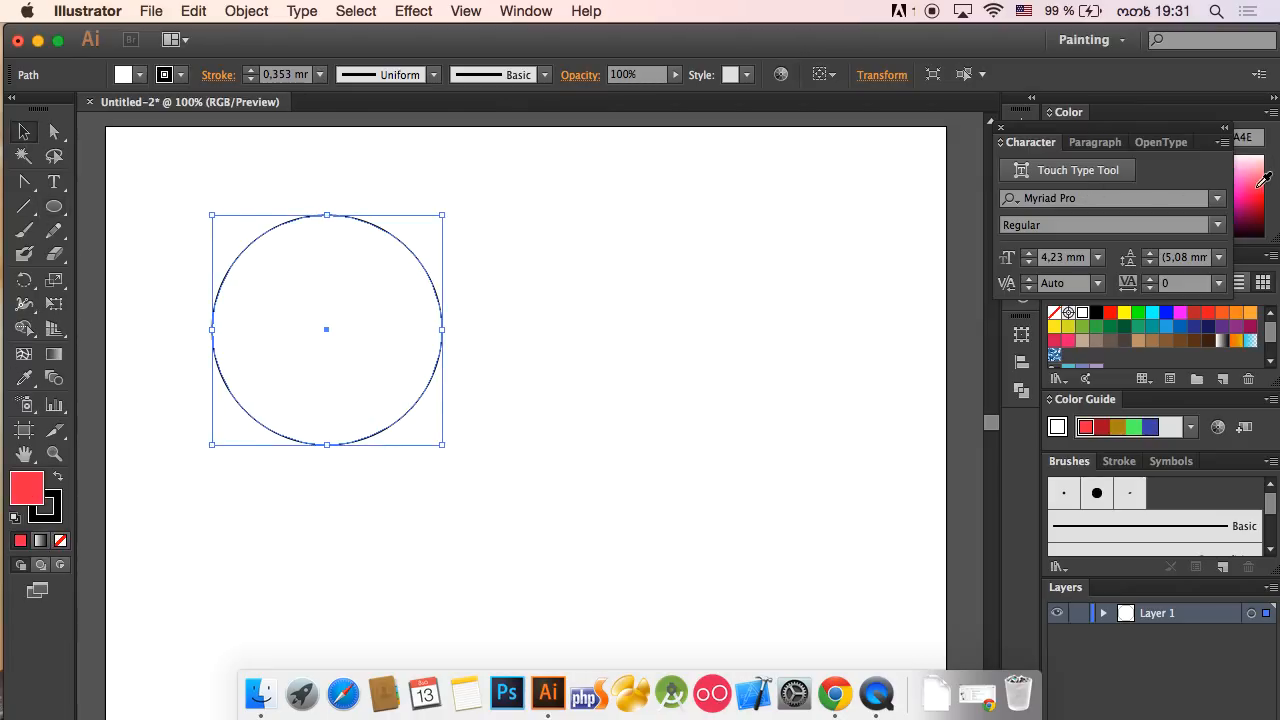
click(55, 512)
click(60, 540)
click(37, 487)
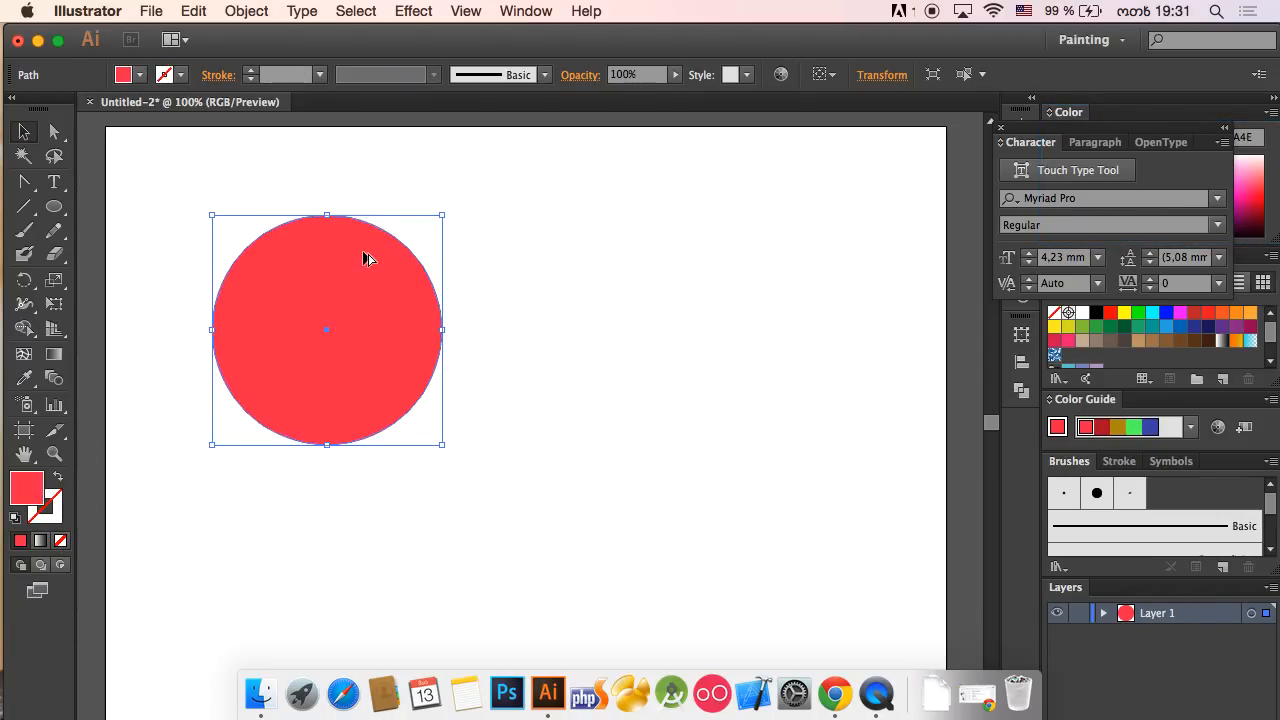
Duplicate the red circle and place the copy slightly to its right so the two mostly overlap.
drag(363, 258, 473, 242)
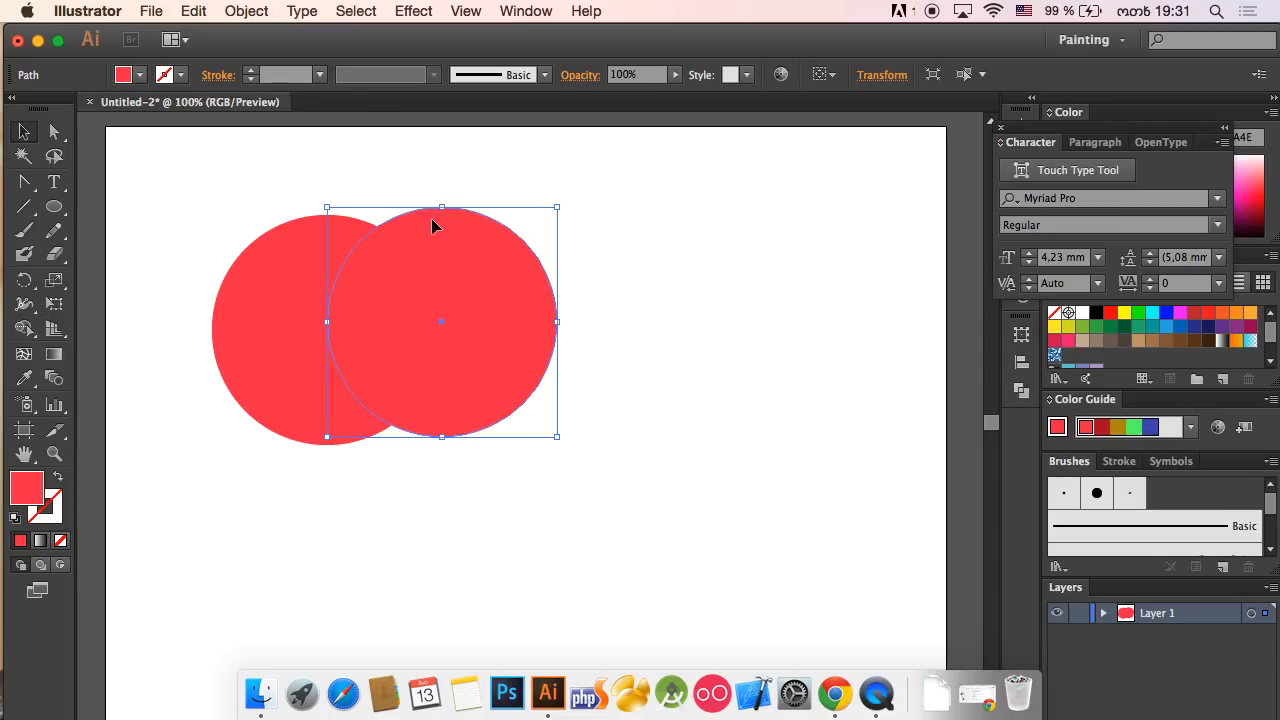
drag(432, 222, 381, 220)
click(414, 175)
Select both circles and merge their overlap into the right circle with the Shape Builder Tool.
drag(278, 182, 432, 292)
click(534, 14)
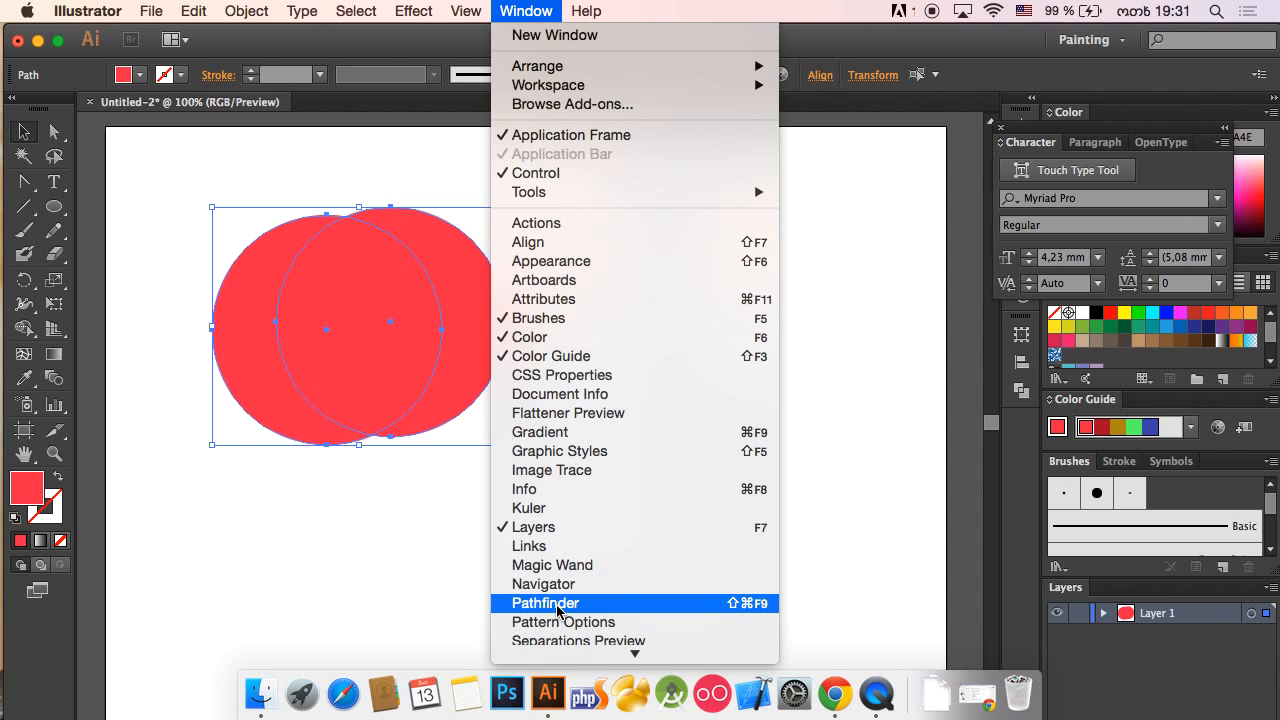
click(842, 288)
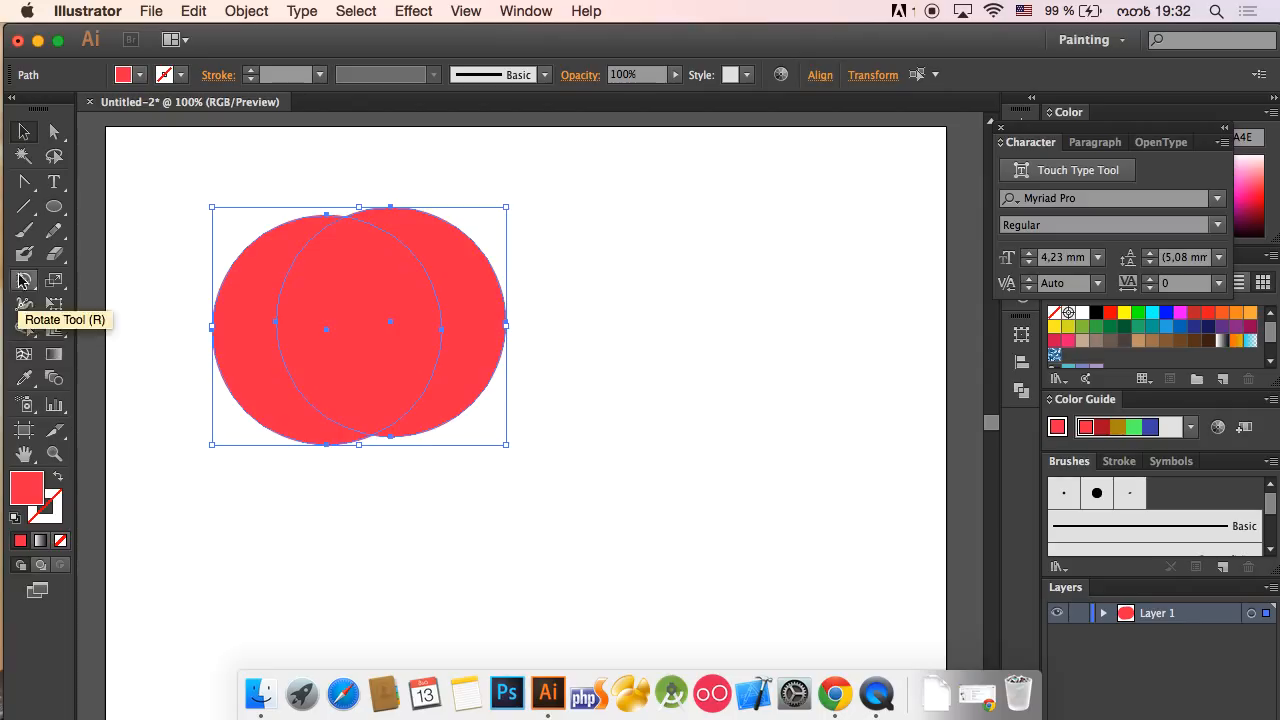
click(24, 328)
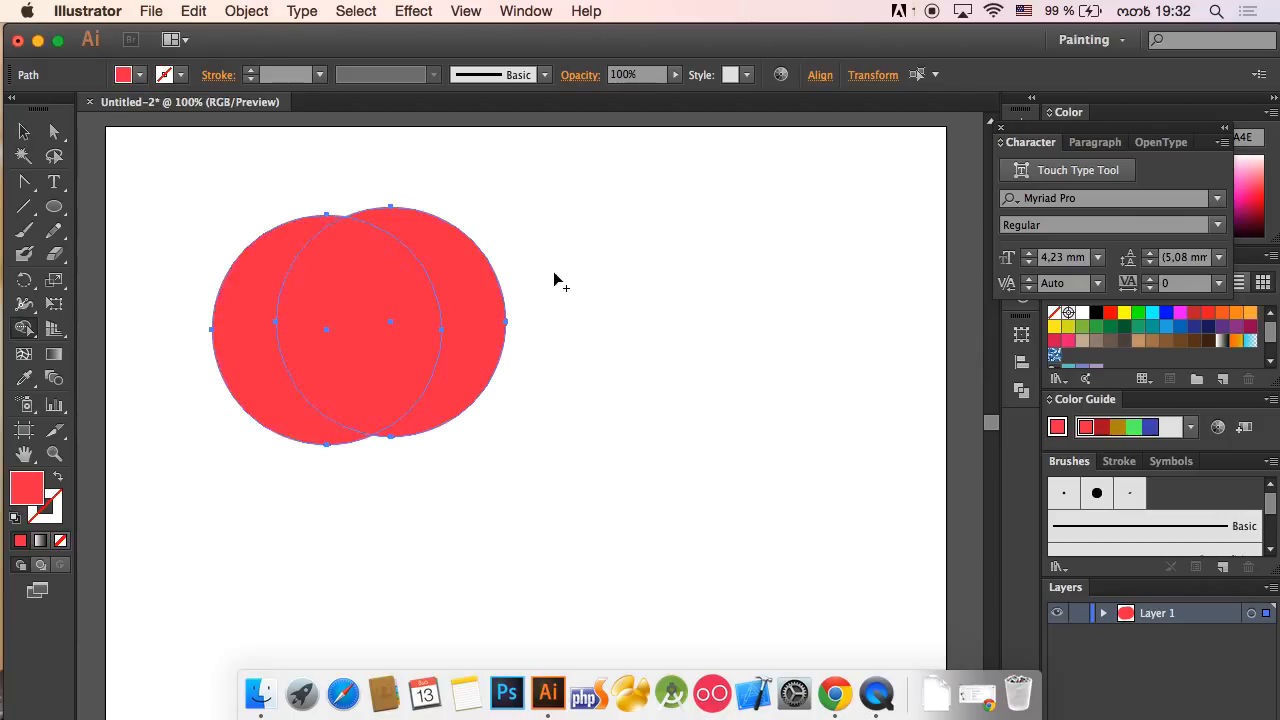
drag(555, 273, 387, 290)
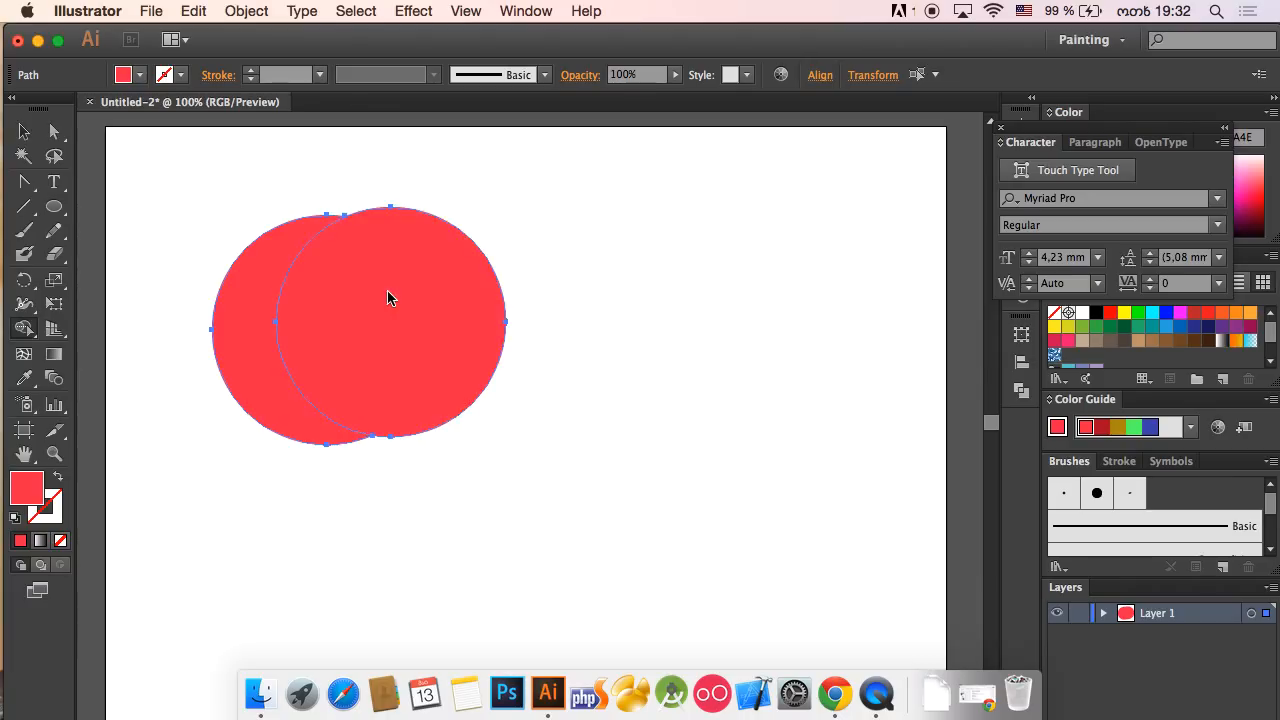
Move the crescent away from the merged circle and delete the circle, leaving only the crescent.
click(20, 134)
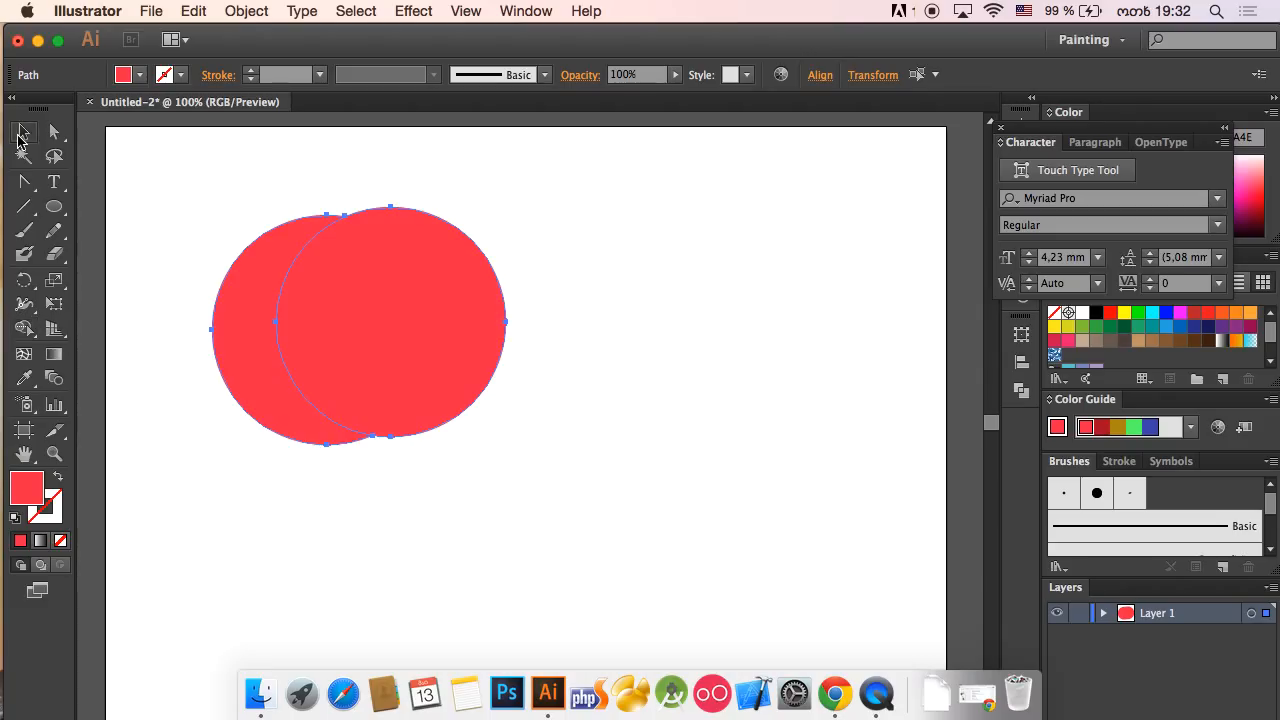
click(171, 285)
drag(243, 294, 151, 292)
drag(326, 277, 595, 270)
key(Delete)
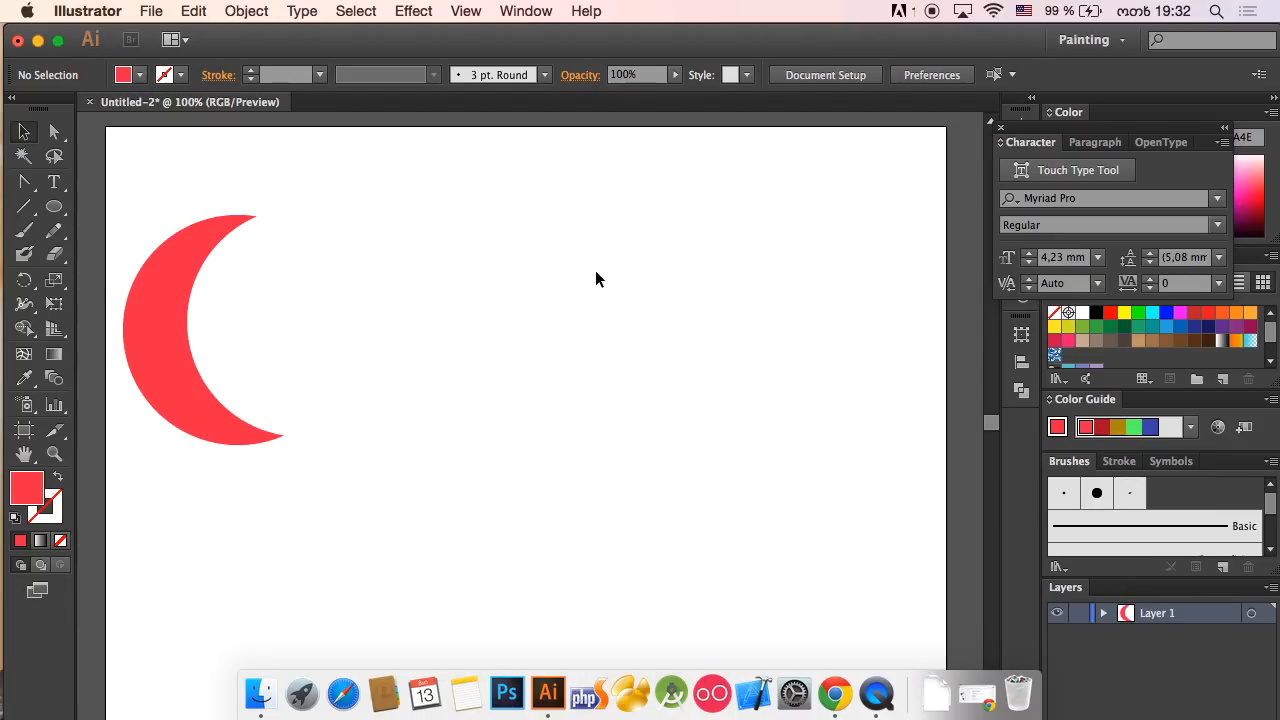
Reposition the crescent in the upper-left part of the artboard and deselect it.
drag(184, 296, 451, 305)
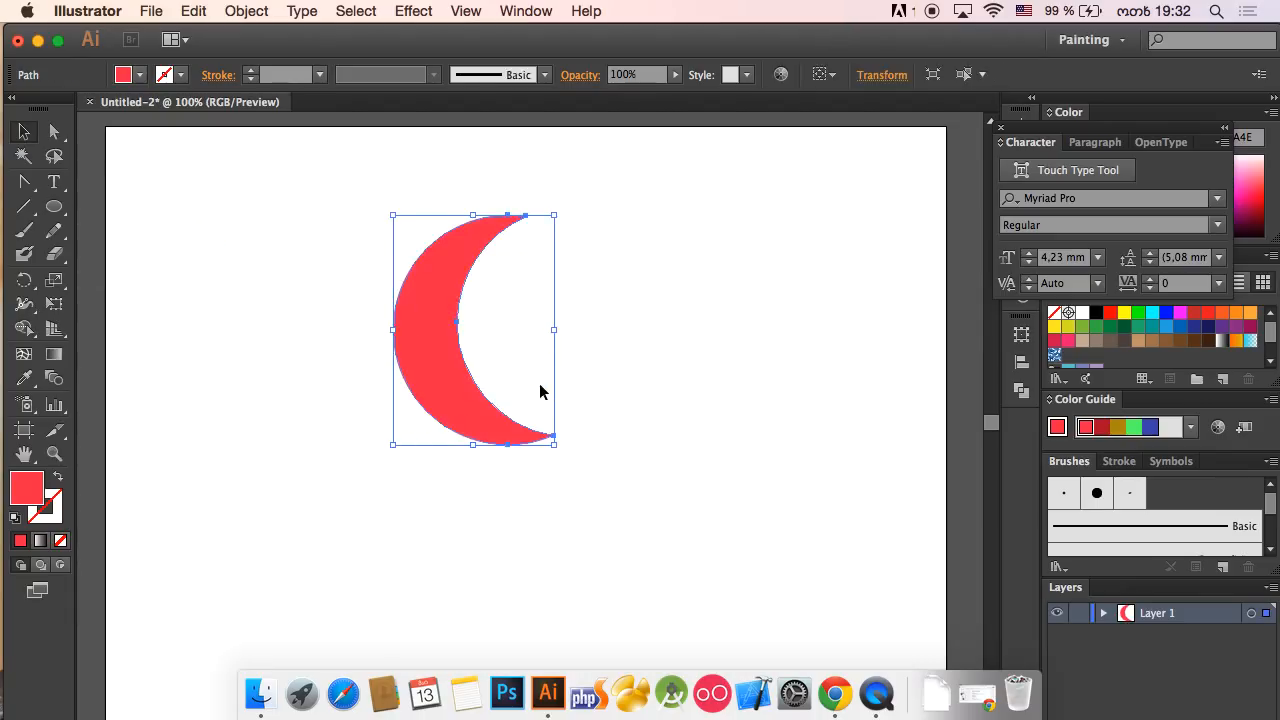
drag(470, 421, 311, 473)
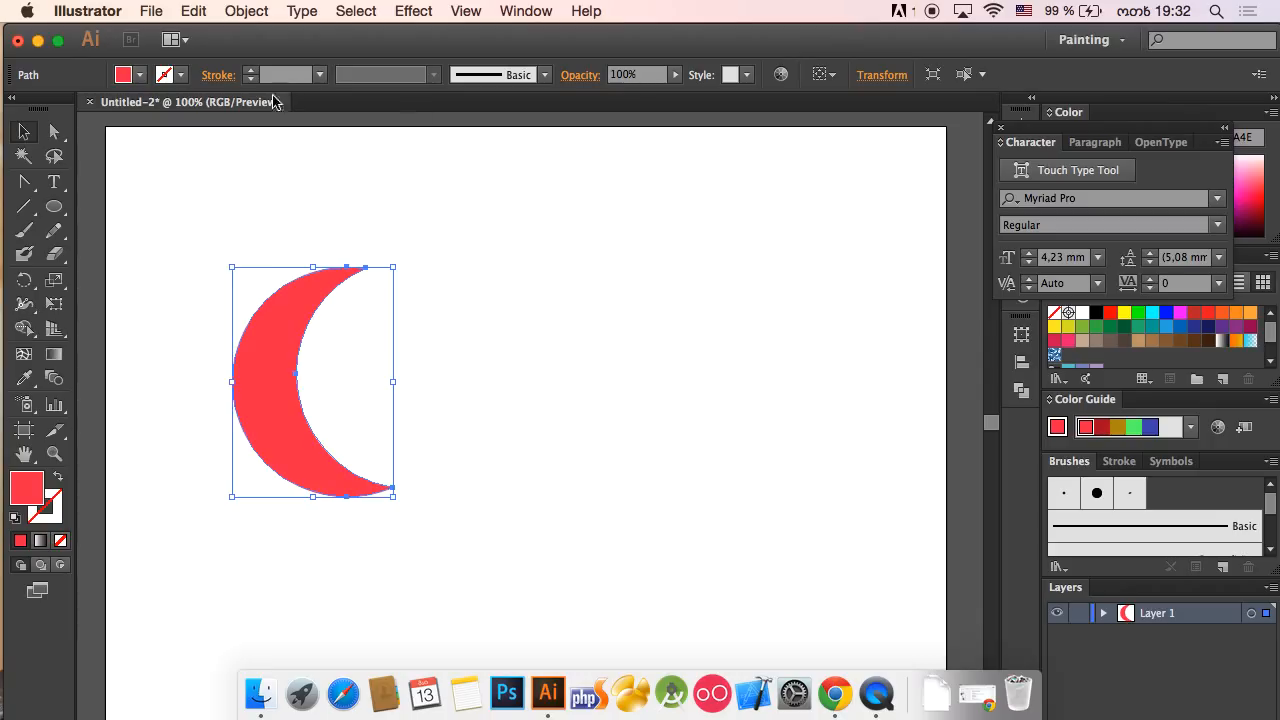
click(347, 230)
drag(318, 289, 318, 234)
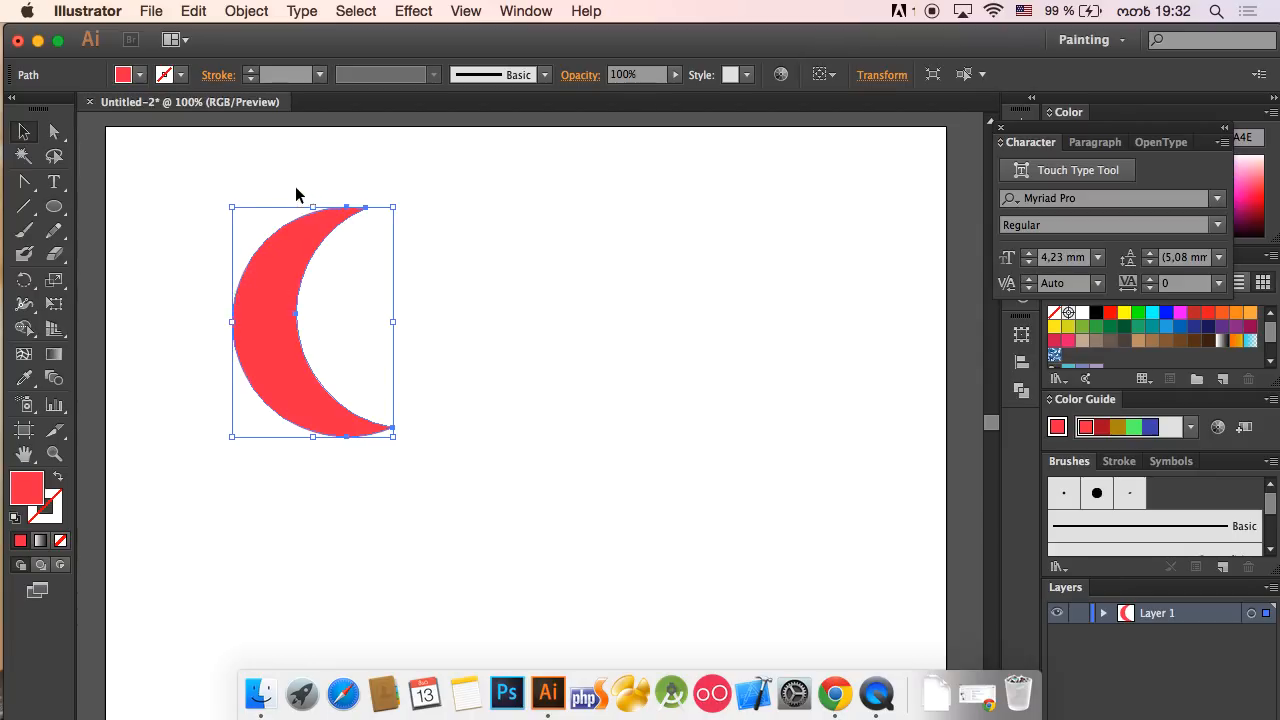
click(351, 183)
Draw two red circles beside the crescent and move the larger one so it overlaps the other.
click(54, 206)
drag(416, 213, 617, 421)
drag(617, 421, 617, 421)
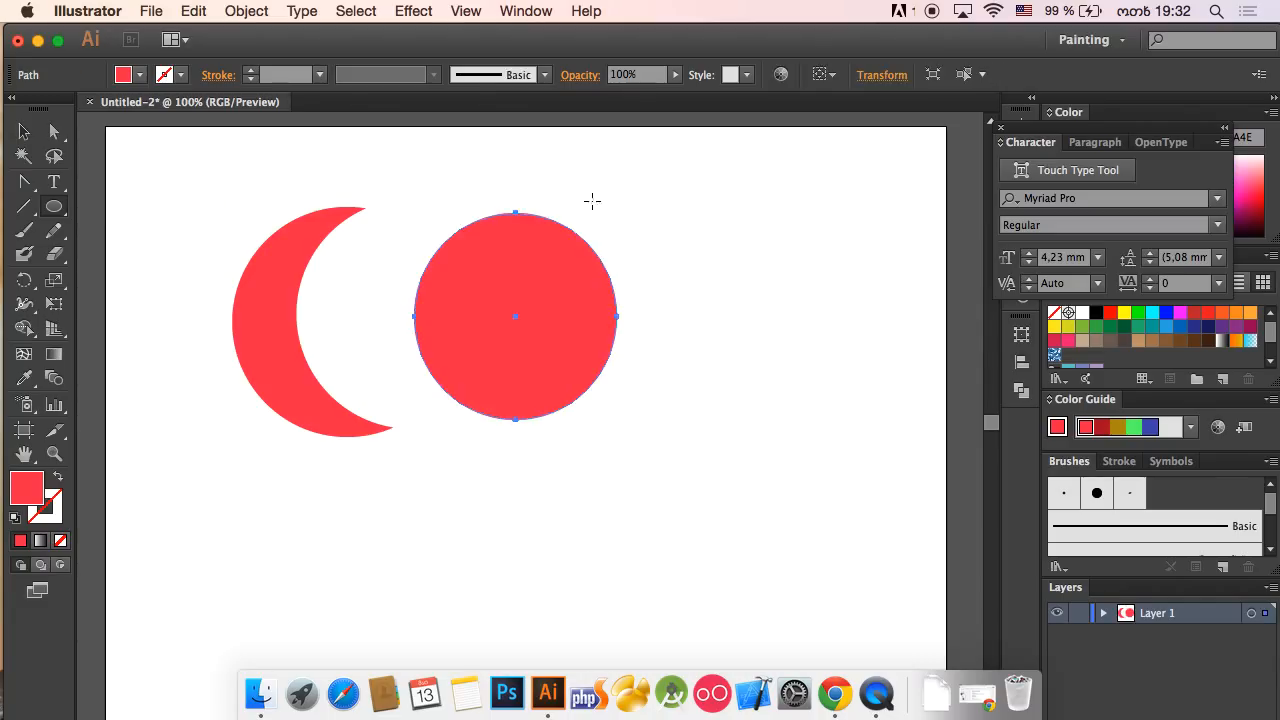
drag(582, 190, 808, 416)
click(24, 131)
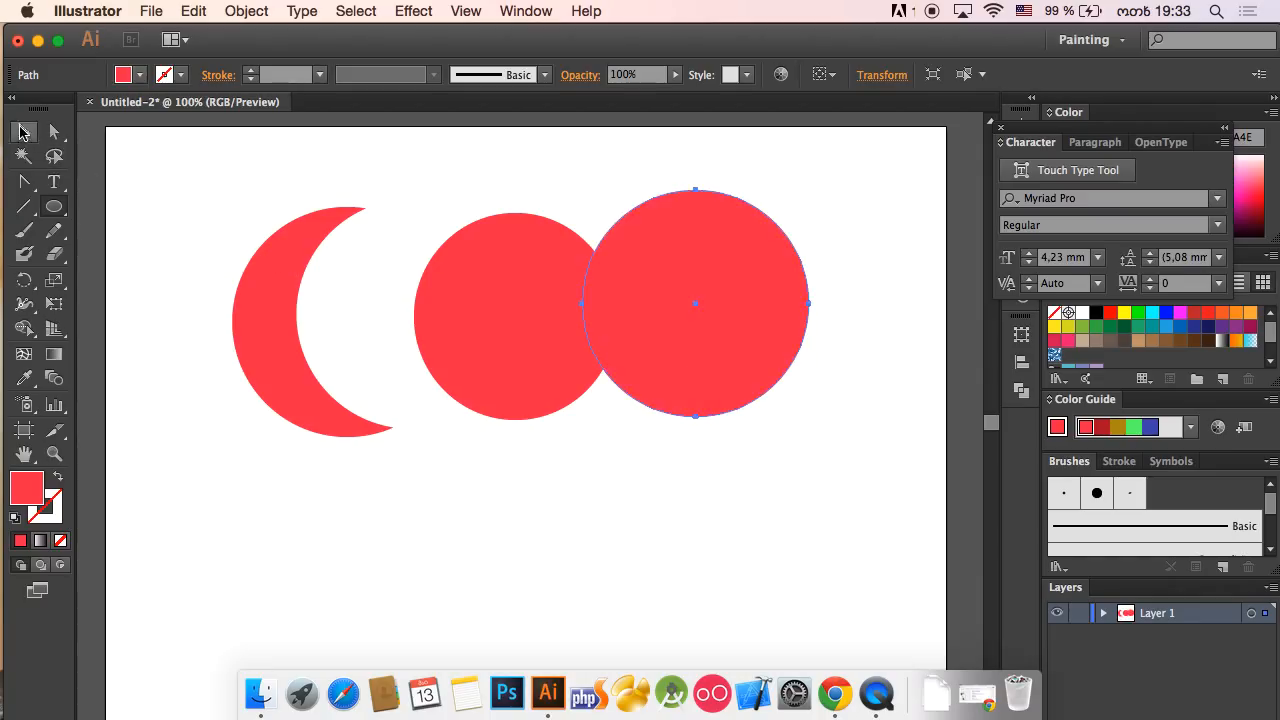
drag(665, 285, 598, 290)
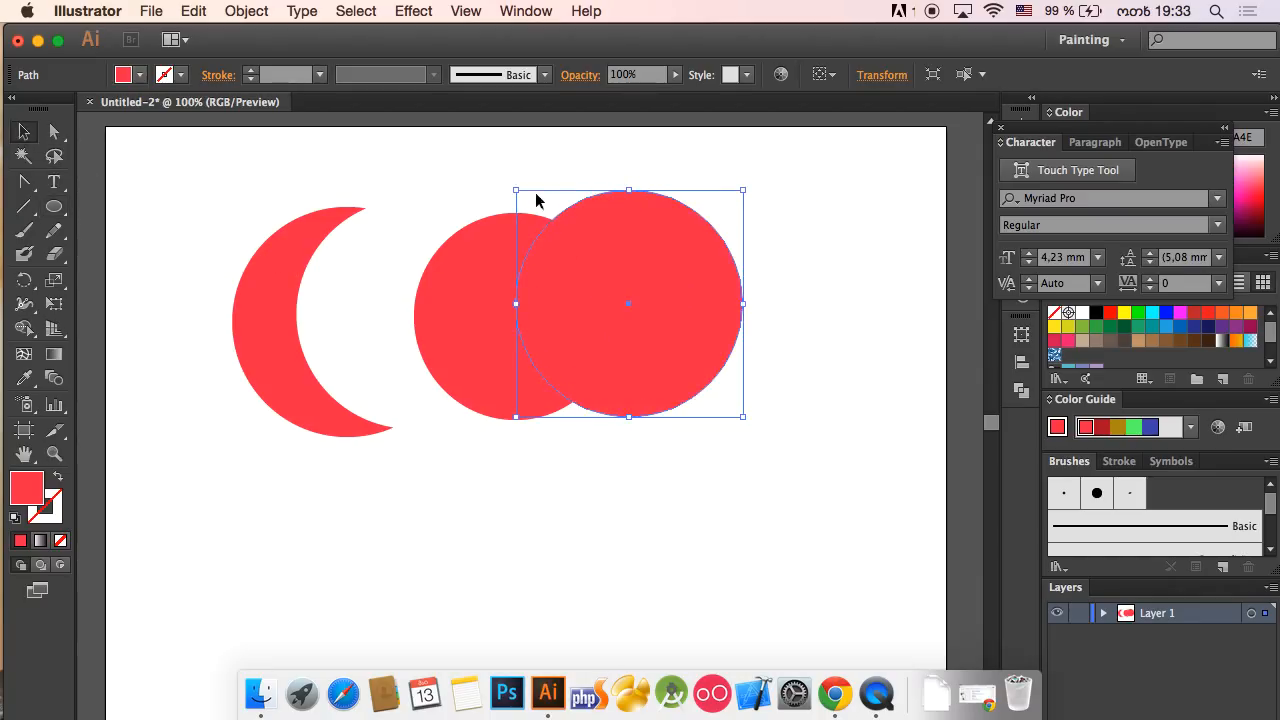
click(535, 165)
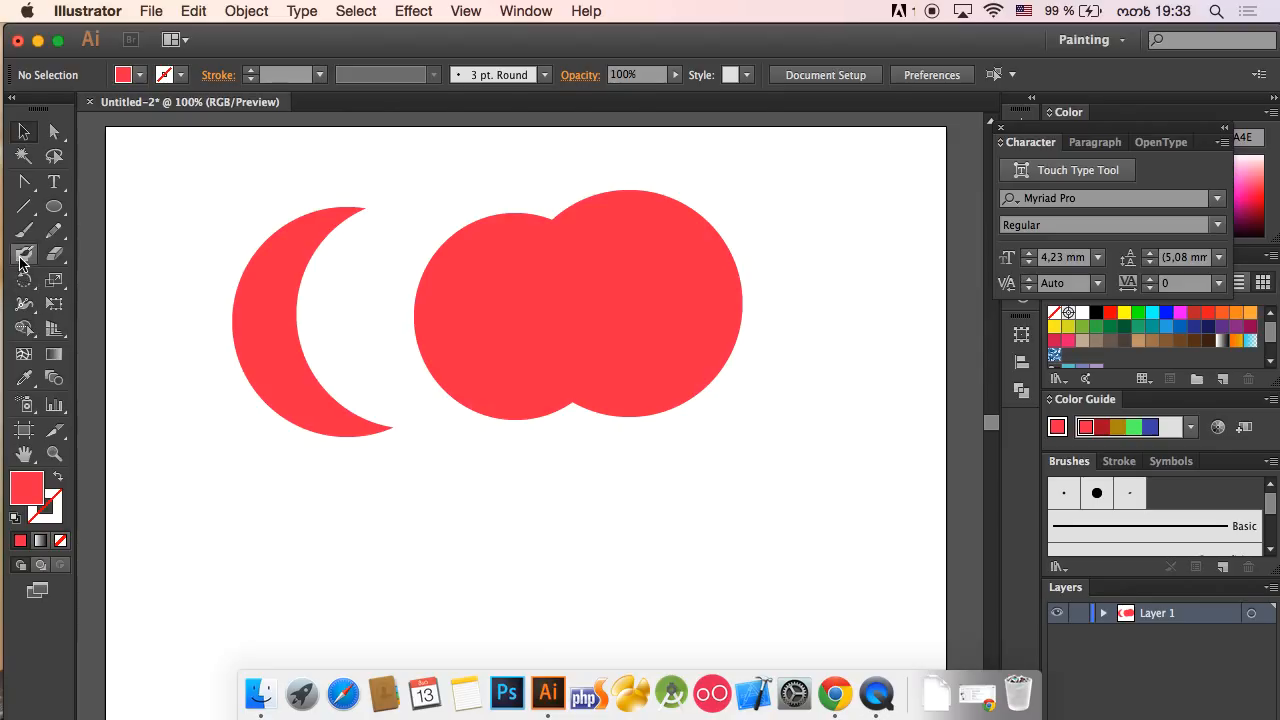
Select the two overlapping circles and join their shared area to the larger circle with the Shape Builder Tool.
click(24, 327)
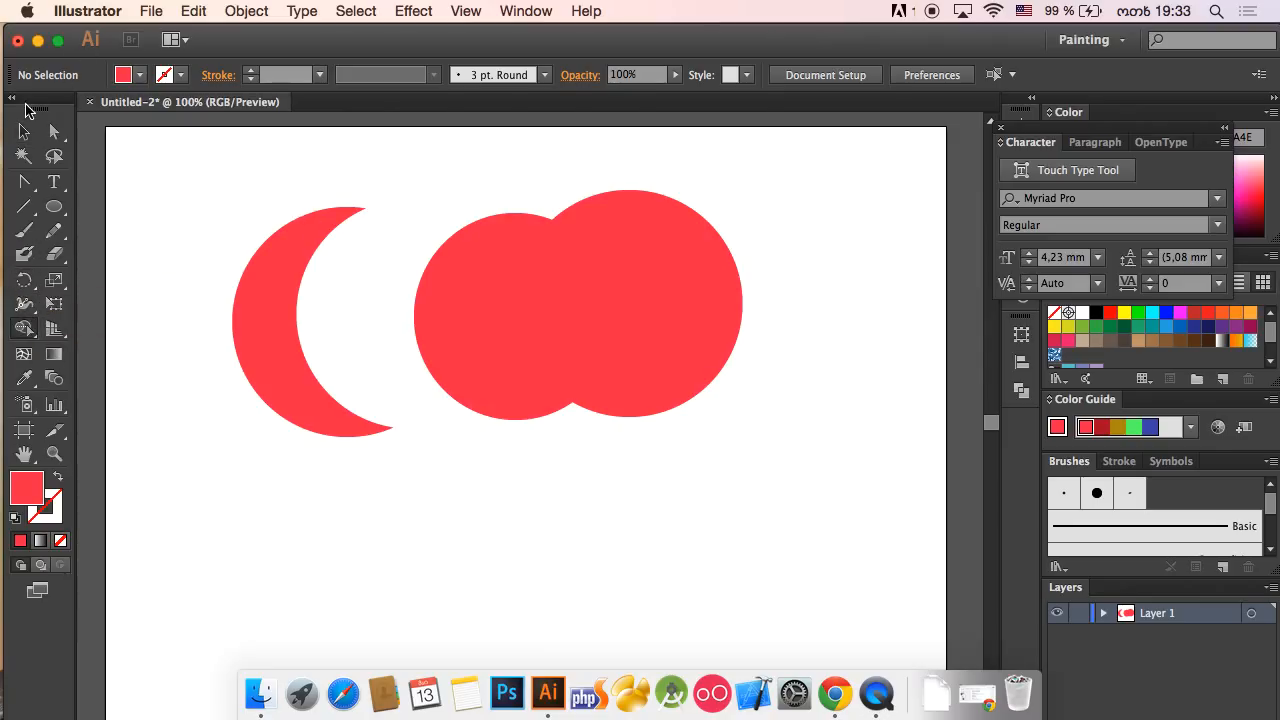
click(24, 131)
drag(526, 207, 677, 300)
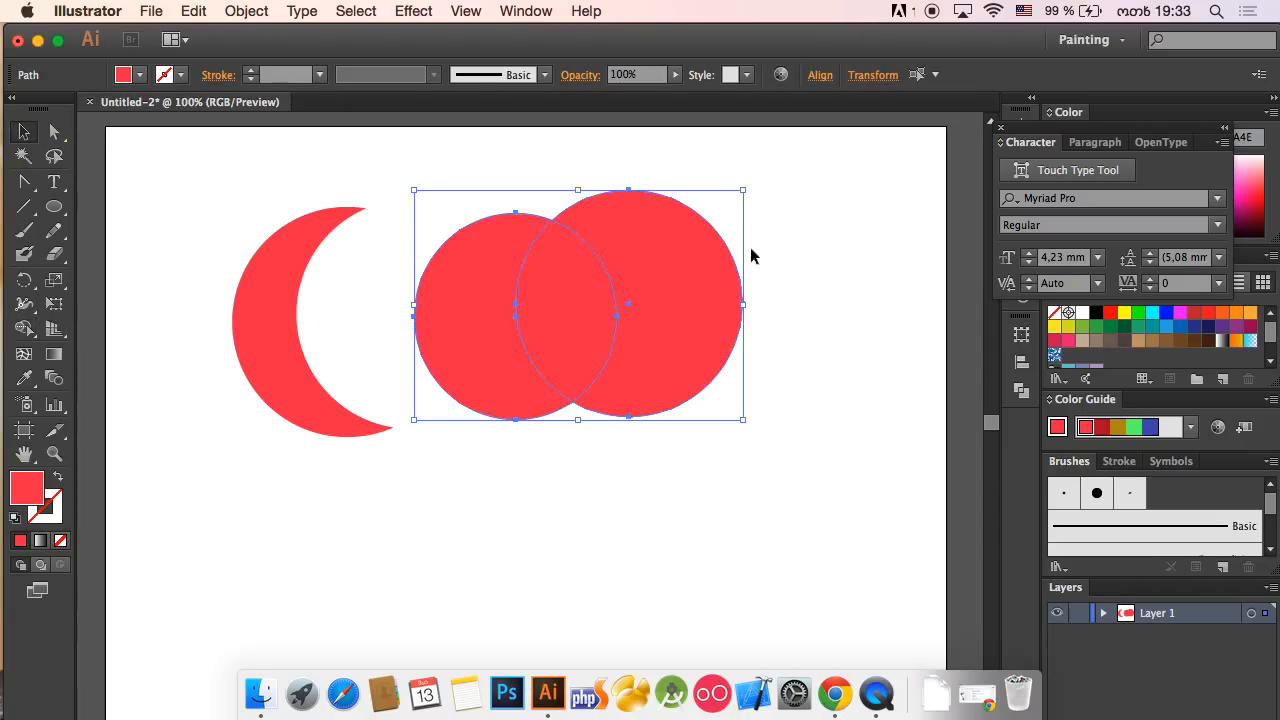
click(25, 332)
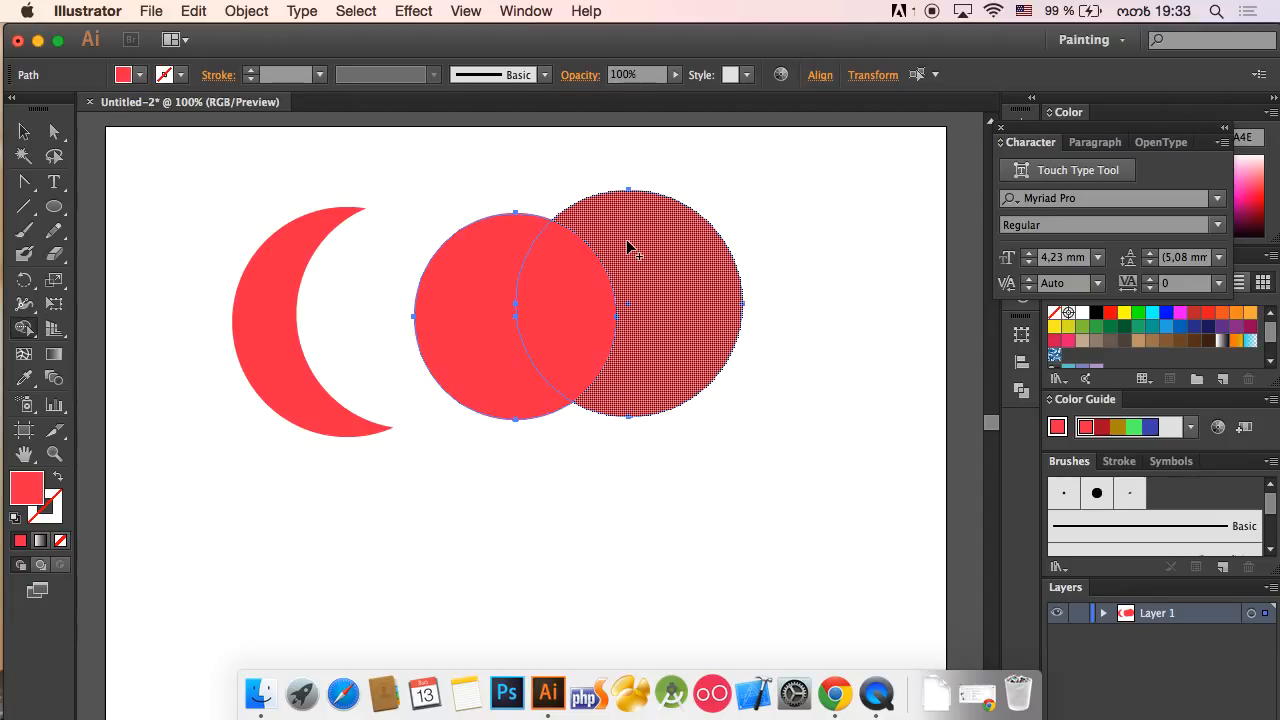
drag(798, 240, 567, 292)
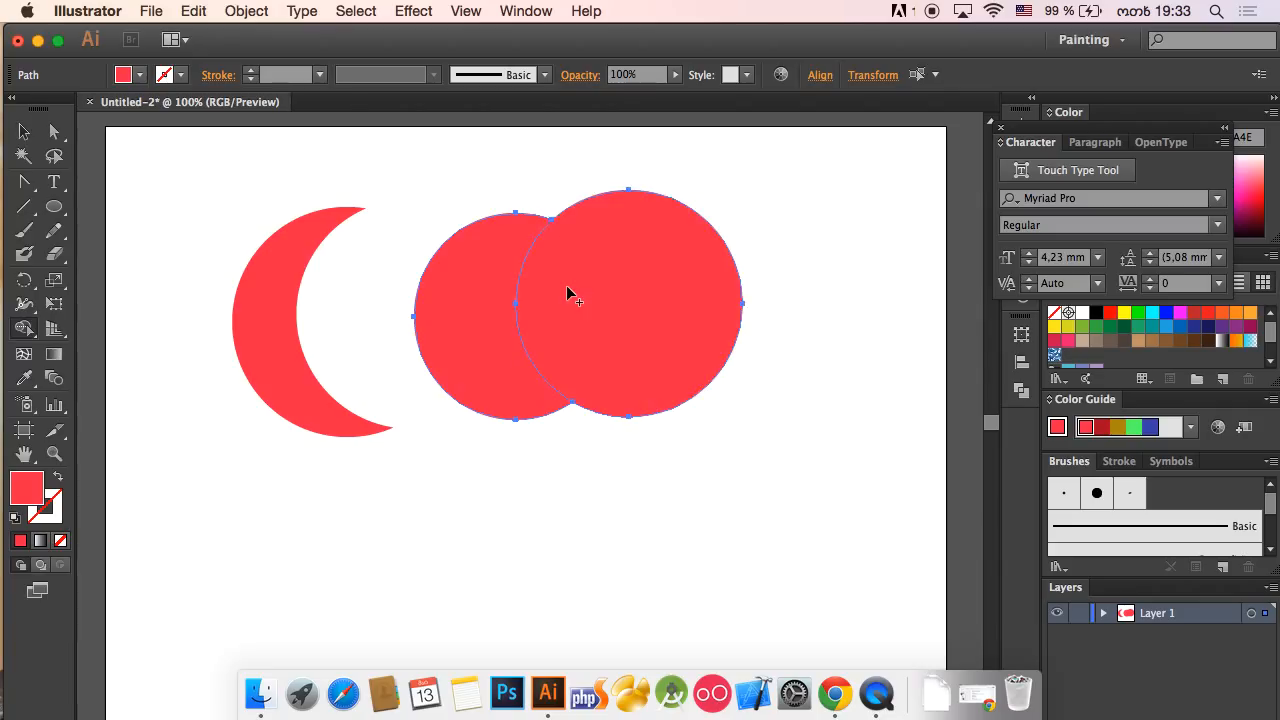
Delete the crescent and both circle shapes to clear the artboard.
click(25, 131)
click(98, 133)
drag(156, 153, 755, 583)
key(Delete)
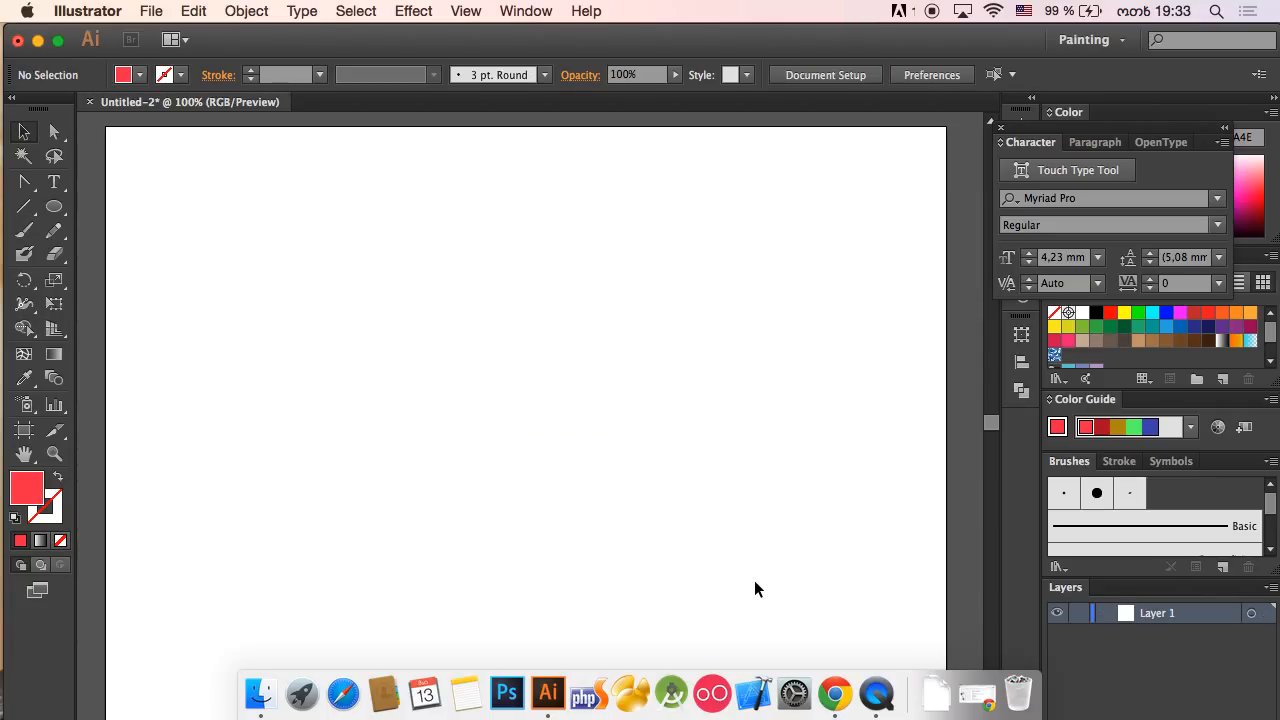
Draw one large red circle near the artboard's centre, deleting the extra circle drawn over it.
click(54, 206)
drag(252, 248, 609, 570)
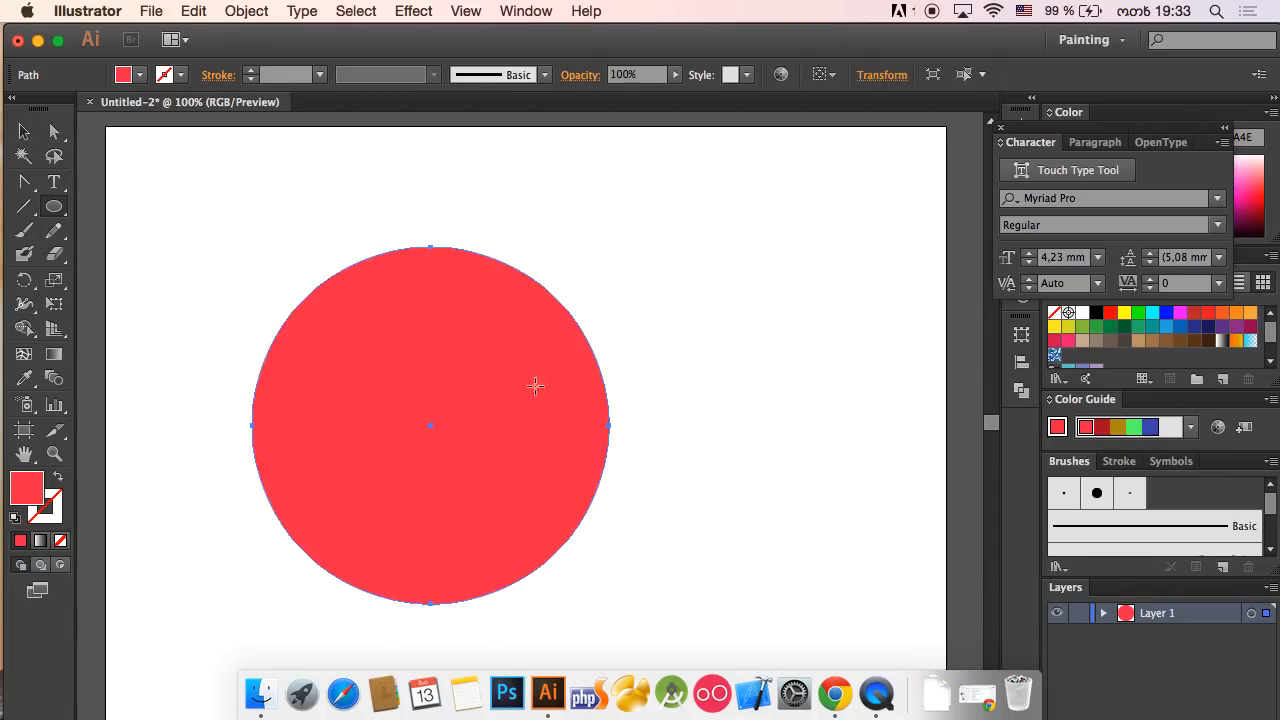
drag(478, 193, 827, 492)
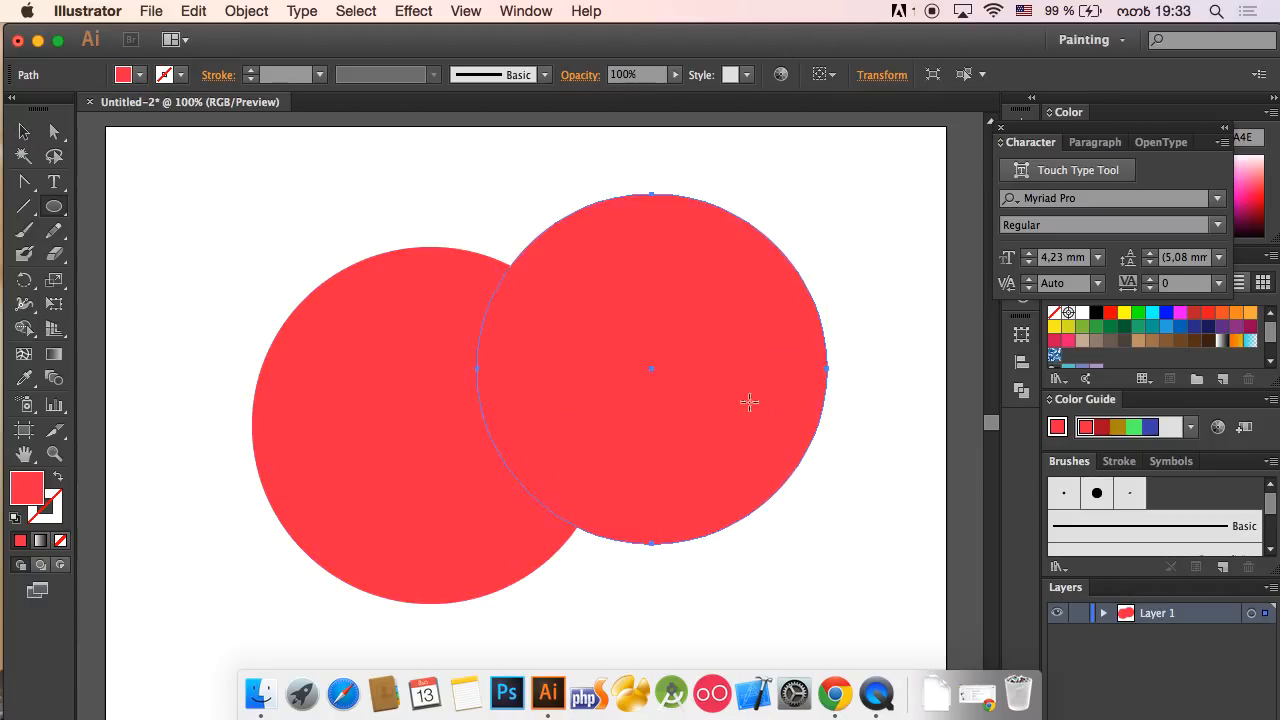
key(Delete)
Select the red circle and erase part of its upper-right edge with the Eraser Tool.
click(24, 131)
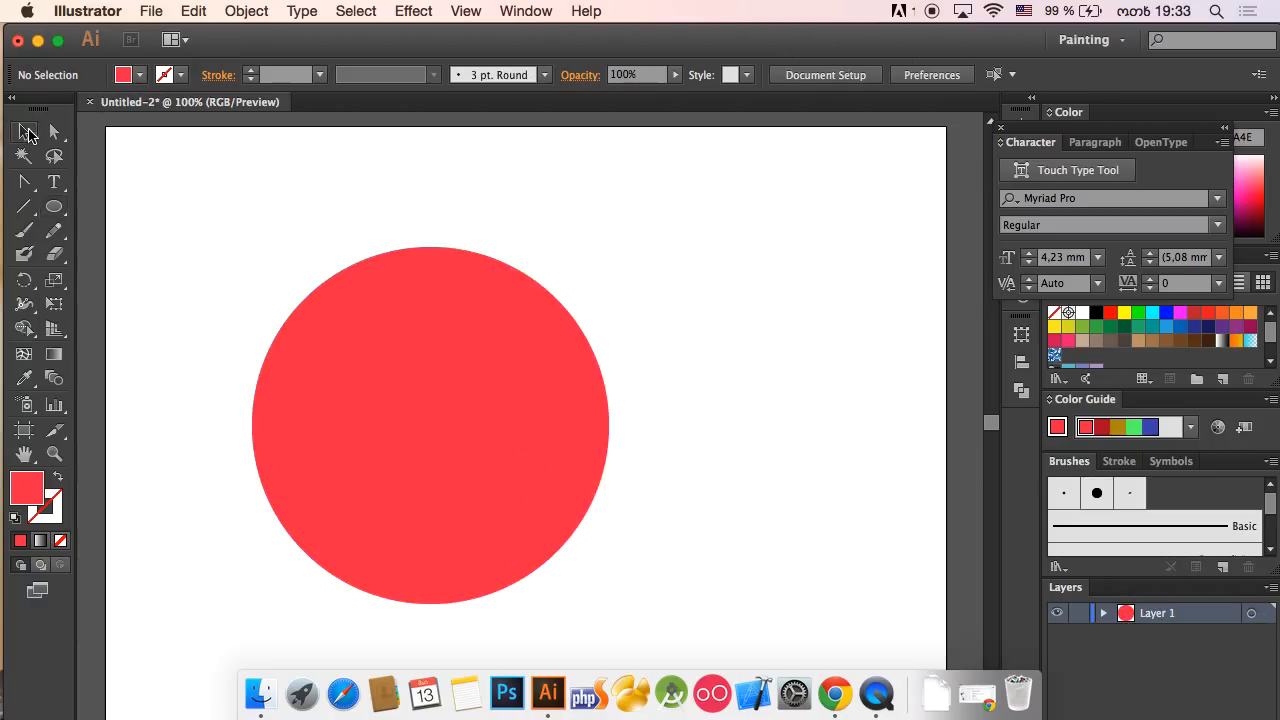
click(45, 256)
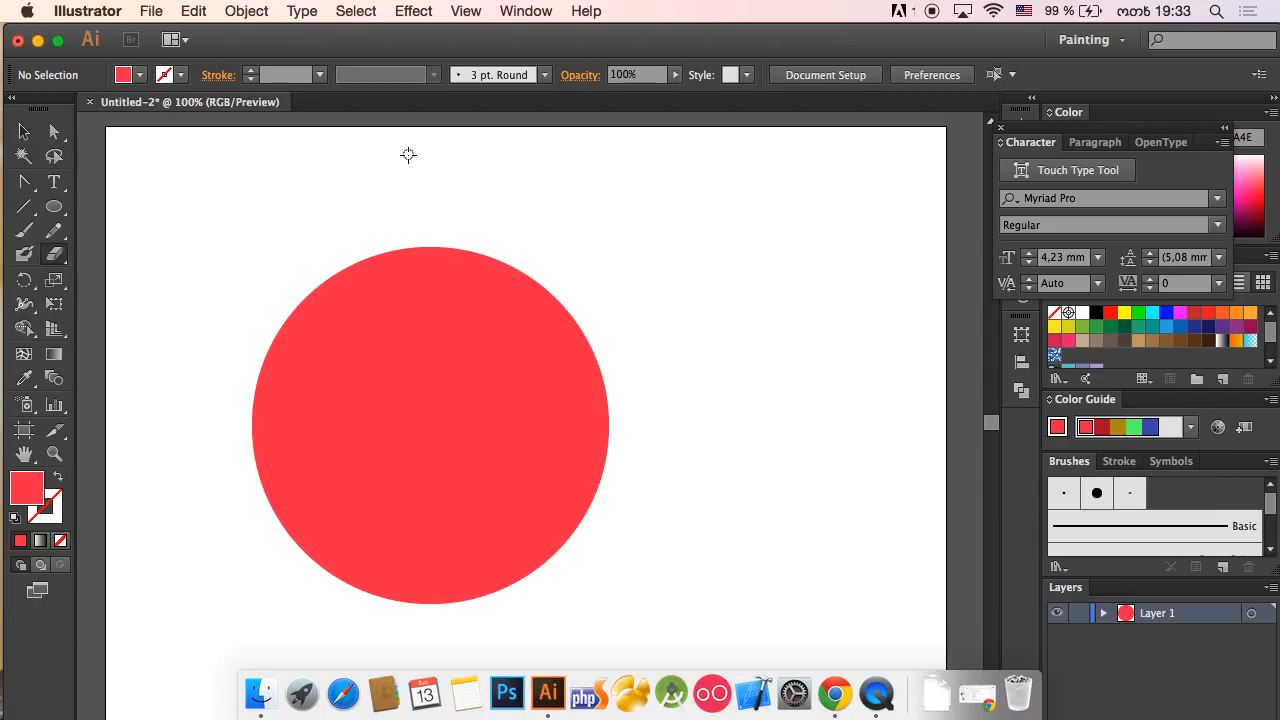
click(22, 132)
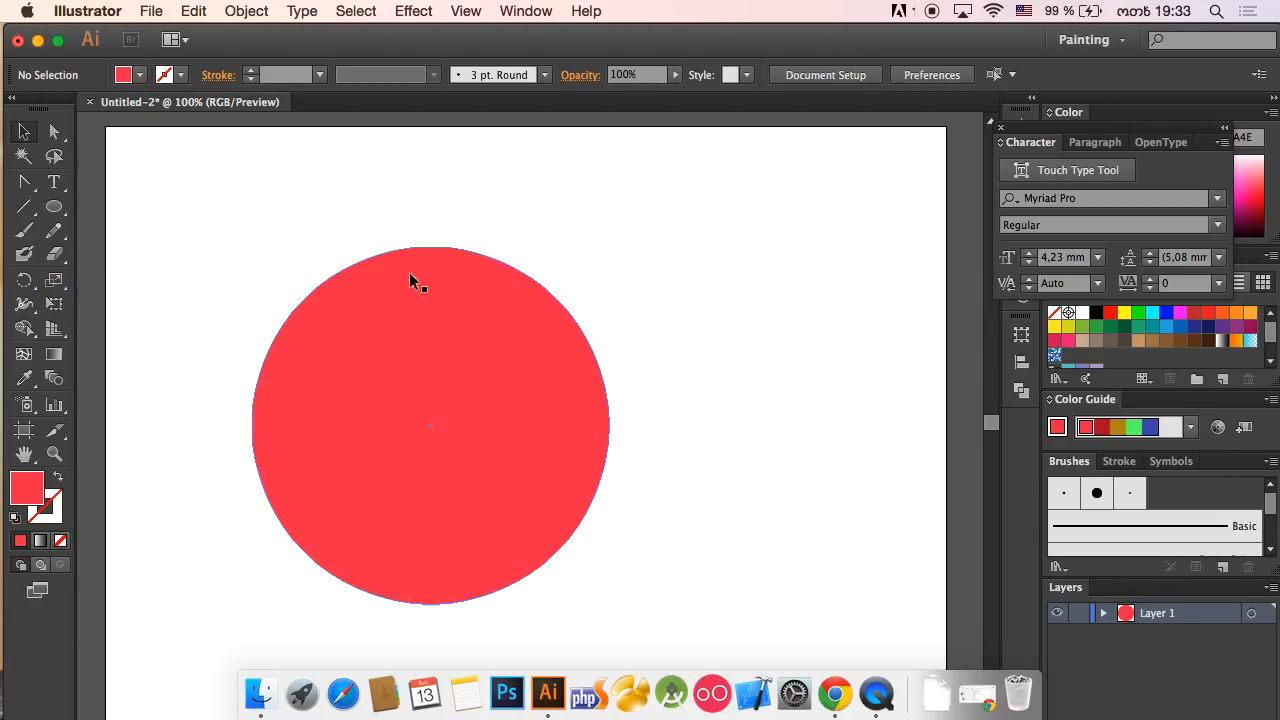
click(410, 284)
click(45, 260)
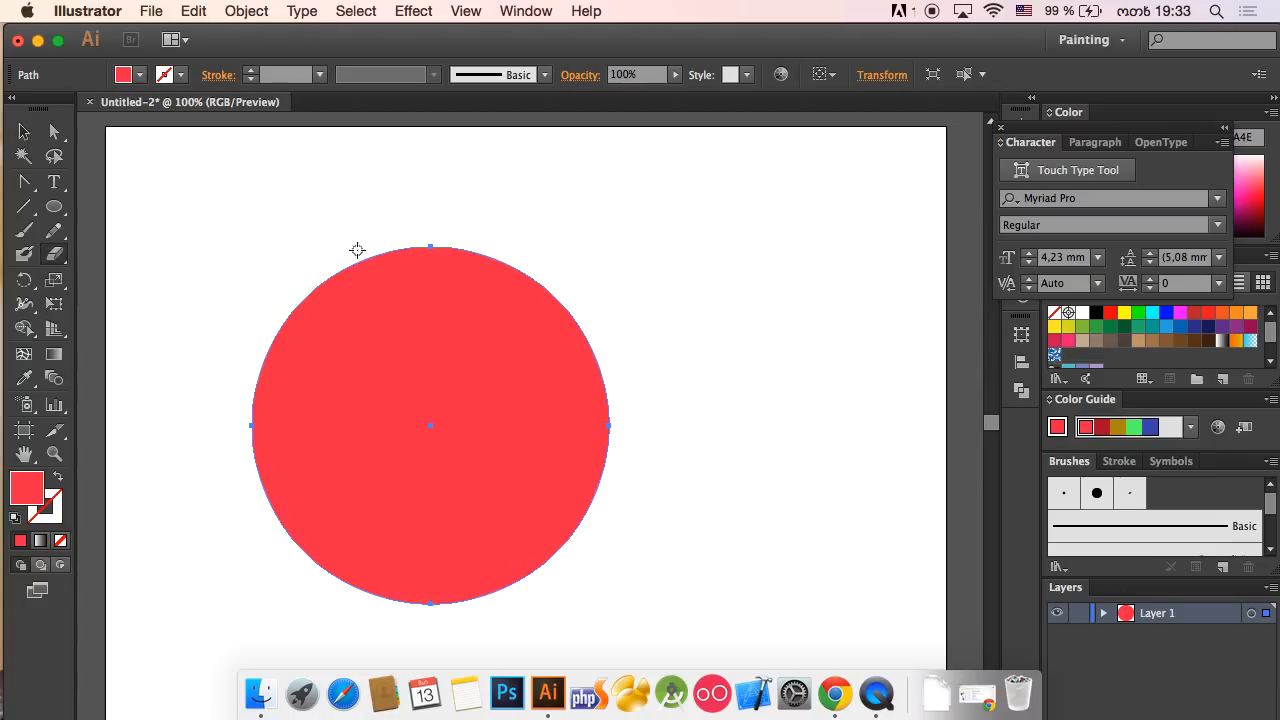
mouse_move(530, 262)
mouse_down()
mouse_move(594, 325)
mouse_move(557, 293)
mouse_move(560, 321)
mouse_move(576, 317)
mouse_move(594, 360)
mouse_up()
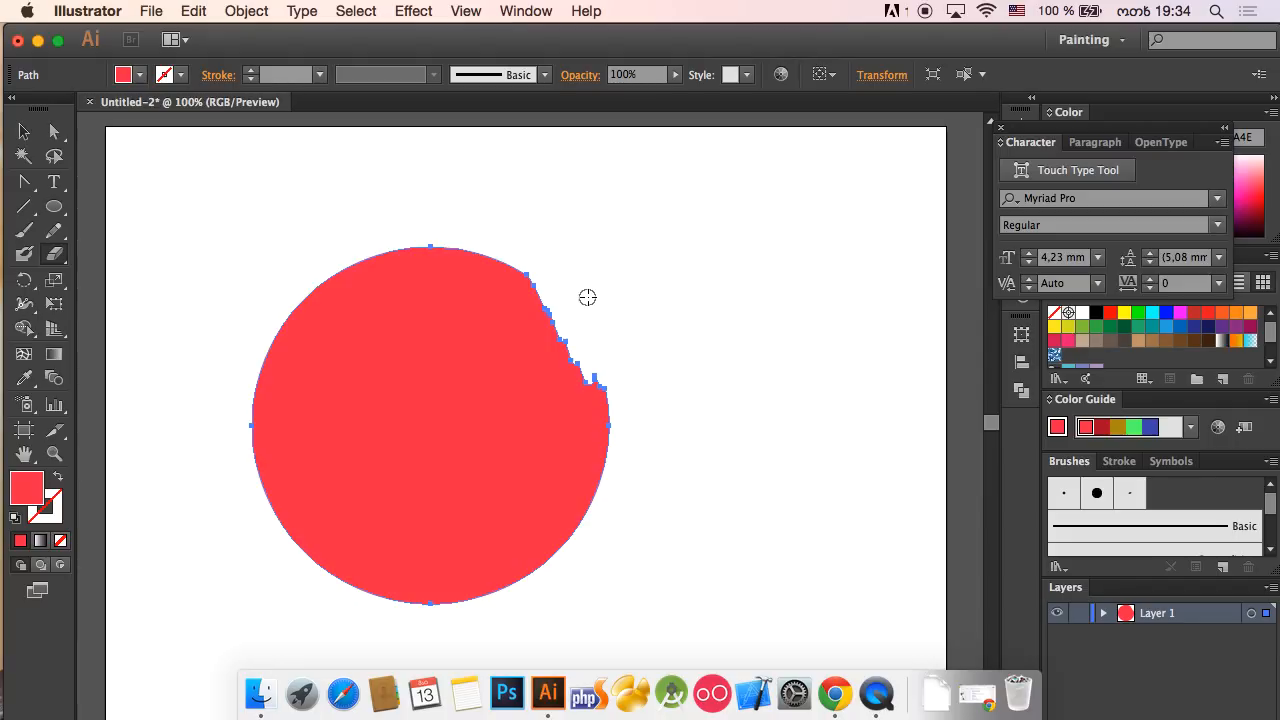
Enlarge and shrink the Eraser tip several times and erase another strip through the upper-right part of the circle.
key(bracketright)
key(bracketright)
key(bracketright)
key(bracketright)
key(bracketright)
key(bracketright)
key(bracketright)
key(bracketright)
key(bracketright)
key(bracketleft)
key(bracketleft)
key(bracketleft)
key(bracketleft)
key(bracketright)
key(bracketright)
key(bracketright)
key(bracketright)
key(bracketright)
key(bracketright)
key(bracketright)
key(bracketright)
key(bracketright)
key(bracketright)
key(bracketright)
key(bracketright)
key(bracketright)
key(bracketright)
key(bracketright)
key(bracketright)
key(bracketright)
key(bracketright)
key(bracketleft)
key(bracketleft)
key(bracketleft)
key(bracketleft)
key(bracketleft)
key(bracketleft)
key(bracketleft)
key(bracketleft)
key(bracketleft)
key(bracketleft)
key(bracketleft)
key(bracketleft)
key(bracketleft)
key(bracketleft)
key(bracketleft)
key(bracketleft)
key(bracketleft)
mouse_move(476, 295)
mouse_down()
mouse_move(552, 288)
mouse_move(524, 253)
mouse_move(544, 318)
mouse_move(548, 293)
mouse_move(558, 434)
mouse_move(631, 257)
mouse_move(668, 361)
mouse_move(628, 516)
mouse_move(540, 531)
mouse_move(494, 479)
mouse_move(505, 395)
mouse_up()
Delete the circle and its leftover fragment to clear the artboard.
click(25, 135)
drag(264, 207, 466, 380)
key(Delete)
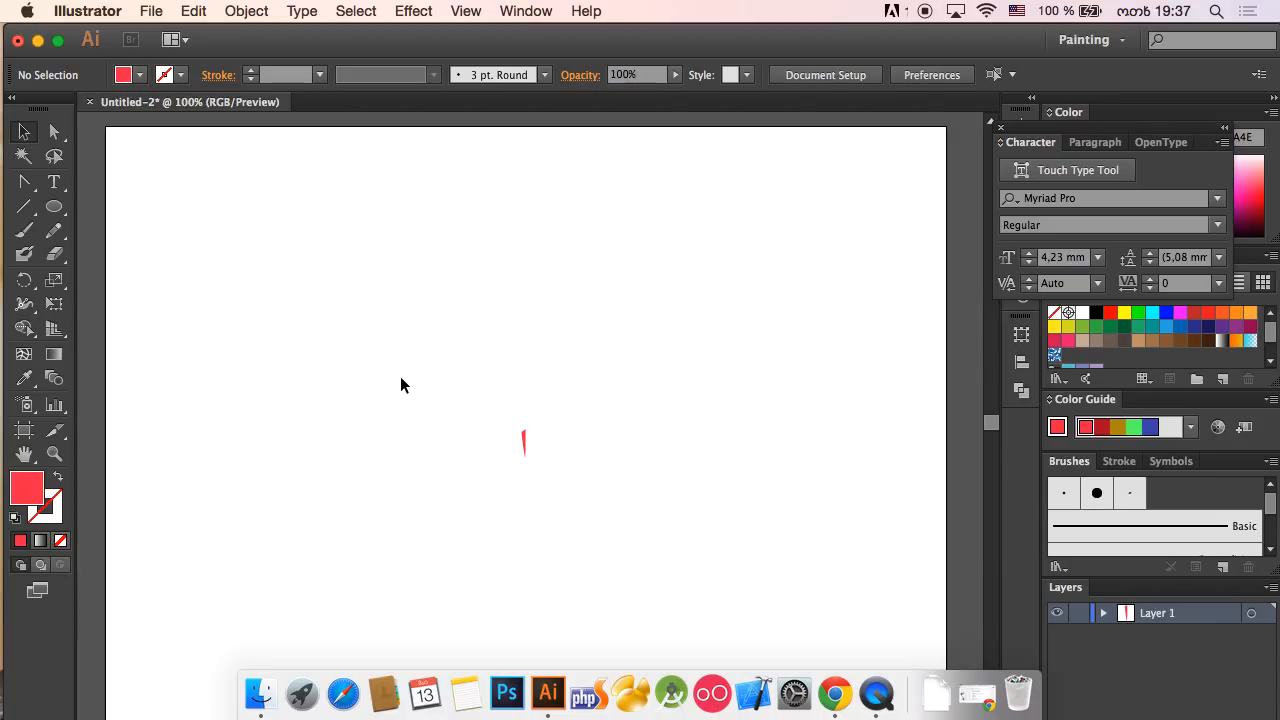
key(super+a)
key(Delete)
click(54, 207)
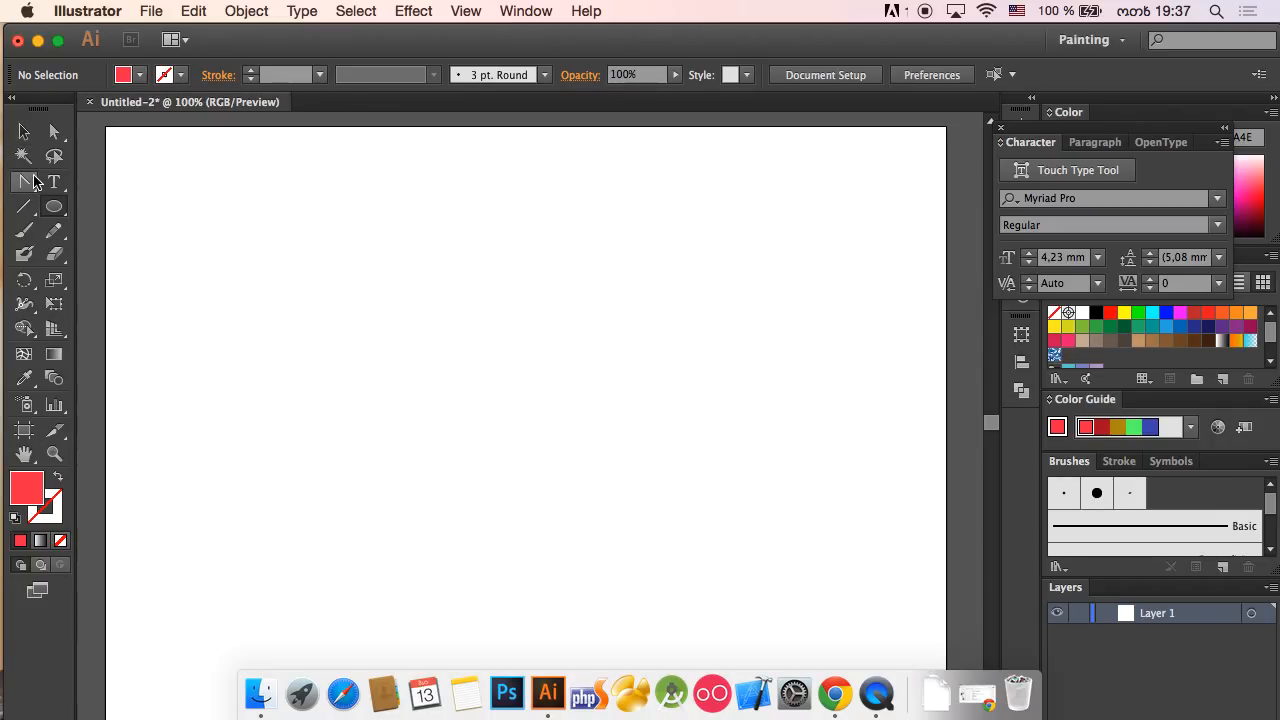
click(55, 210)
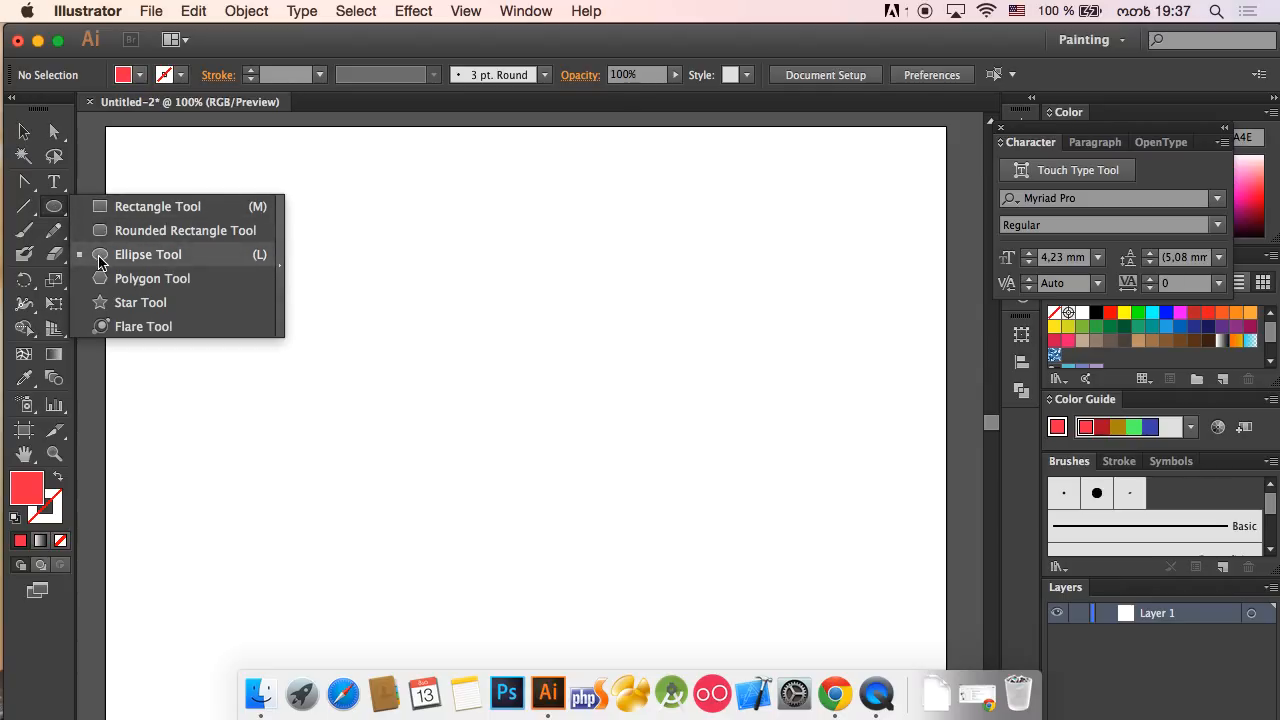
click(52, 216)
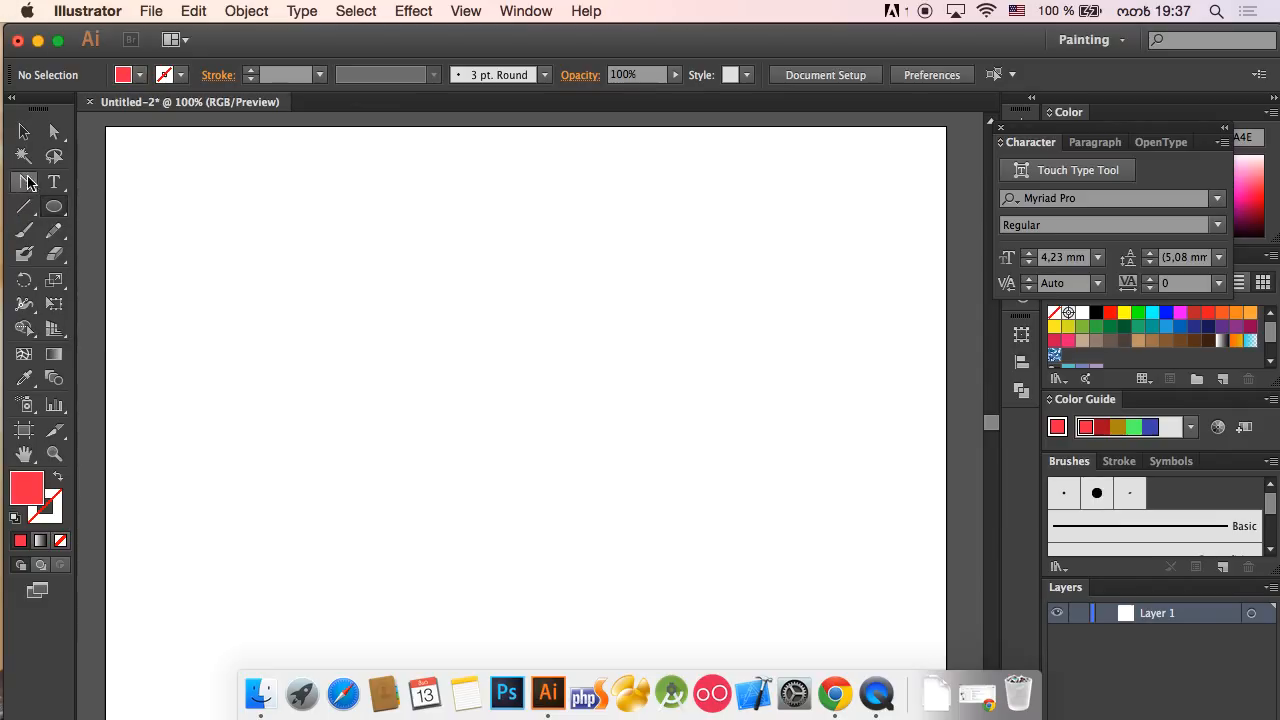
Draw a red six-petal flower outline with the Paintbrush Tool in the upper-left part of the artboard.
double_click(25, 231)
key(Escape)
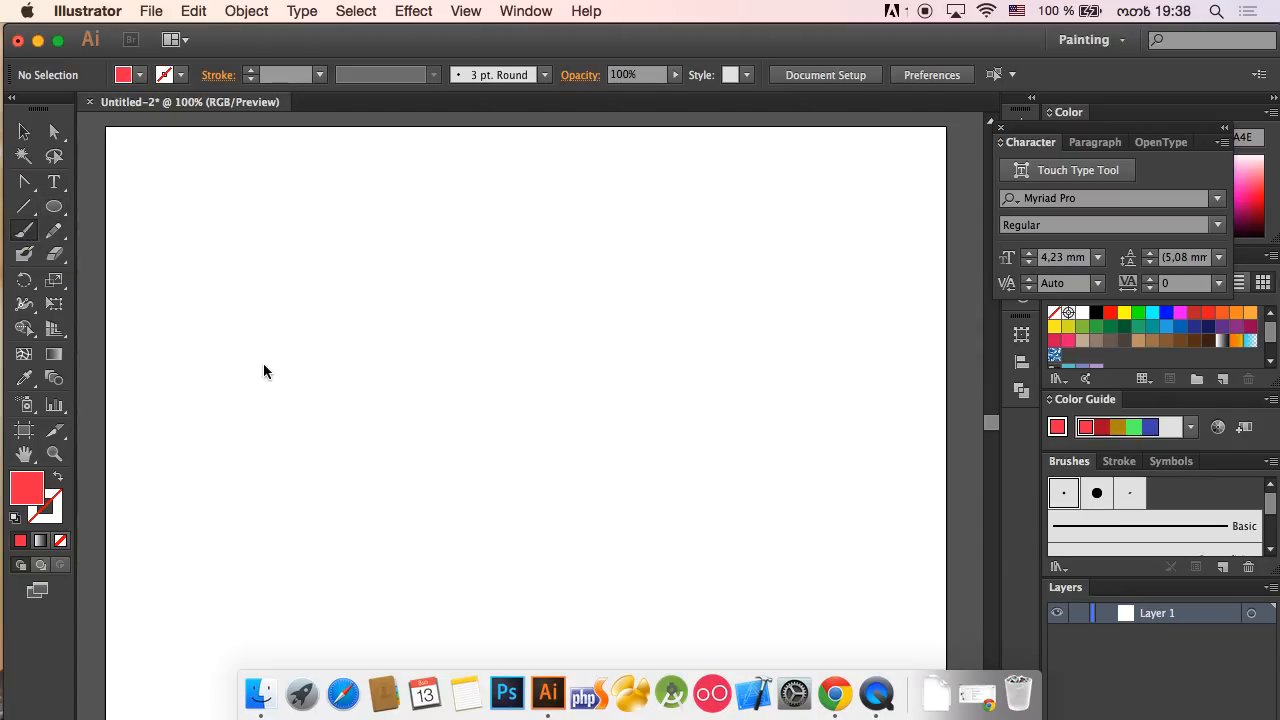
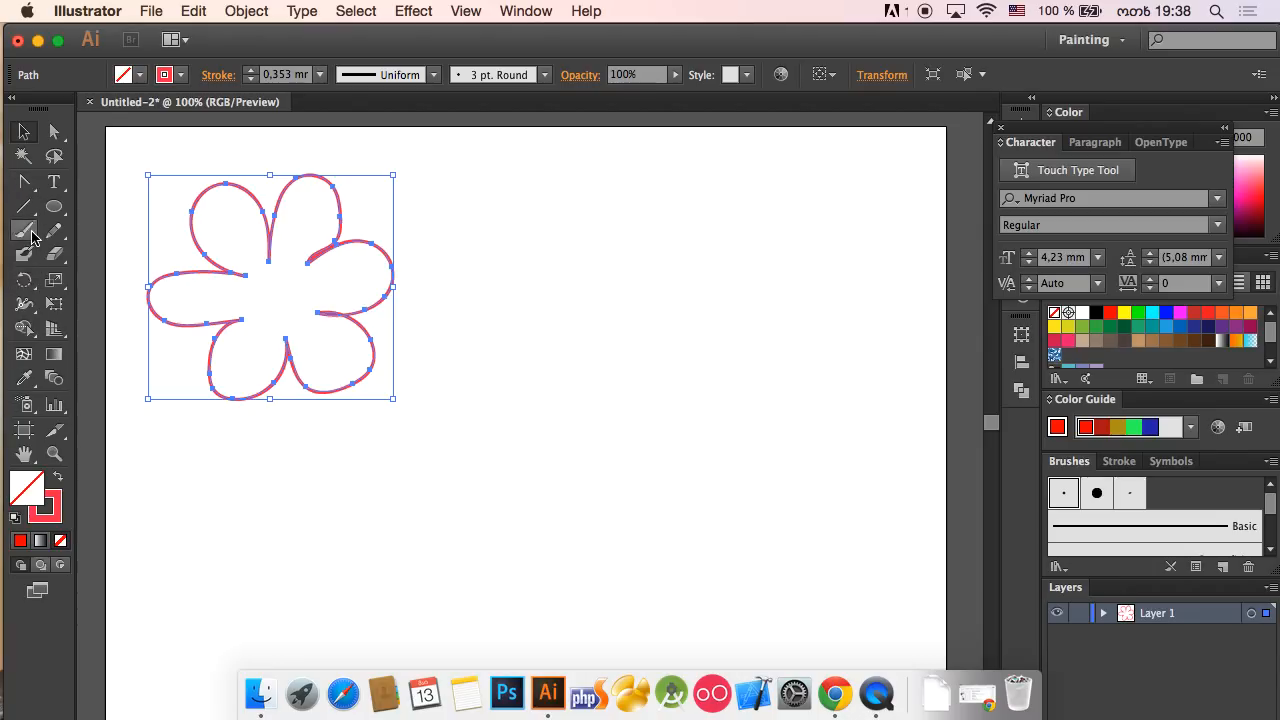
click(440, 148)
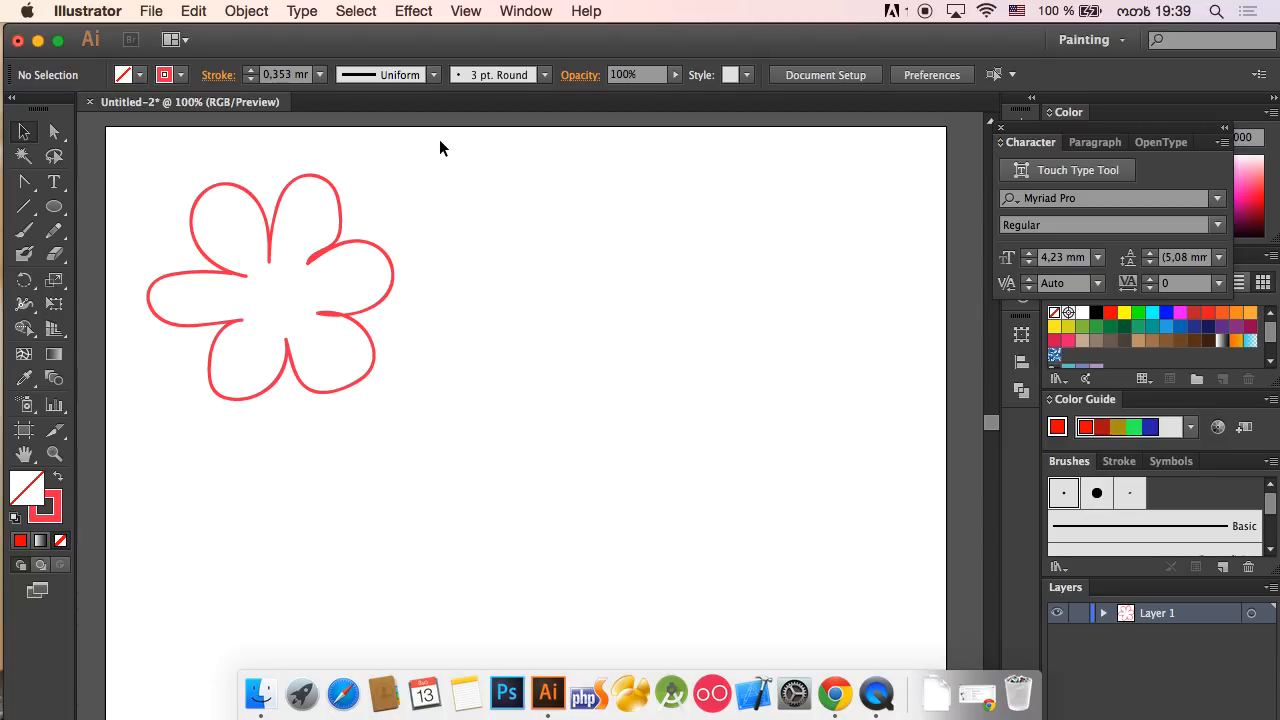
Select the whole flower outline and apply the width profile that tapers at both ends to its stroke.
drag(440, 148, 249, 374)
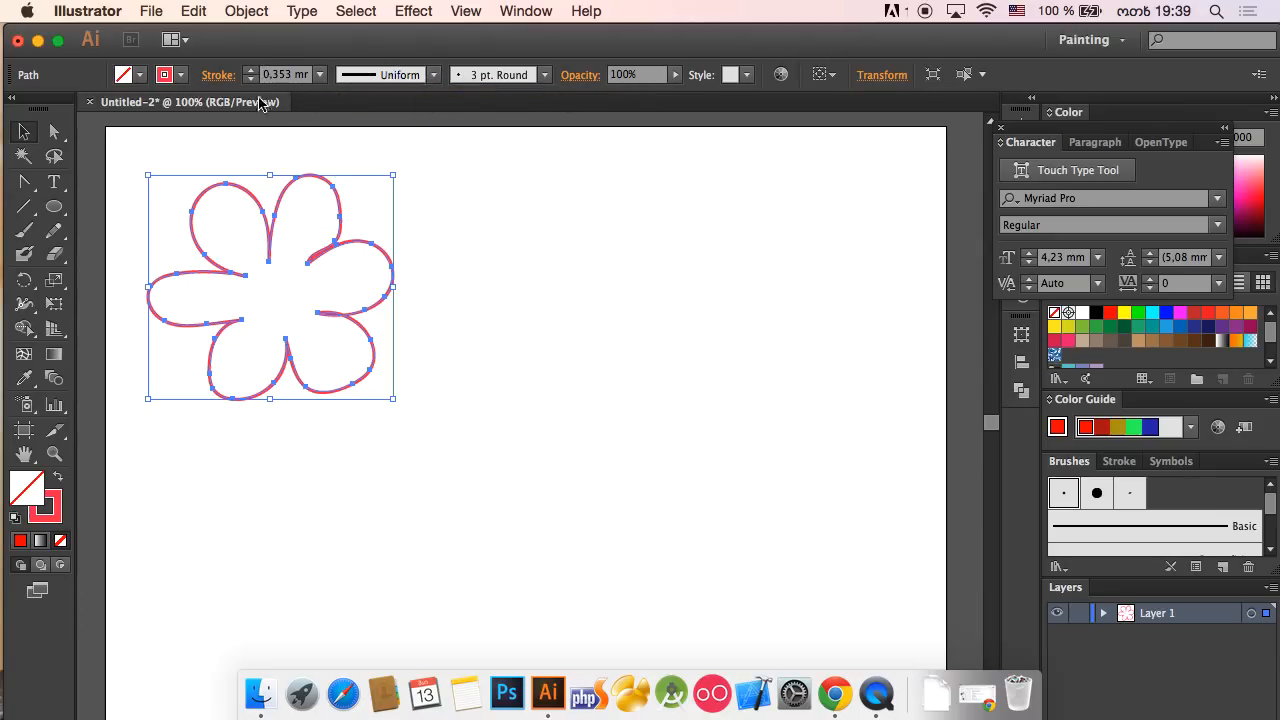
click(396, 80)
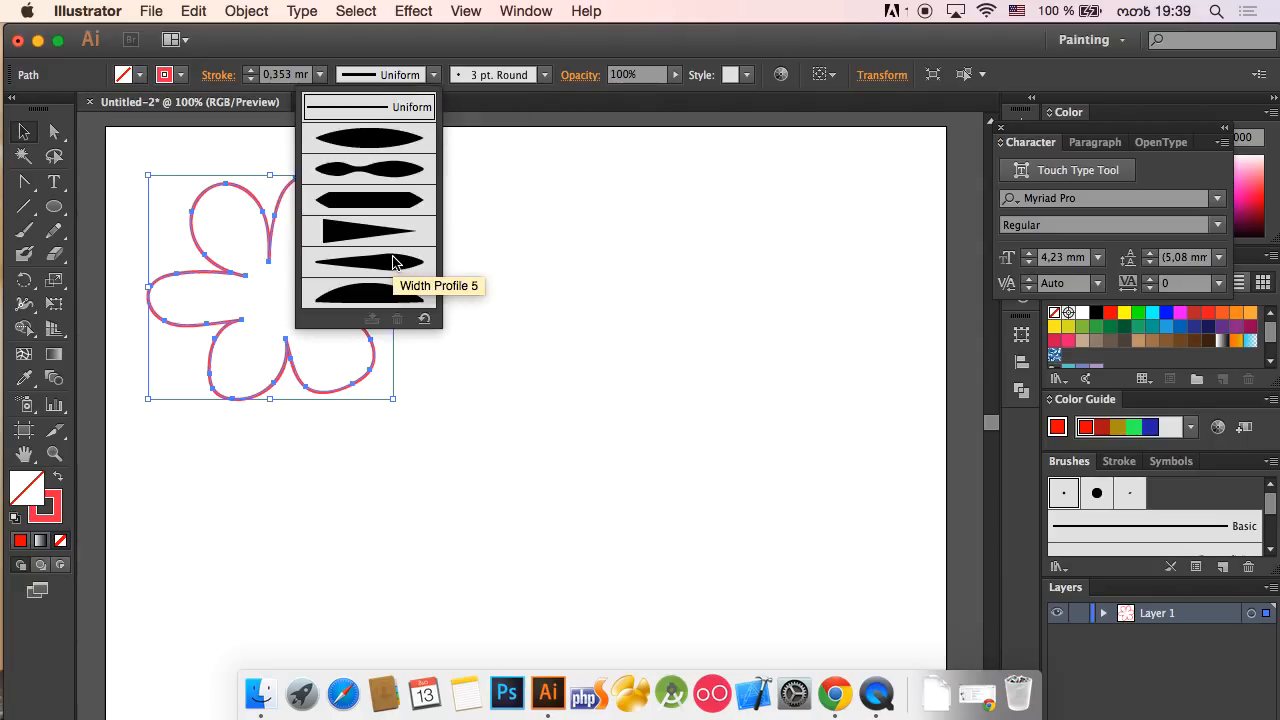
key(Escape)
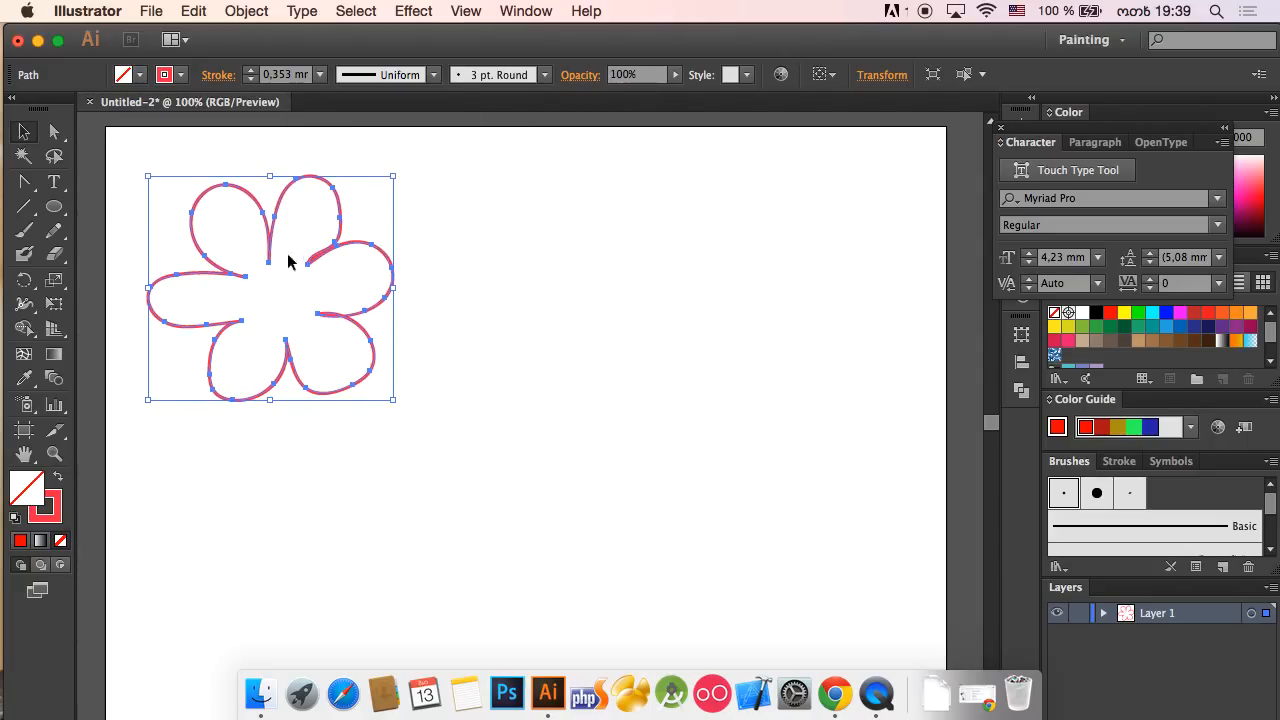
click(366, 76)
click(383, 147)
drag(428, 166, 322, 262)
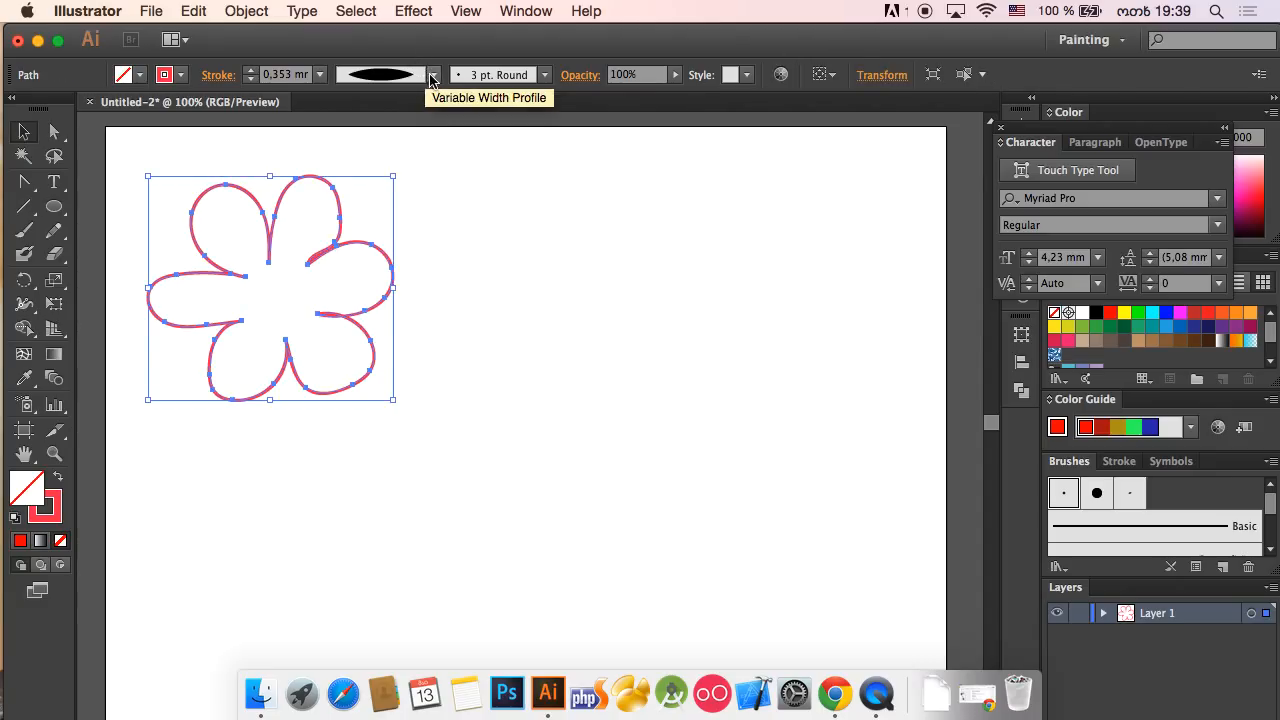
Apply the wedge-shaped width profile that tapers to one end to the flower outline's stroke.
click(433, 75)
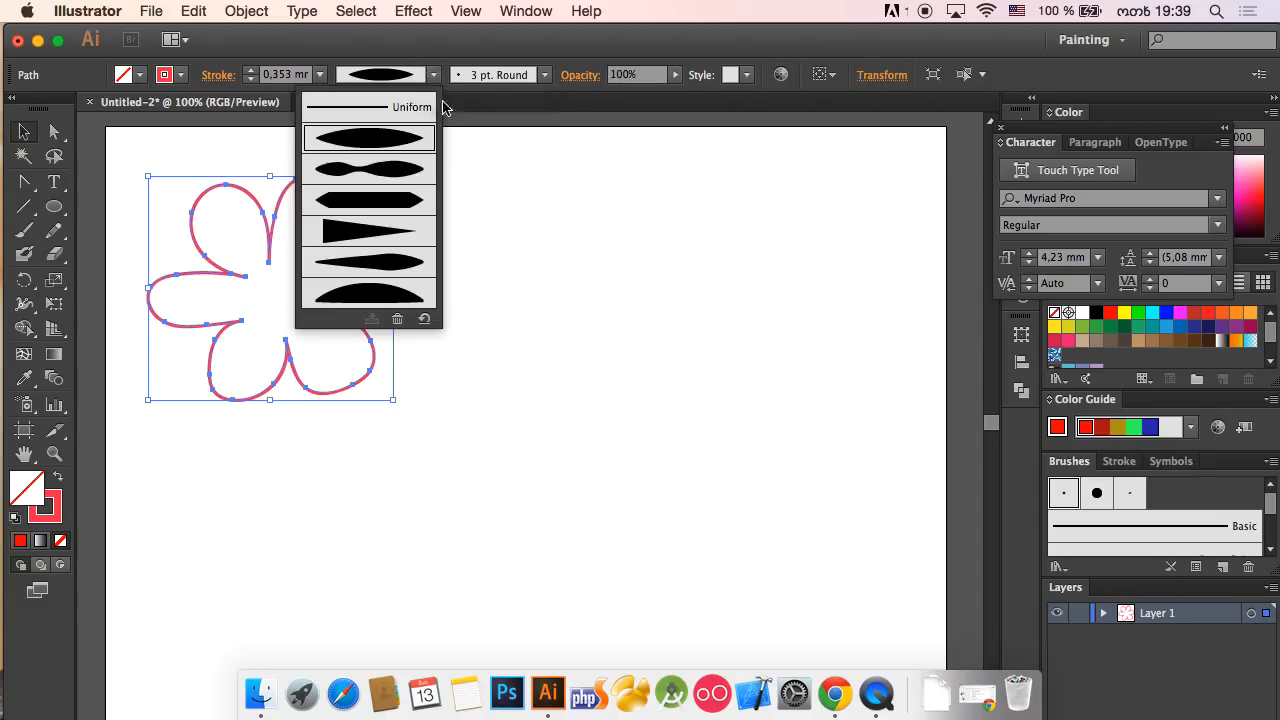
click(392, 235)
click(495, 229)
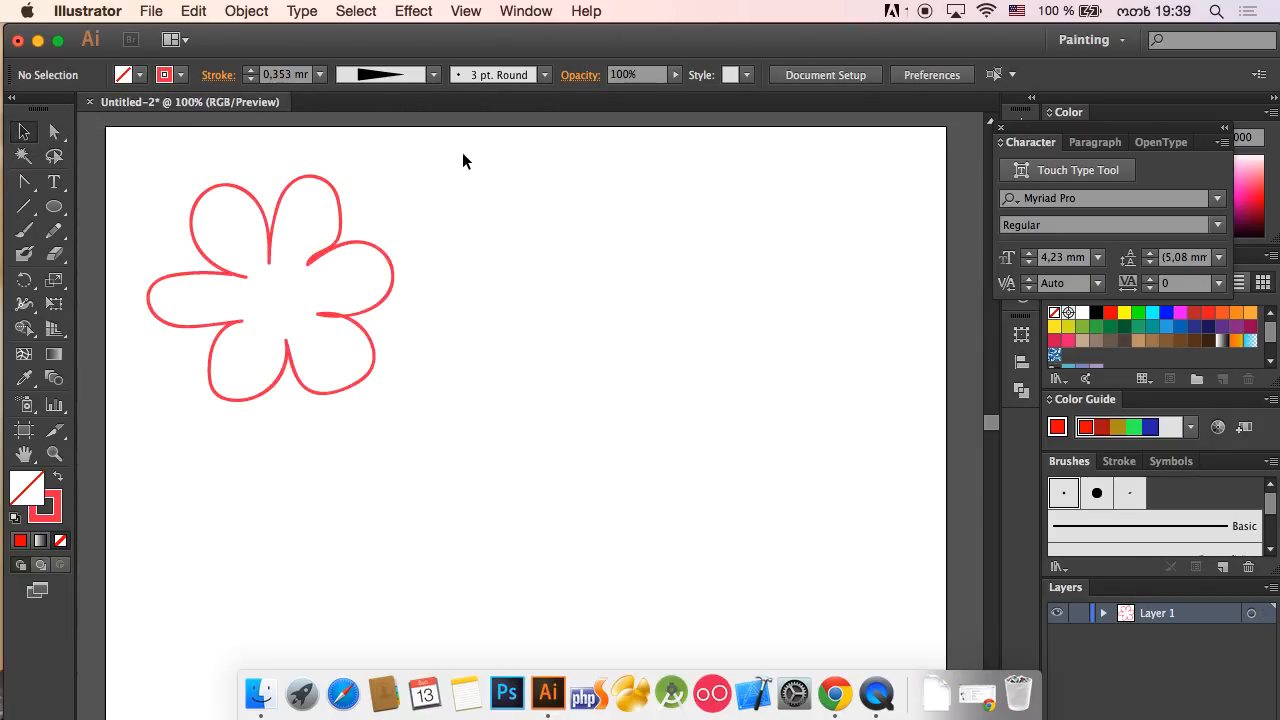
Select all petals of the flower outline and move them slightly up and to the left.
drag(463, 155, 211, 323)
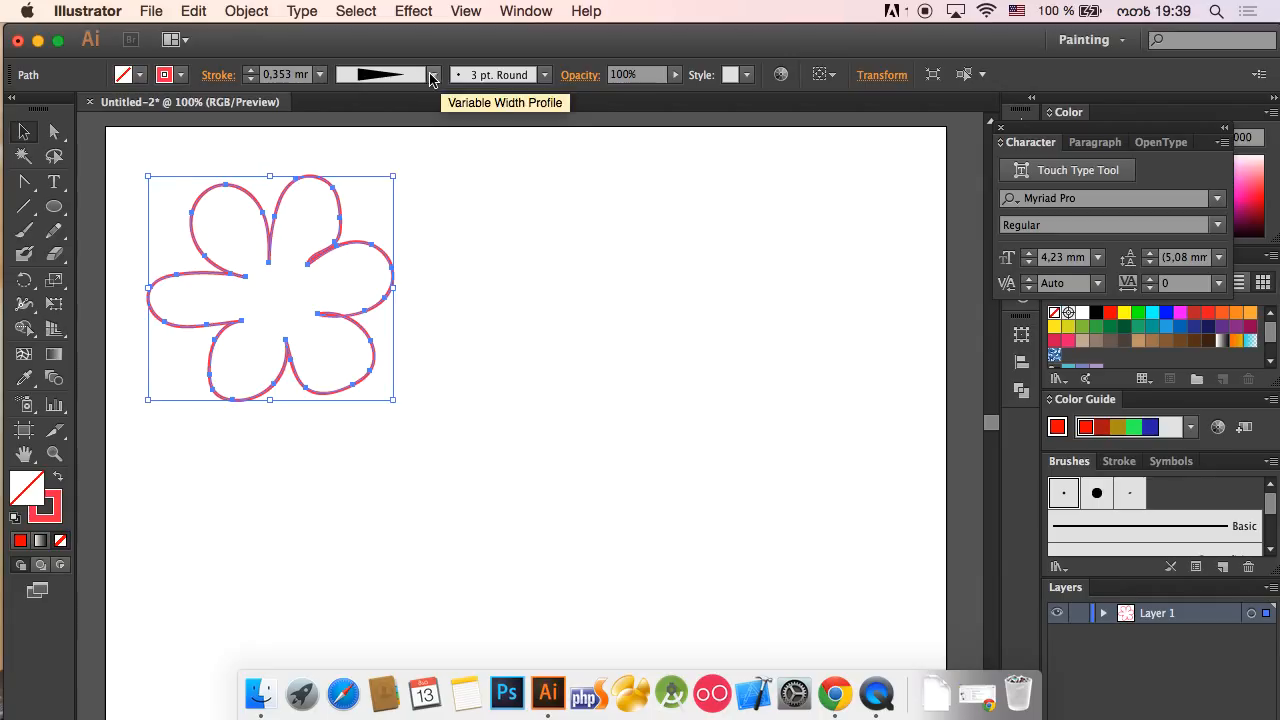
click(486, 117)
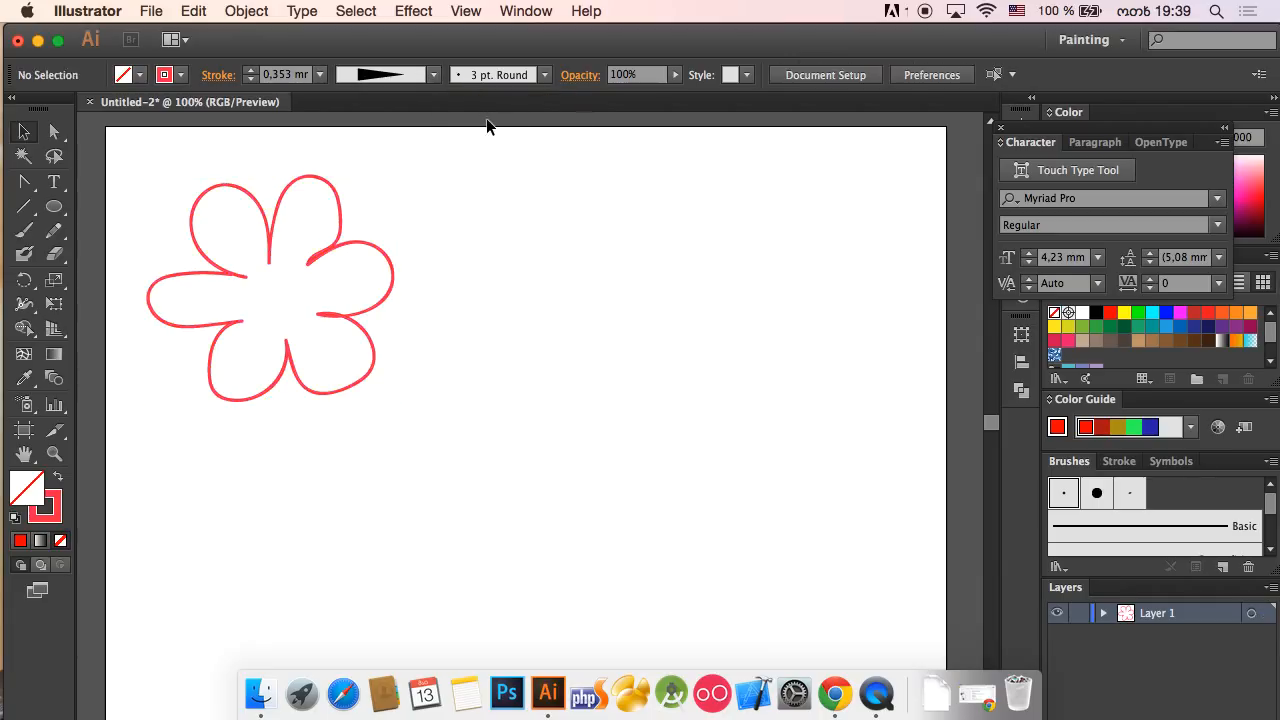
drag(388, 201, 300, 309)
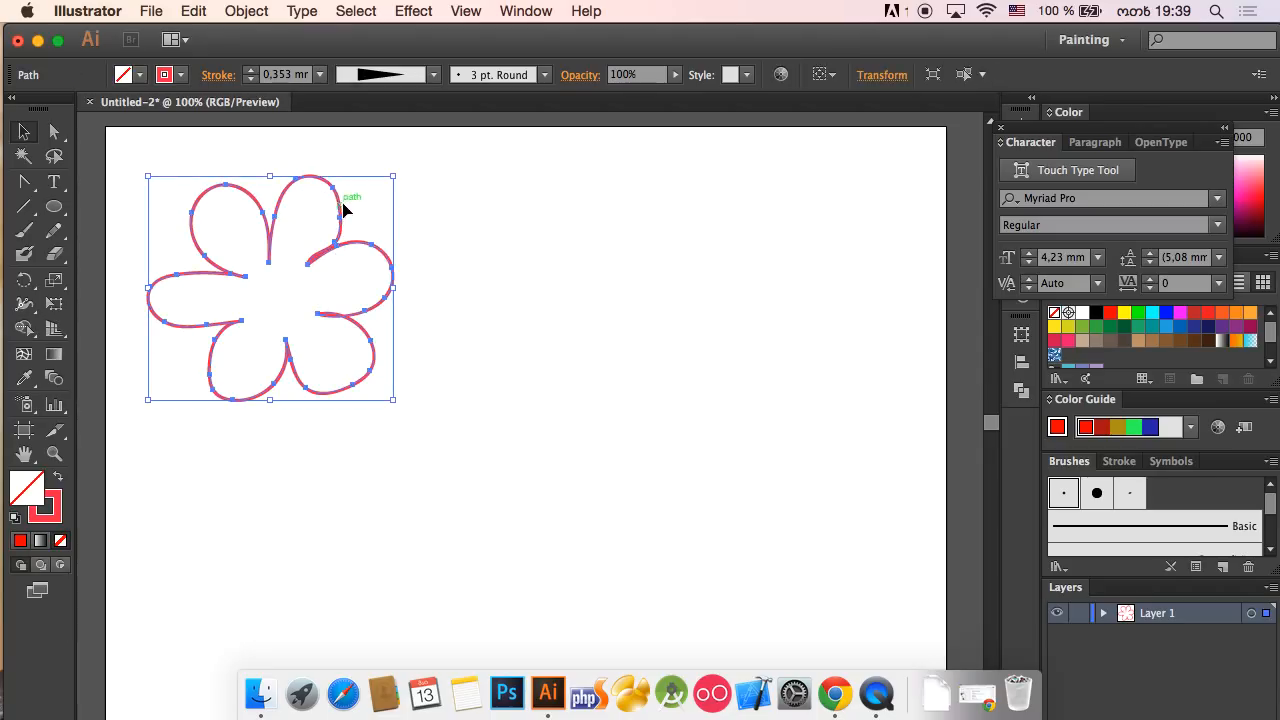
drag(340, 210, 330, 199)
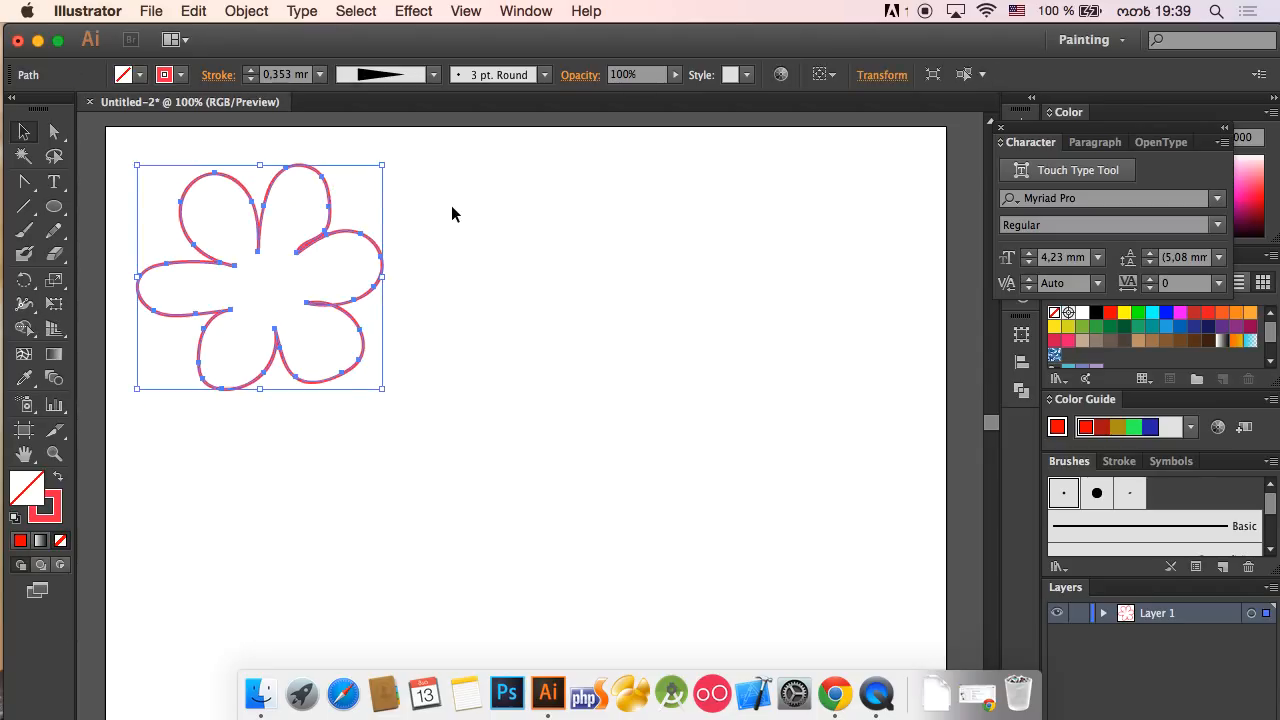
click(451, 211)
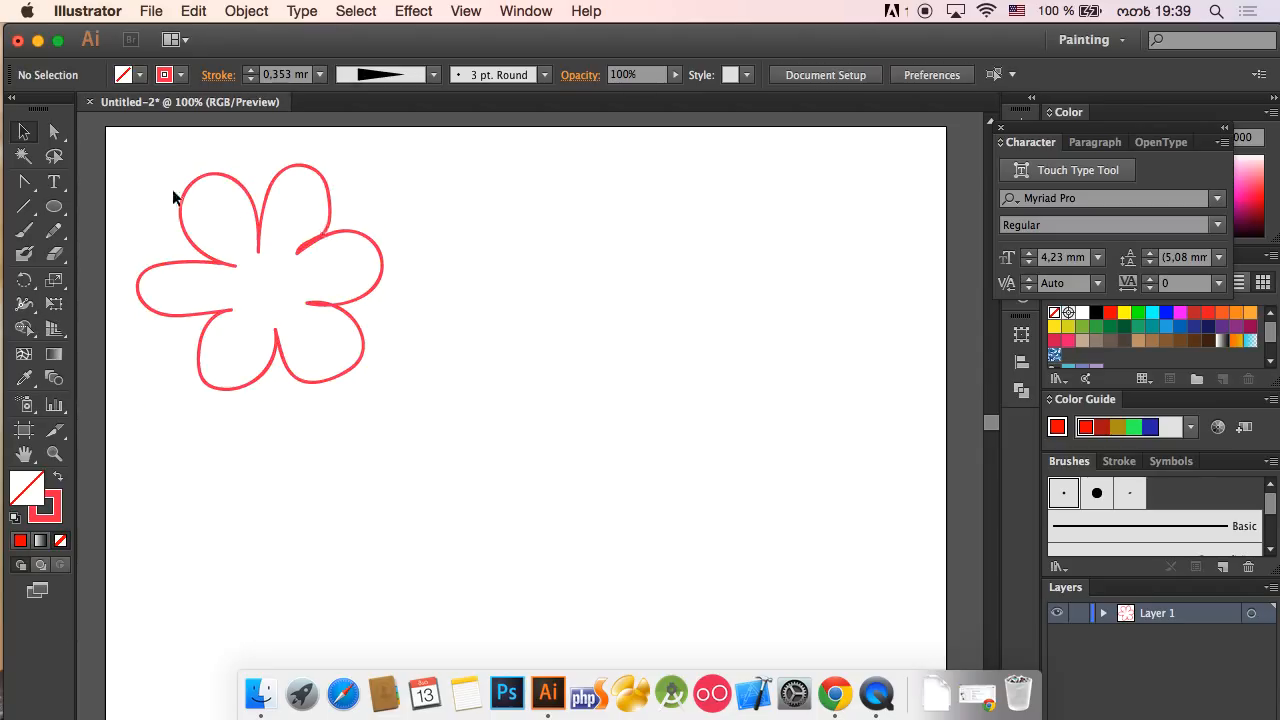
Paint a hollow flower beside the outlined one and a solid five-petal flower below them with the Blob Brush Tool.
click(28, 256)
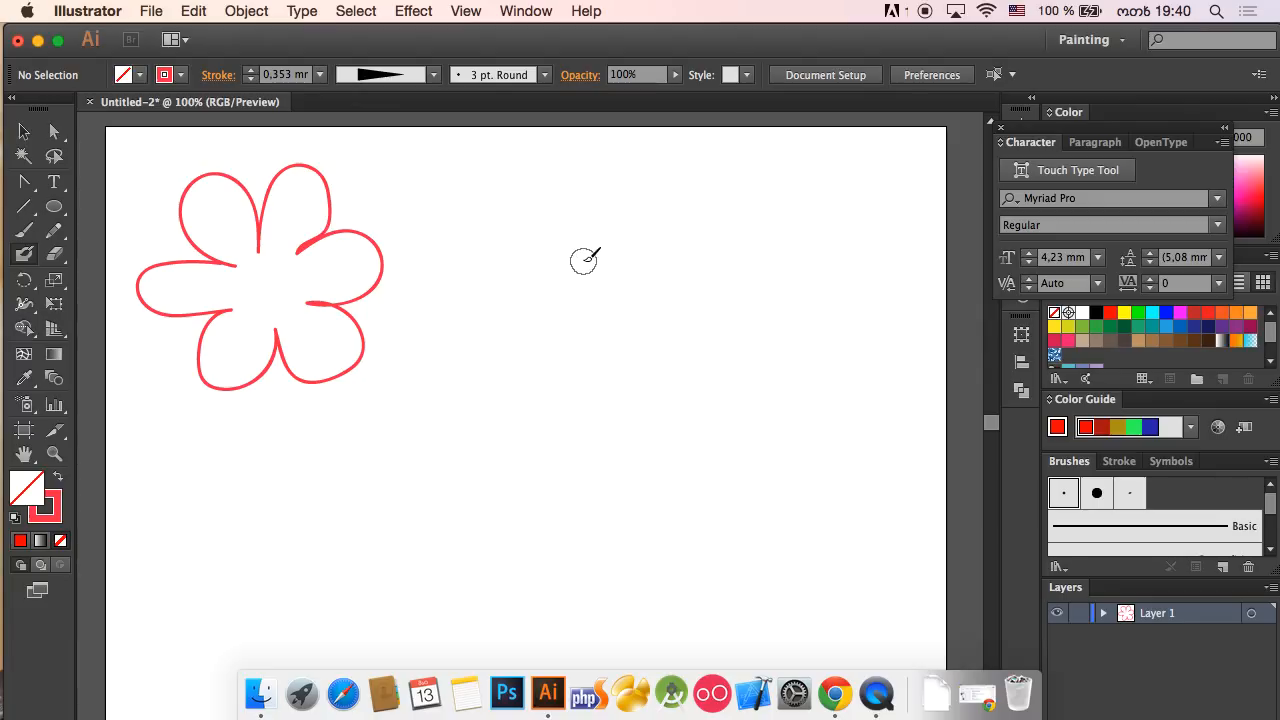
mouse_move(586, 263)
mouse_down()
mouse_move(566, 240)
mouse_move(575, 217)
mouse_move(604, 214)
mouse_move(616, 252)
mouse_move(639, 224)
mouse_move(672, 221)
mouse_move(689, 245)
mouse_move(673, 268)
mouse_move(648, 272)
mouse_move(698, 272)
mouse_move(714, 302)
mouse_move(680, 328)
mouse_move(649, 322)
mouse_move(689, 339)
mouse_move(689, 384)
mouse_move(636, 378)
mouse_move(623, 352)
mouse_move(619, 370)
mouse_move(562, 401)
mouse_move(537, 364)
mouse_move(588, 343)
mouse_move(552, 340)
mouse_move(531, 304)
mouse_move(560, 267)
mouse_move(588, 280)
mouse_up()
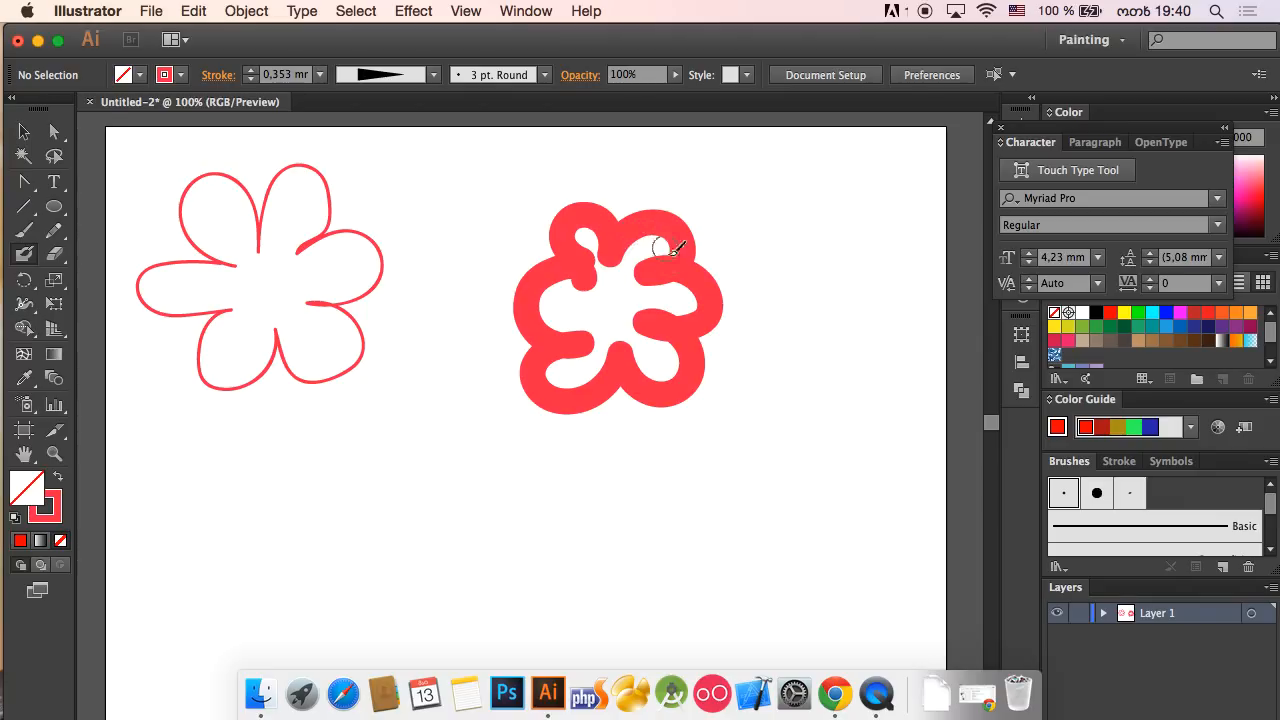
mouse_move(405, 562)
mouse_down()
mouse_move(408, 498)
mouse_move(429, 524)
mouse_move(467, 484)
mouse_move(484, 520)
mouse_move(473, 531)
mouse_move(521, 535)
mouse_move(511, 572)
mouse_move(476, 557)
mouse_move(492, 585)
mouse_move(464, 619)
mouse_move(452, 588)
mouse_move(410, 624)
mouse_move(375, 604)
mouse_move(383, 579)
mouse_move(418, 564)
mouse_up()
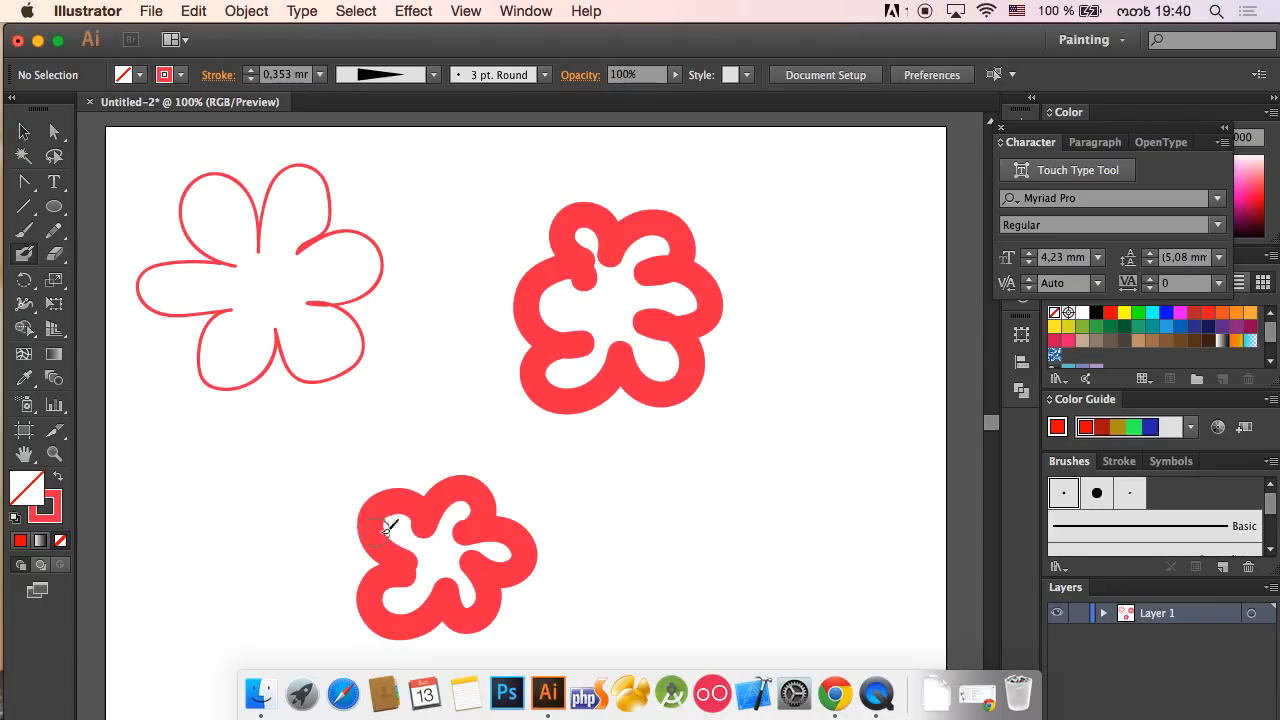
mouse_move(396, 529)
mouse_down()
mouse_move(467, 509)
mouse_move(451, 540)
mouse_move(484, 541)
mouse_move(502, 563)
mouse_move(470, 562)
mouse_move(475, 601)
mouse_move(446, 563)
mouse_move(417, 606)
mouse_move(395, 608)
mouse_move(420, 584)
mouse_up()
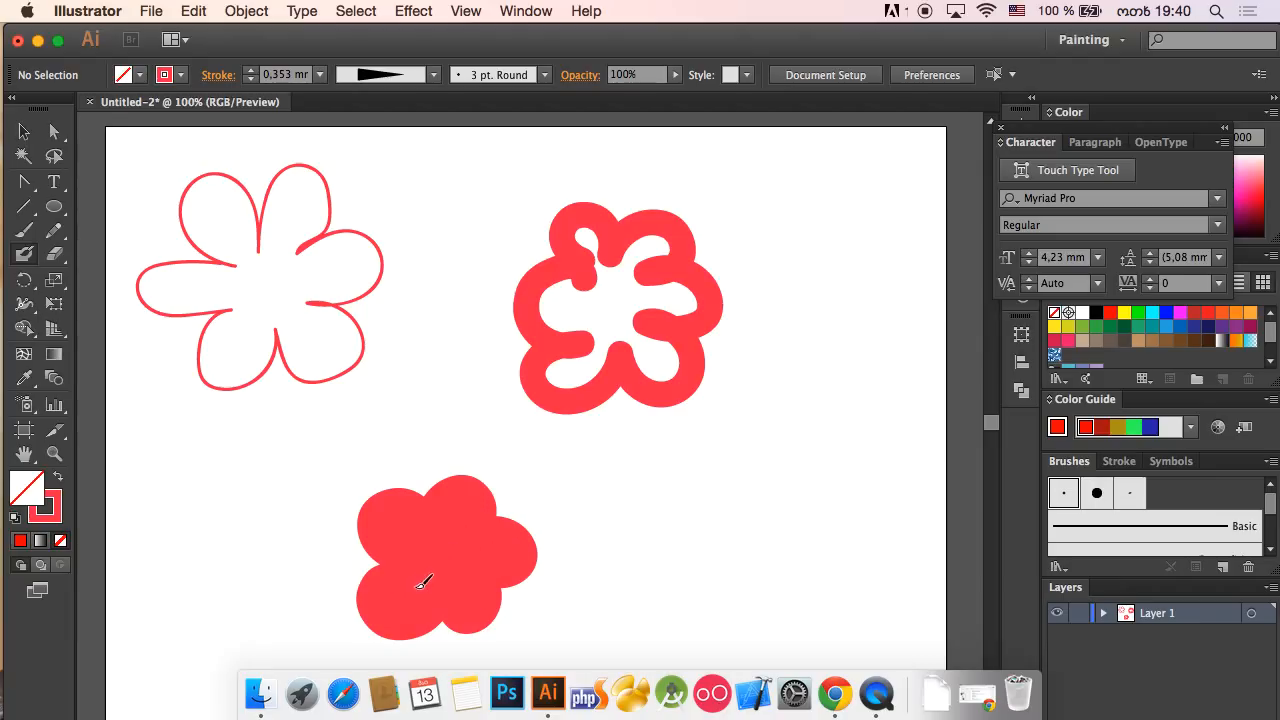
Delete the hollow thick-stroked flower beside the outlined one.
click(24, 131)
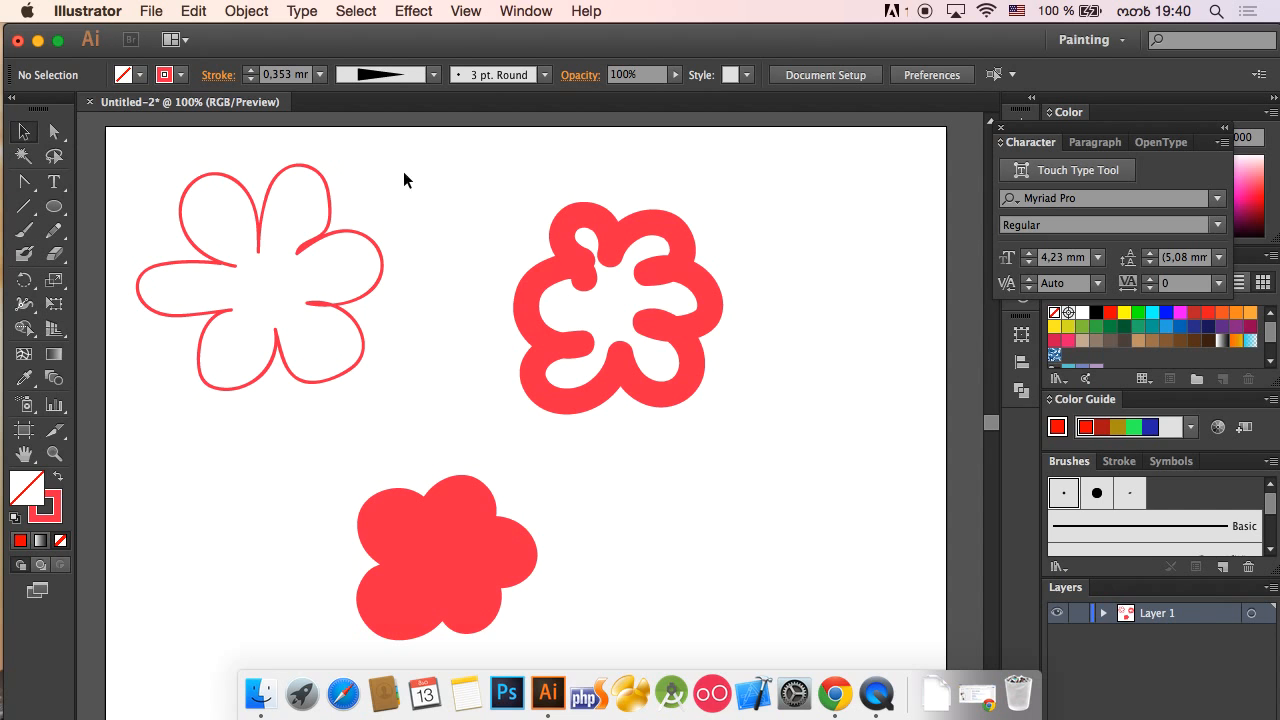
drag(593, 275, 716, 400)
key(Delete)
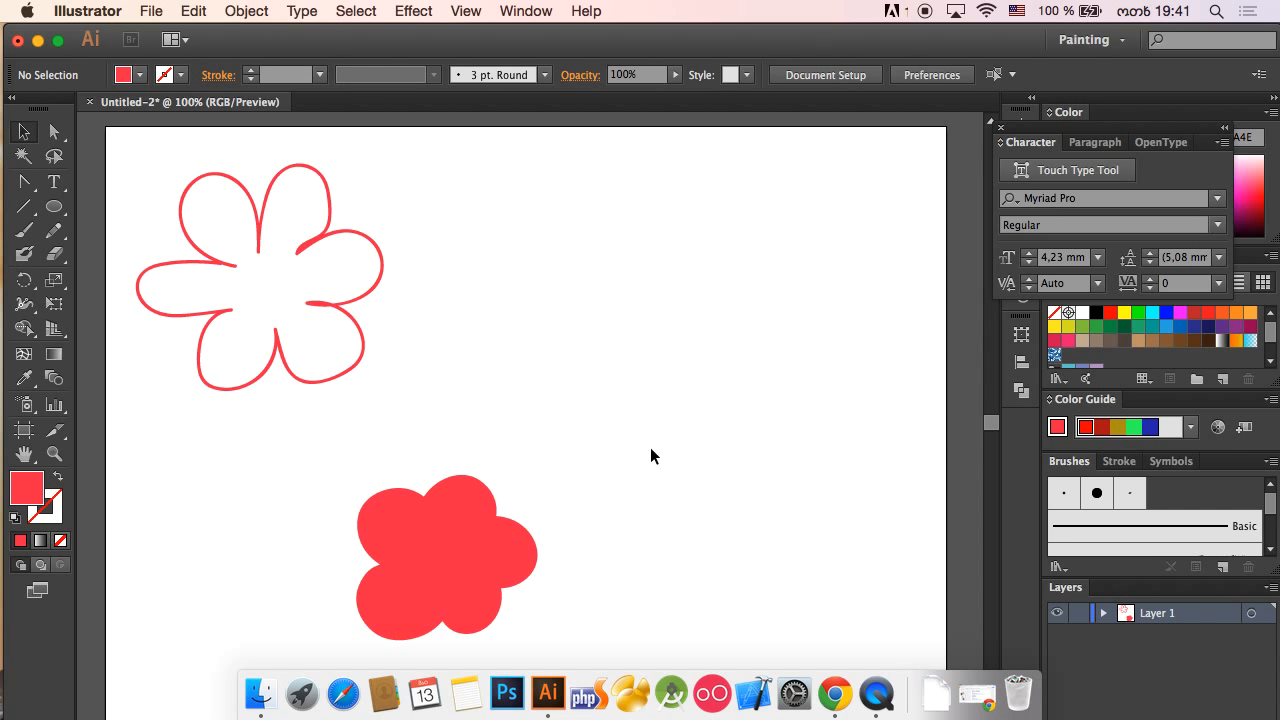
Move the solid flower up beside the outlined flower and deselect it.
drag(489, 547, 614, 257)
click(772, 265)
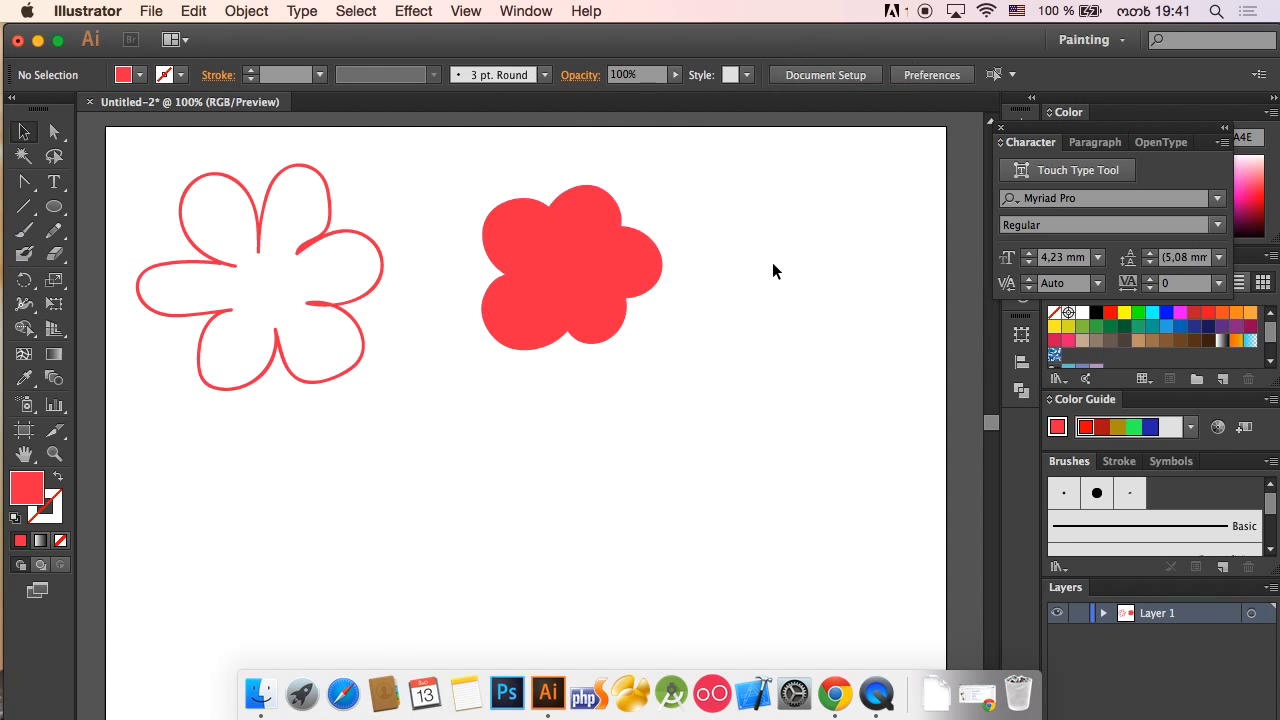
drag(683, 235, 551, 400)
drag(704, 327, 599, 203)
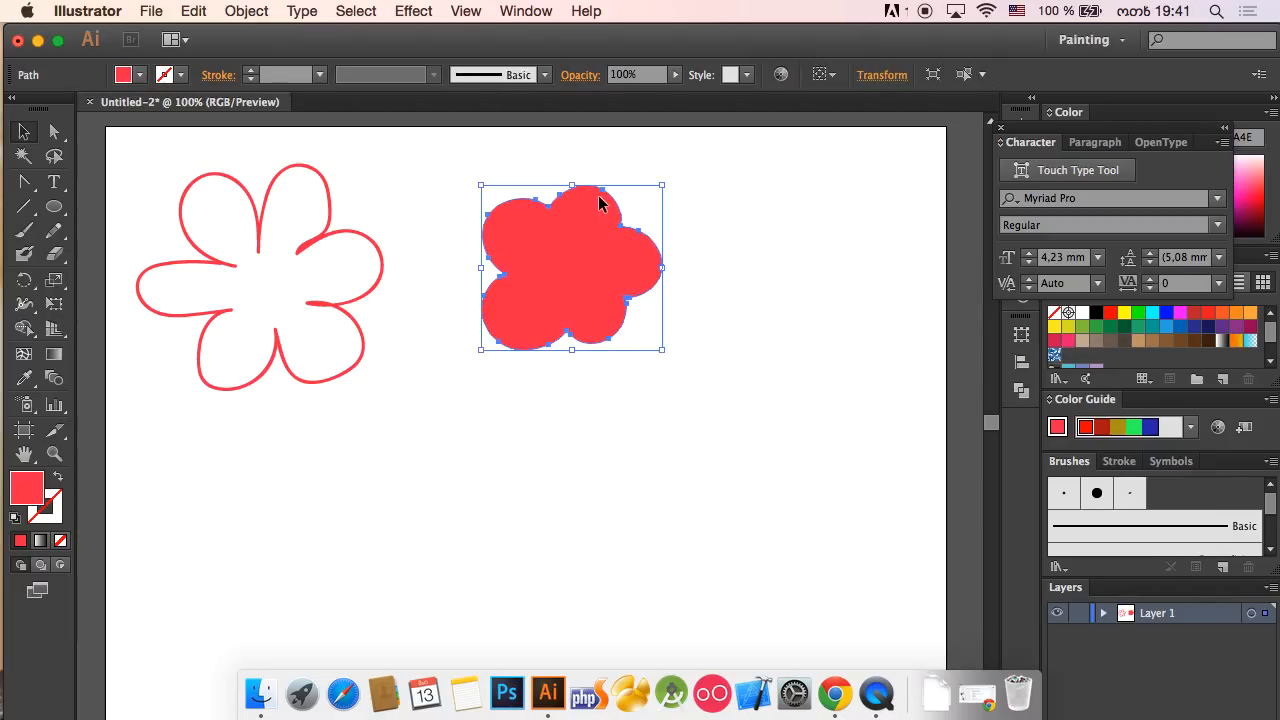
click(760, 187)
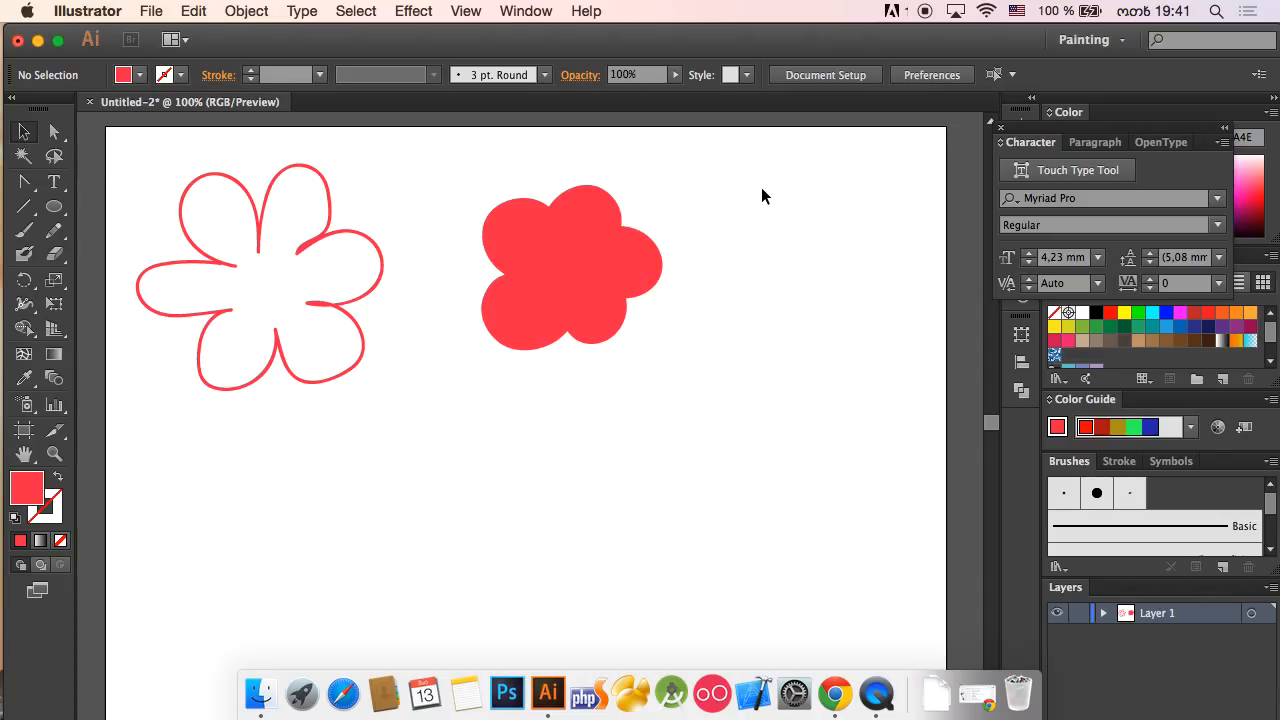
drag(533, 232, 486, 195)
click(622, 354)
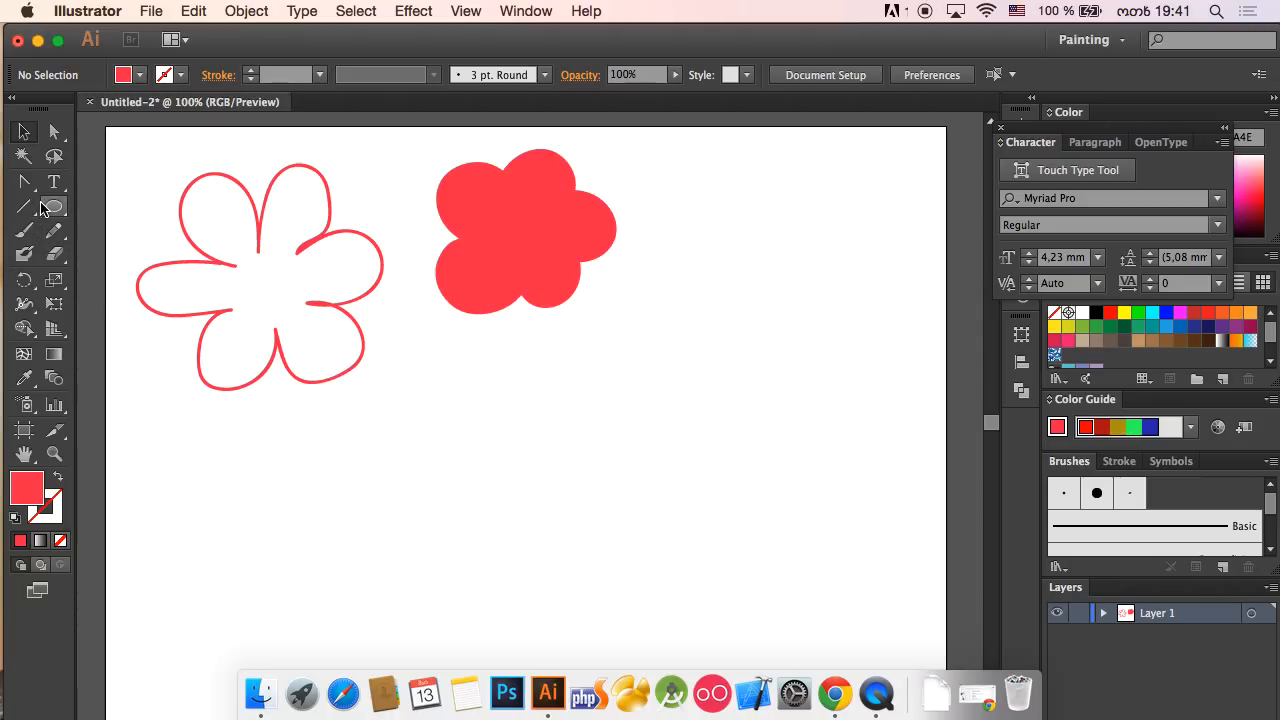
Draw a small closed petal shape with the Pen Tool below the solid flower and move it beneath the outlined flower.
click(23, 232)
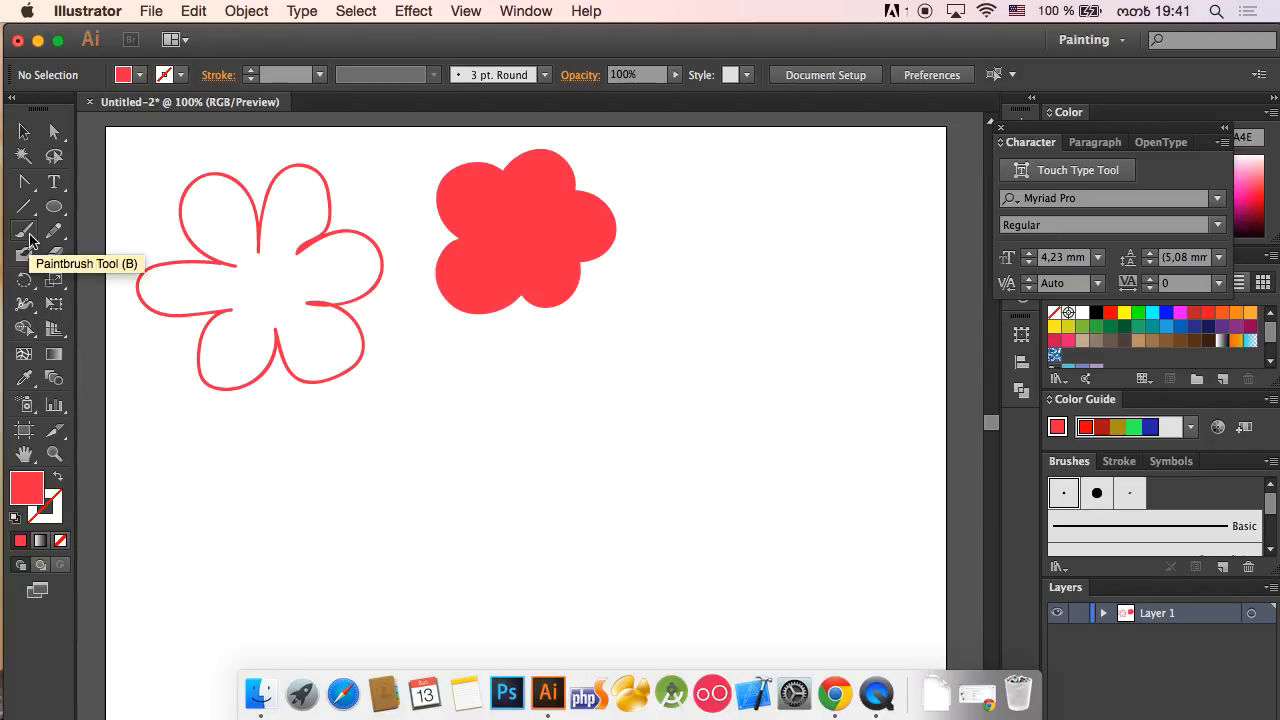
click(31, 184)
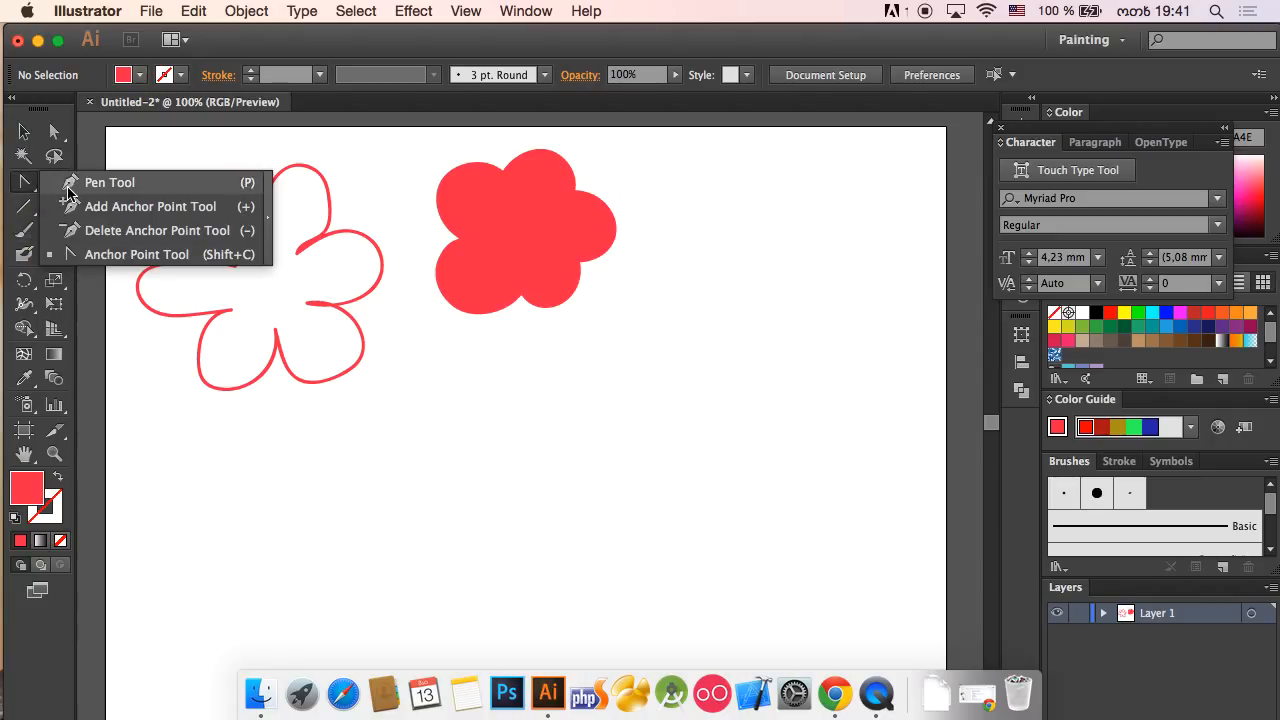
click(70, 186)
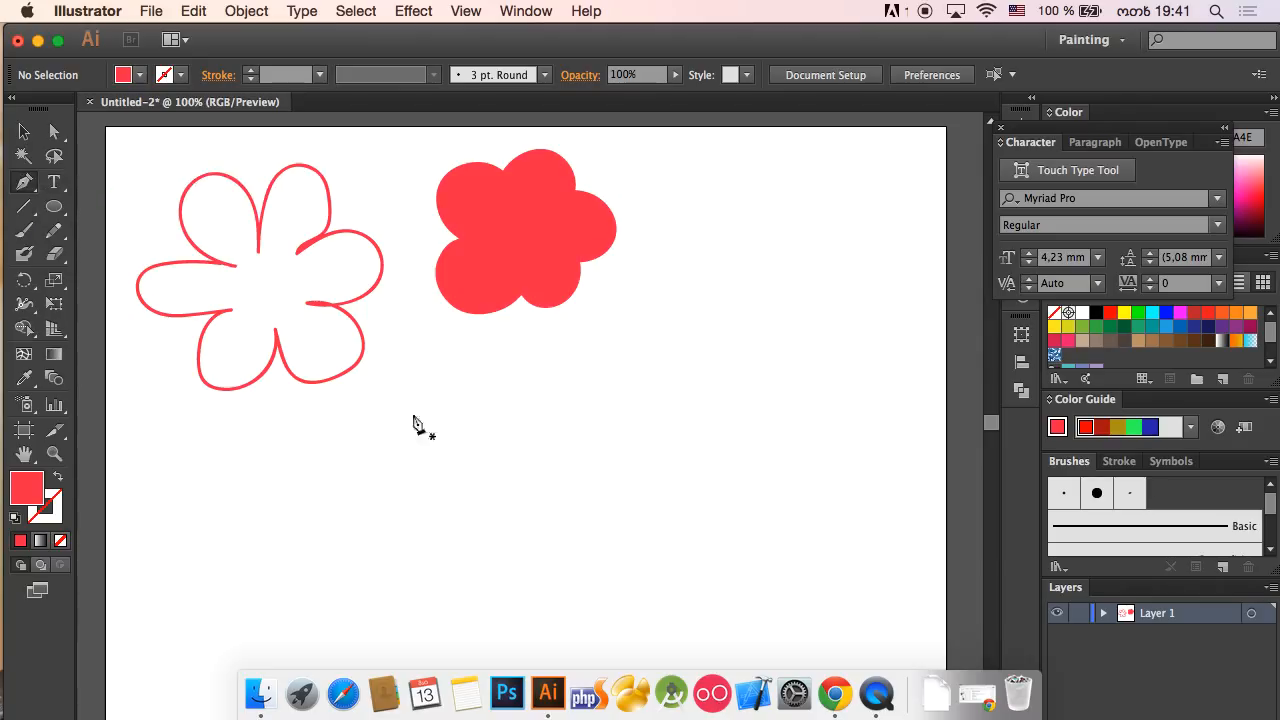
click(538, 496)
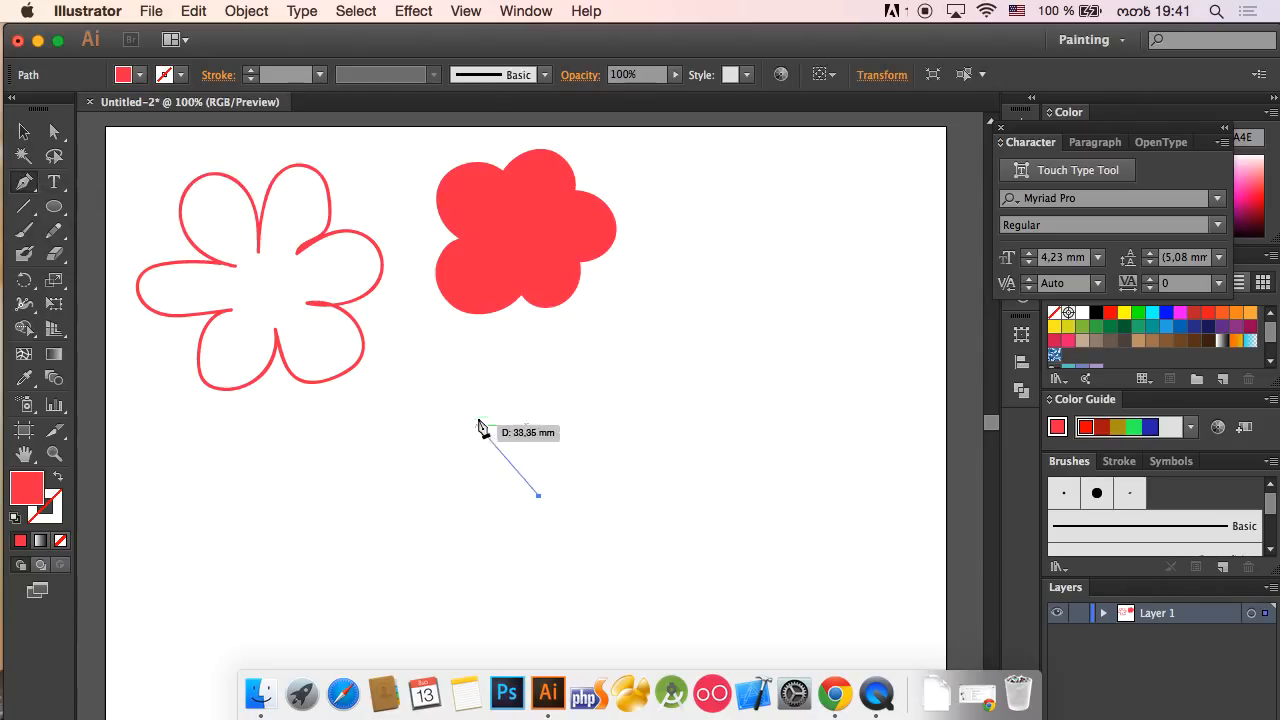
drag(506, 399, 551, 377)
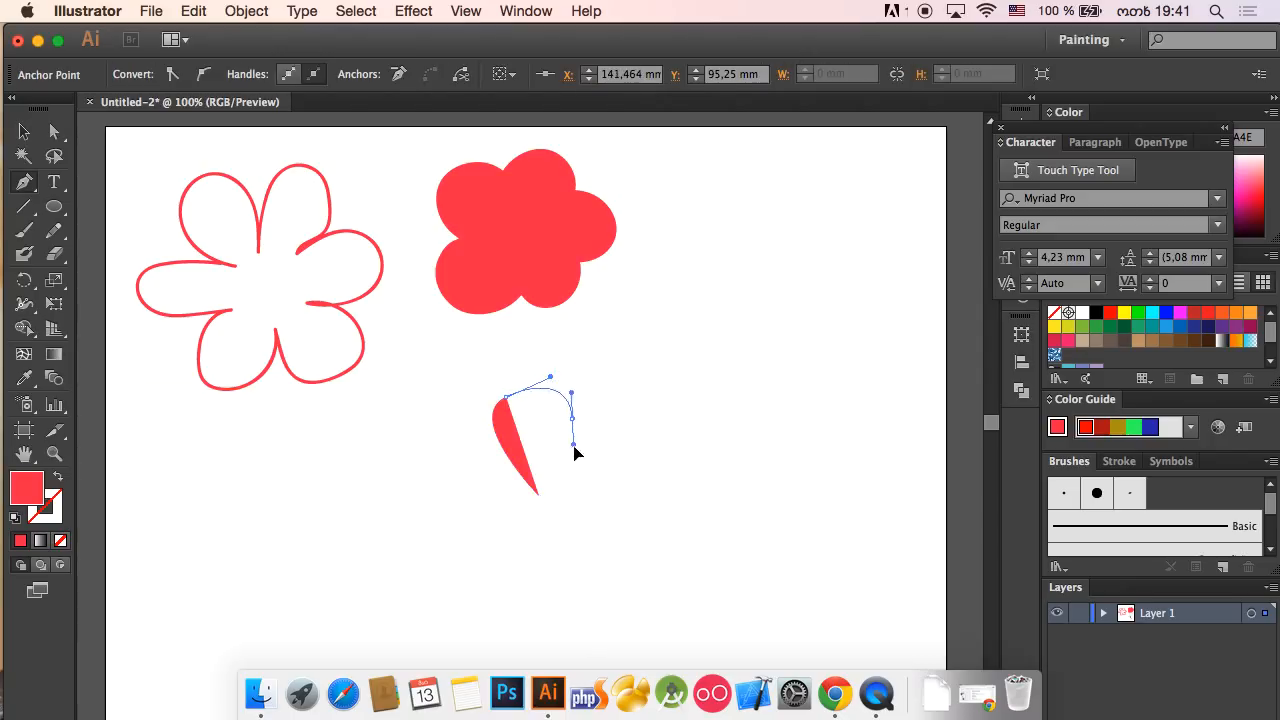
drag(575, 449, 577, 500)
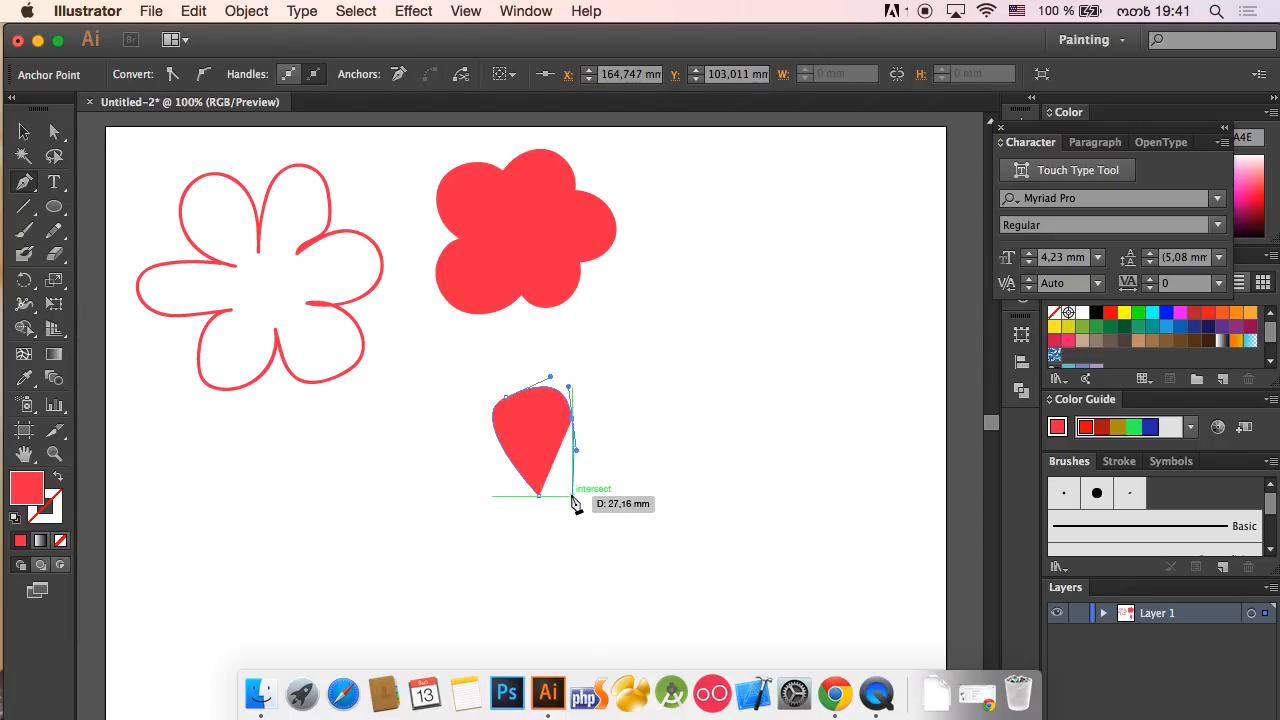
click(565, 490)
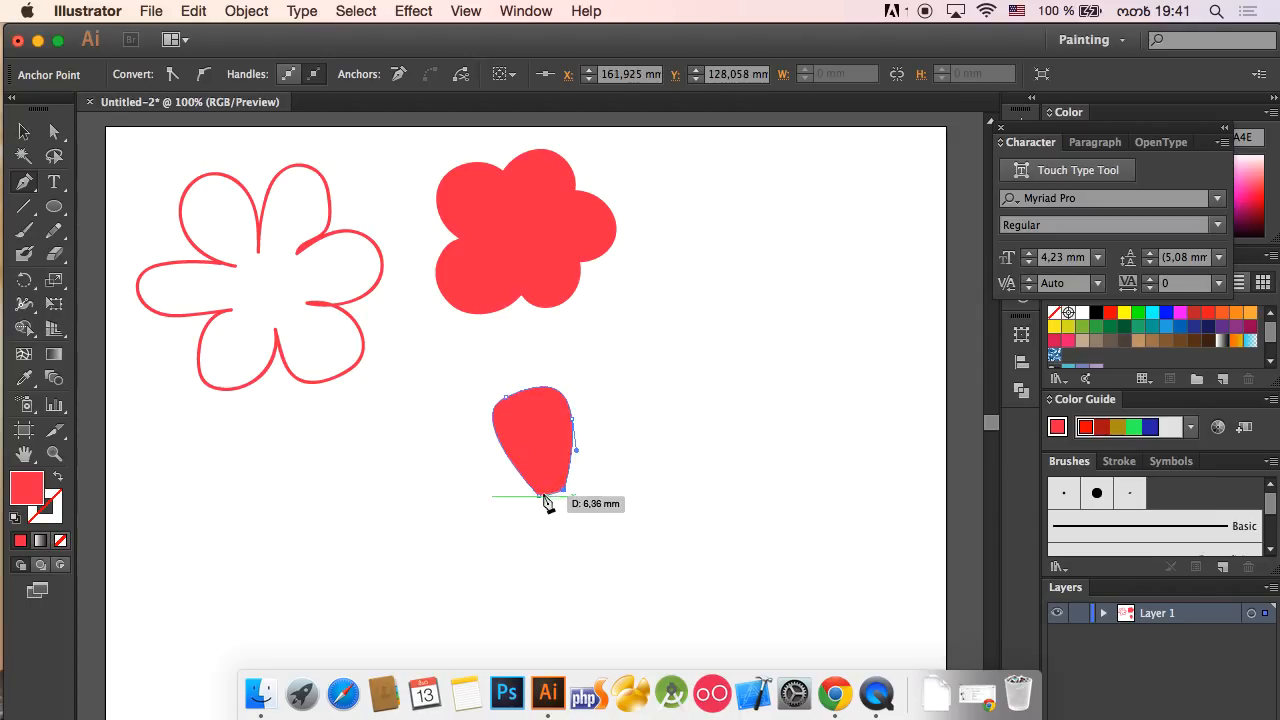
click(539, 495)
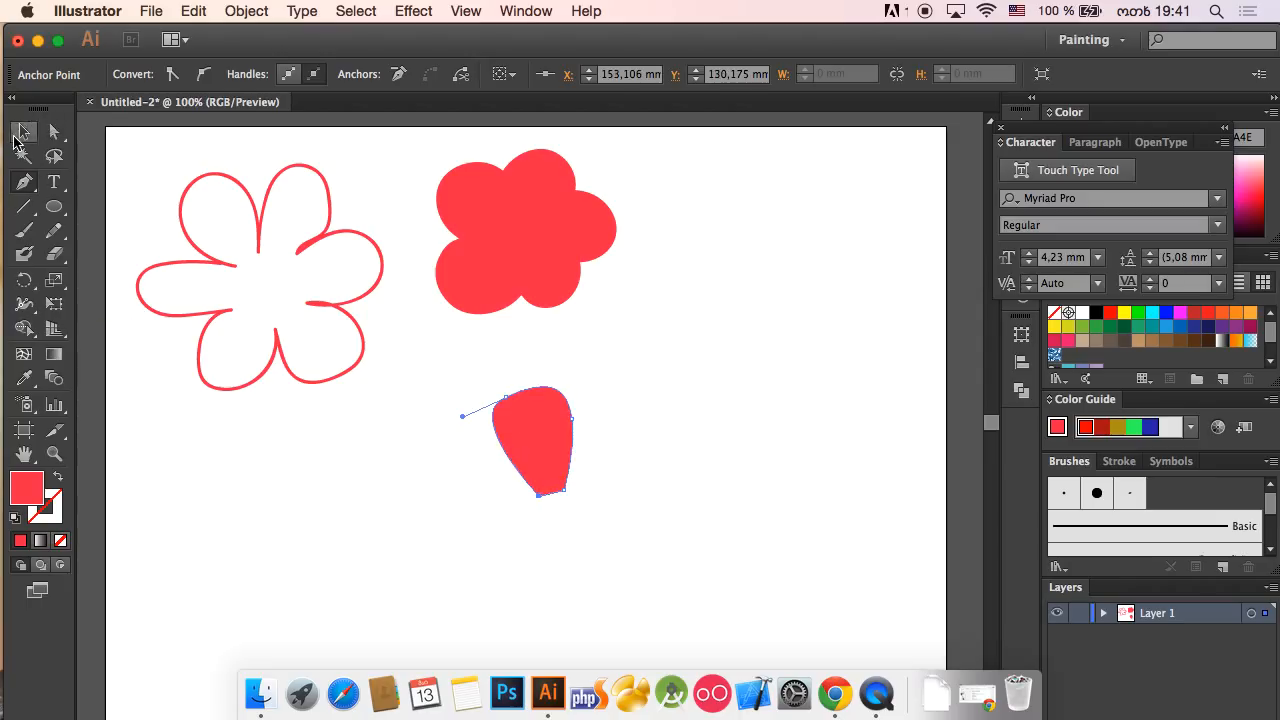
click(24, 131)
drag(532, 428, 319, 441)
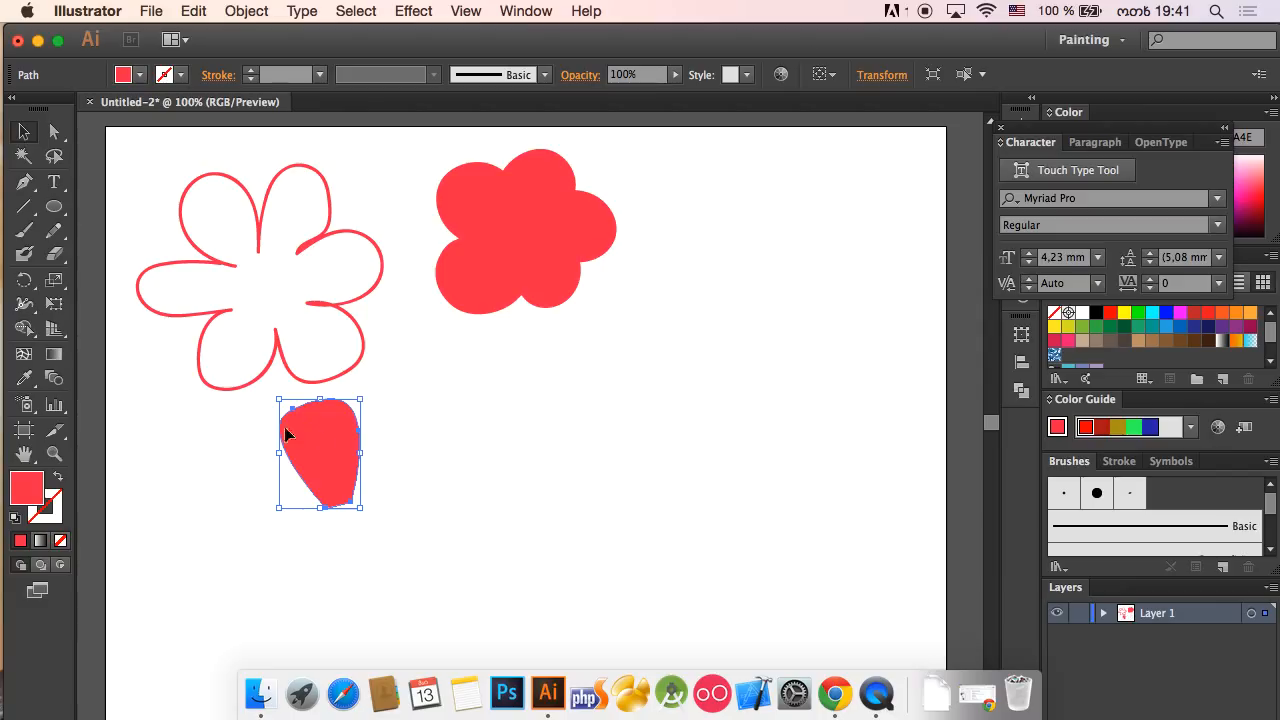
Draw a long open wave-shaped path with the Pen Tool below the solid flower.
click(22, 187)
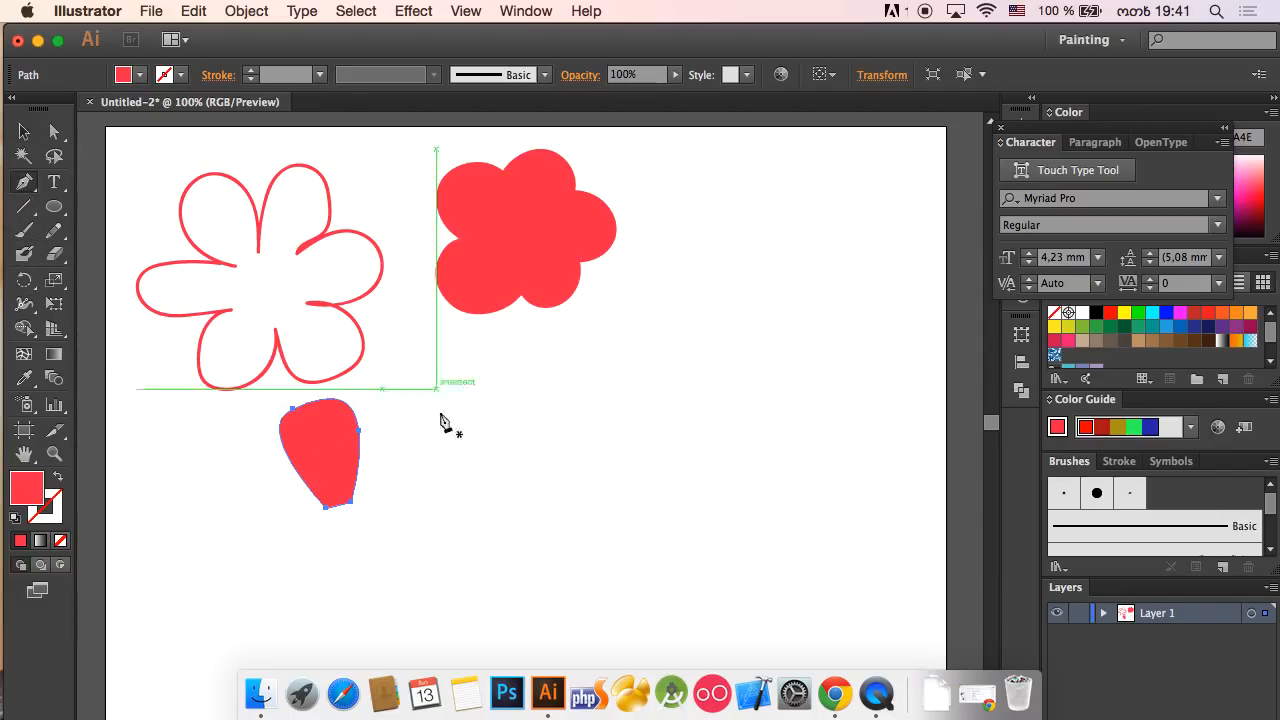
click(419, 481)
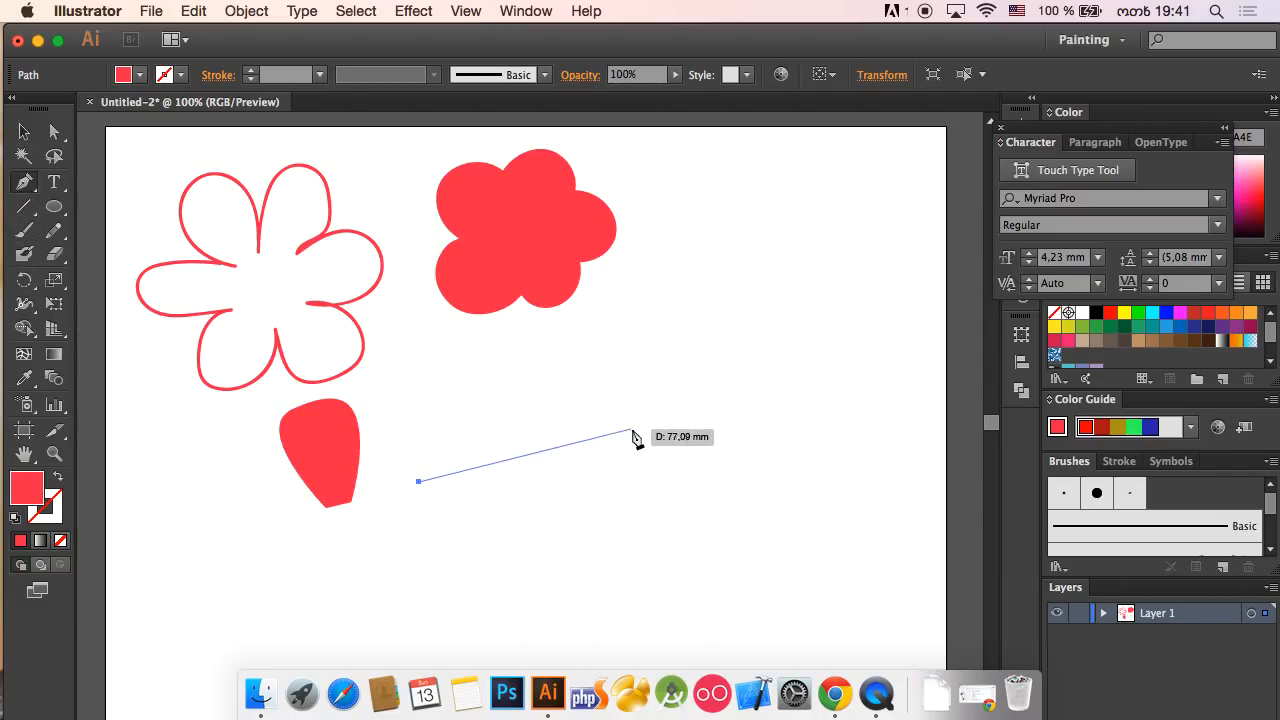
drag(630, 425, 735, 440)
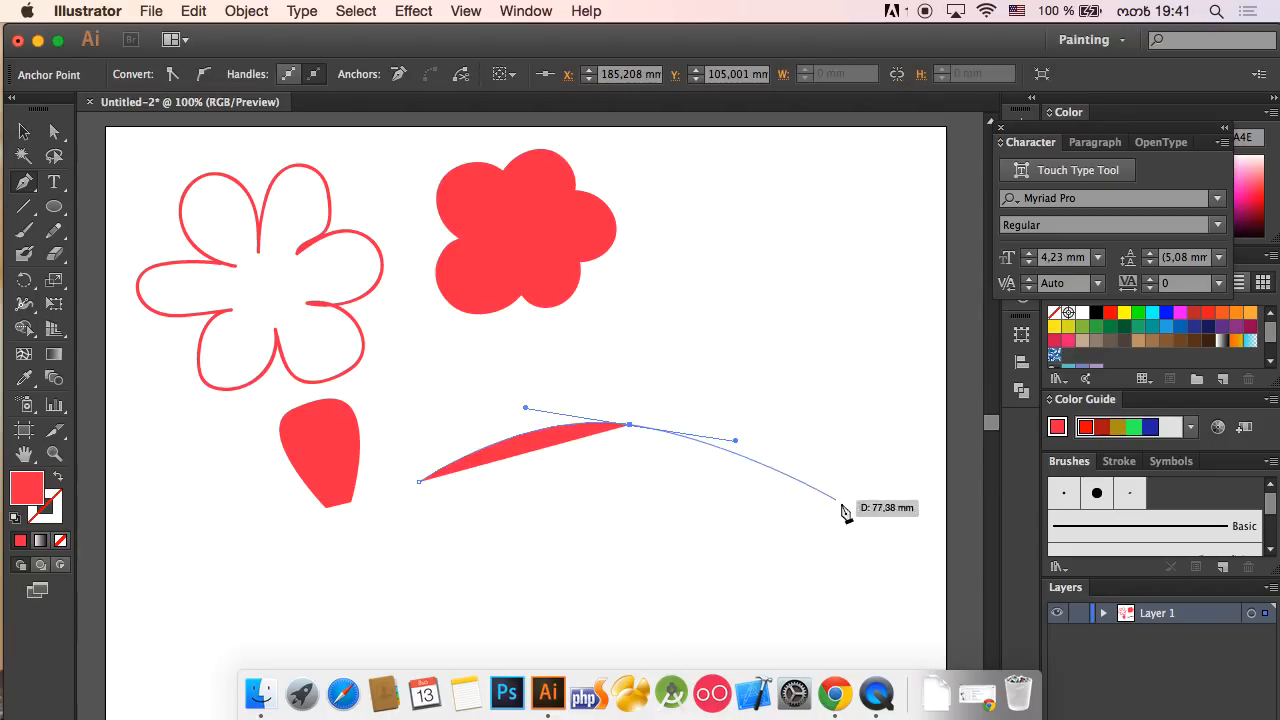
drag(851, 488, 949, 490)
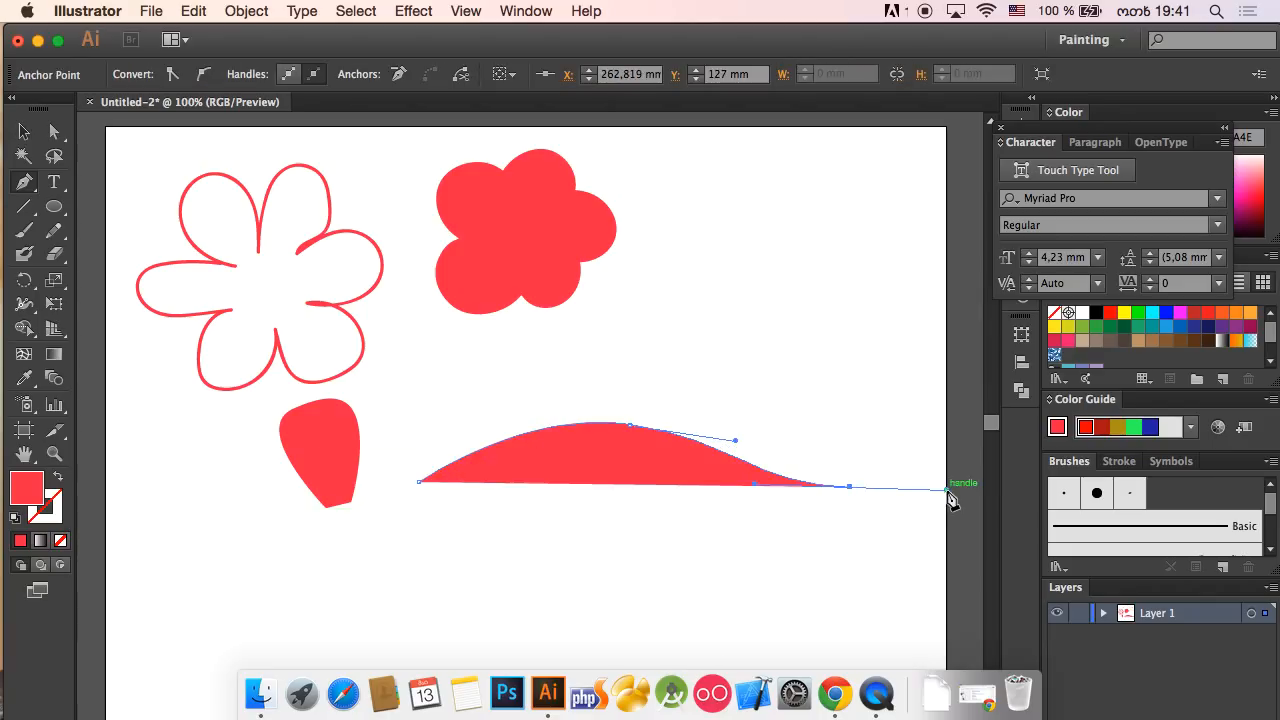
Select the wave-shaped path, remove its fill and give it a solid red stroke.
click(24, 131)
drag(598, 514, 597, 515)
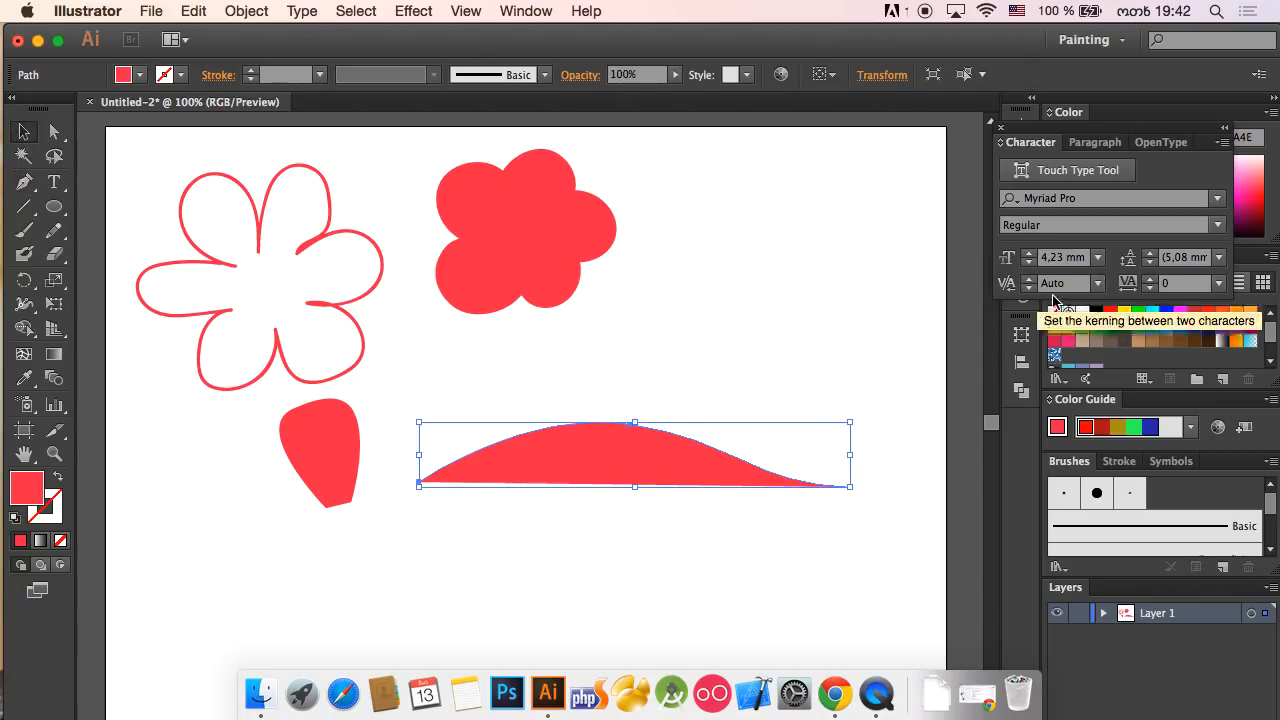
click(1055, 313)
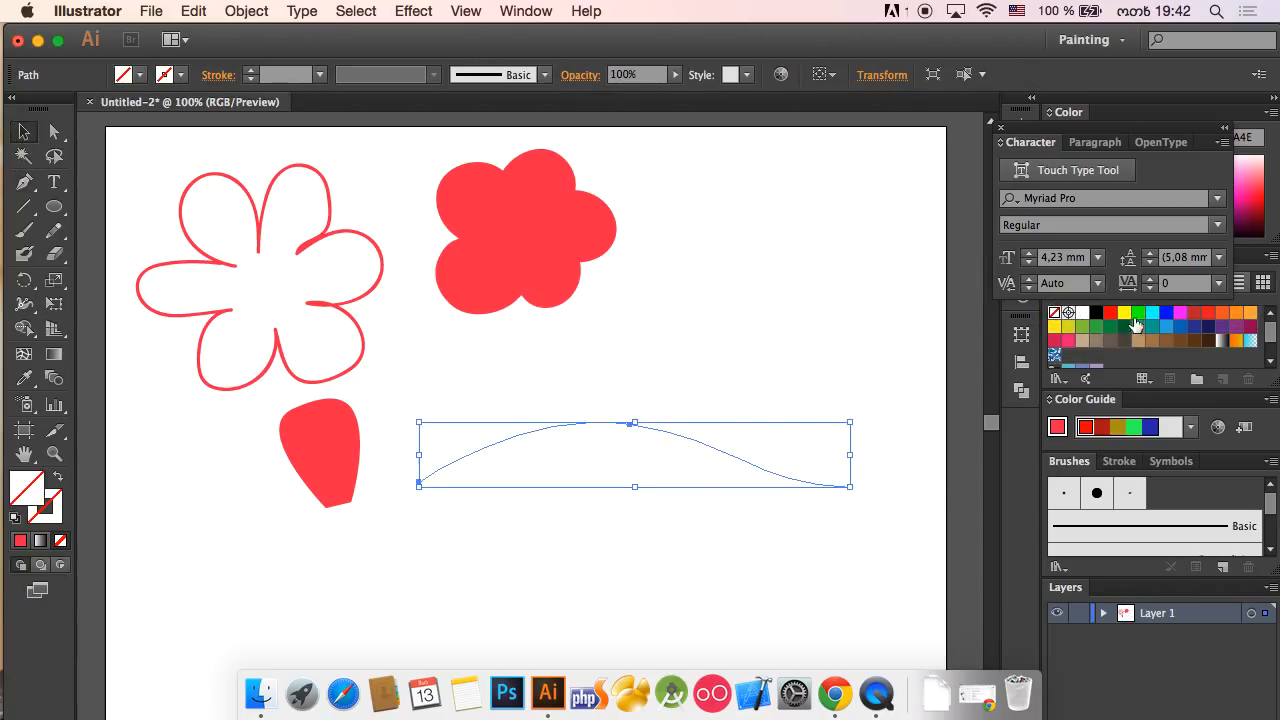
click(52, 514)
click(20, 541)
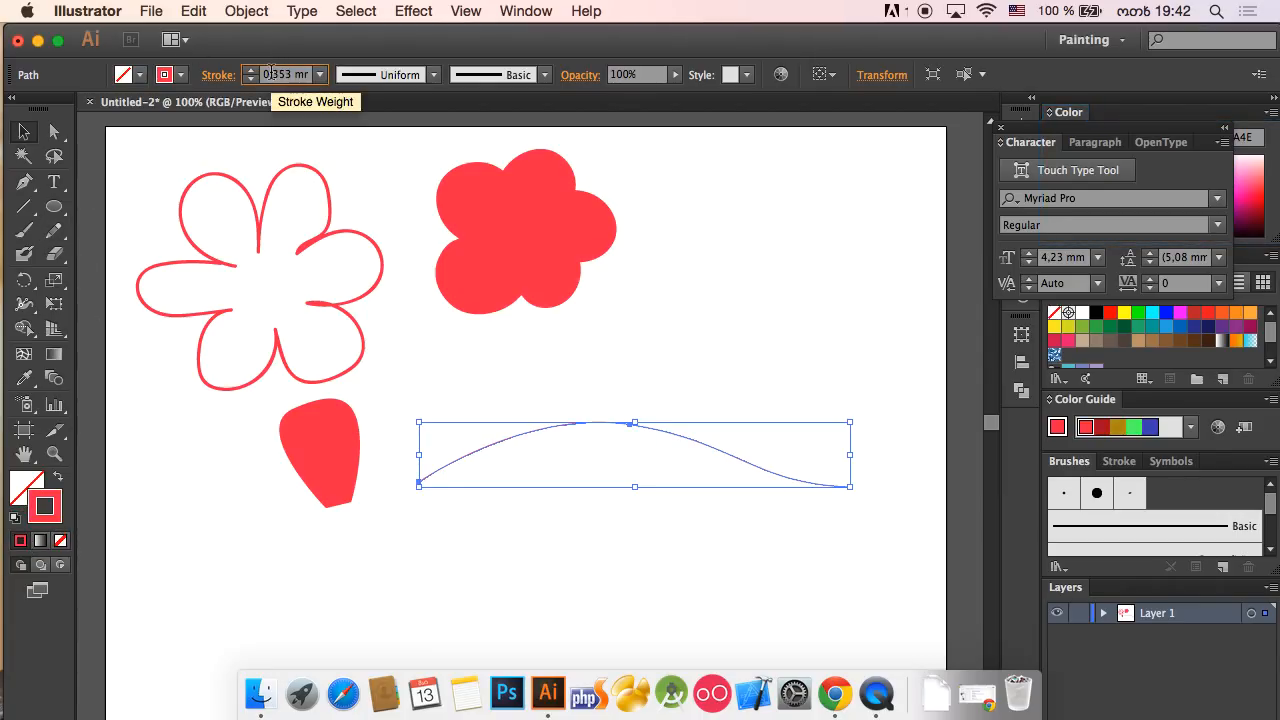
Set the curved path's stroke weight to 11 mm and deselect it.
key(Up)
key(Up)
key(Up)
key(Up)
key(Up)
key(Up)
key(Up)
key(Up)
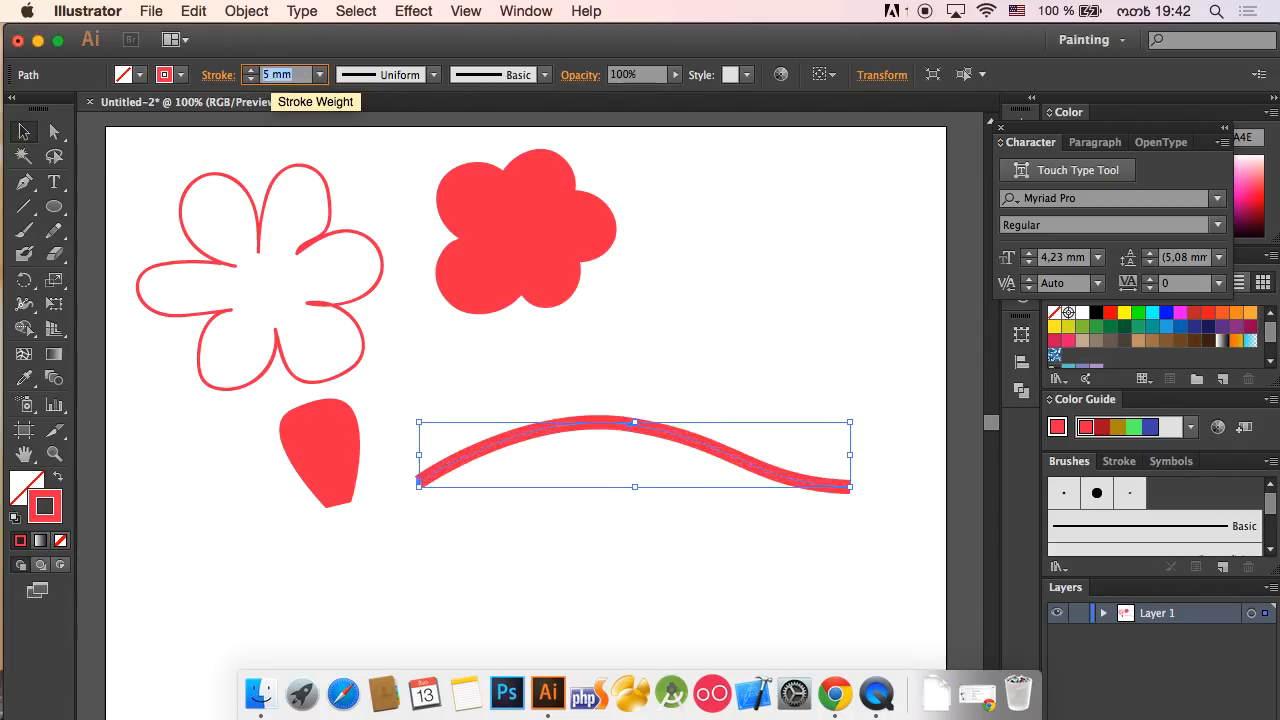
key(Up)
key(Up)
key(Up)
key(Up)
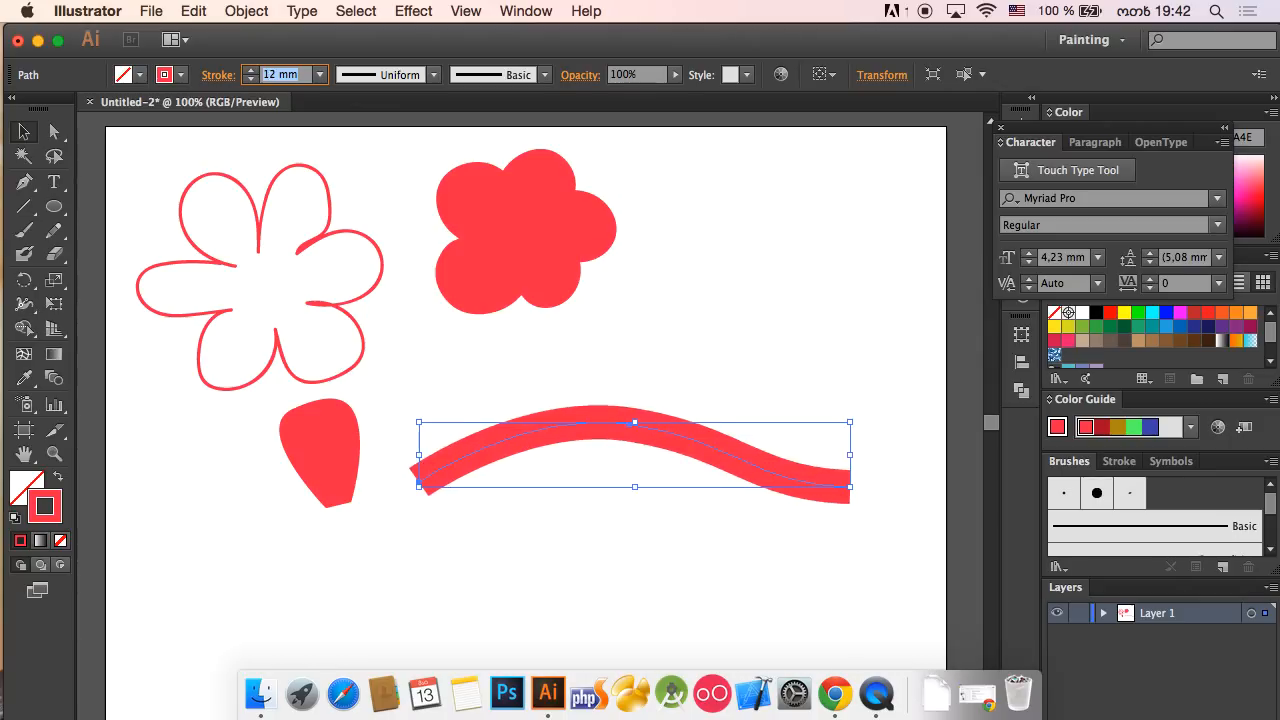
key(Down)
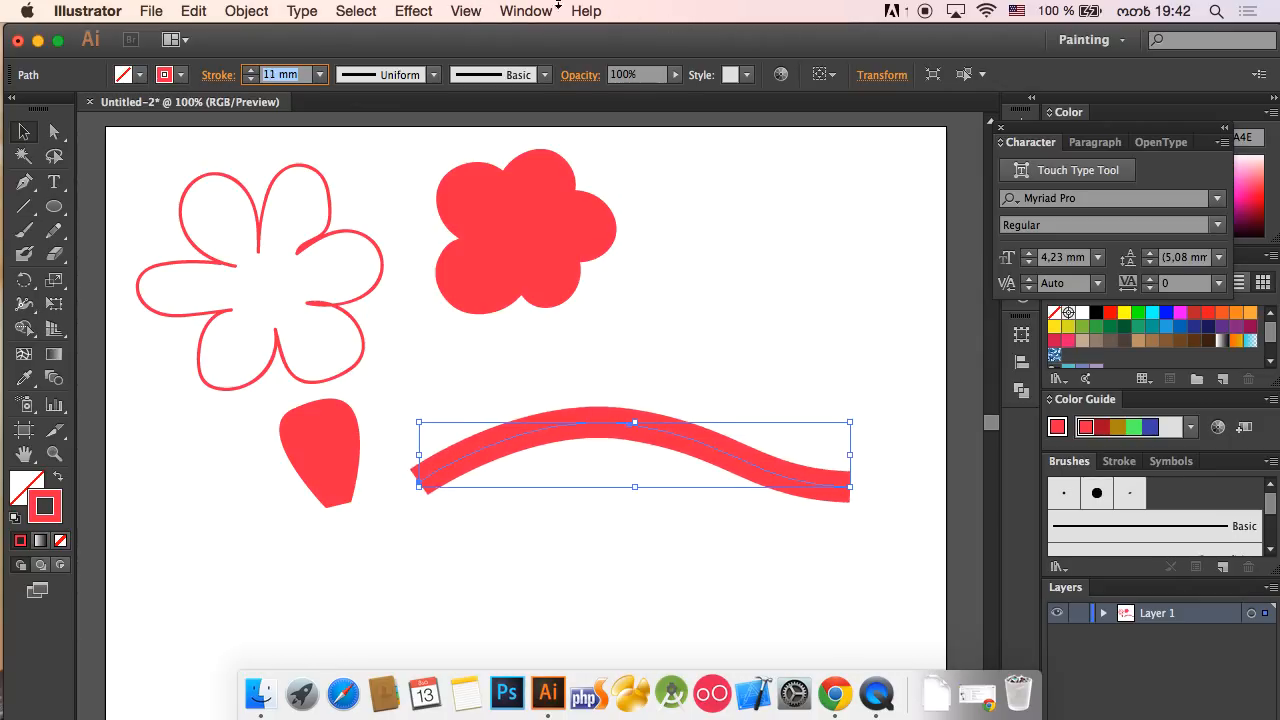
click(652, 349)
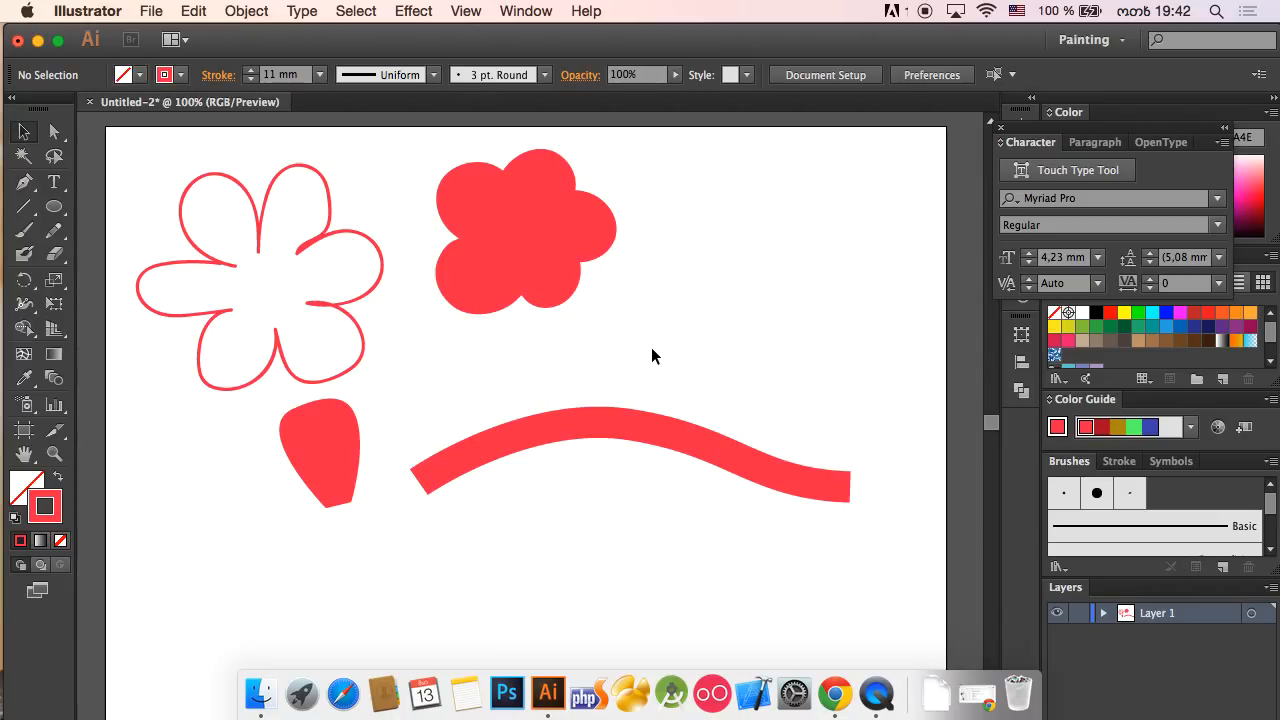
Select the curved path again and undock the Brushes panel so it floats above the artboard.
drag(651, 347, 574, 591)
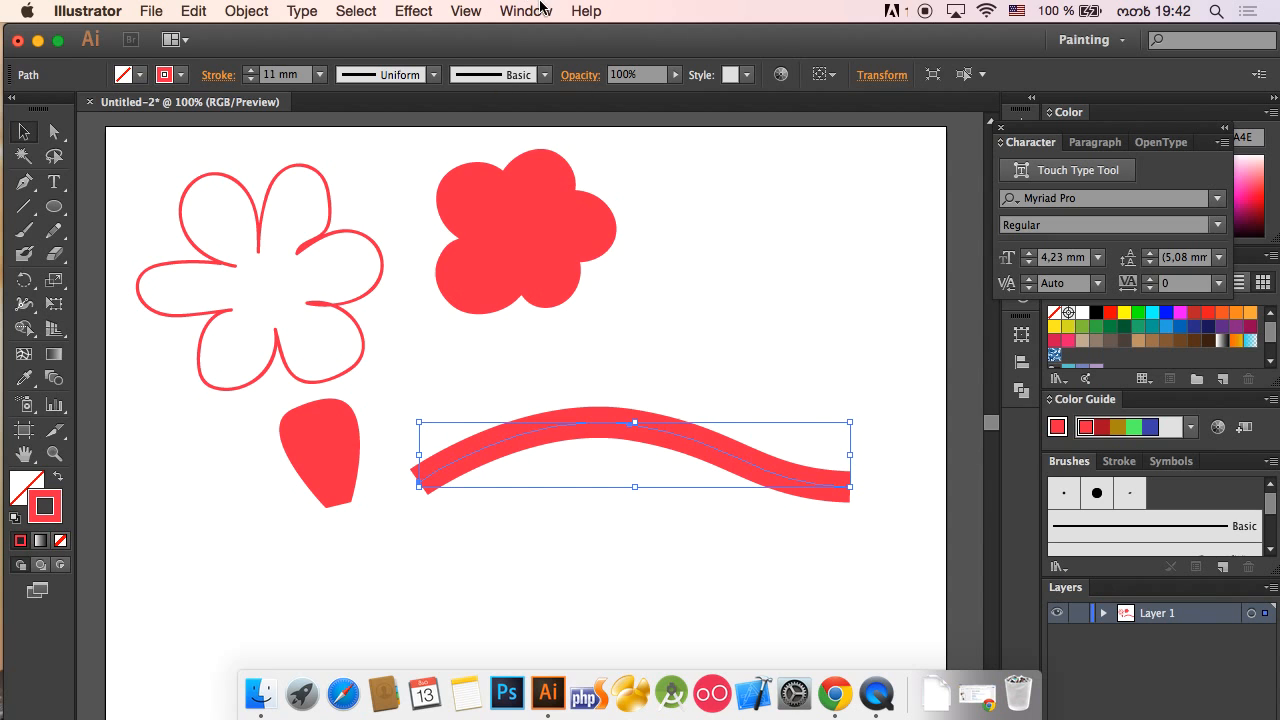
click(540, 10)
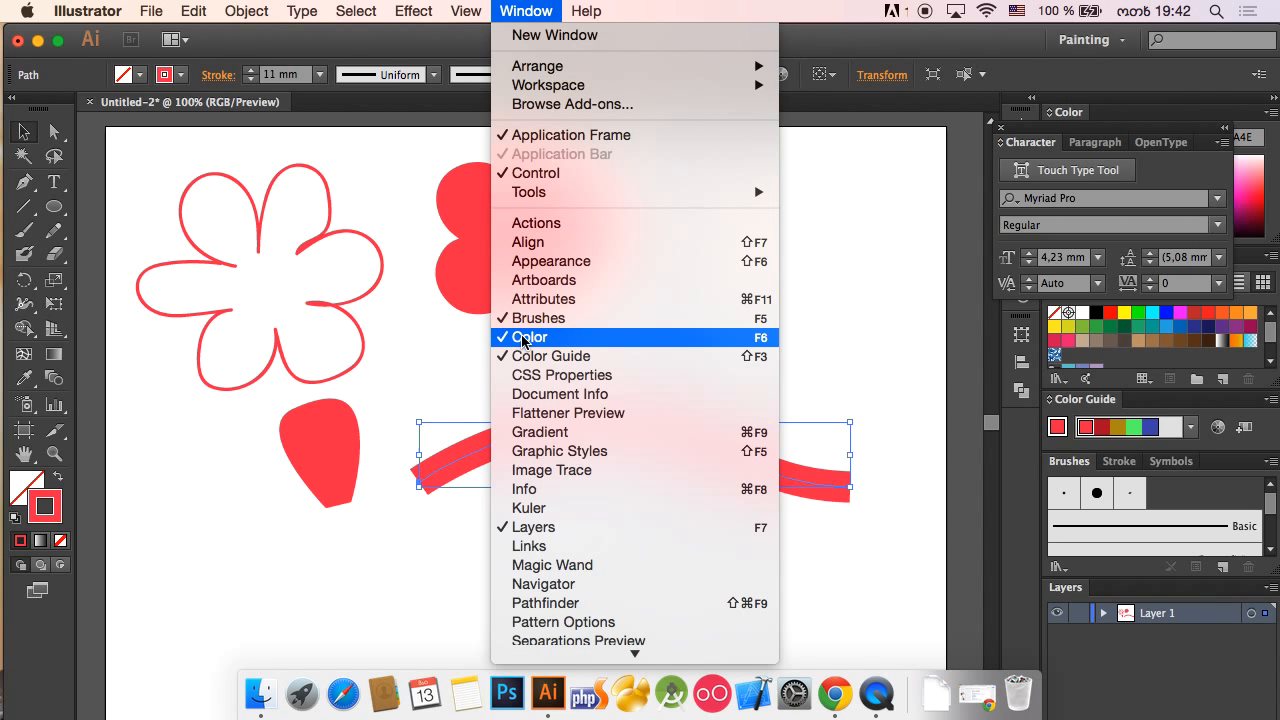
click(664, 4)
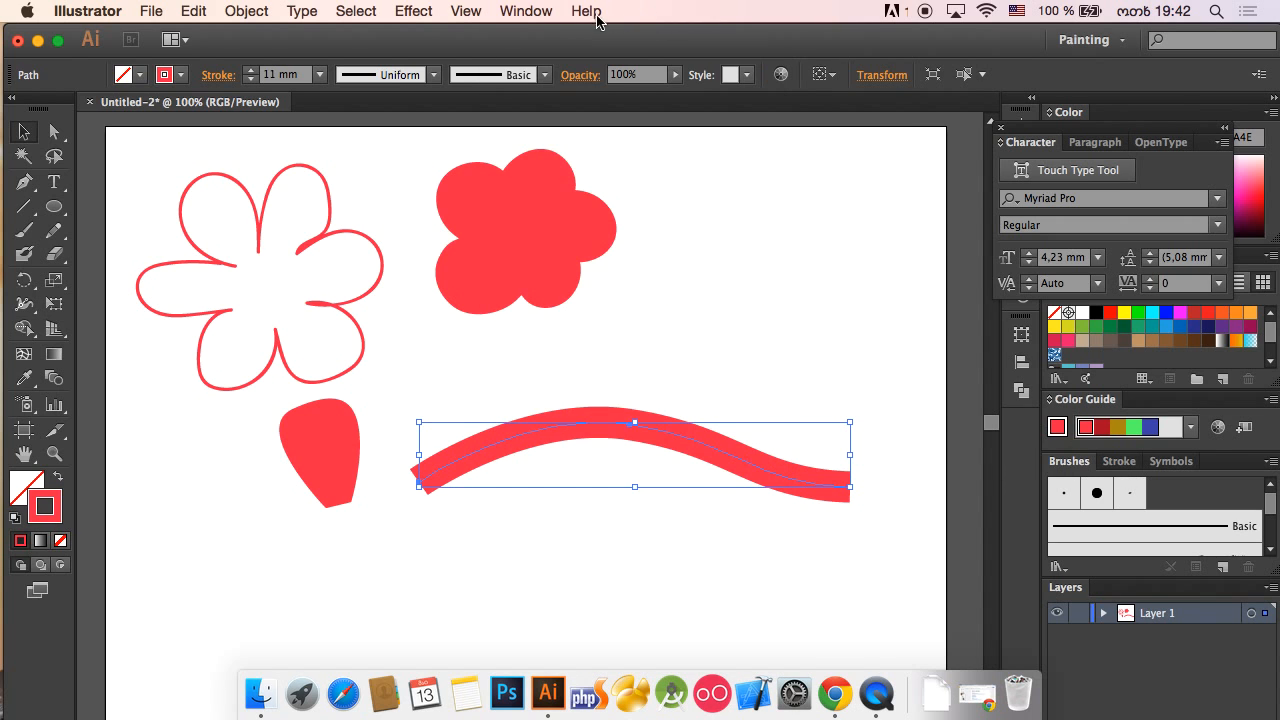
click(558, 7)
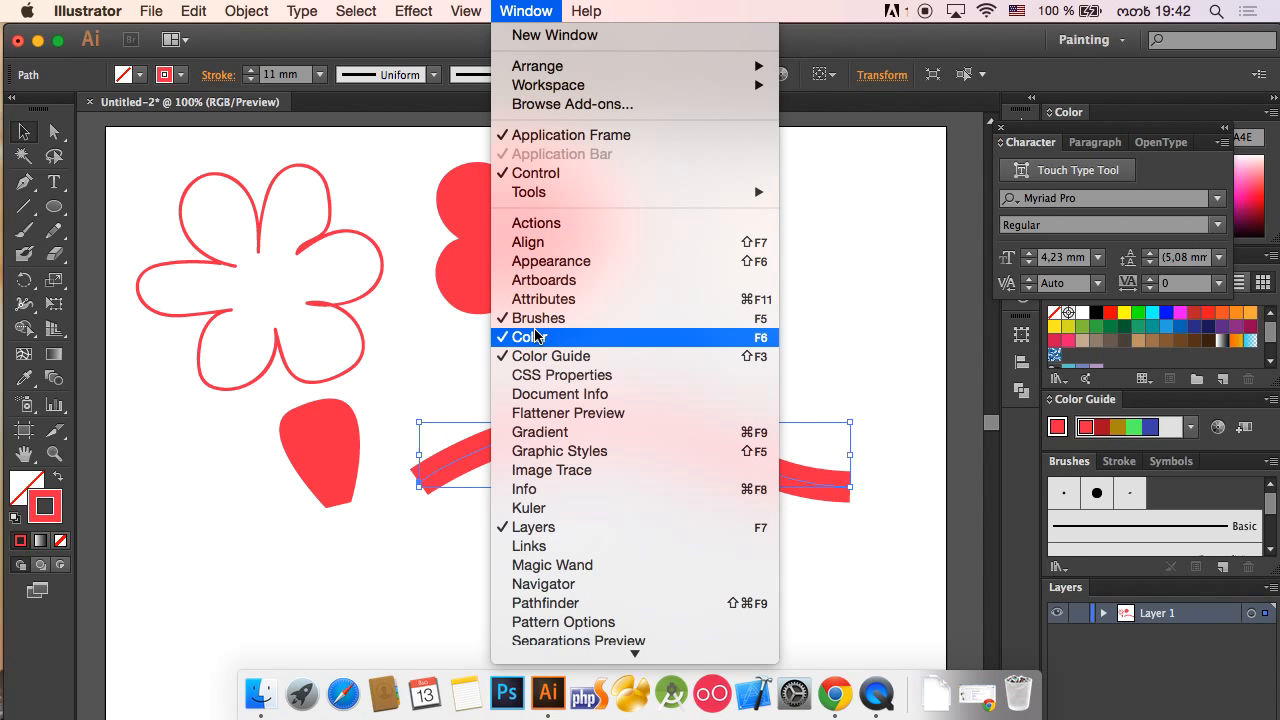
click(1070, 468)
mouse_move(1070, 468)
mouse_down()
mouse_move(1065, 400)
mouse_move(942, 191)
mouse_move(885, 148)
mouse_move(758, 130)
mouse_up()
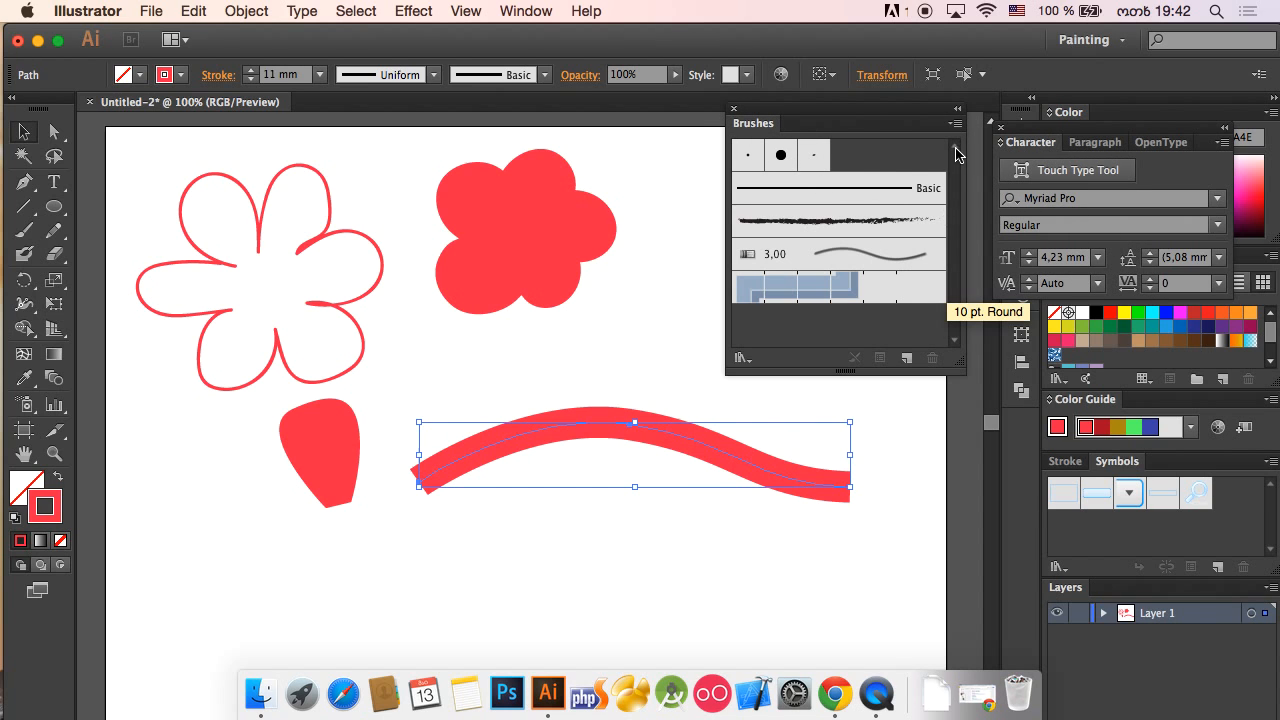
Try the rough charcoal-style art brush, the 3,00 bristle brush and the blue pattern brush on the curved path.
click(806, 221)
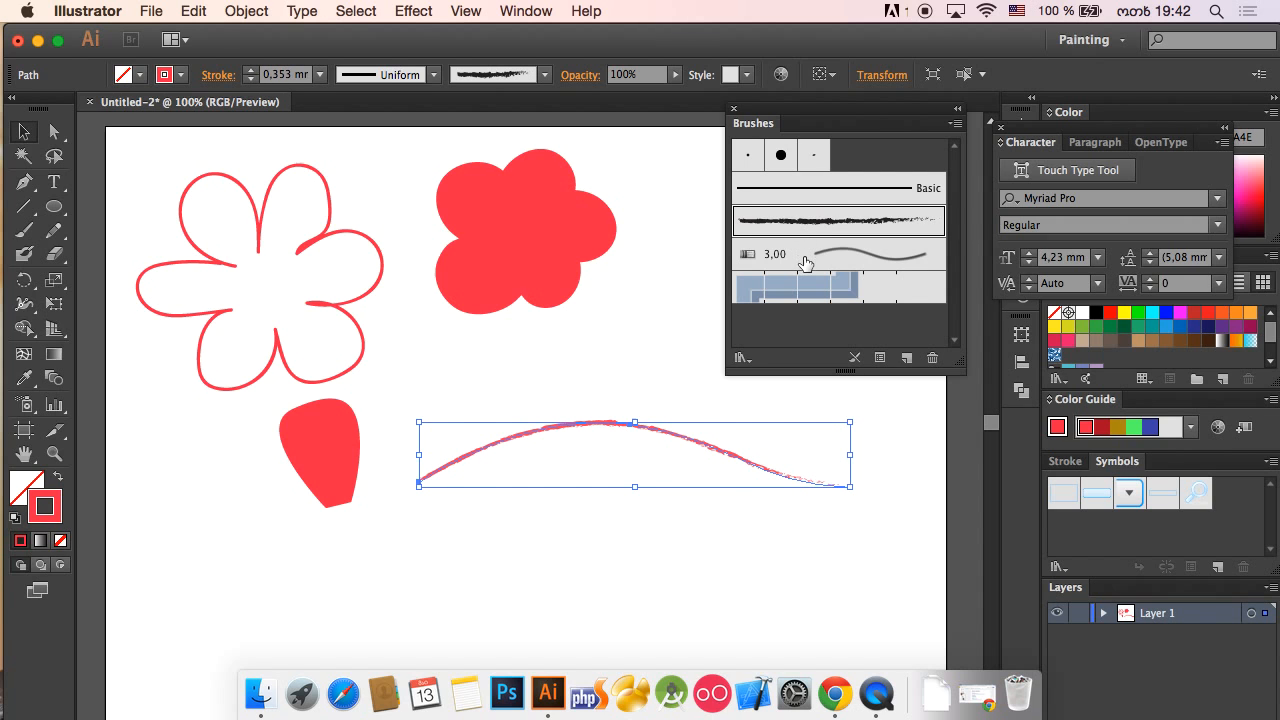
click(807, 260)
click(808, 290)
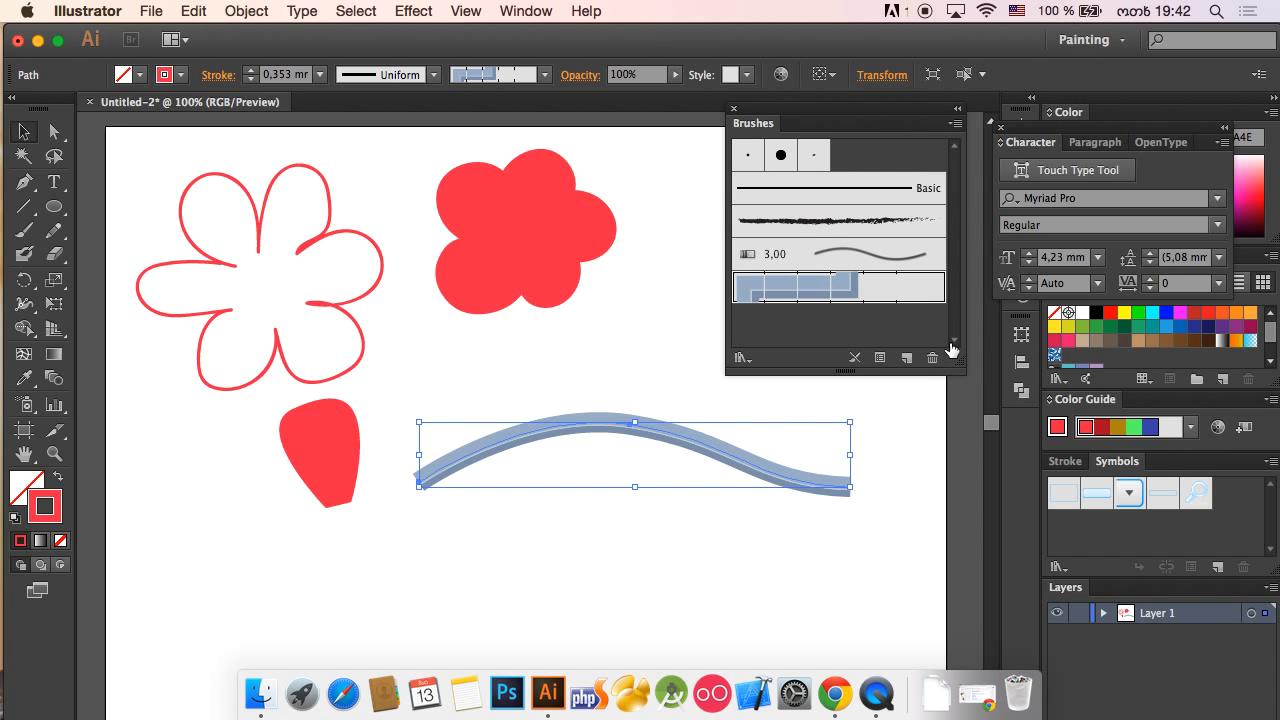
Open the Decorative_Banners and Seals brush library and apply the Banner 1 brush to the curved path.
click(954, 126)
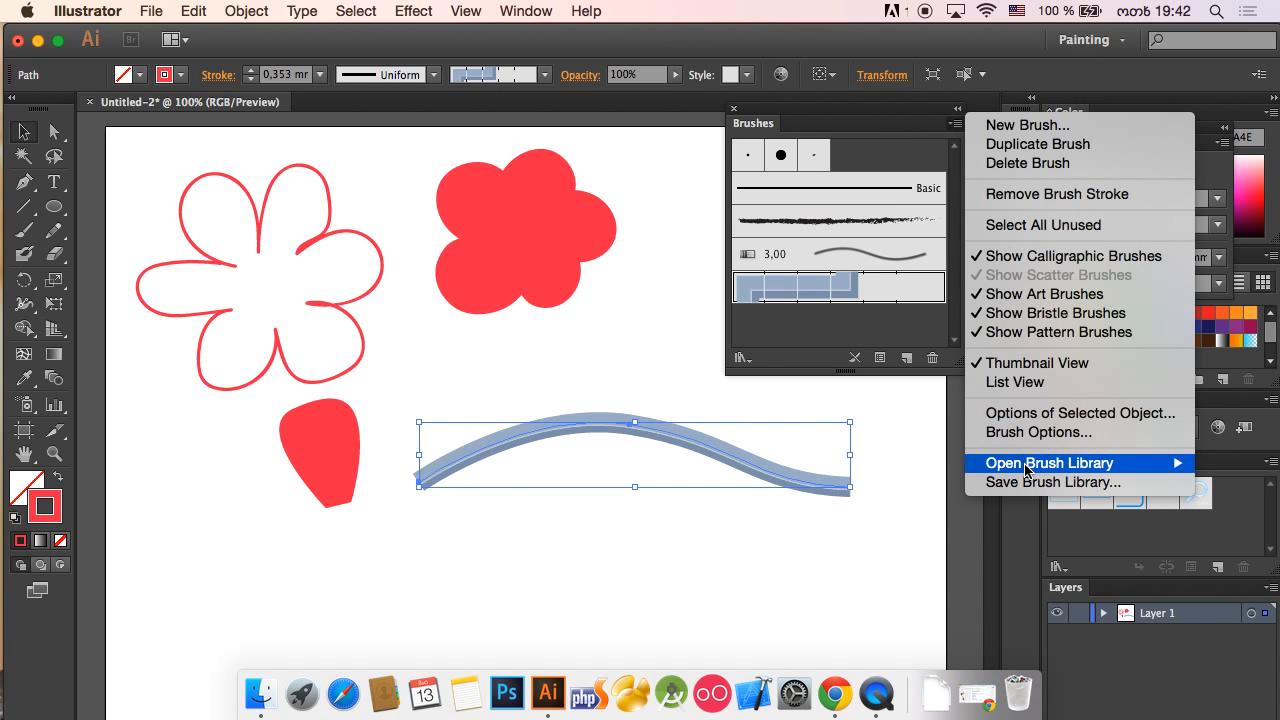
mouse_move(1027, 468)
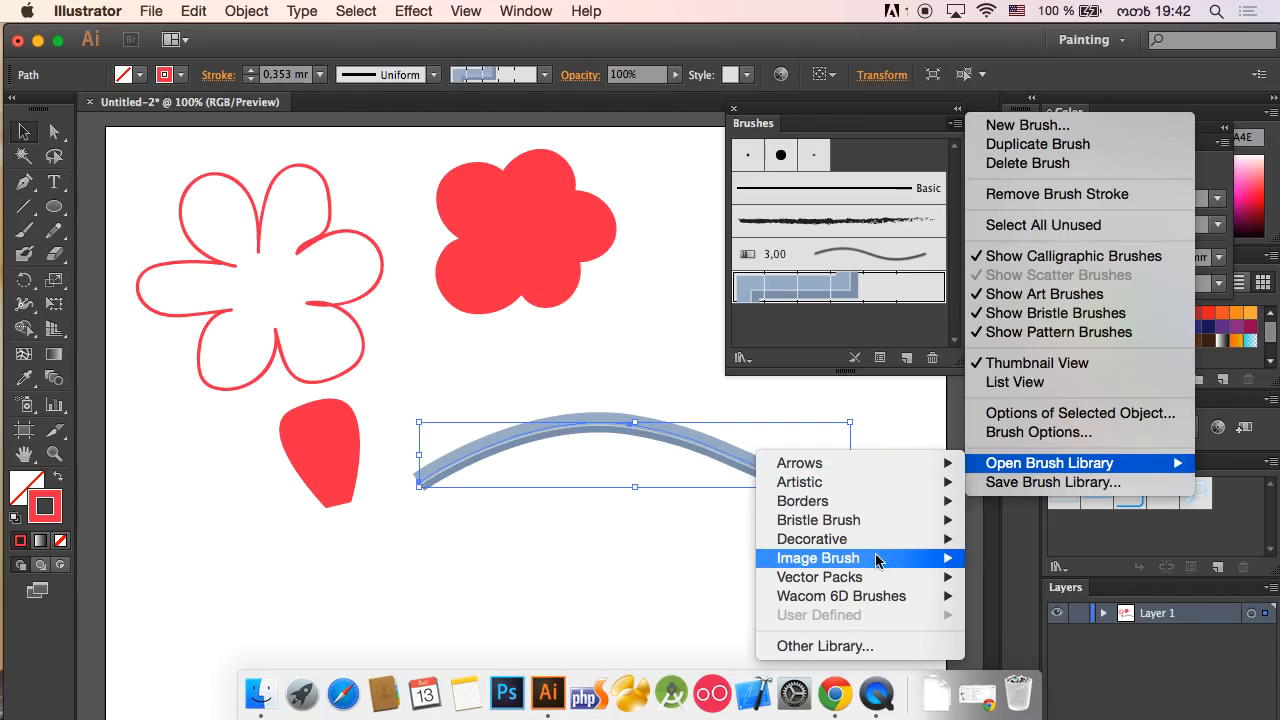
mouse_move(875, 563)
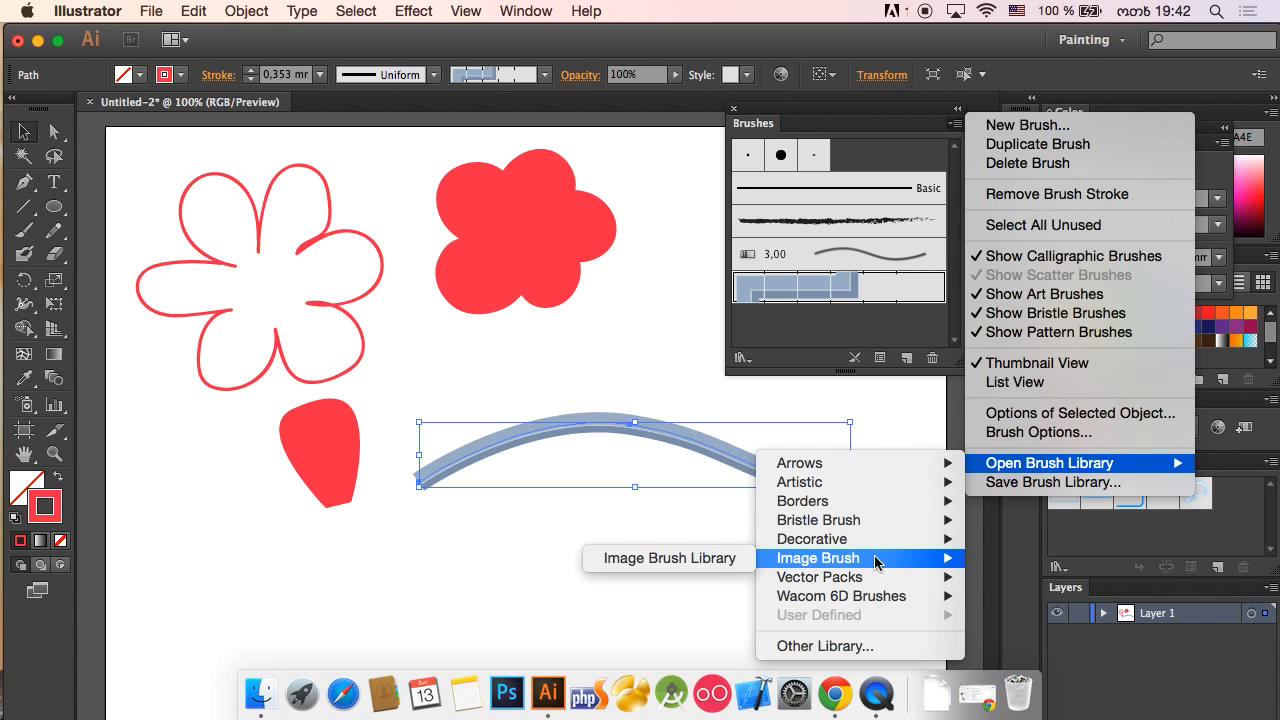
mouse_move(879, 467)
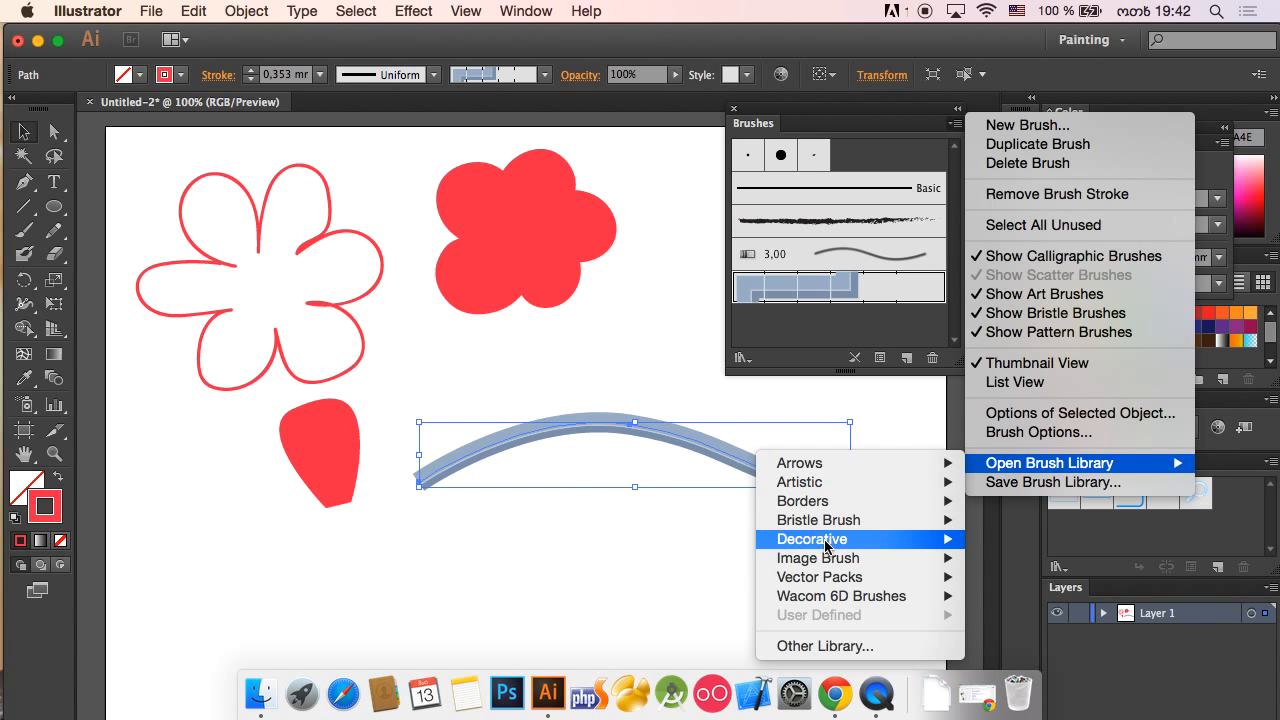
mouse_move(825, 545)
click(689, 541)
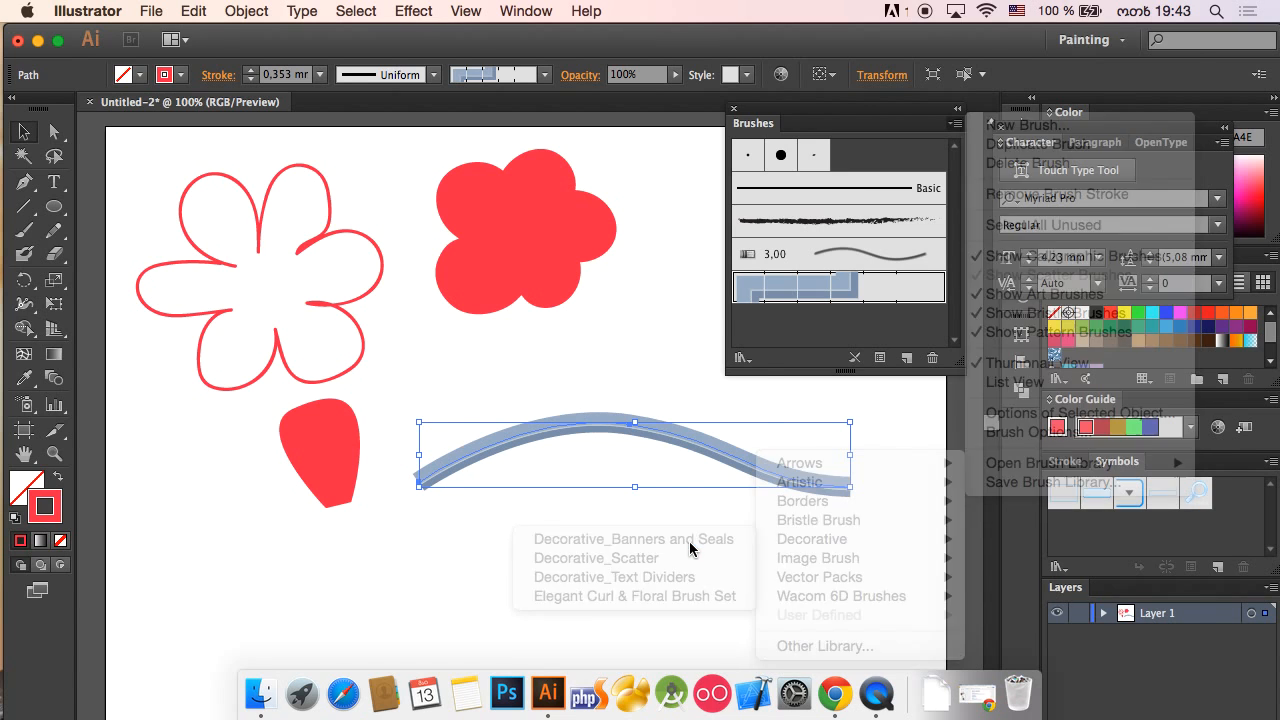
click(706, 397)
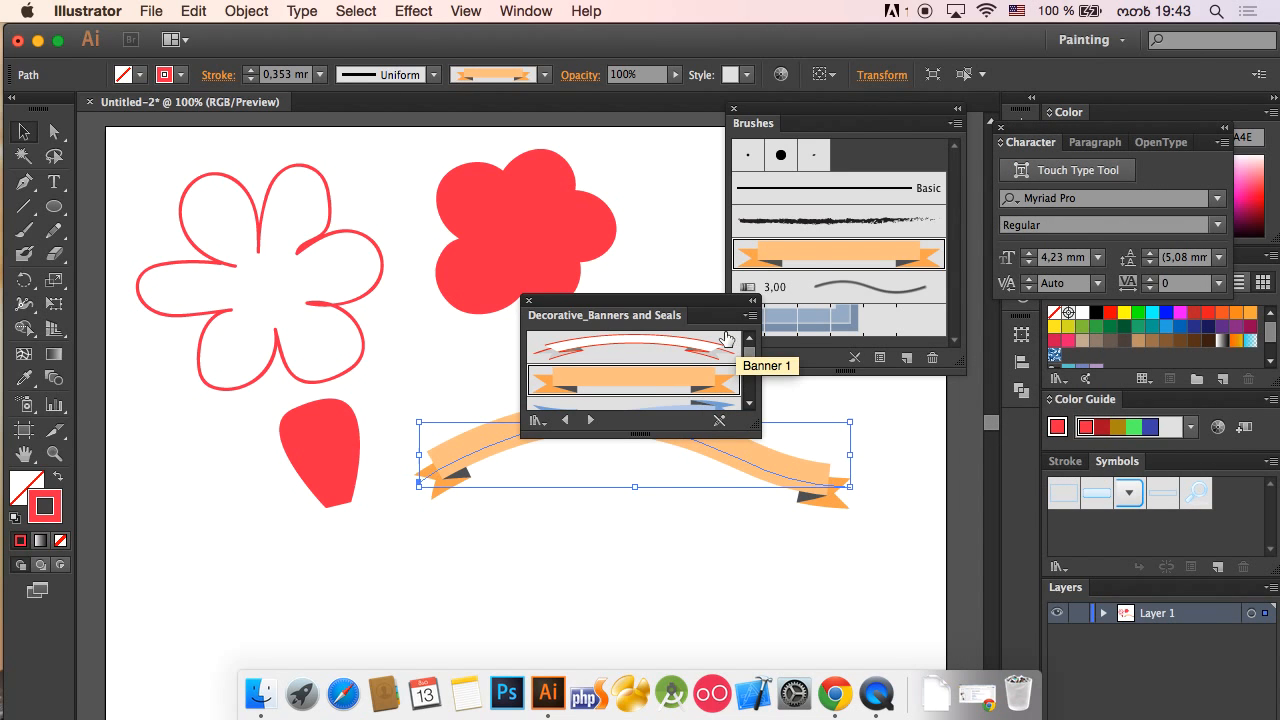
Apply the rough charcoal-style brush to the curved path and move the banner library over the Brushes panel.
click(904, 222)
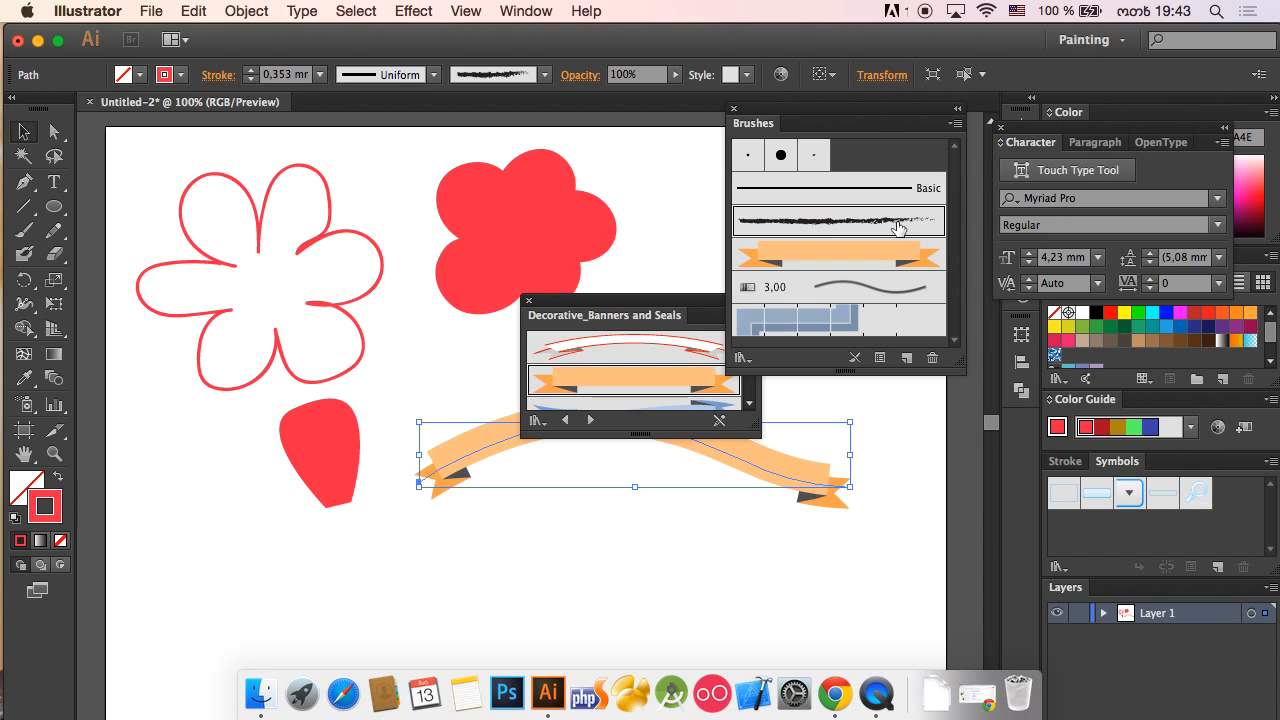
drag(677, 301, 920, 186)
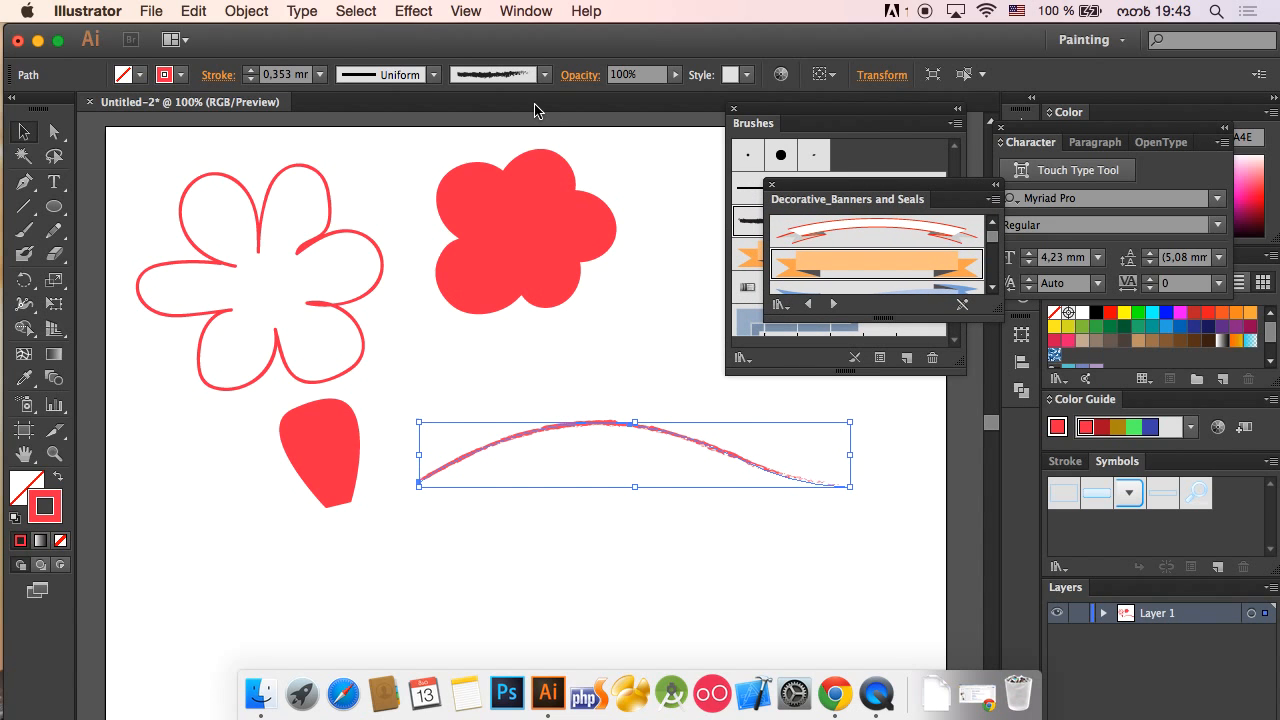
Increase the stroke weight of the charcoal-brushed curved path to 4 mm.
click(251, 71)
click(251, 71)
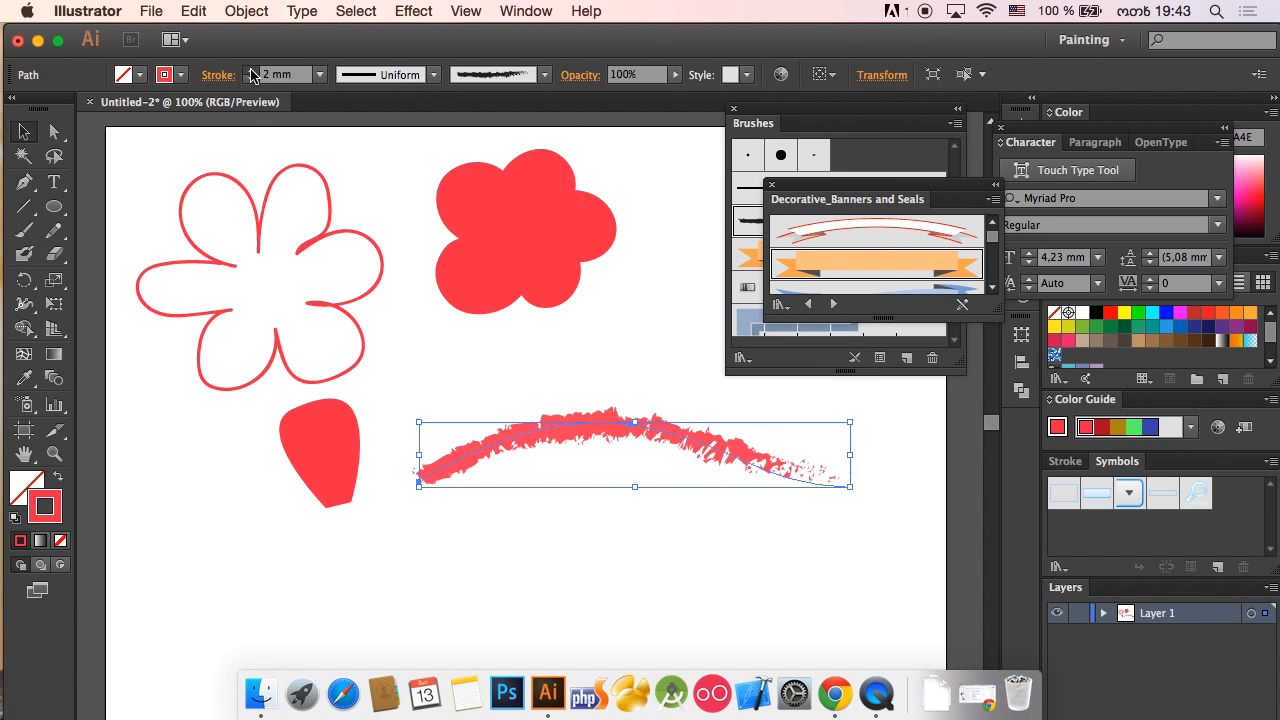
click(251, 71)
click(251, 71)
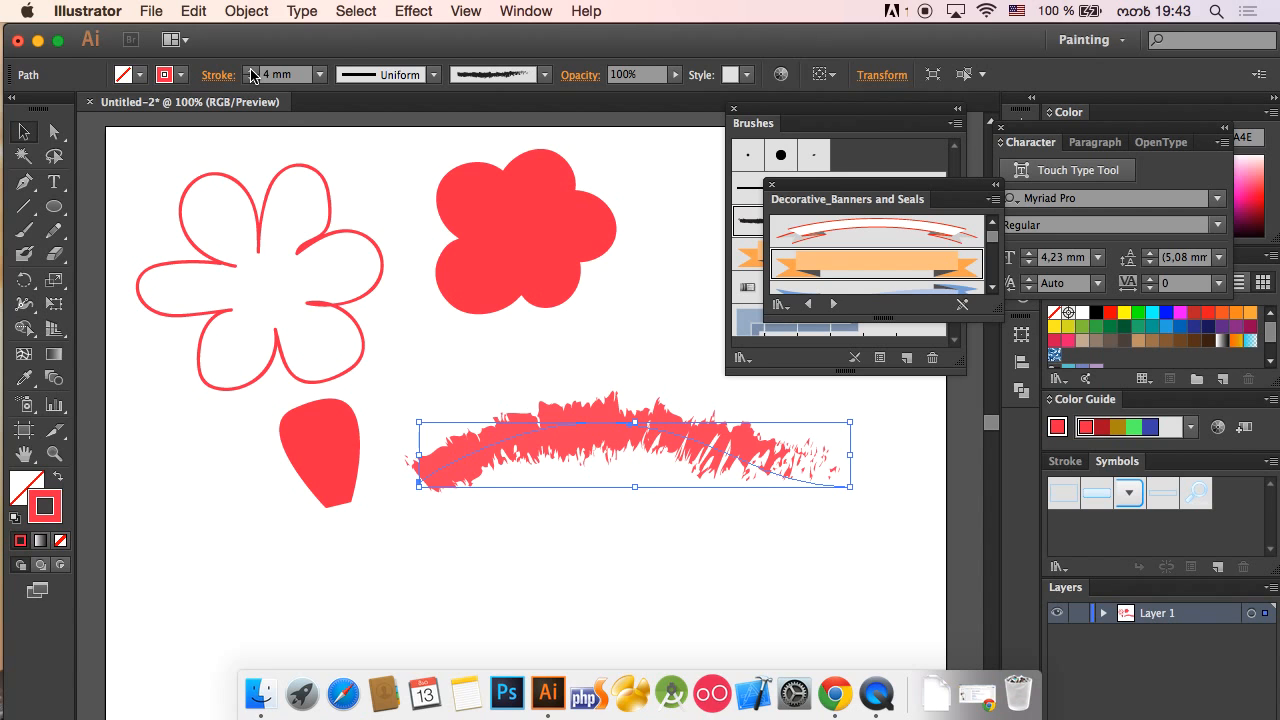
Move the charcoal-brushed curve to the artboard's lower left and the red petal shape further left above it.
click(492, 353)
drag(571, 429, 520, 520)
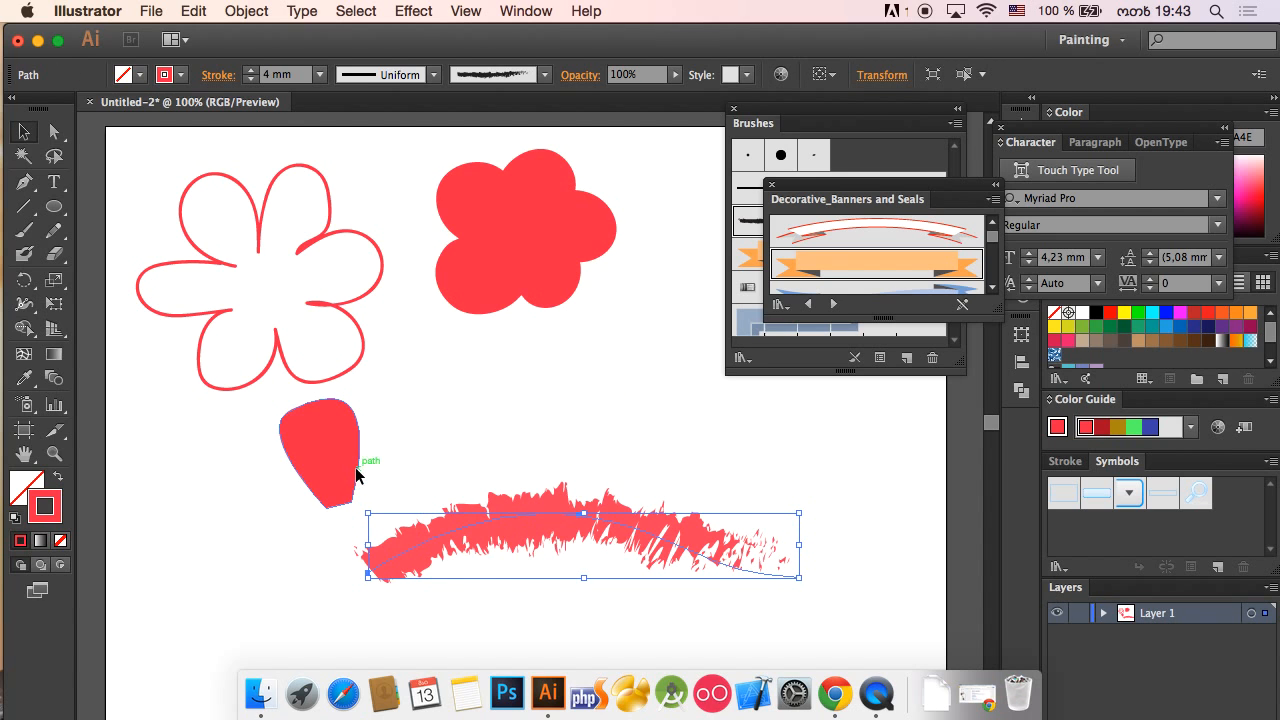
mouse_move(356, 474)
mouse_down()
mouse_move(234, 474)
mouse_move(234, 499)
mouse_up()
click(488, 441)
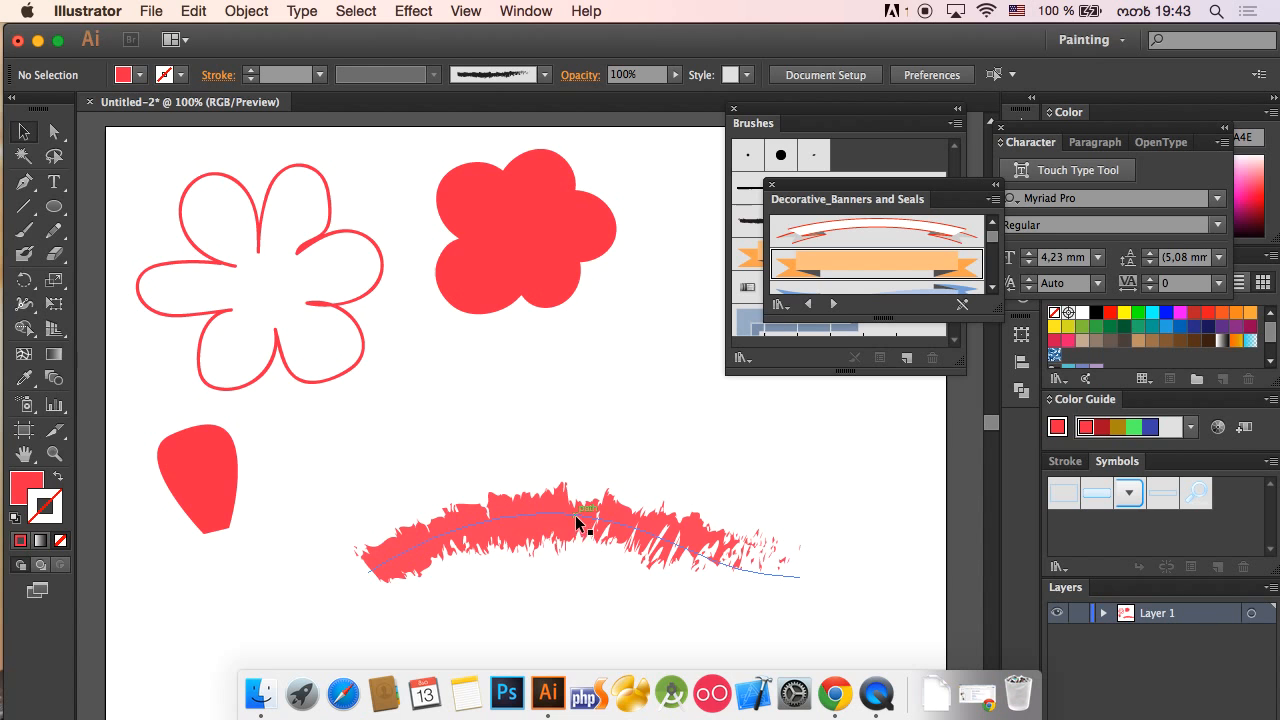
drag(577, 521, 462, 553)
click(547, 472)
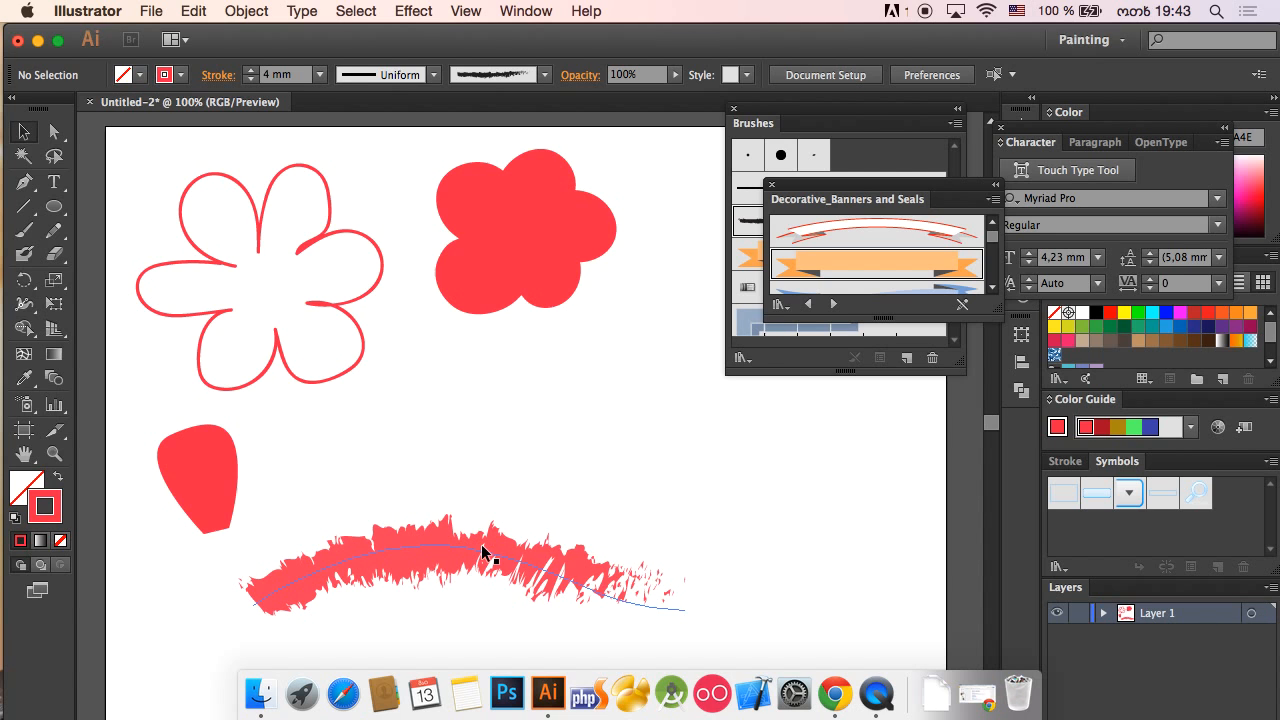
drag(478, 552, 404, 584)
click(419, 478)
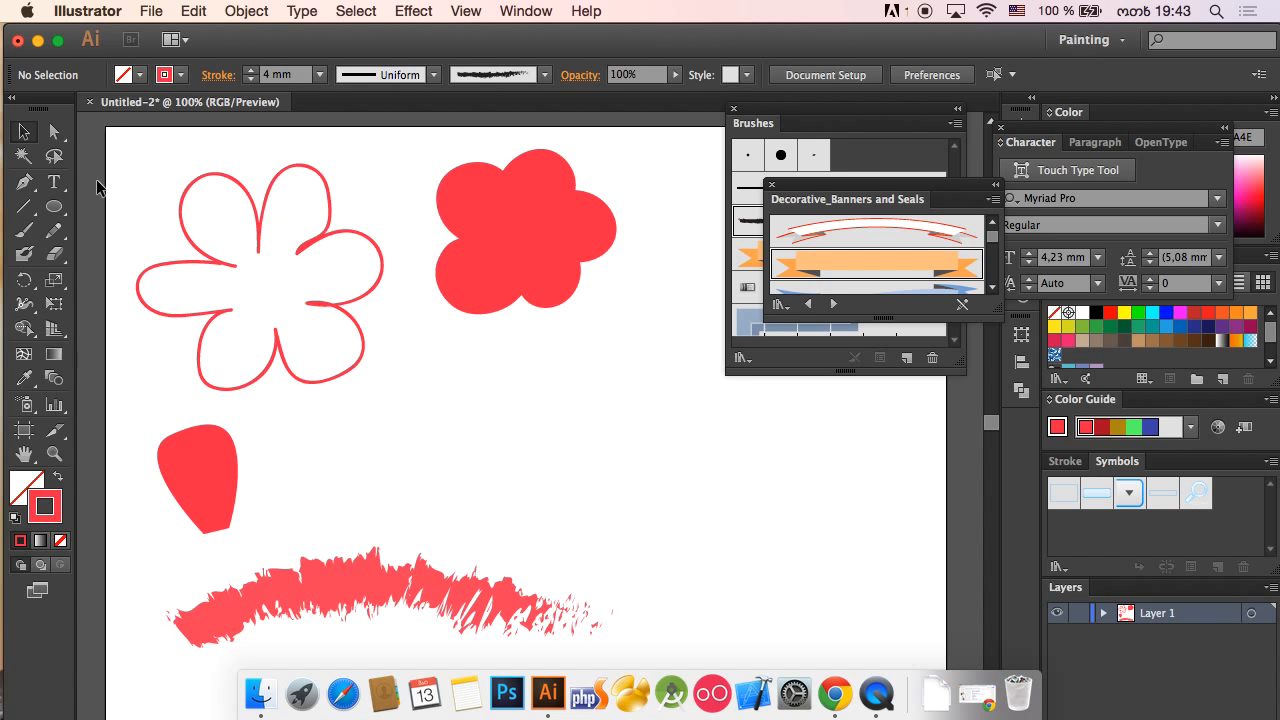
Paint a long, nearly horizontal Paintbrush stroke above the charcoal curve and switch it to the 3 pt. Round brush.
click(19, 234)
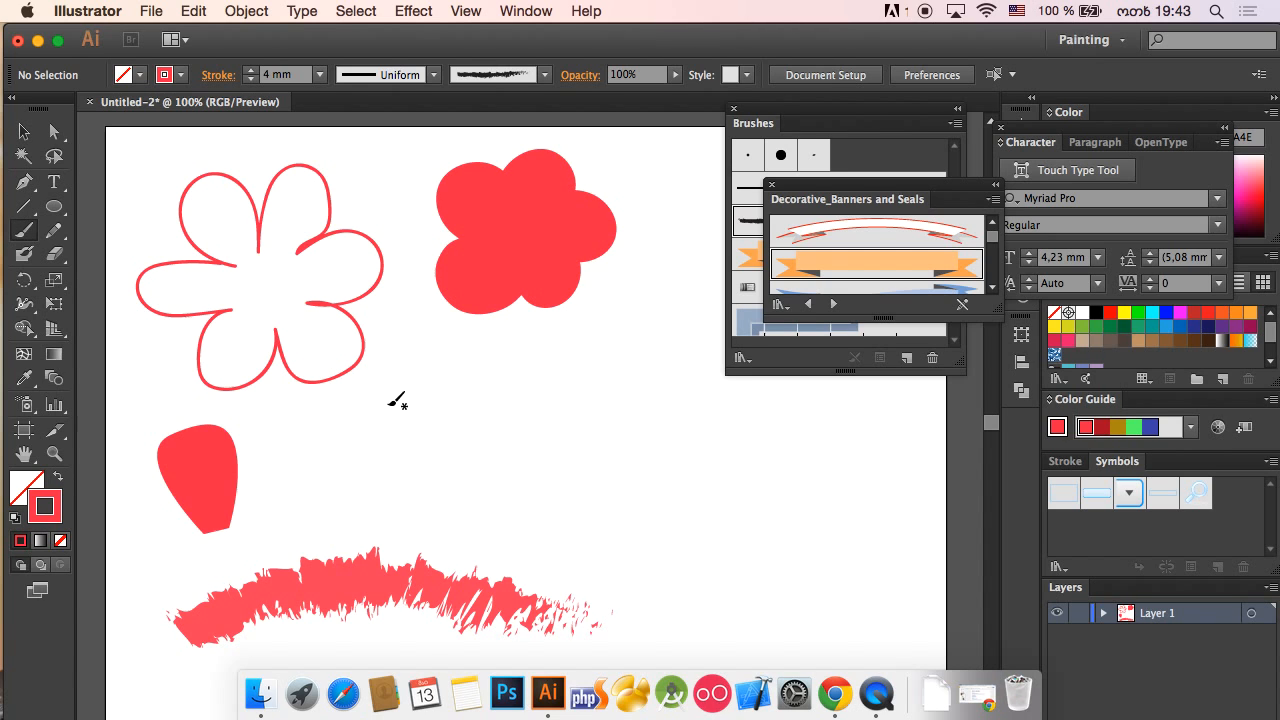
drag(392, 457, 770, 473)
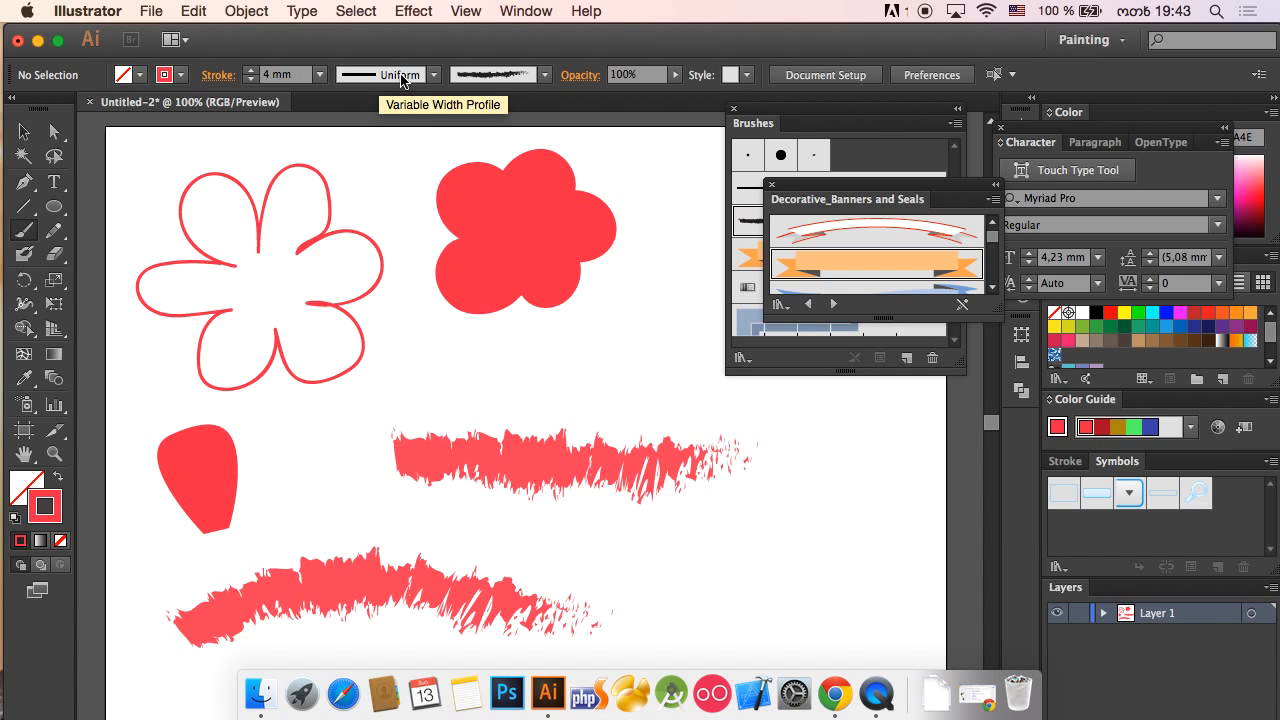
click(24, 133)
drag(512, 380, 572, 486)
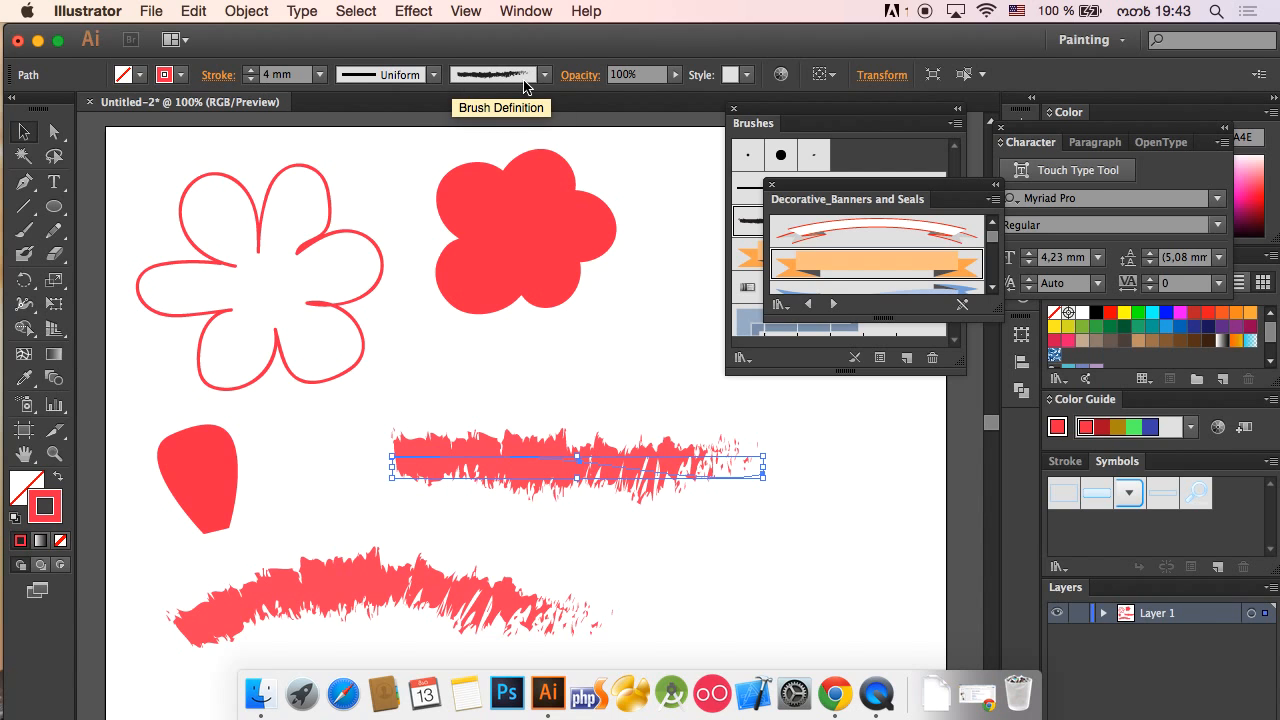
click(462, 76)
click(365, 118)
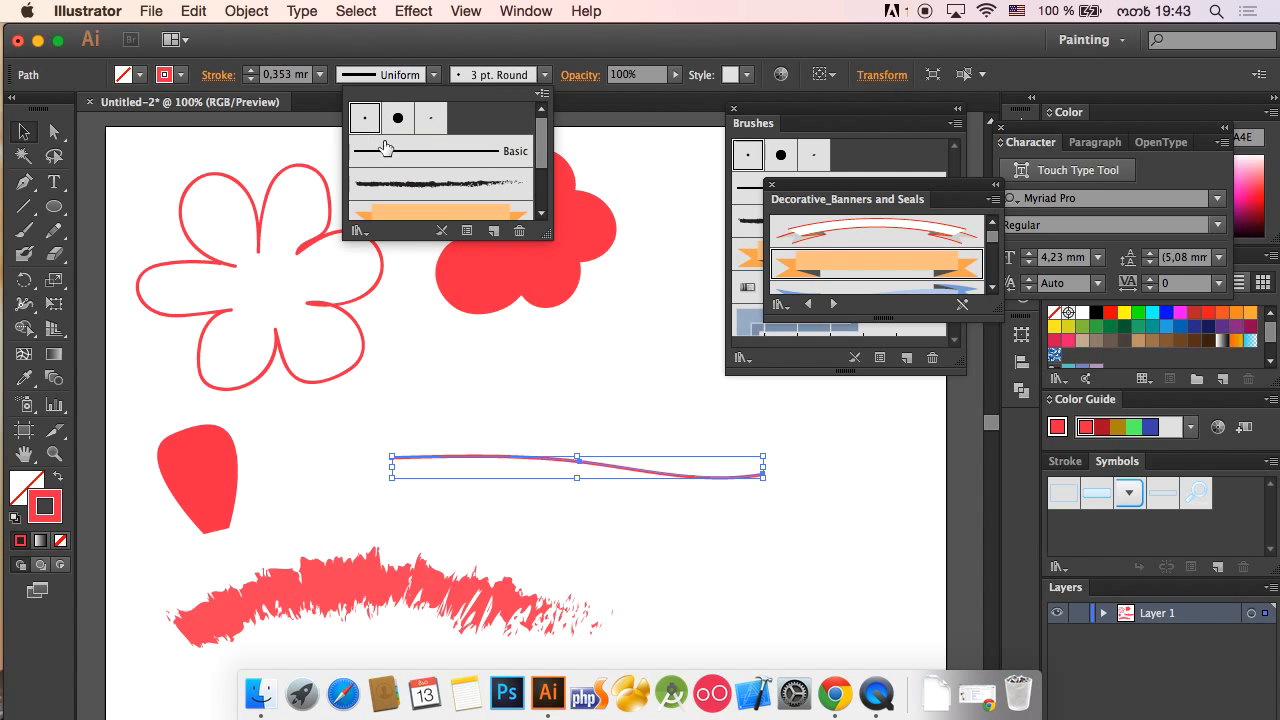
Set the stroke weight of the painted horizontal line to 5 mm.
click(251, 71)
click(251, 71)
click(251, 71)
click(251, 71)
click(251, 72)
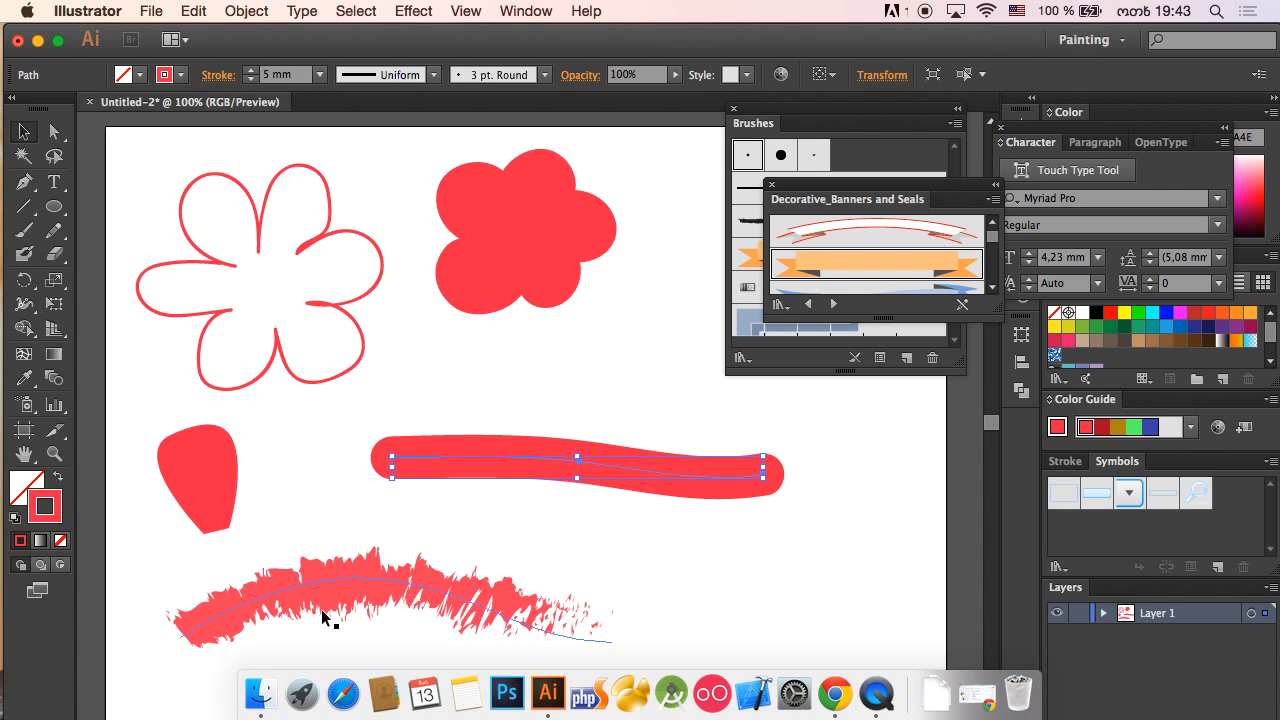
Delete the charcoal curve, the outlined flower and the red petal shape, keeping the solid red flower.
click(328, 576)
key(Delete)
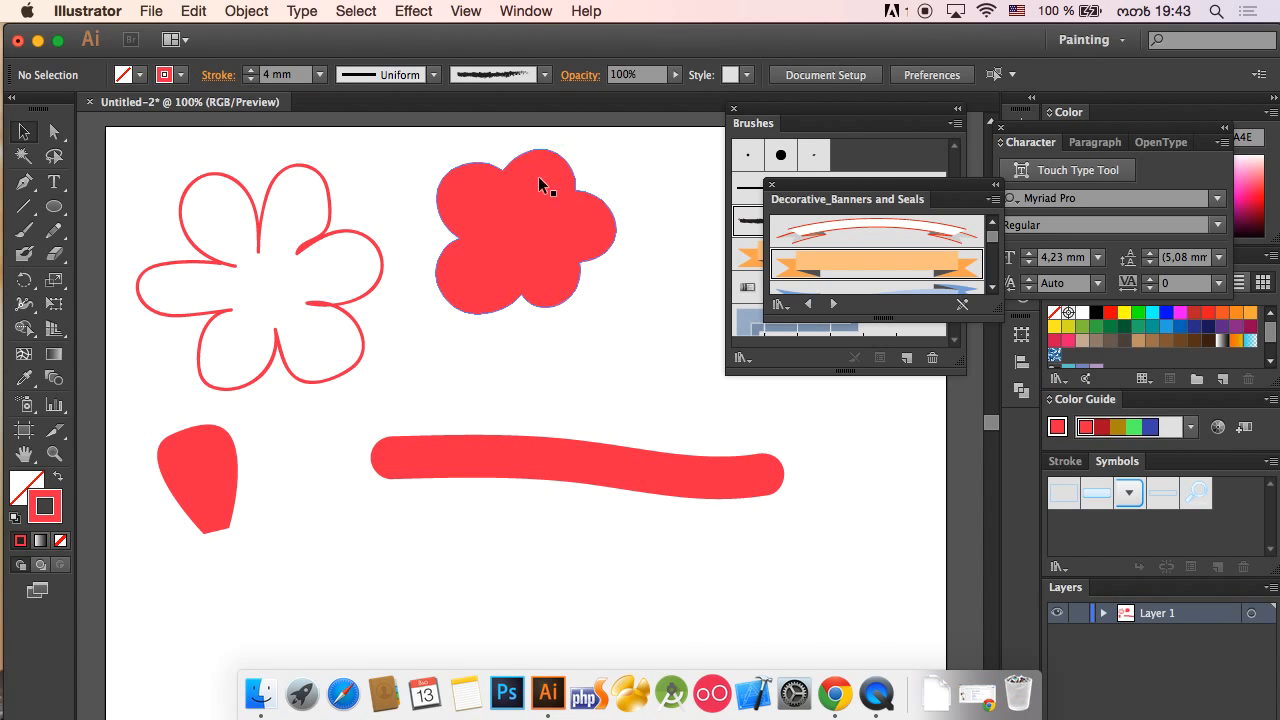
click(532, 207)
key(Delete)
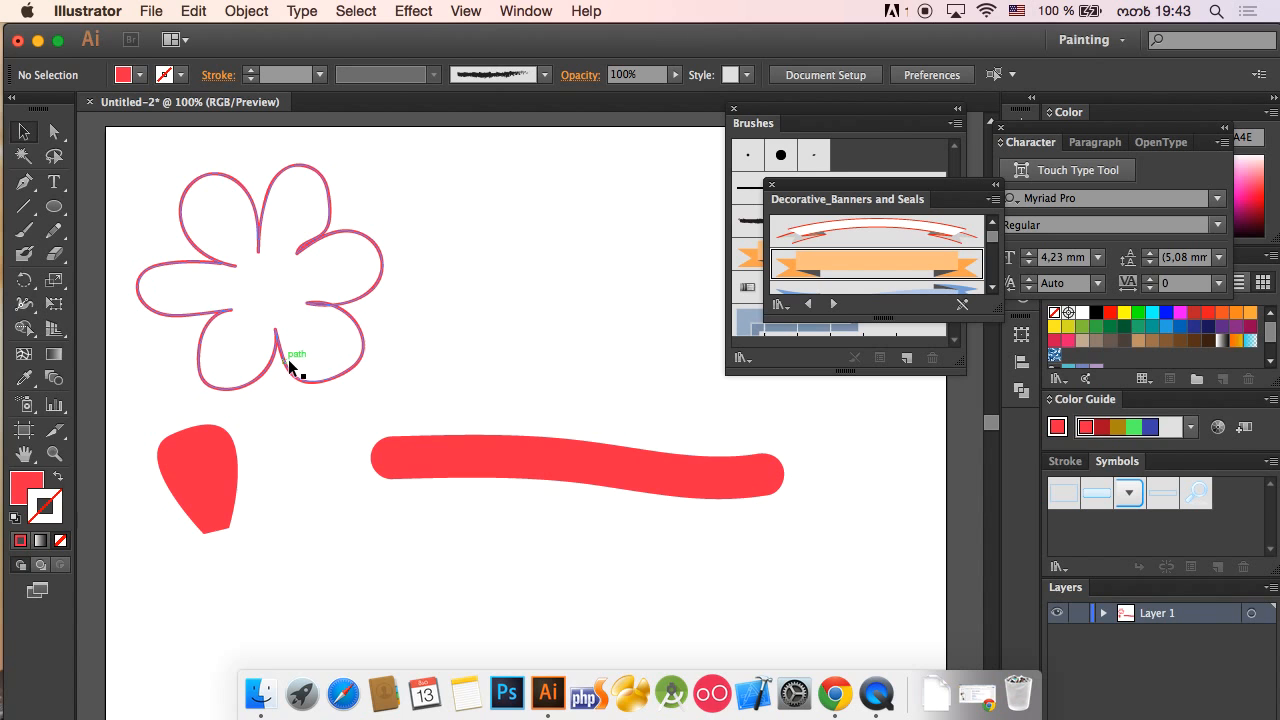
key(super+z)
click(289, 368)
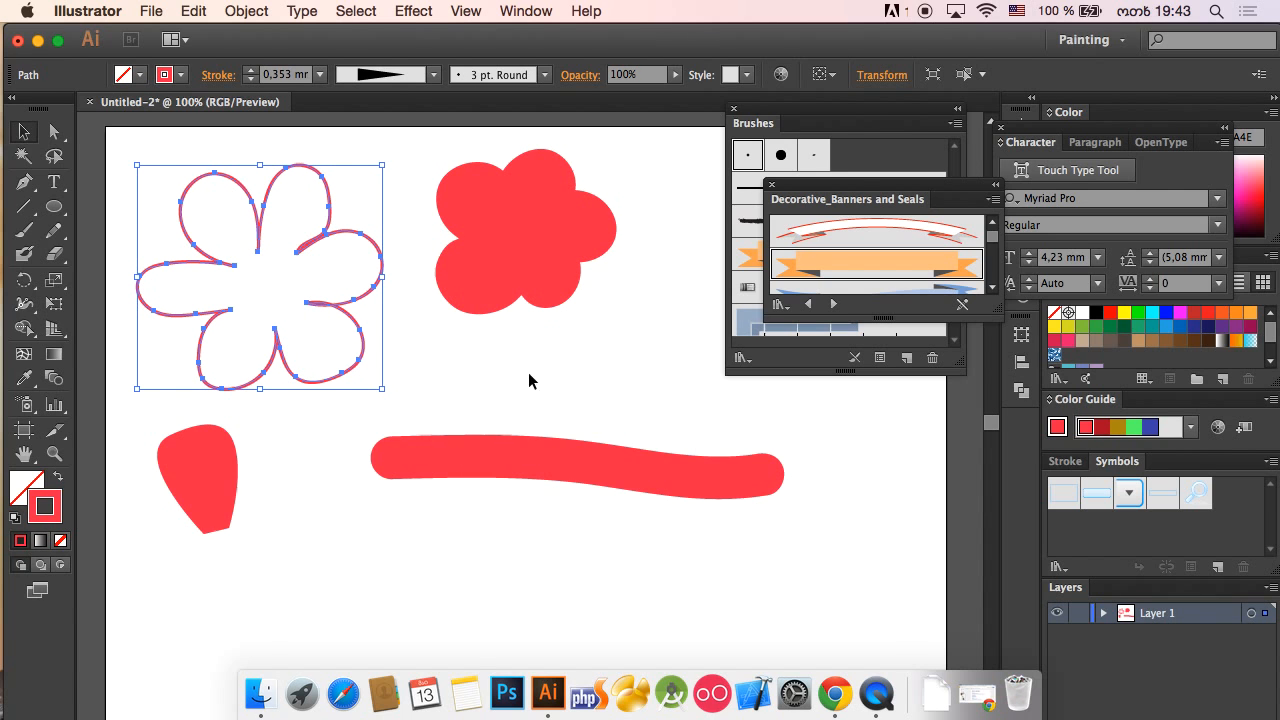
key(Delete)
click(205, 495)
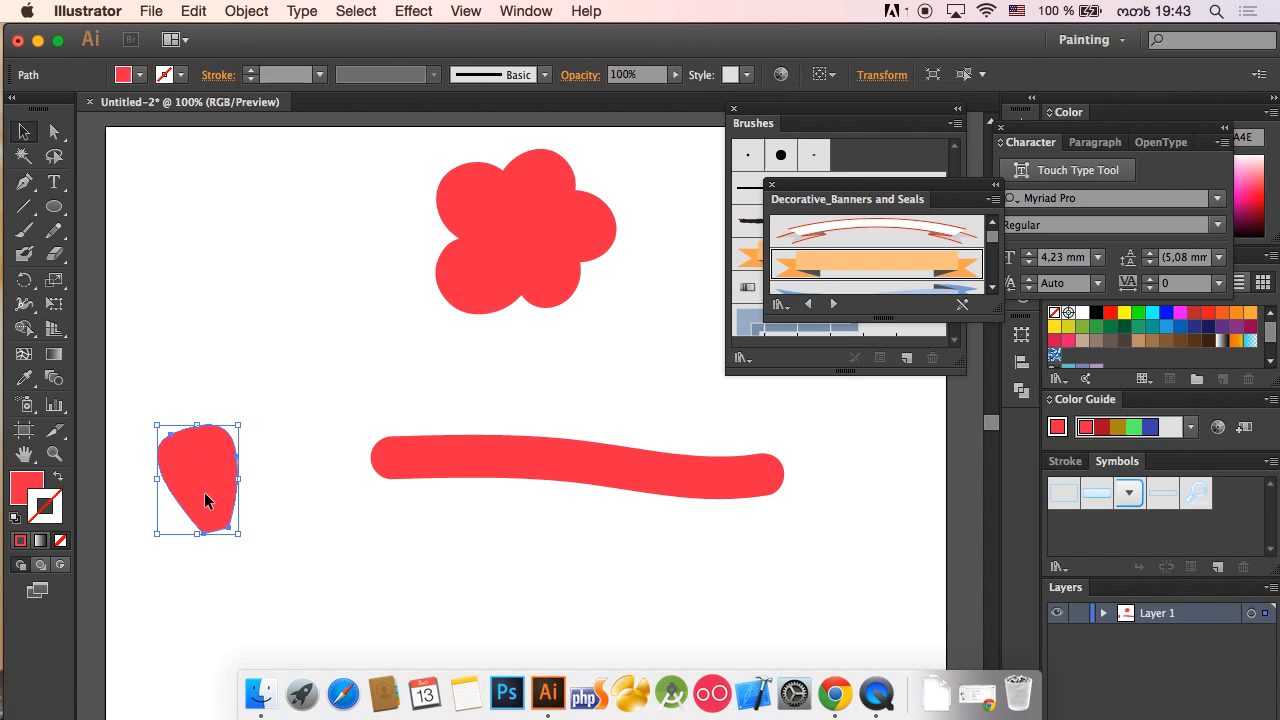
key(Delete)
Move the painted line to the left and position the solid red flower centrally just above it.
drag(477, 451, 287, 460)
click(388, 384)
mouse_move(337, 396)
mouse_down()
mouse_move(337, 457)
mouse_move(405, 534)
mouse_up()
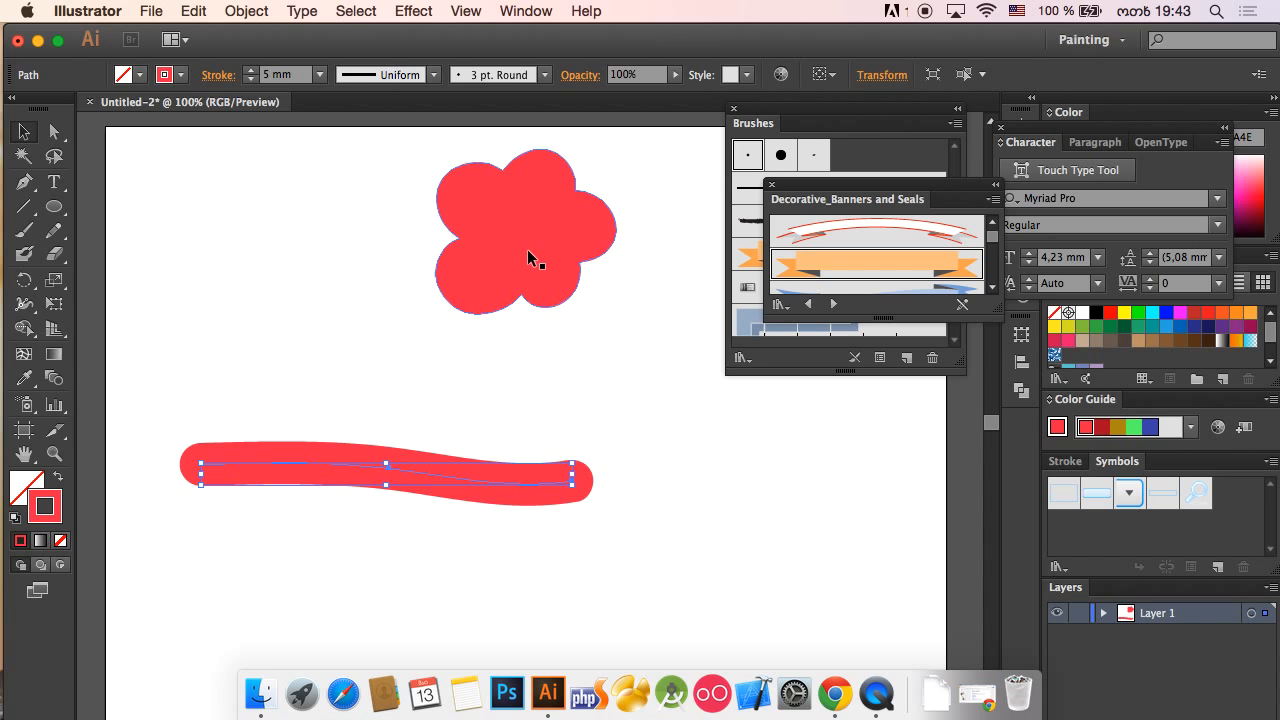
drag(527, 249, 408, 307)
click(460, 407)
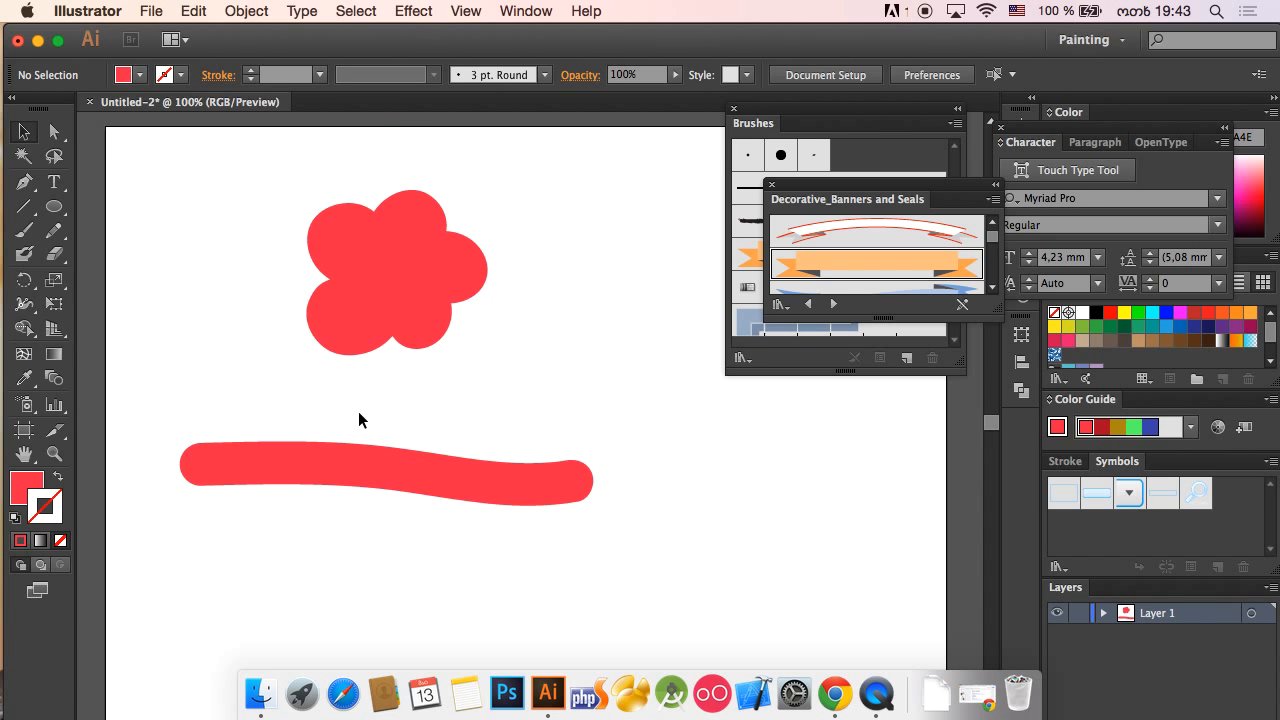
drag(362, 418, 411, 528)
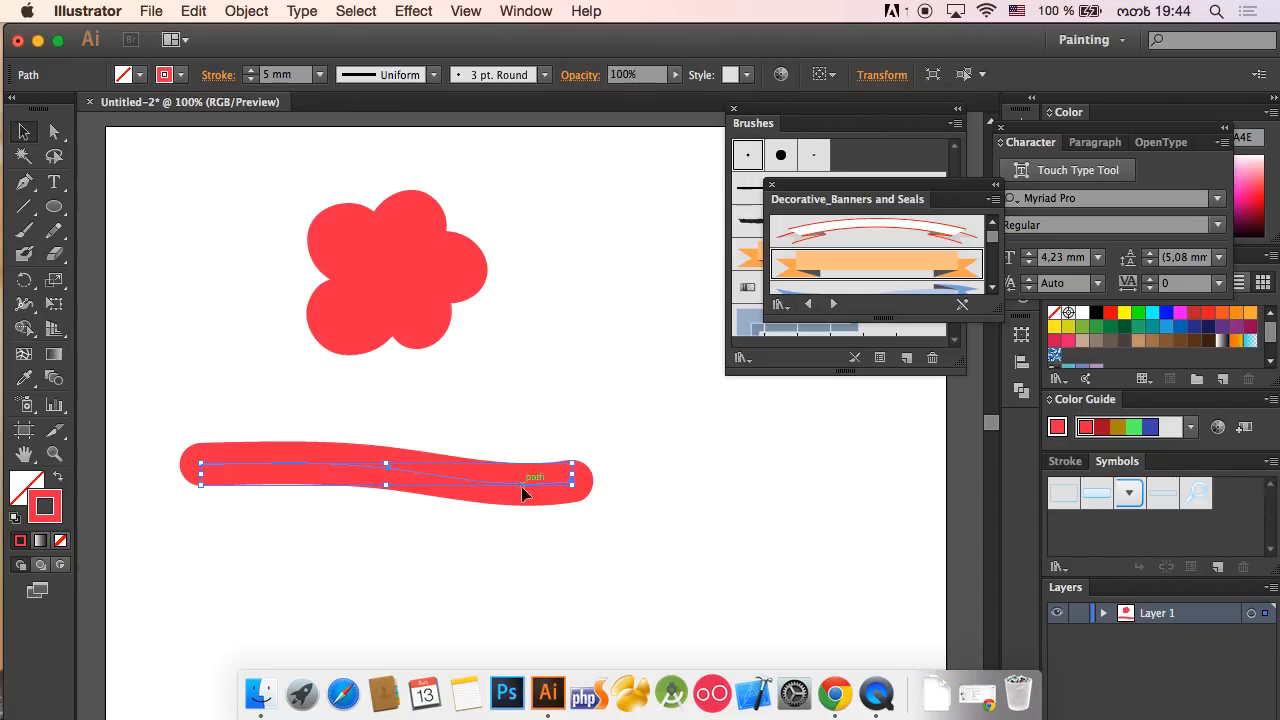
click(54, 206)
key(v)
drag(386, 241, 400, 331)
click(210, 396)
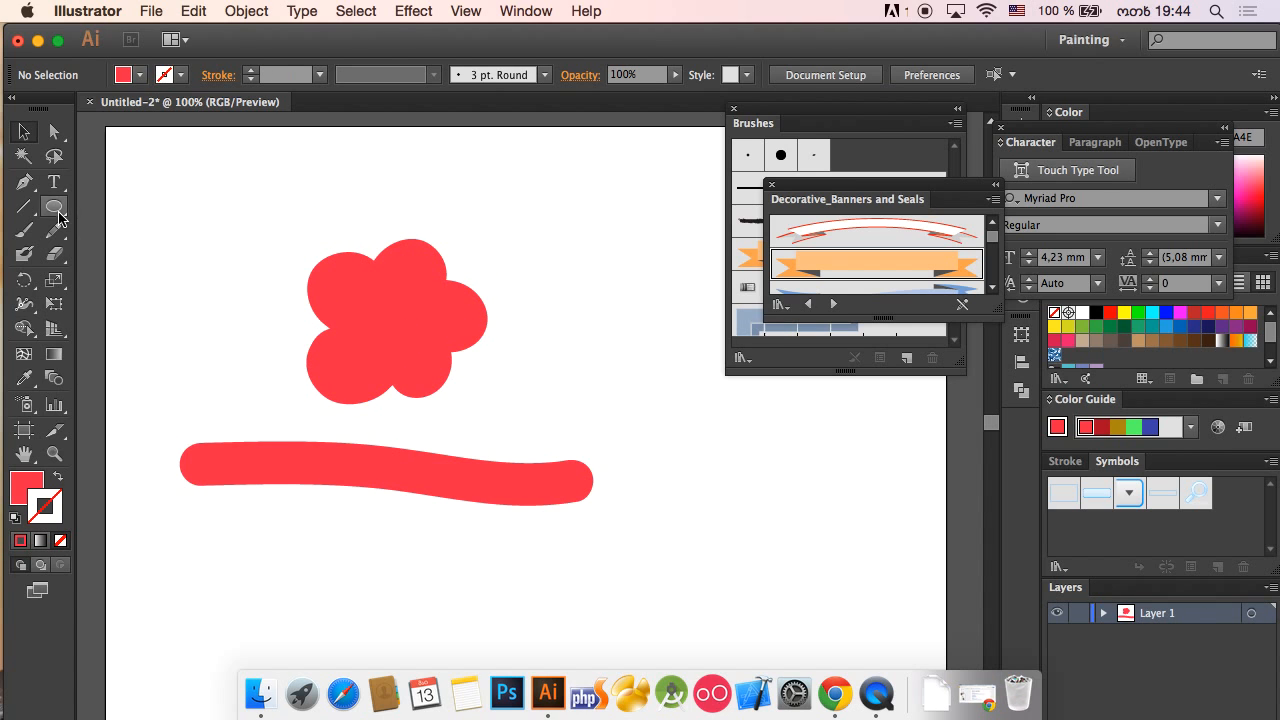
Add an area text reading GEOLAB just below the painted line, with a frame nearly as wide as the line.
click(54, 181)
drag(208, 513, 566, 605)
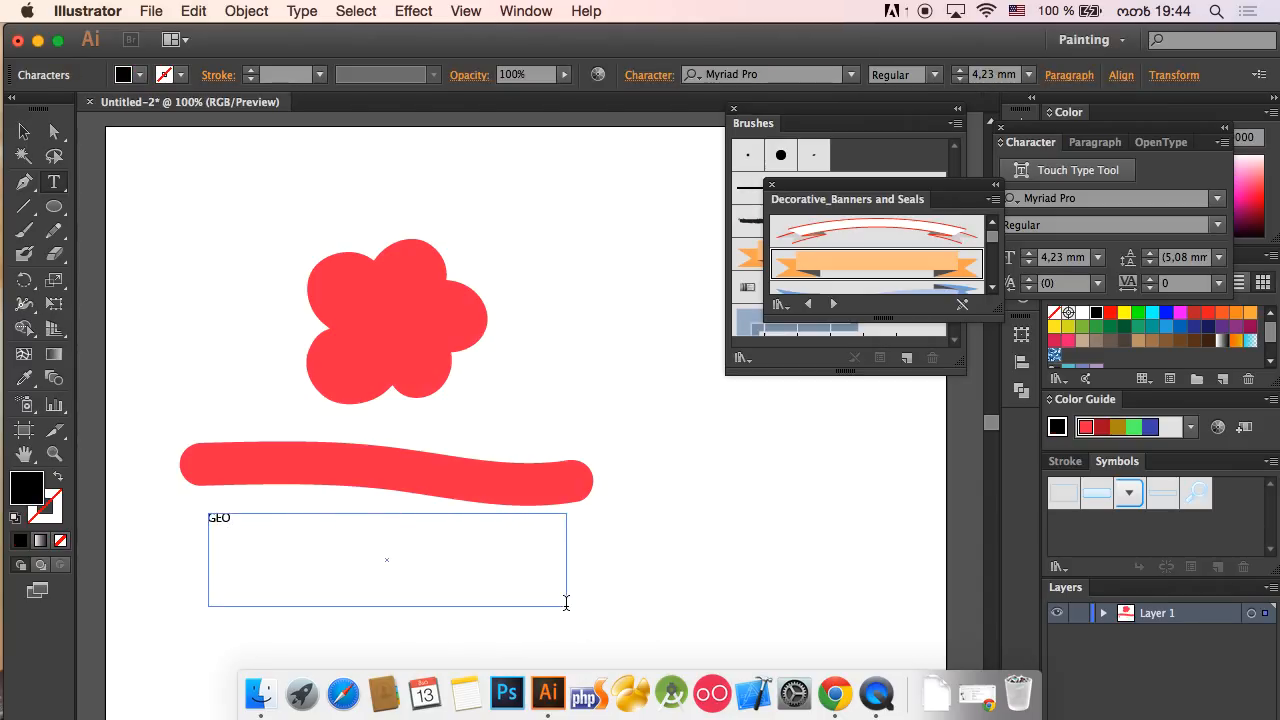
text(GEOLAB)
Set the GEOLAB text's font size to 30 mm and center it within its frame.
key(super+a)
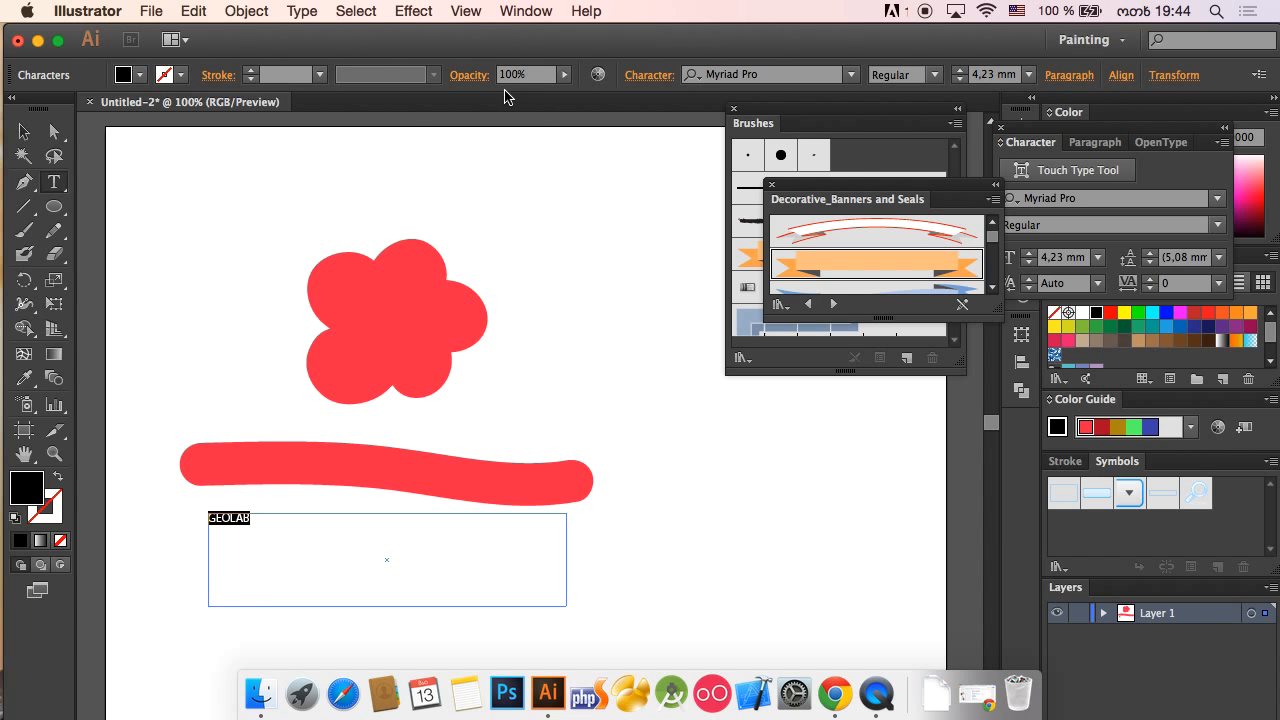
click(1070, 258)
text(30)
key(Return)
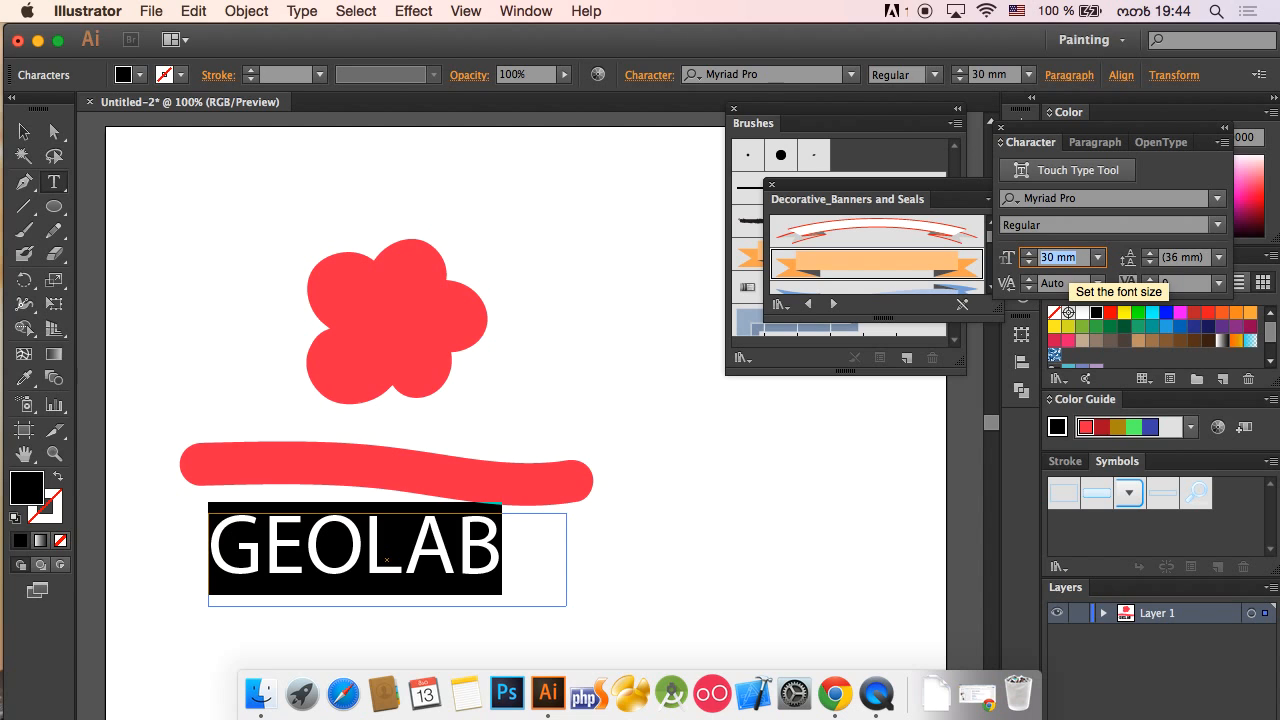
click(24, 131)
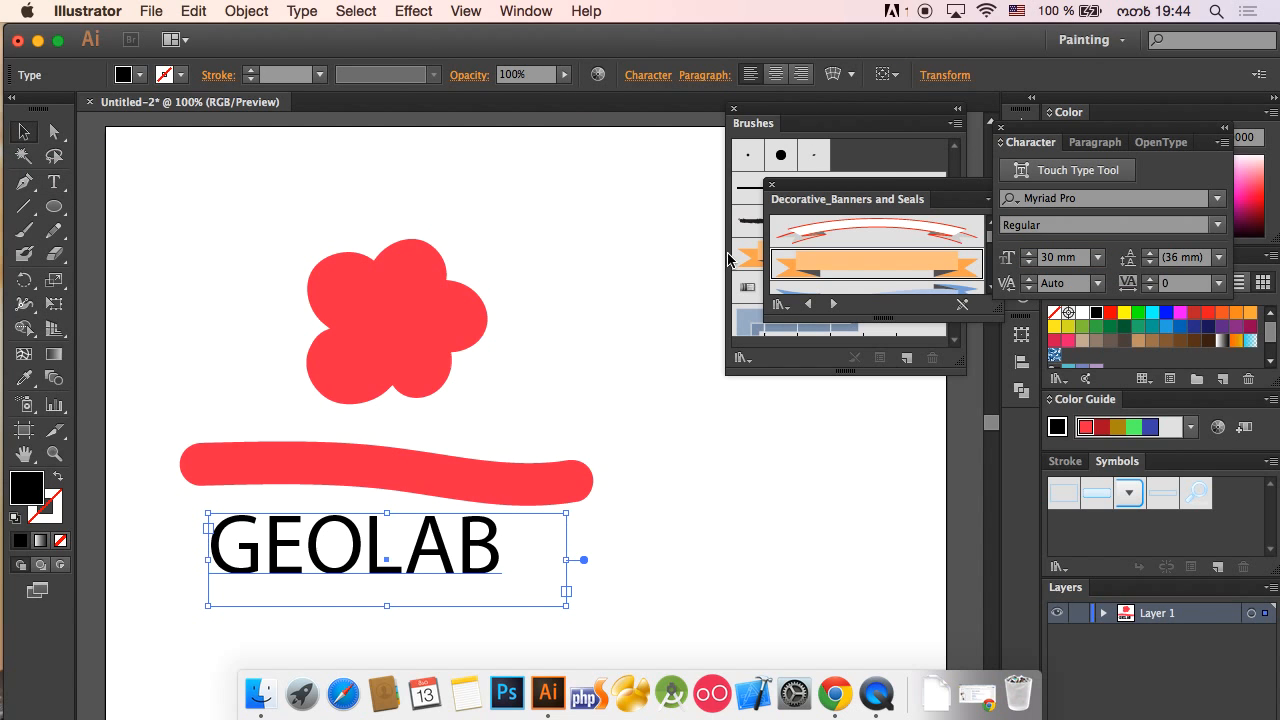
key(super+shift+c)
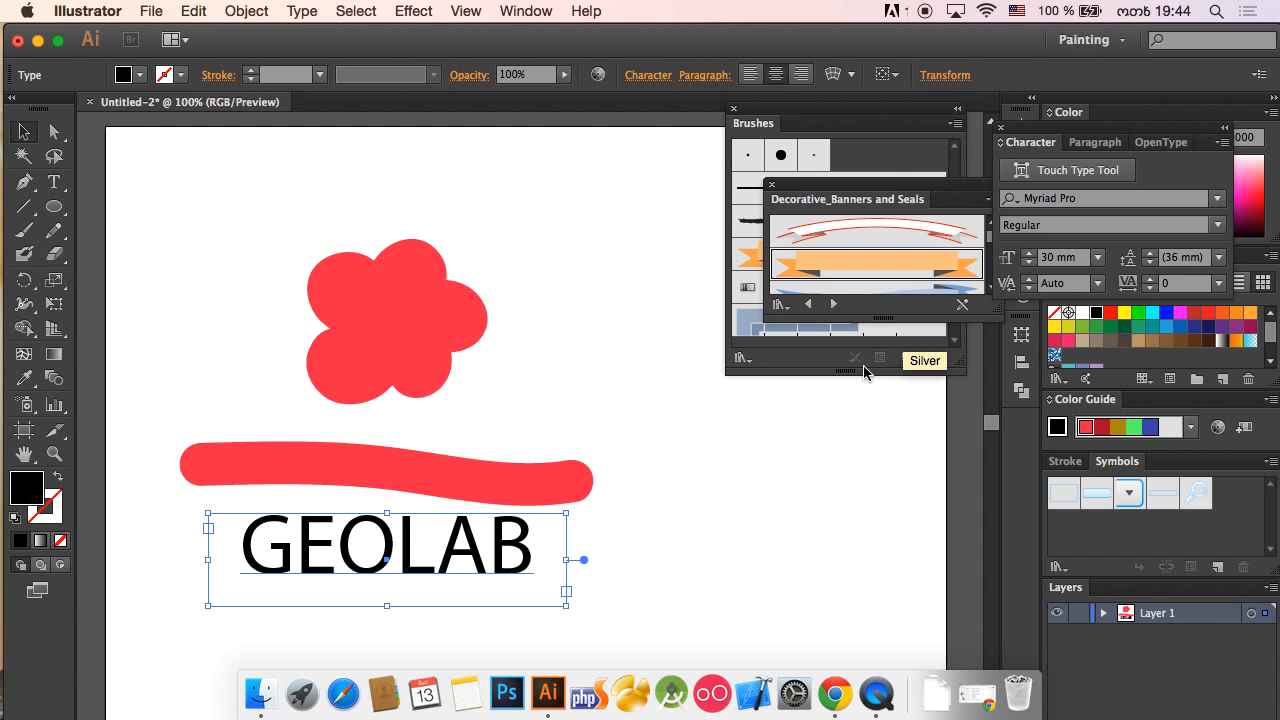
click(709, 459)
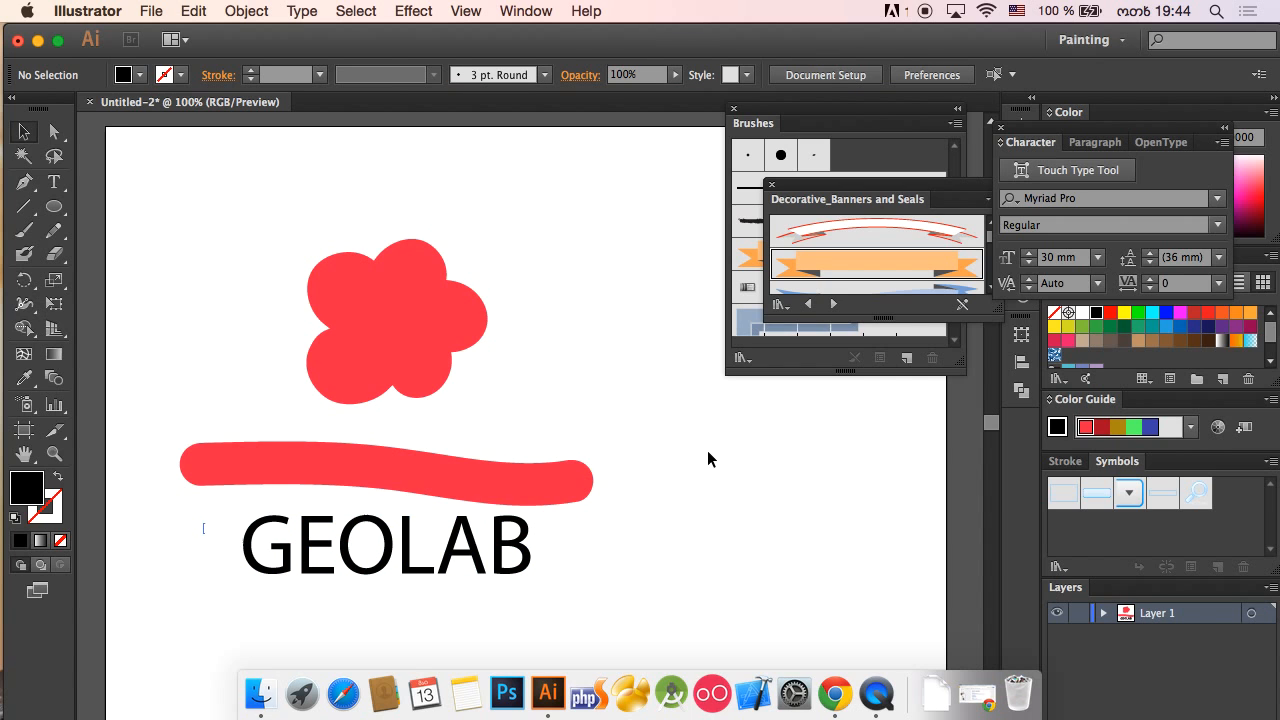
Move the painted line slightly up to widen the gap above the GEOLAB text.
drag(408, 480, 407, 461)
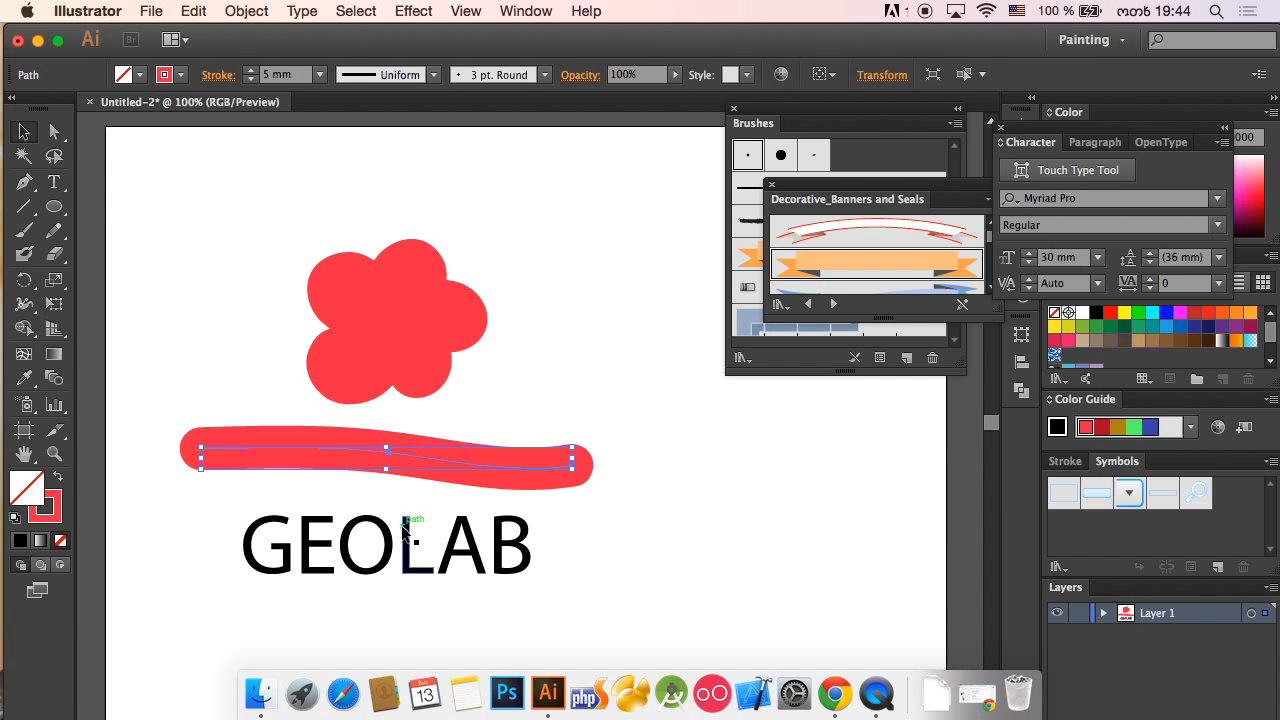
drag(404, 530, 401, 530)
click(553, 152)
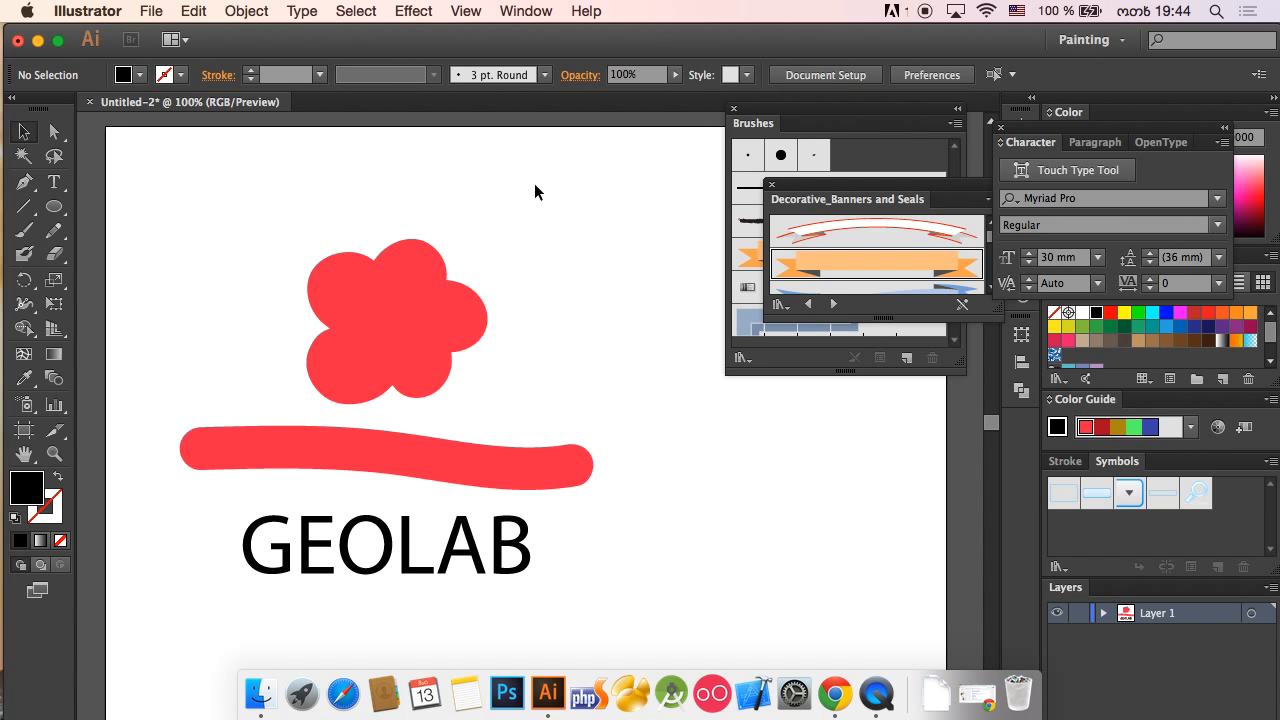
Convert the GEOLAB text to outlines and group the flower, painted line and lettering into one object.
mouse_move(534, 184)
mouse_down()
mouse_move(400, 457)
mouse_move(349, 671)
mouse_move(344, 615)
mouse_up()
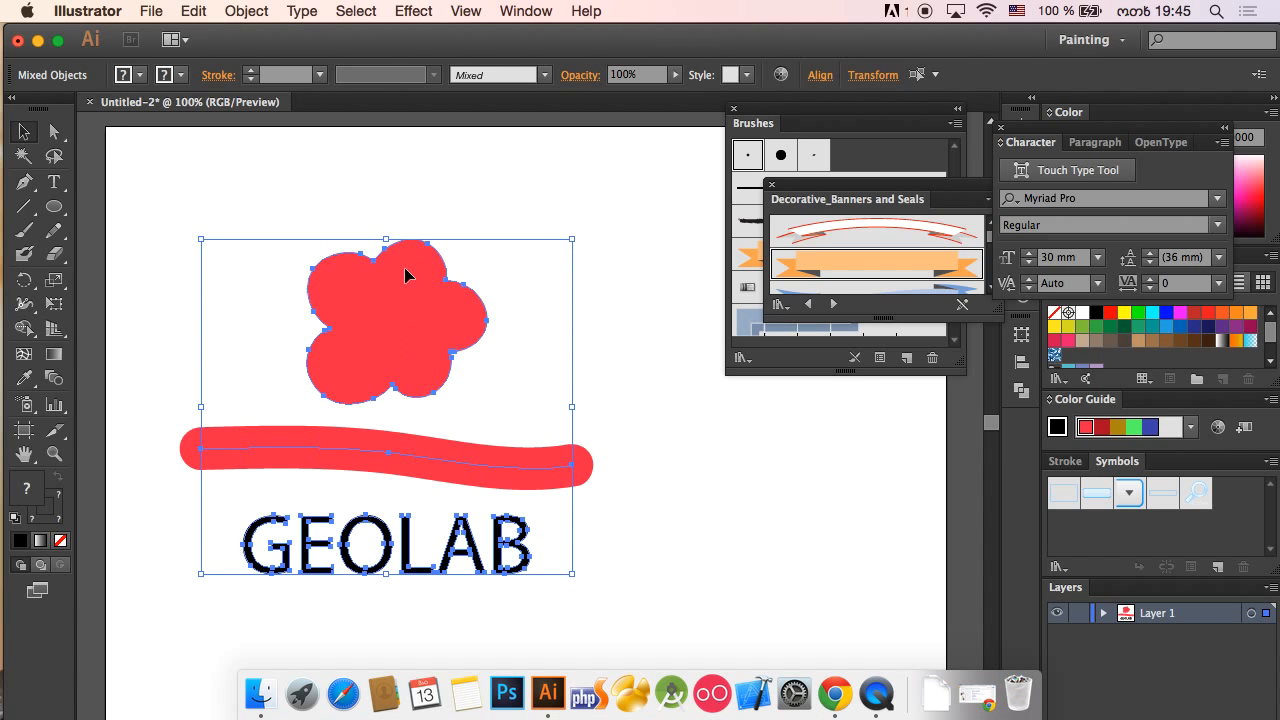
drag(376, 187, 487, 535)
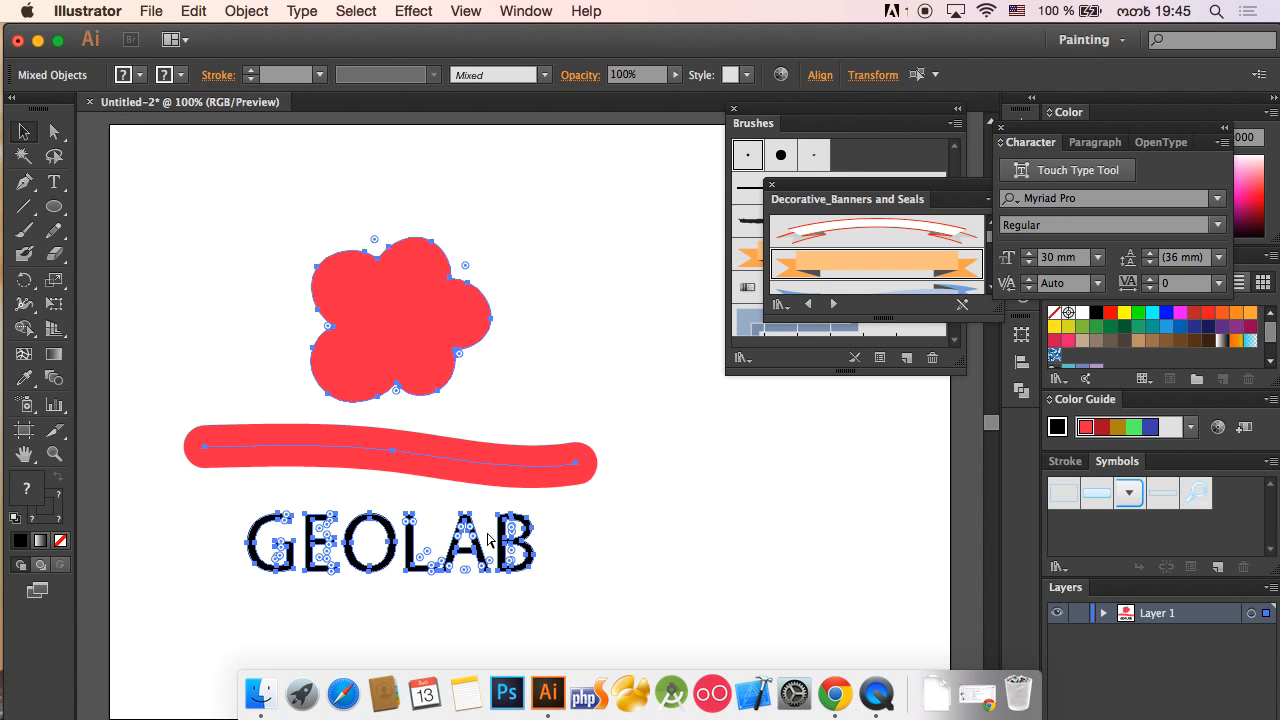
key(super+minus)
click(711, 378)
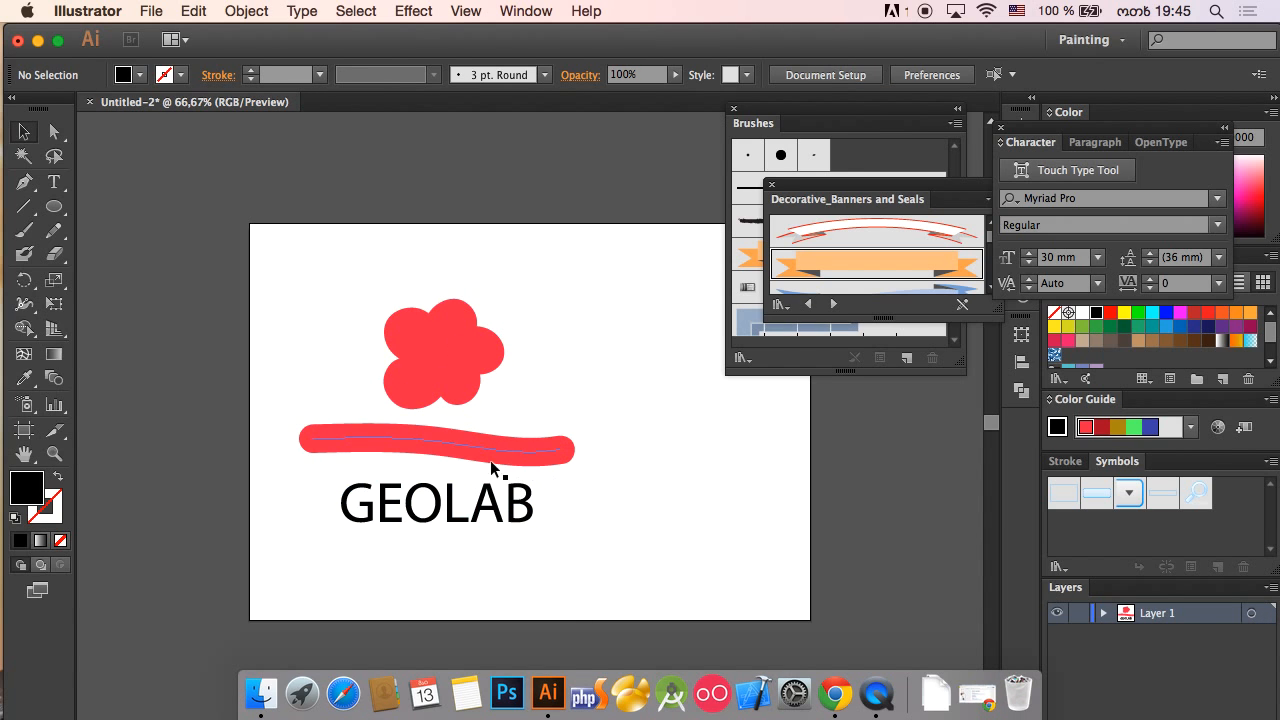
mouse_move(610, 512)
mouse_down()
mouse_move(564, 488)
mouse_move(392, 295)
mouse_up()
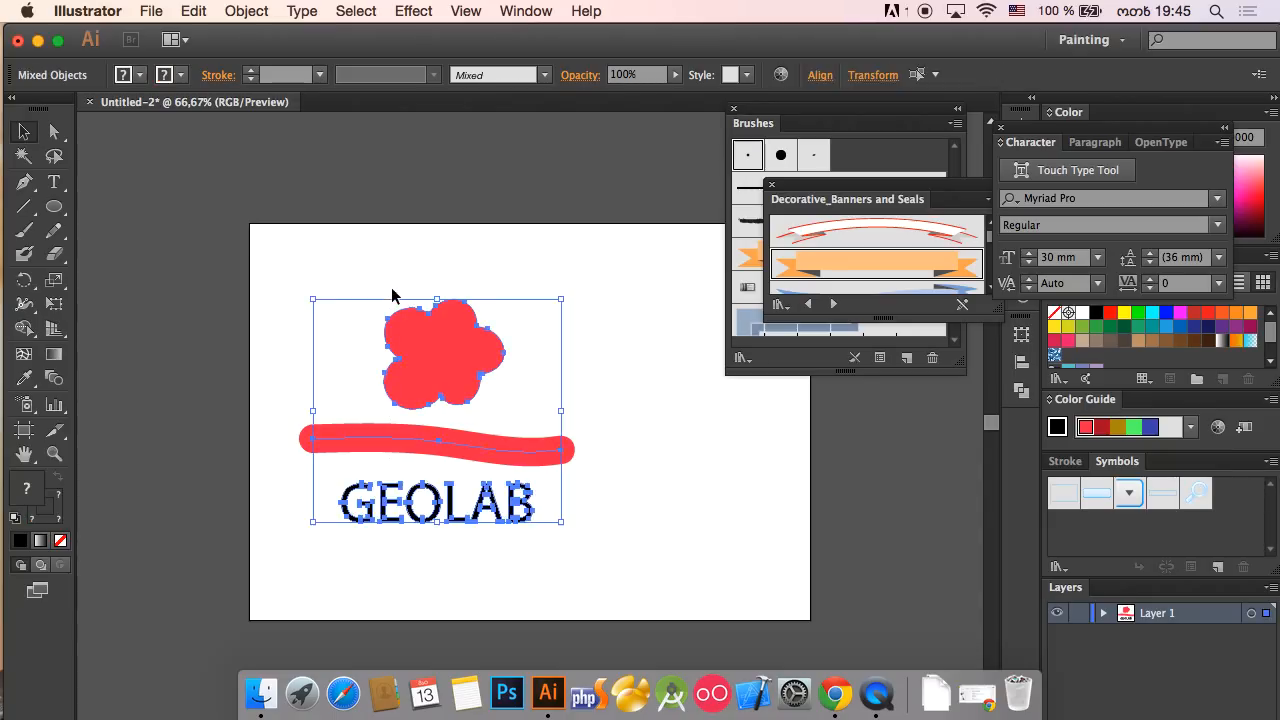
key(super)
key(super+g)
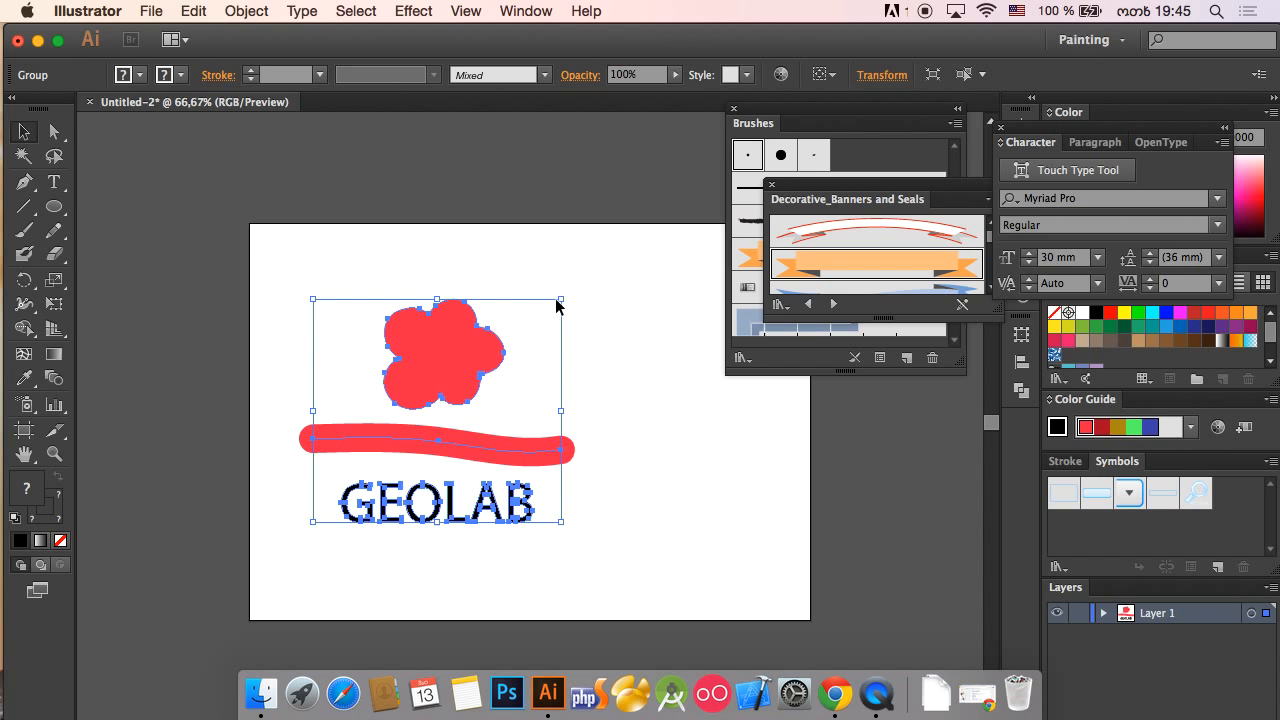
Shrink the grouped logo proportionally to about a third of its size, inspect it deselected, and select it again.
drag(556, 306, 415, 458)
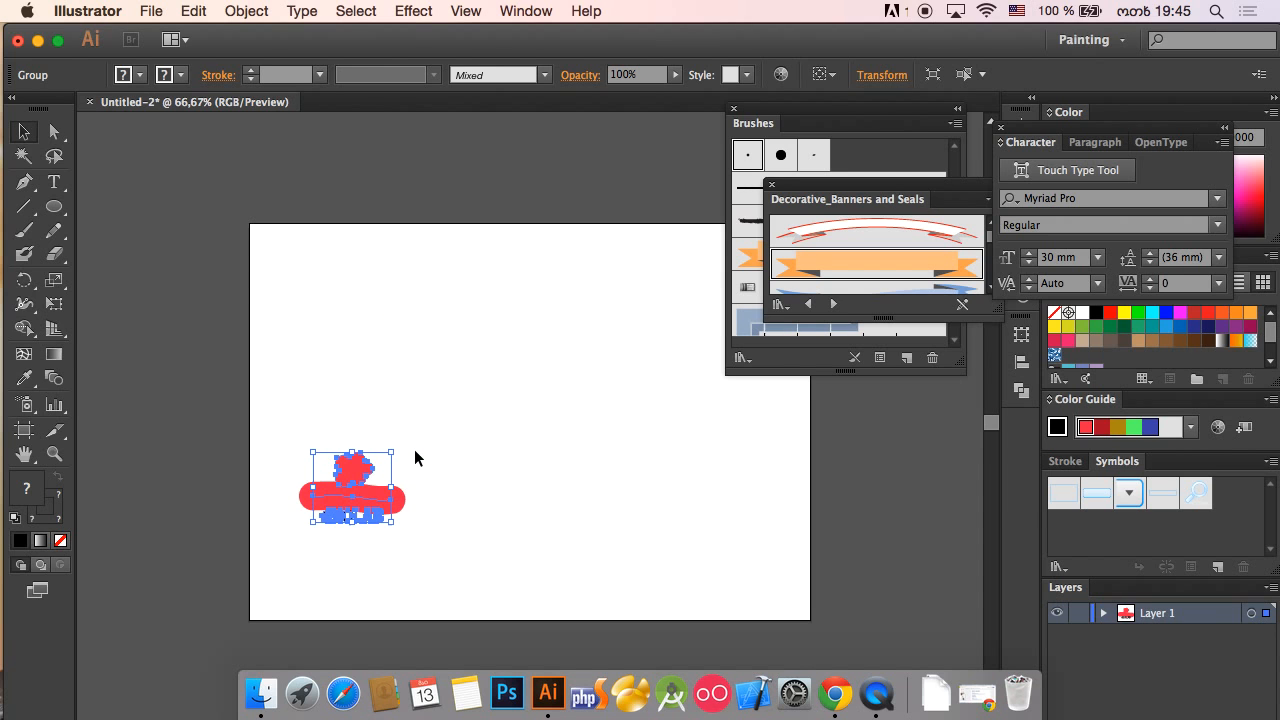
click(469, 452)
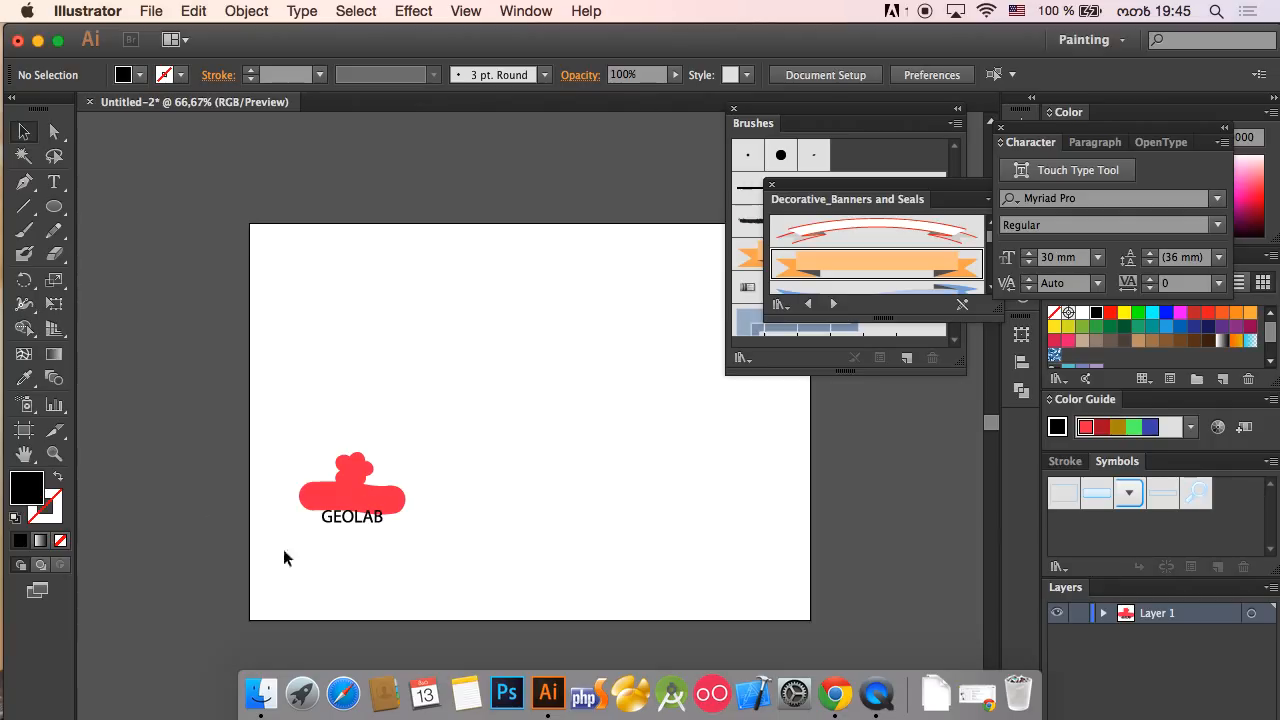
click(316, 492)
click(463, 468)
drag(423, 466, 396, 507)
click(395, 505)
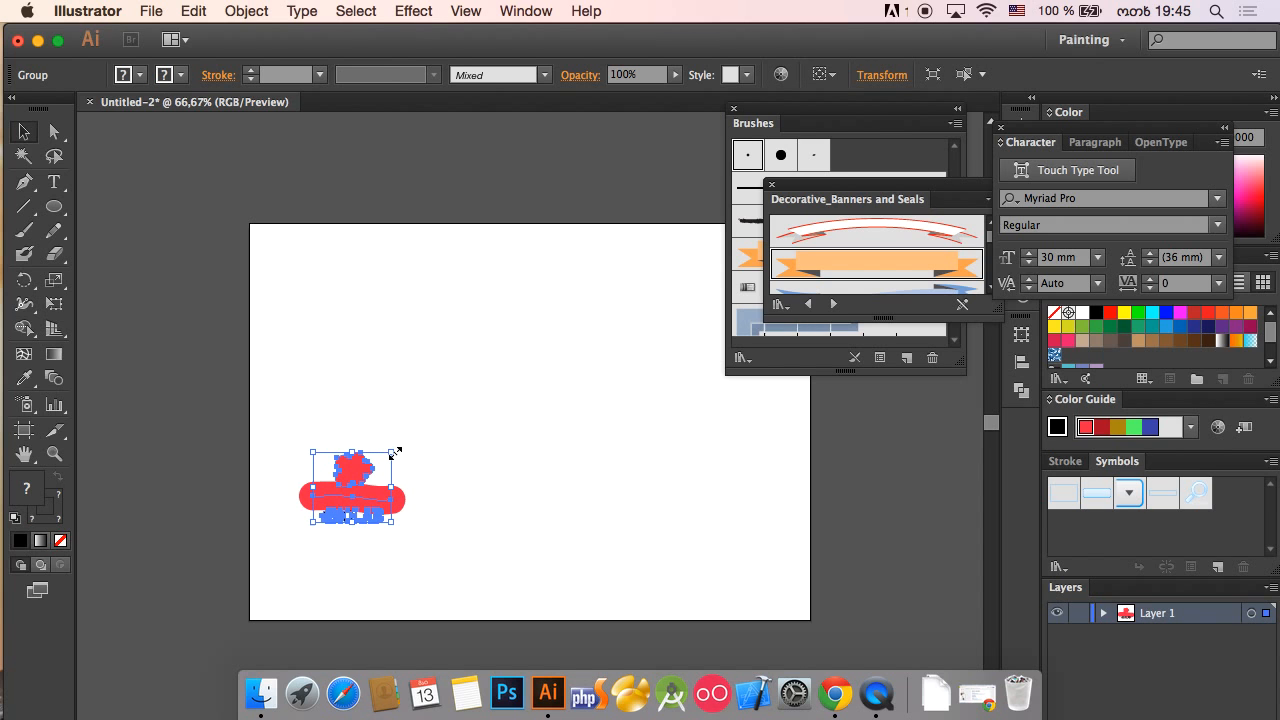
Enlarge the grouped logo proportionally to about half the artboard's width and move it near the artboard's center.
drag(395, 453, 616, 313)
mouse_move(650, 294)
mouse_down()
mouse_move(717, 246)
mouse_move(657, 277)
mouse_up()
drag(496, 316, 528, 340)
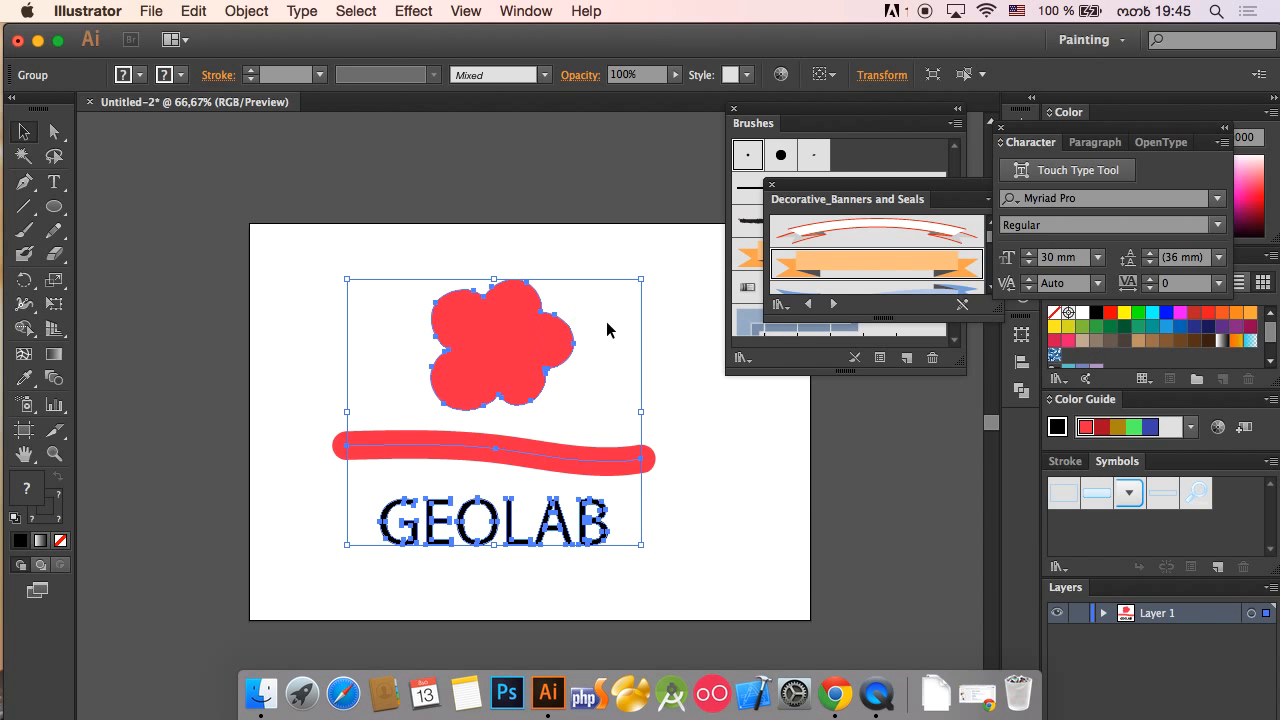